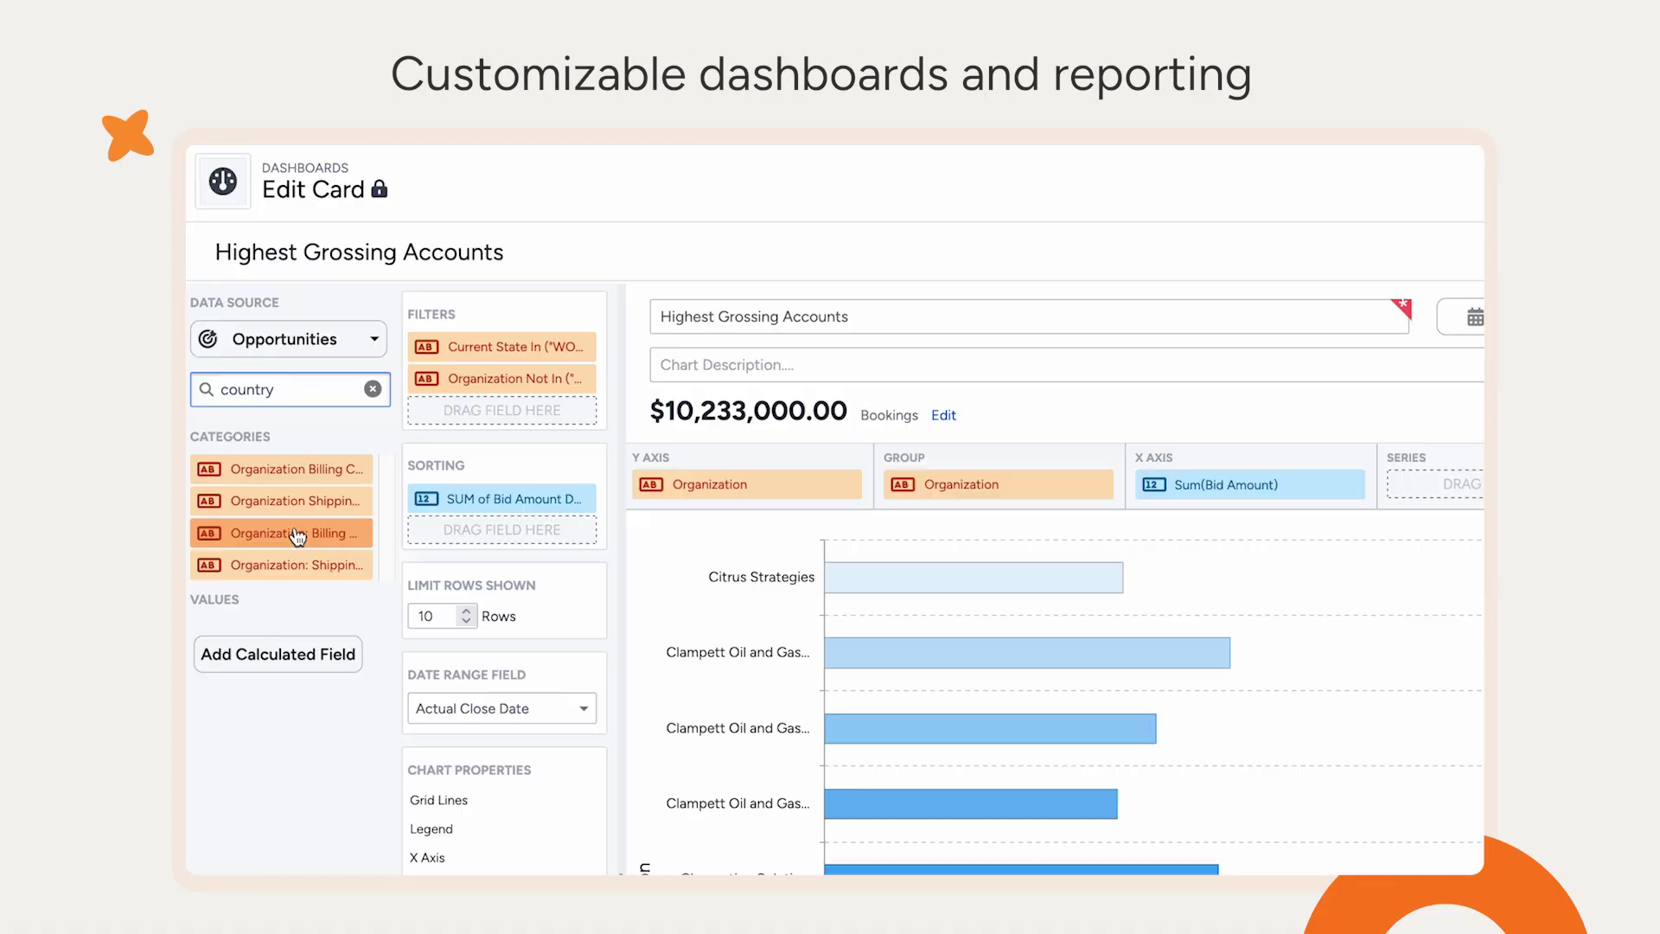
Step: Add an Organization: Billing Country filter to the Highest Grossing Accounts card and limit it to United States
drag(293, 532, 449, 413)
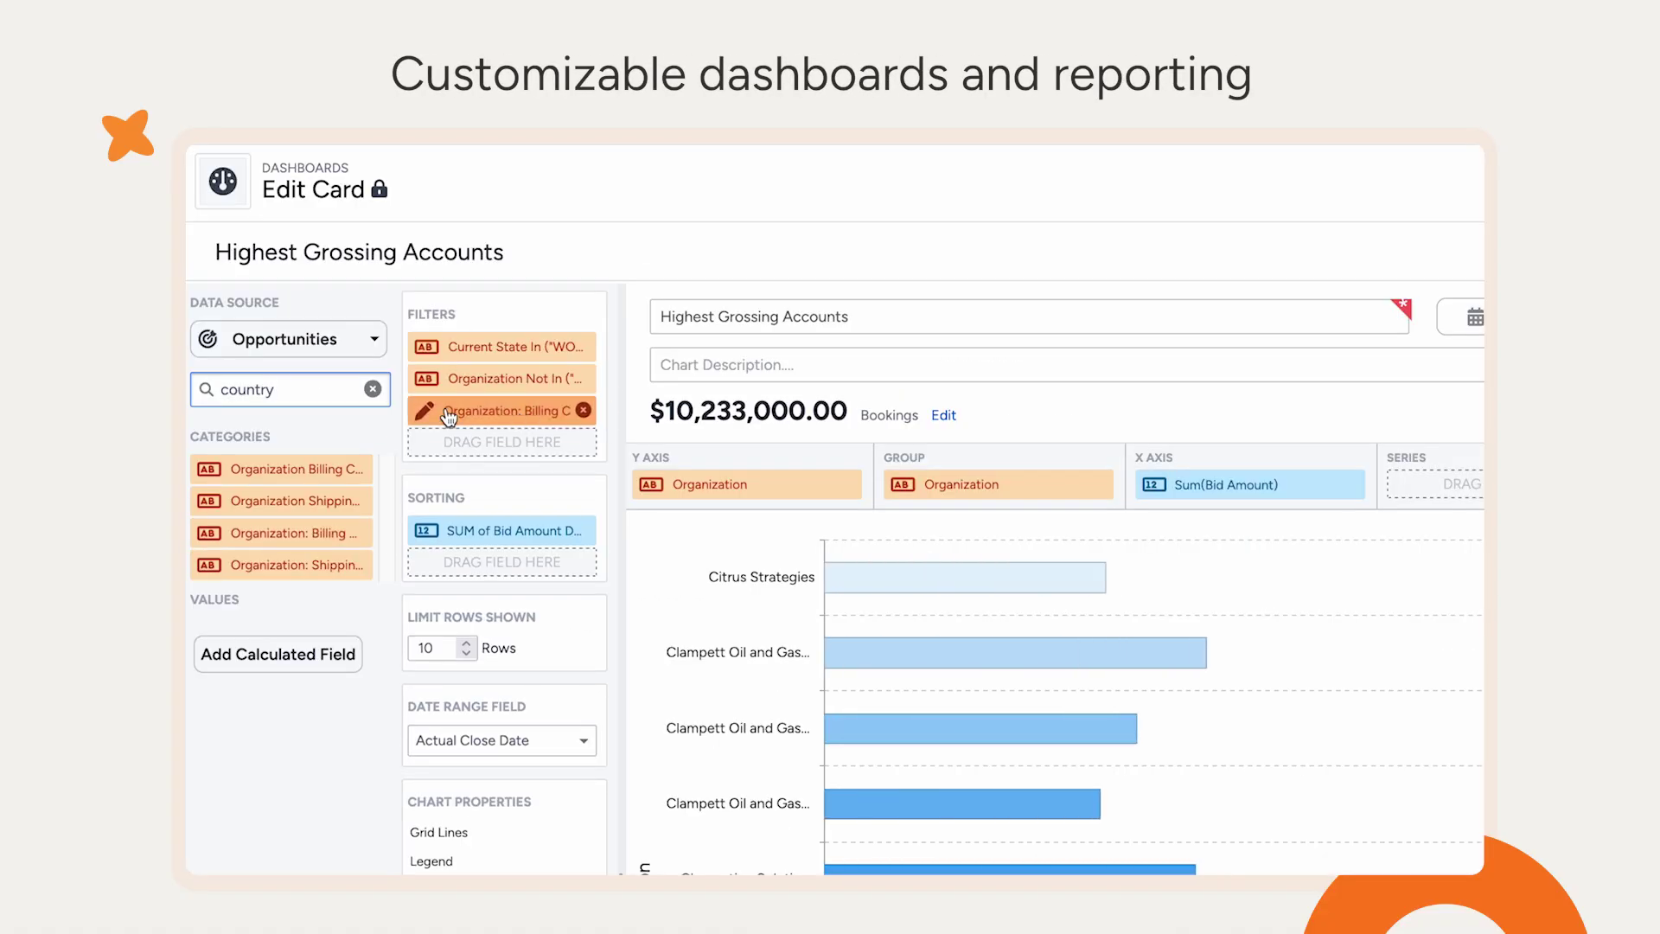
click(366, 731)
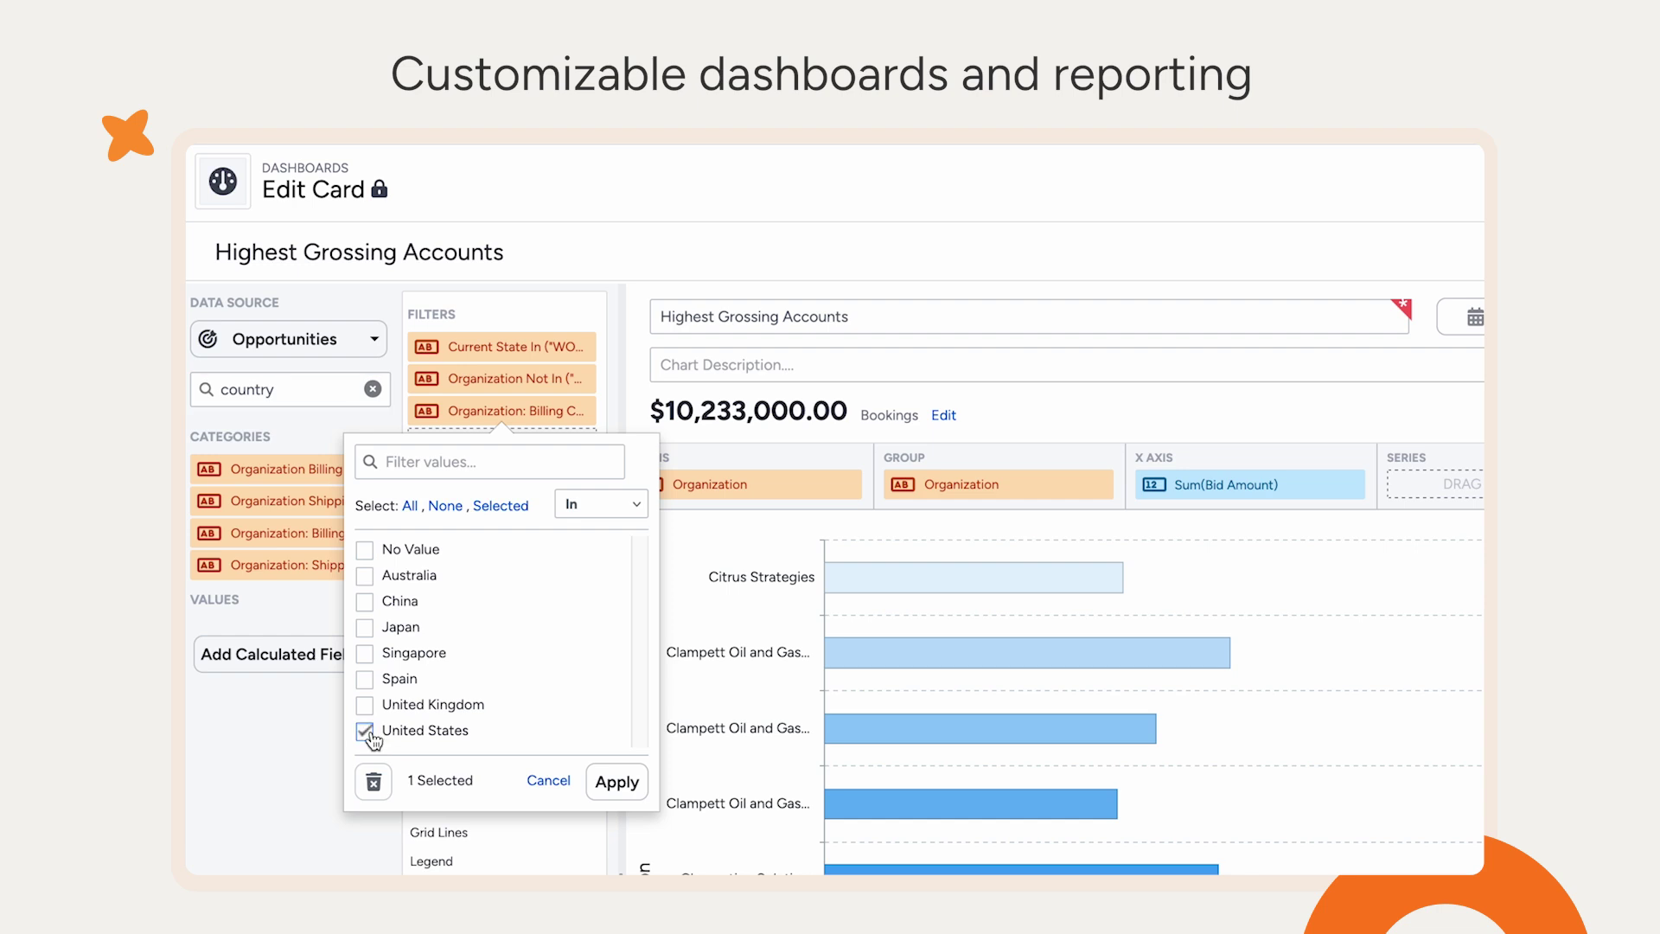
click(616, 782)
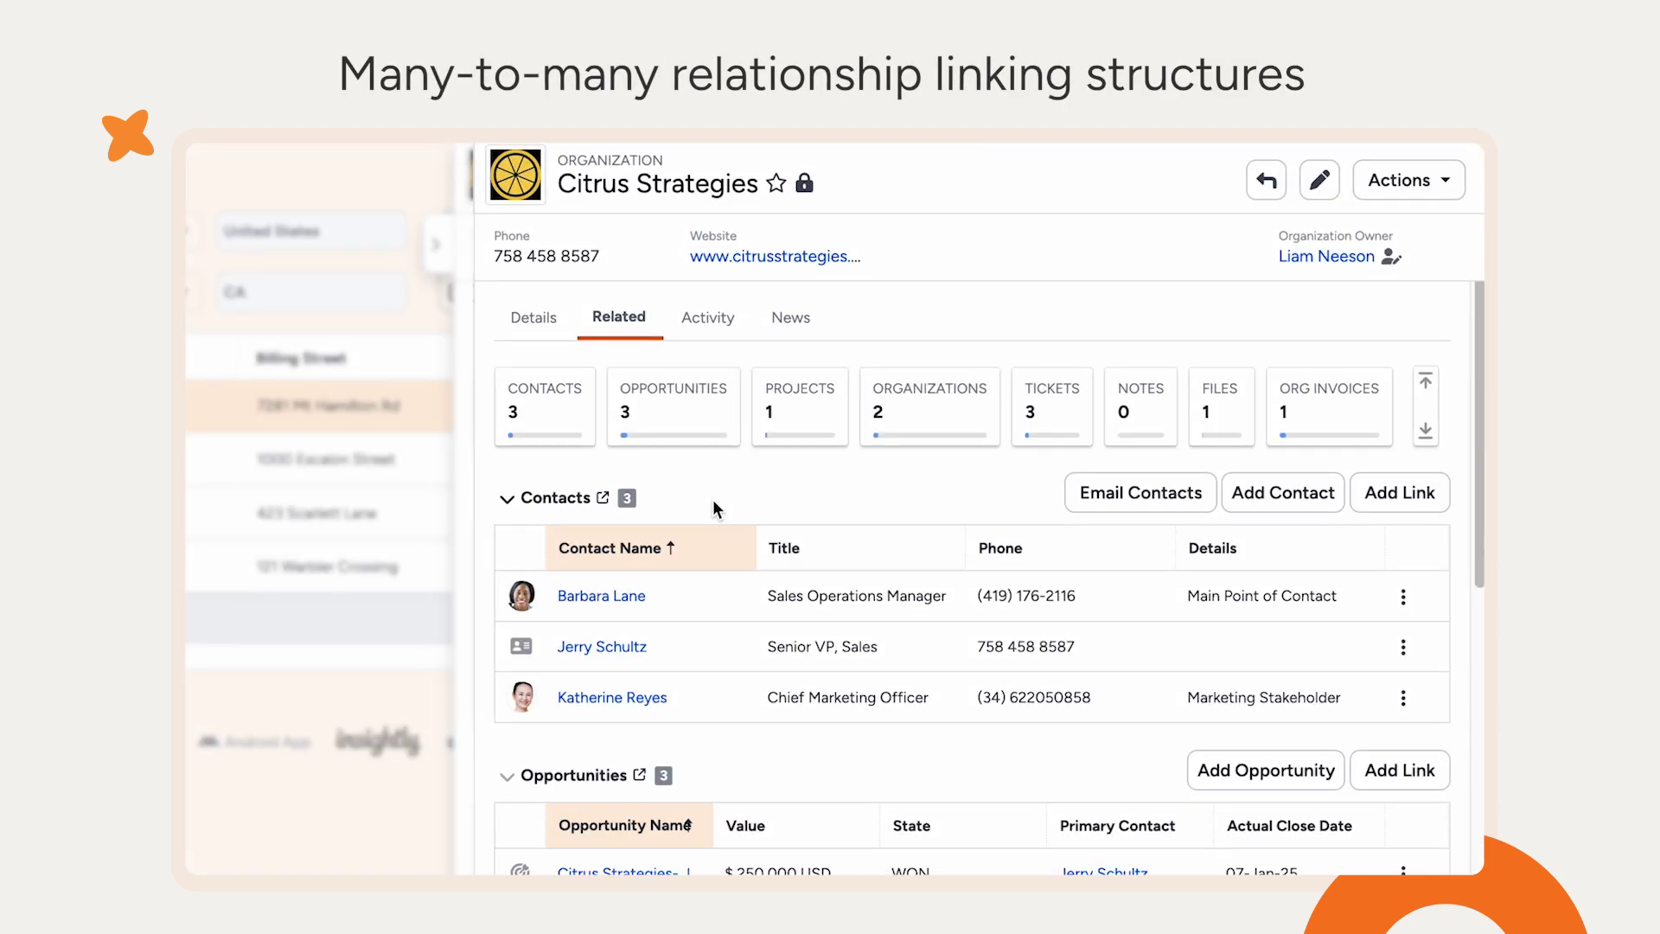
scroll(712, 486, down, 3)
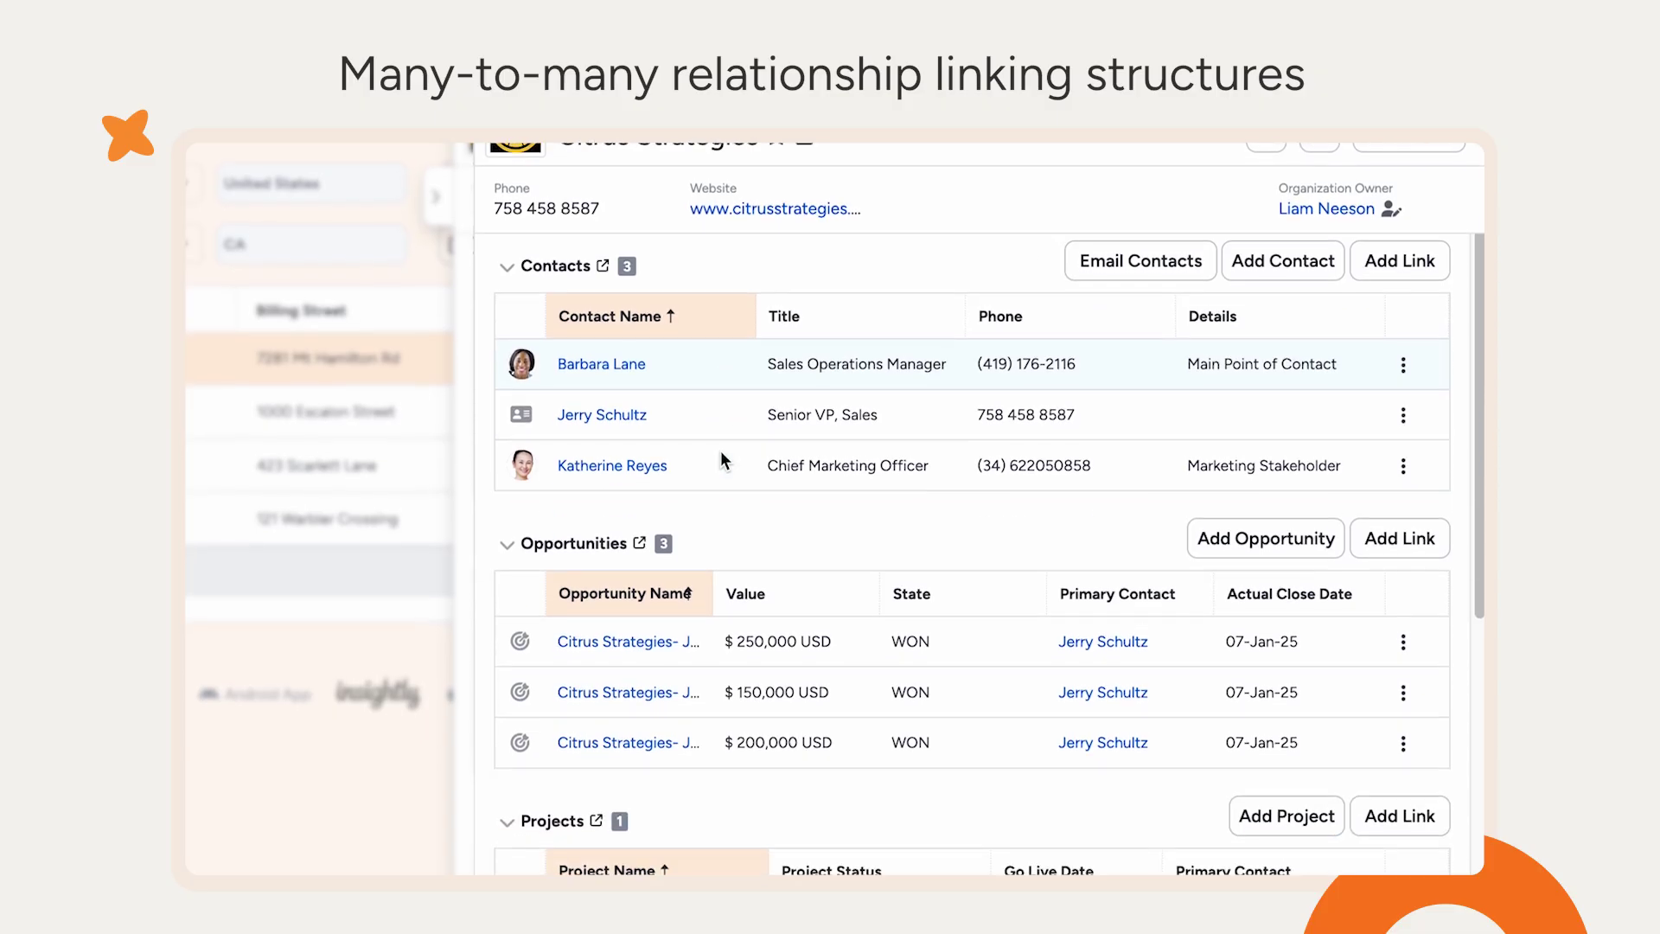
scroll(721, 442, down, 1)
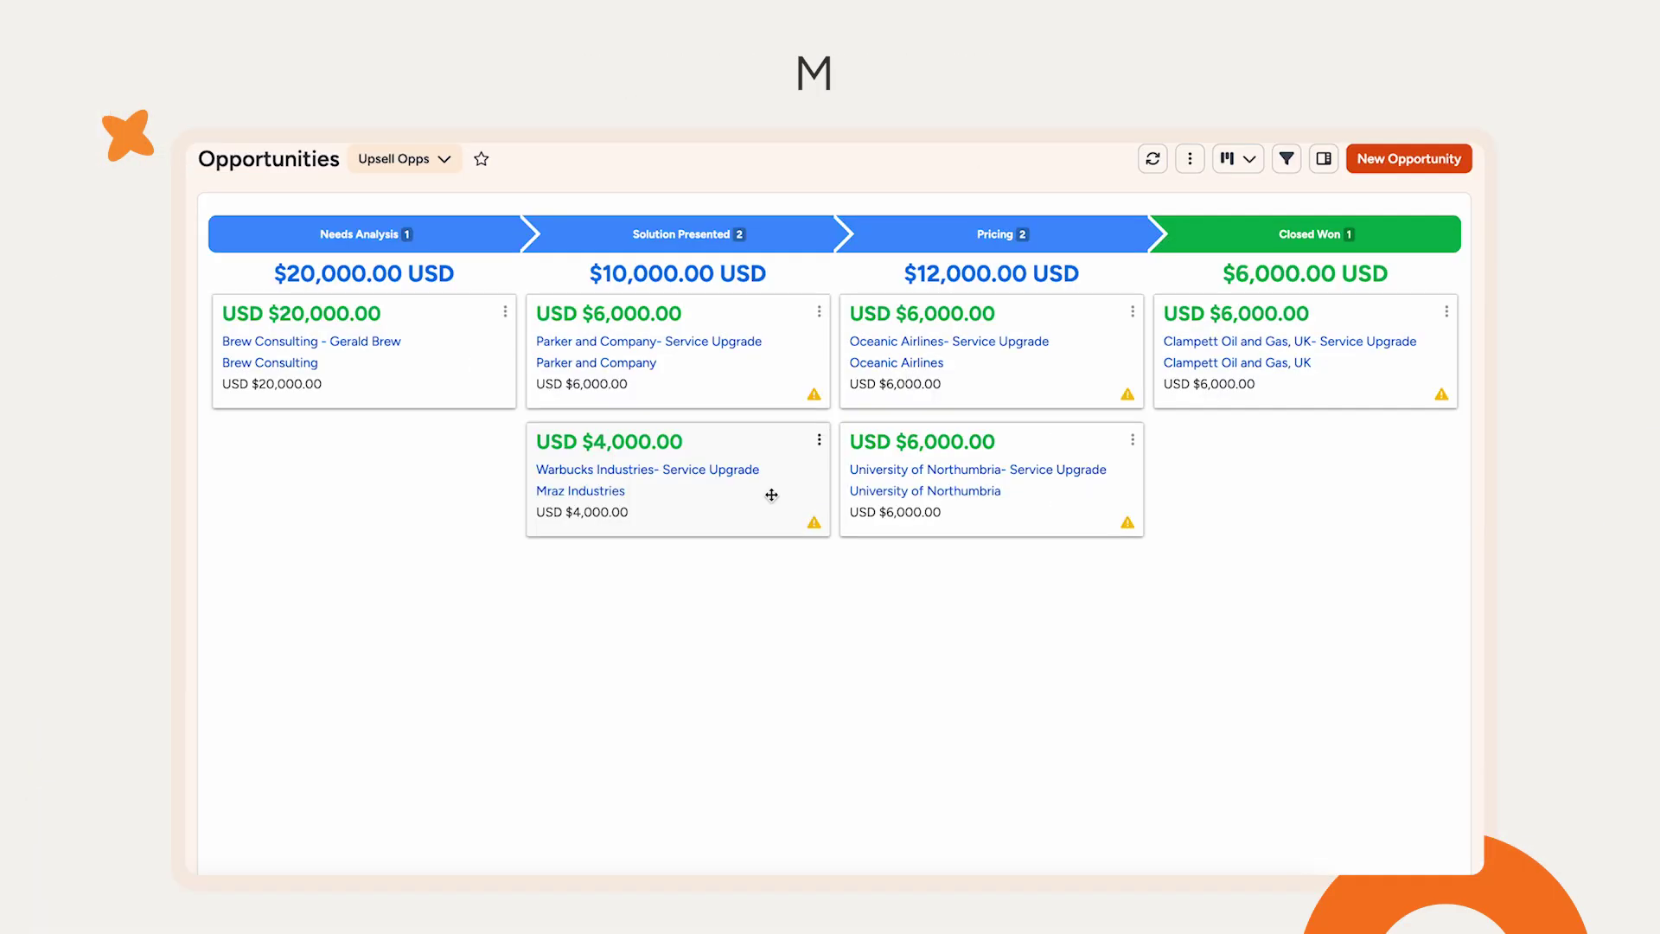
Step: Move the Warbucks Industries service upgrade opportunity from Solution Presented to the Pricing stage
drag(771, 495, 1052, 478)
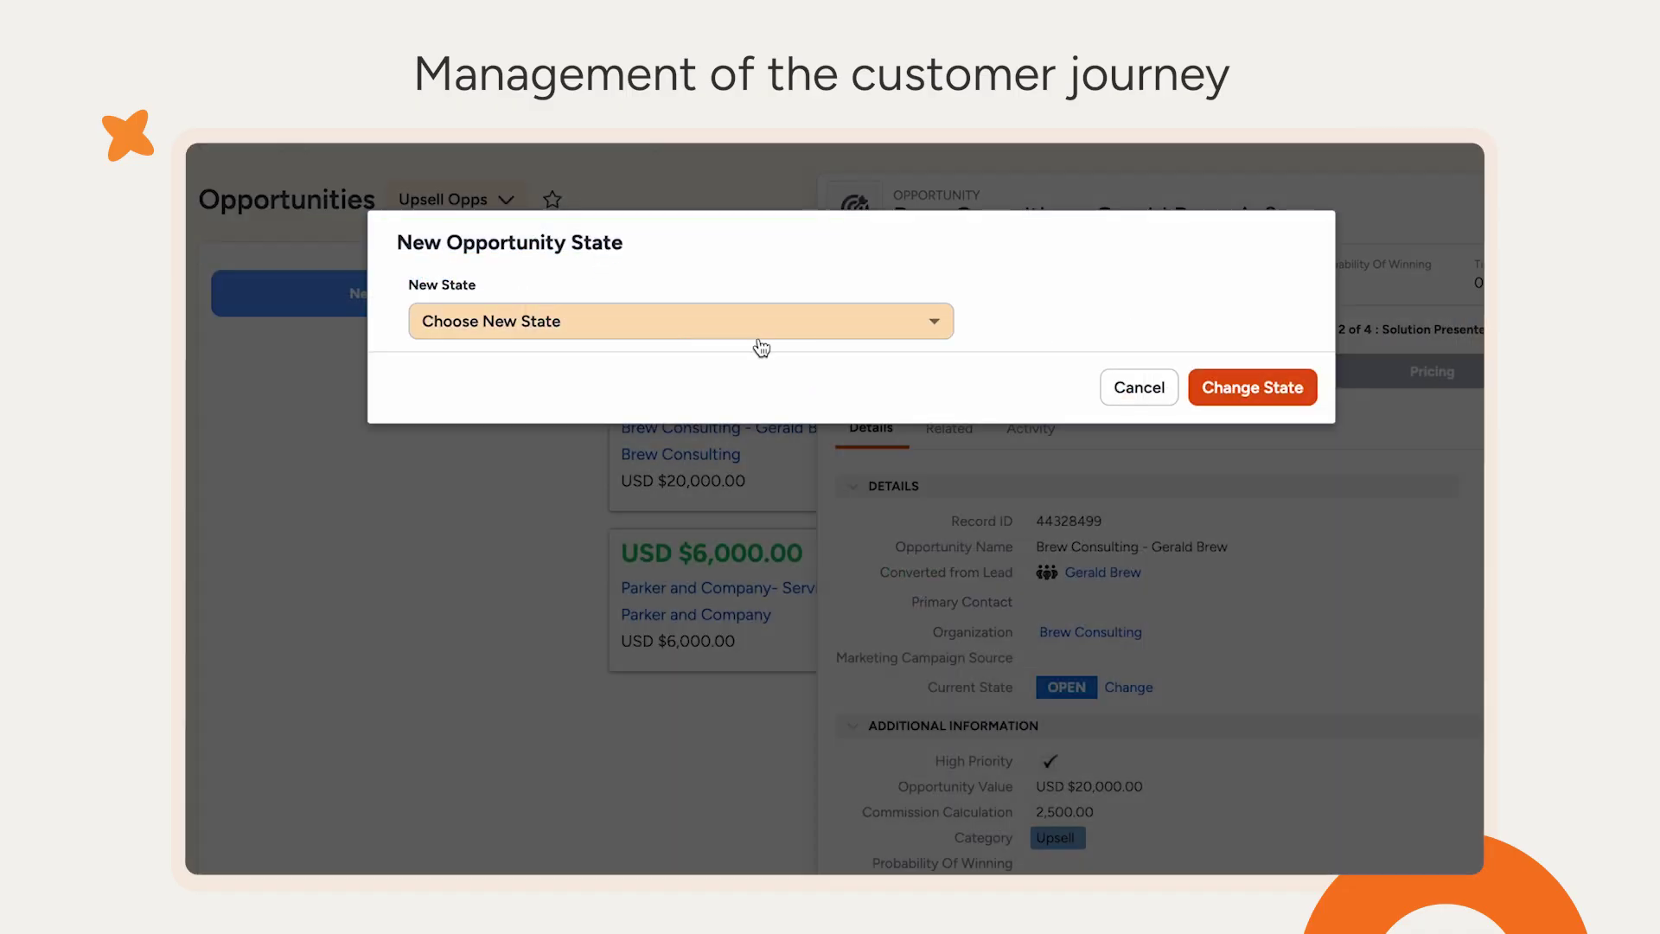
Step: Change the Brew Consulting opportunity's state to Won and start converting it to a project
click(759, 344)
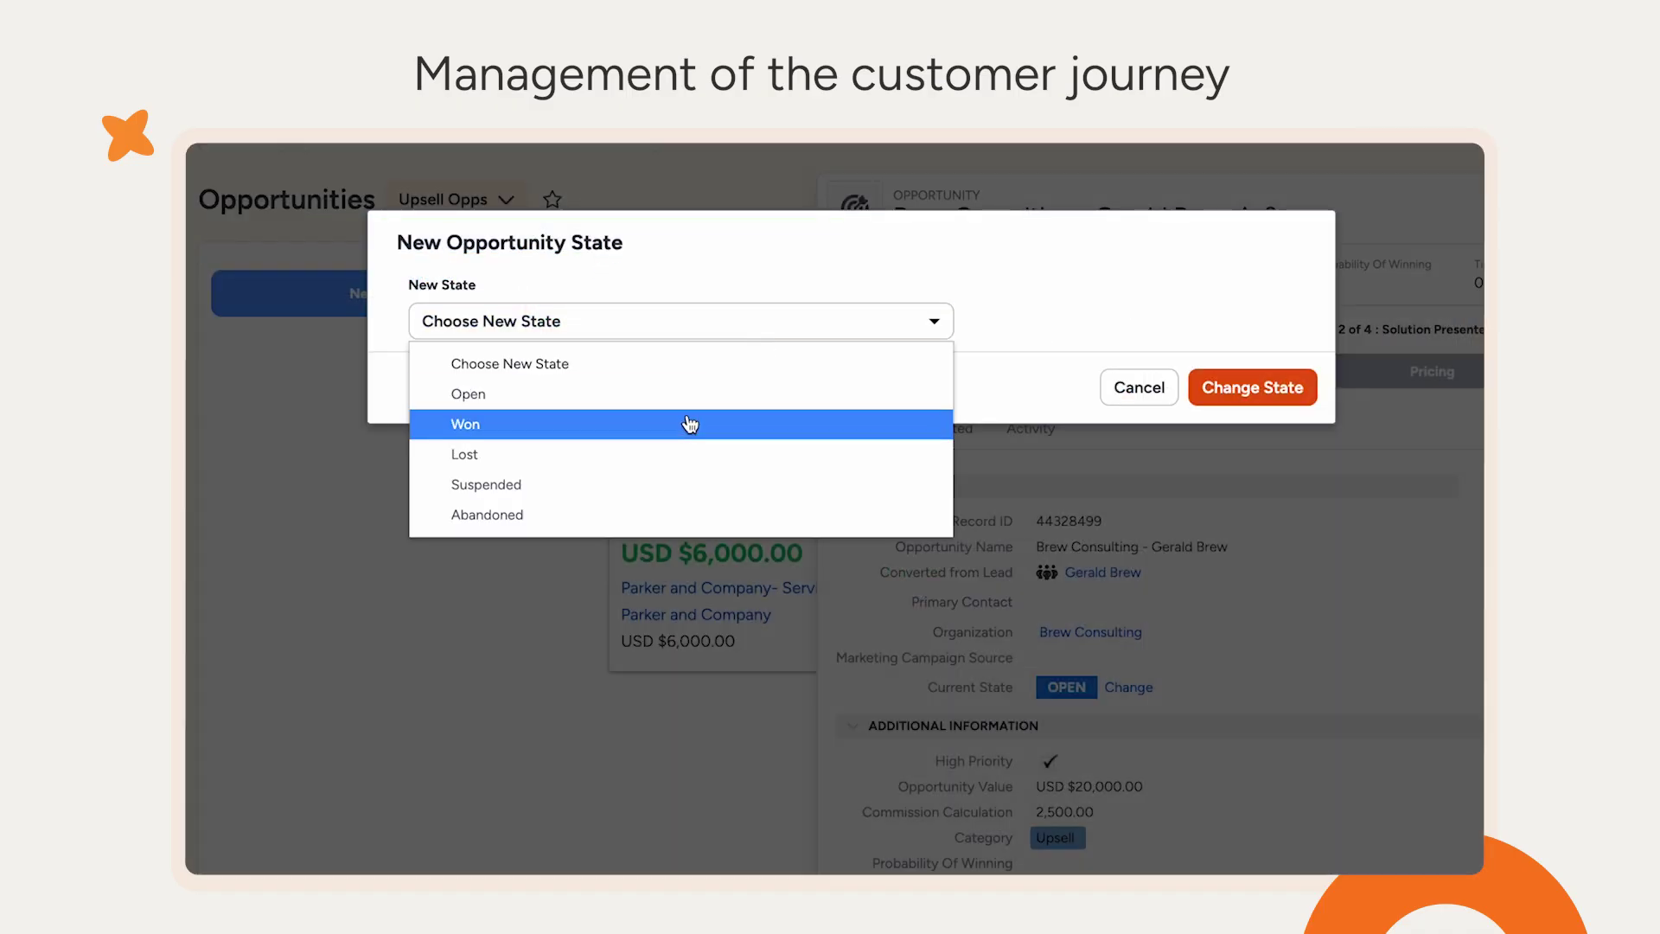
click(689, 424)
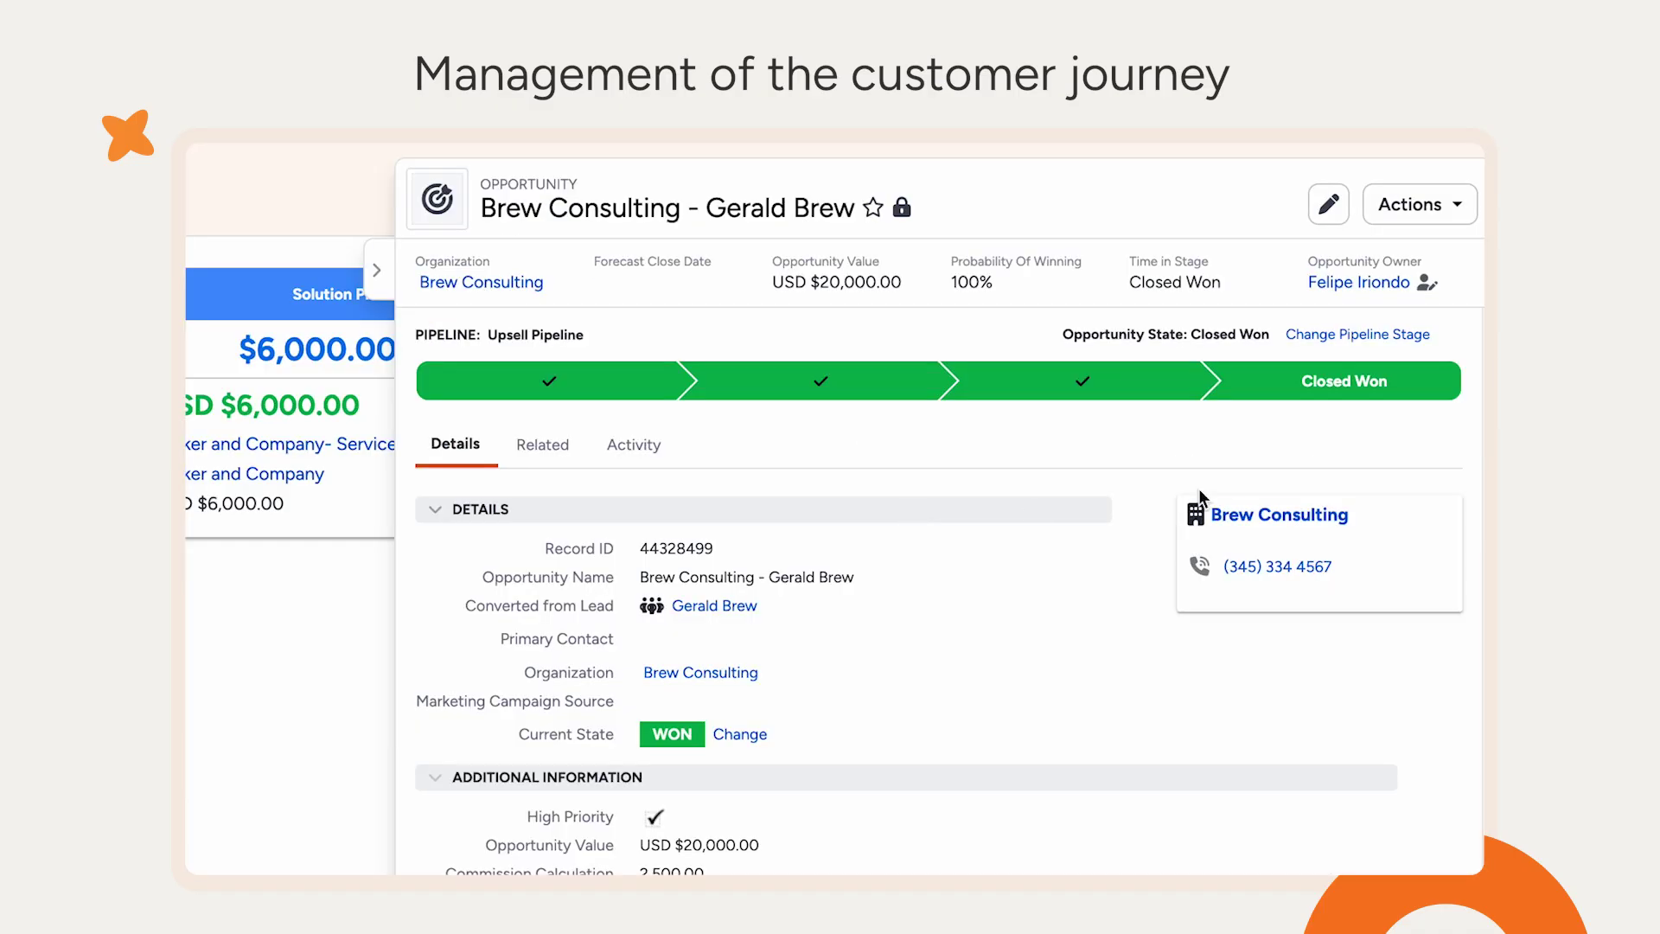
click(1417, 204)
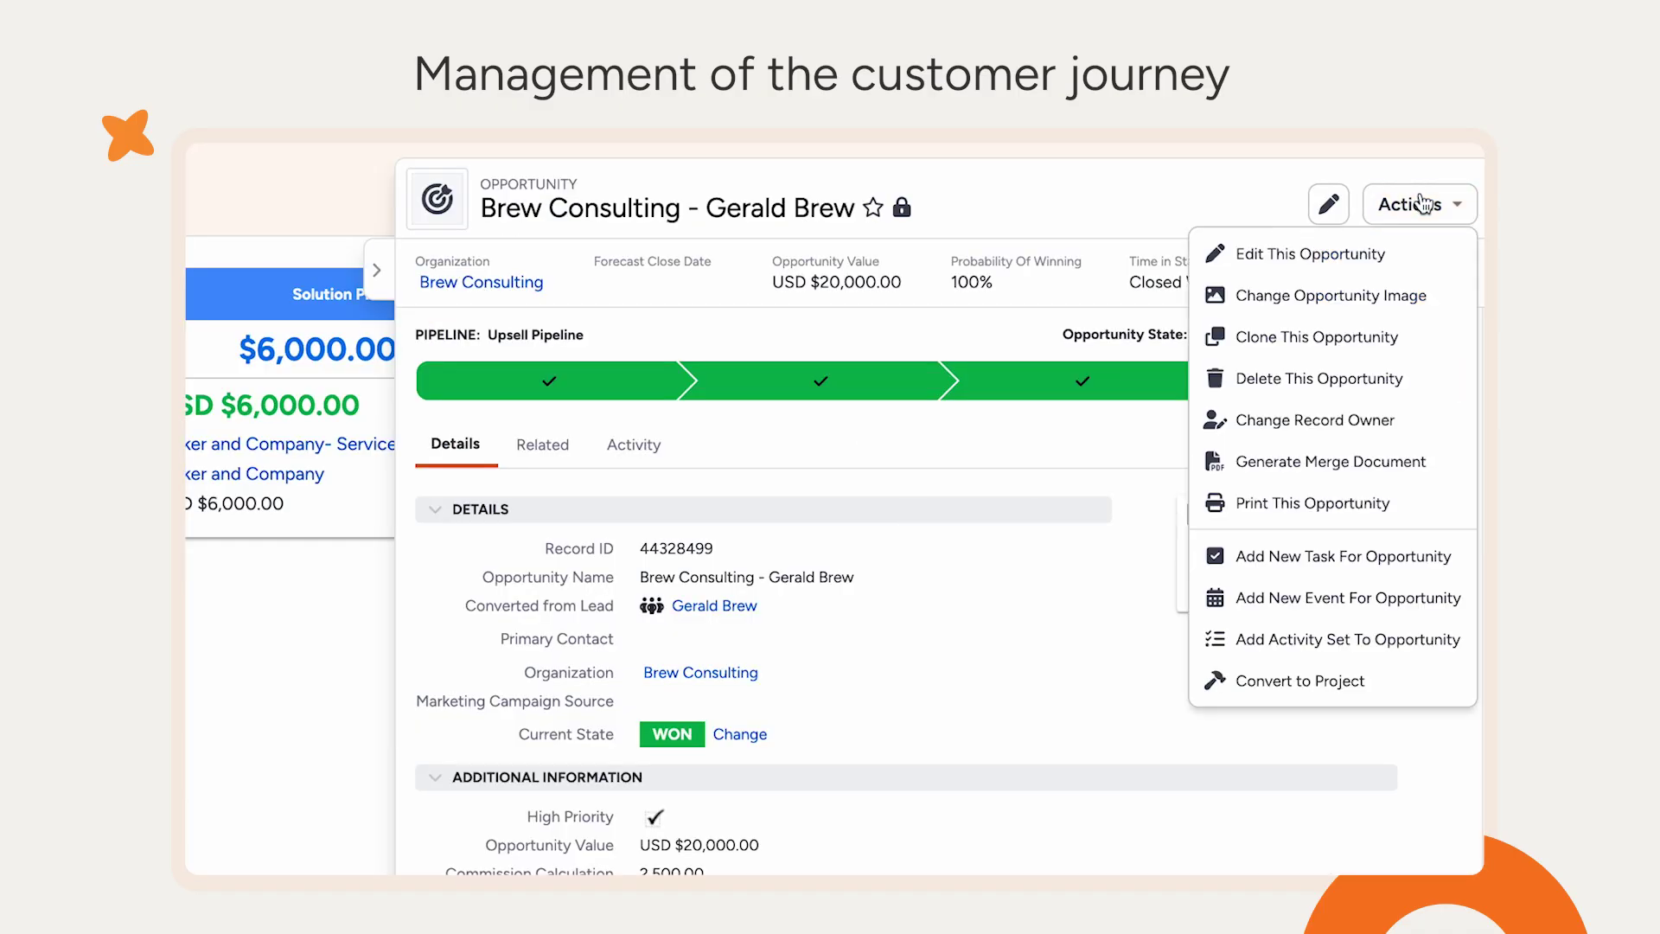
click(1332, 683)
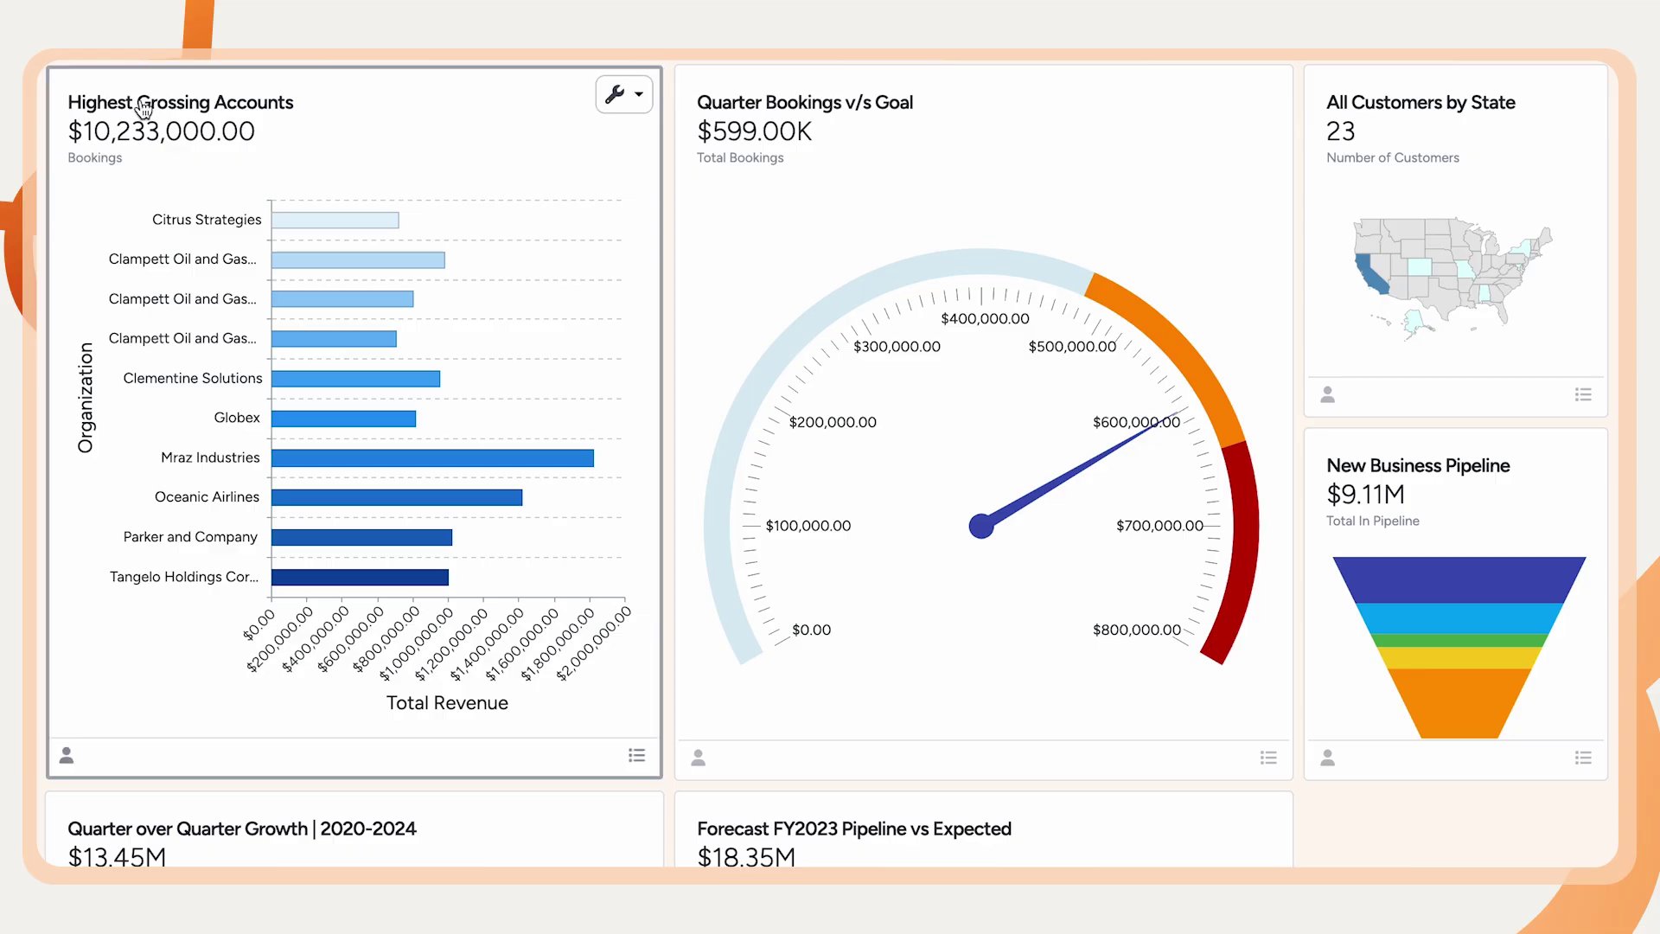
Step: Edit the dashboard's Highest Grossing Accounts card, filtering the chart to organizations whose billing country is United States
click(145, 102)
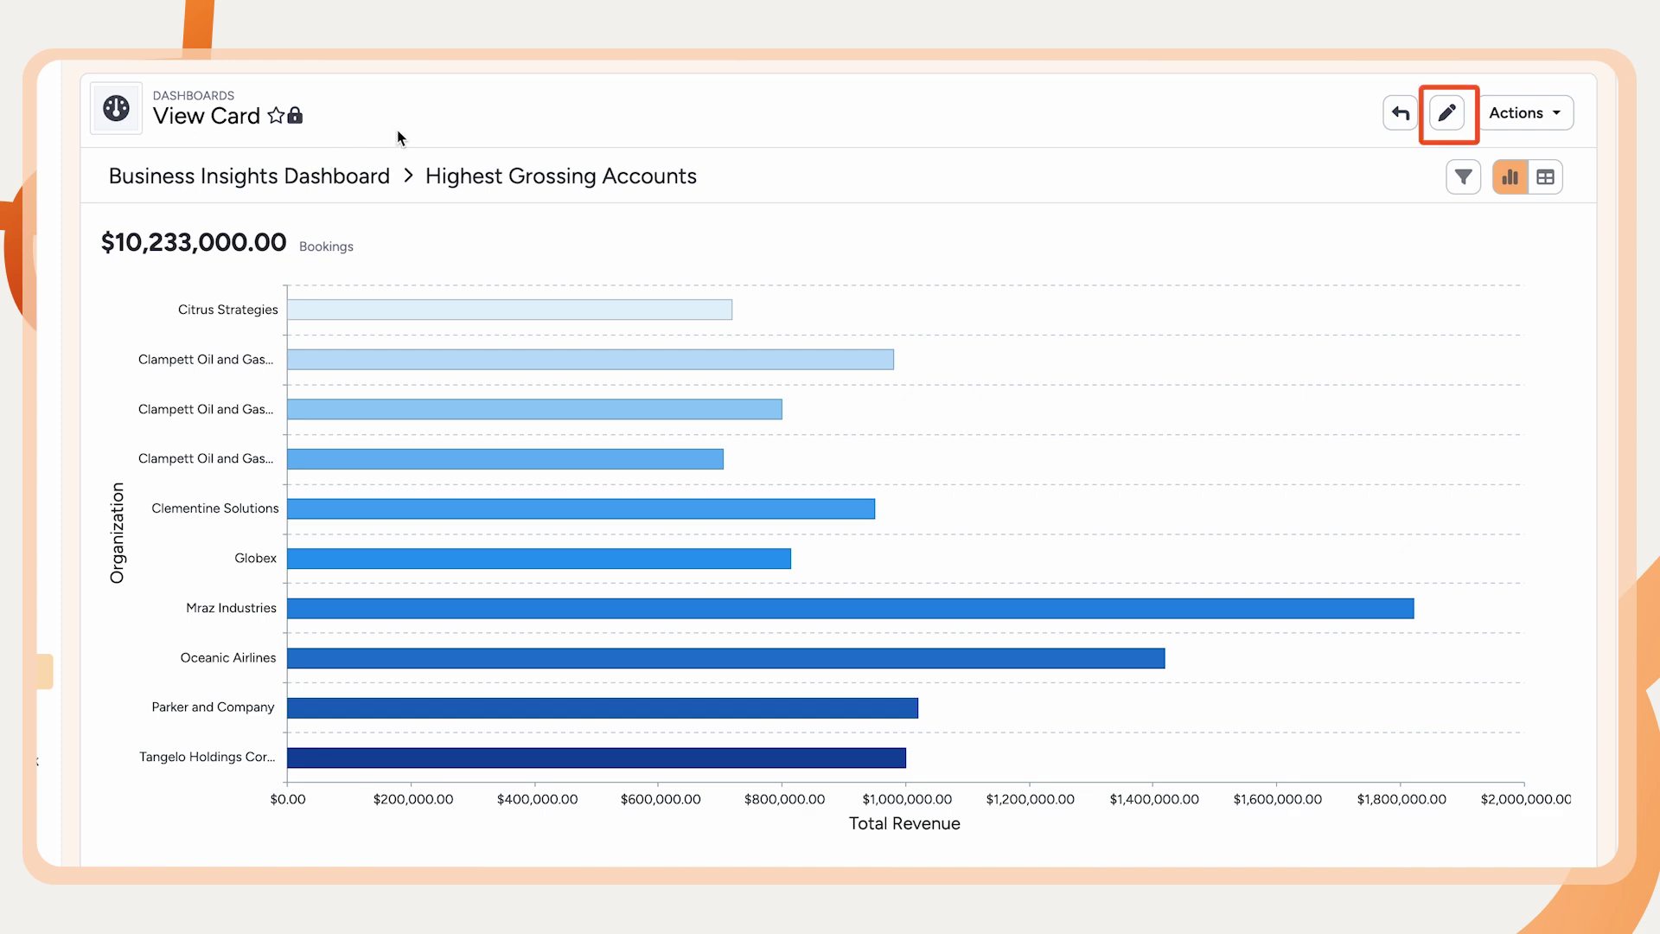
click(1446, 113)
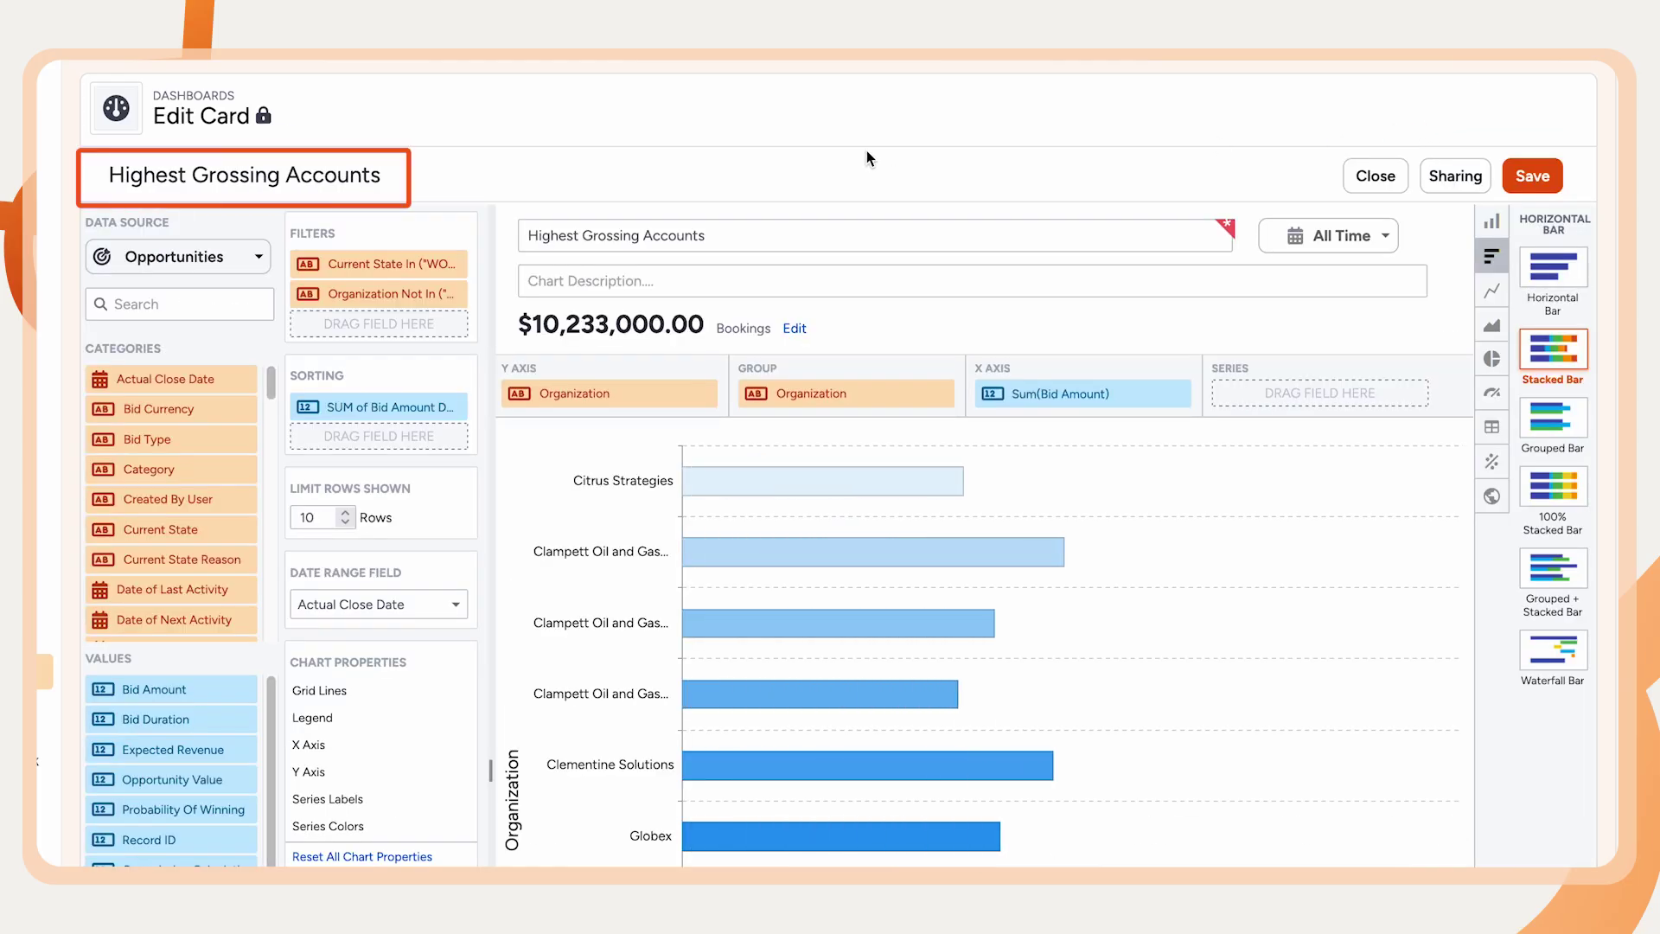
click(186, 303)
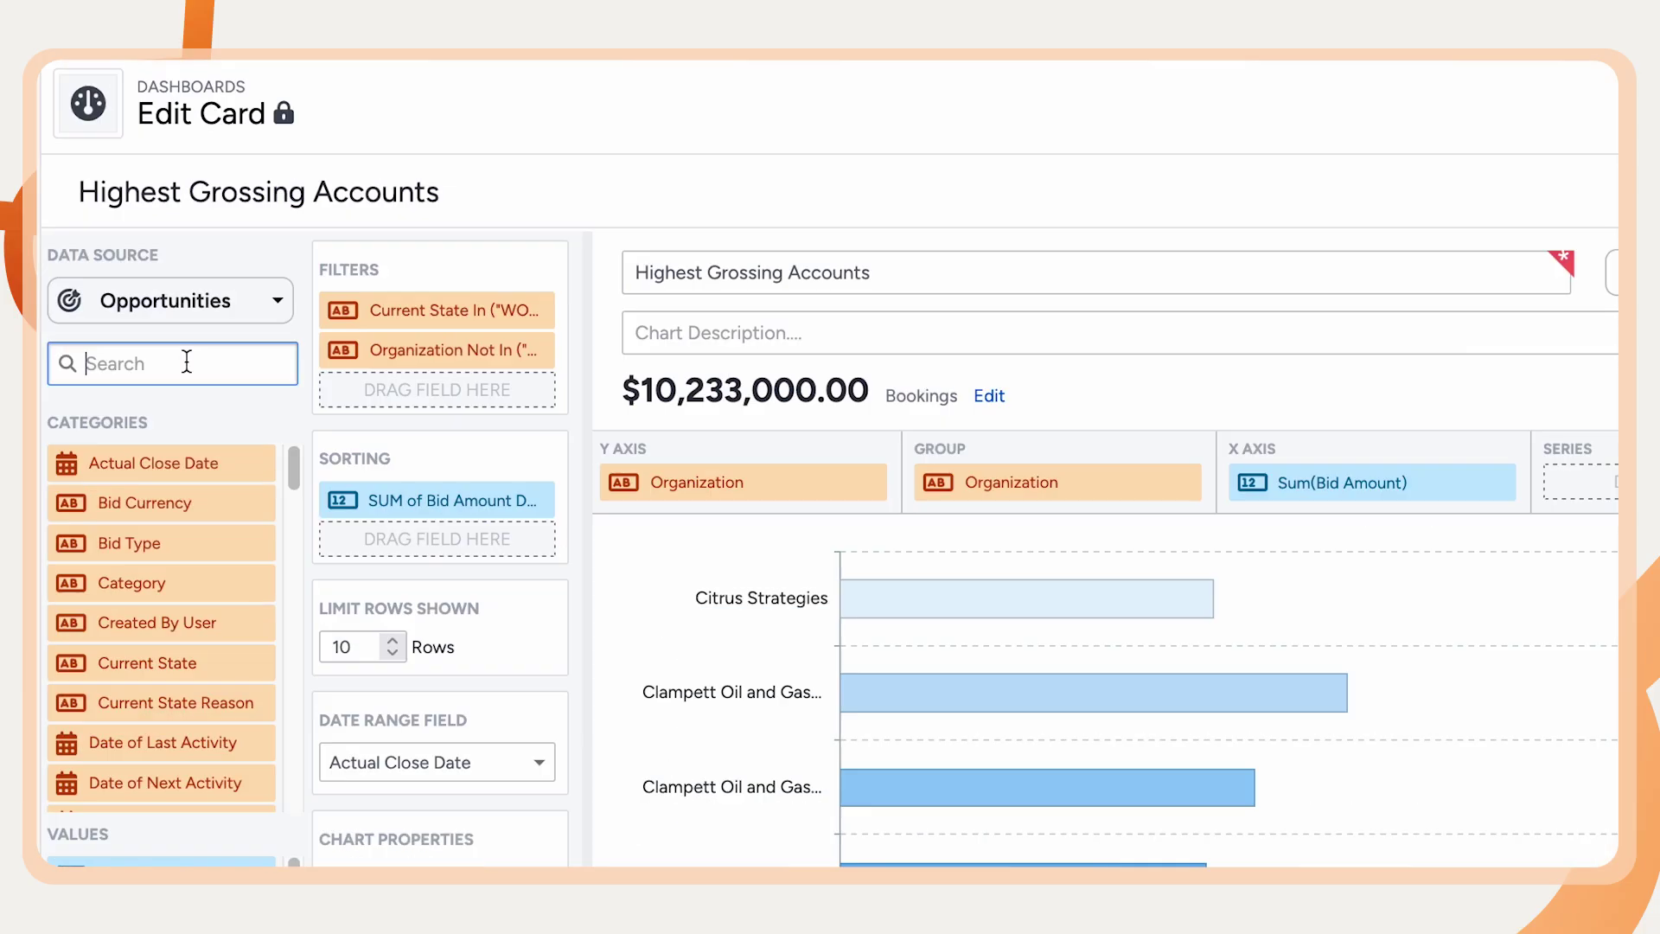
text(country)
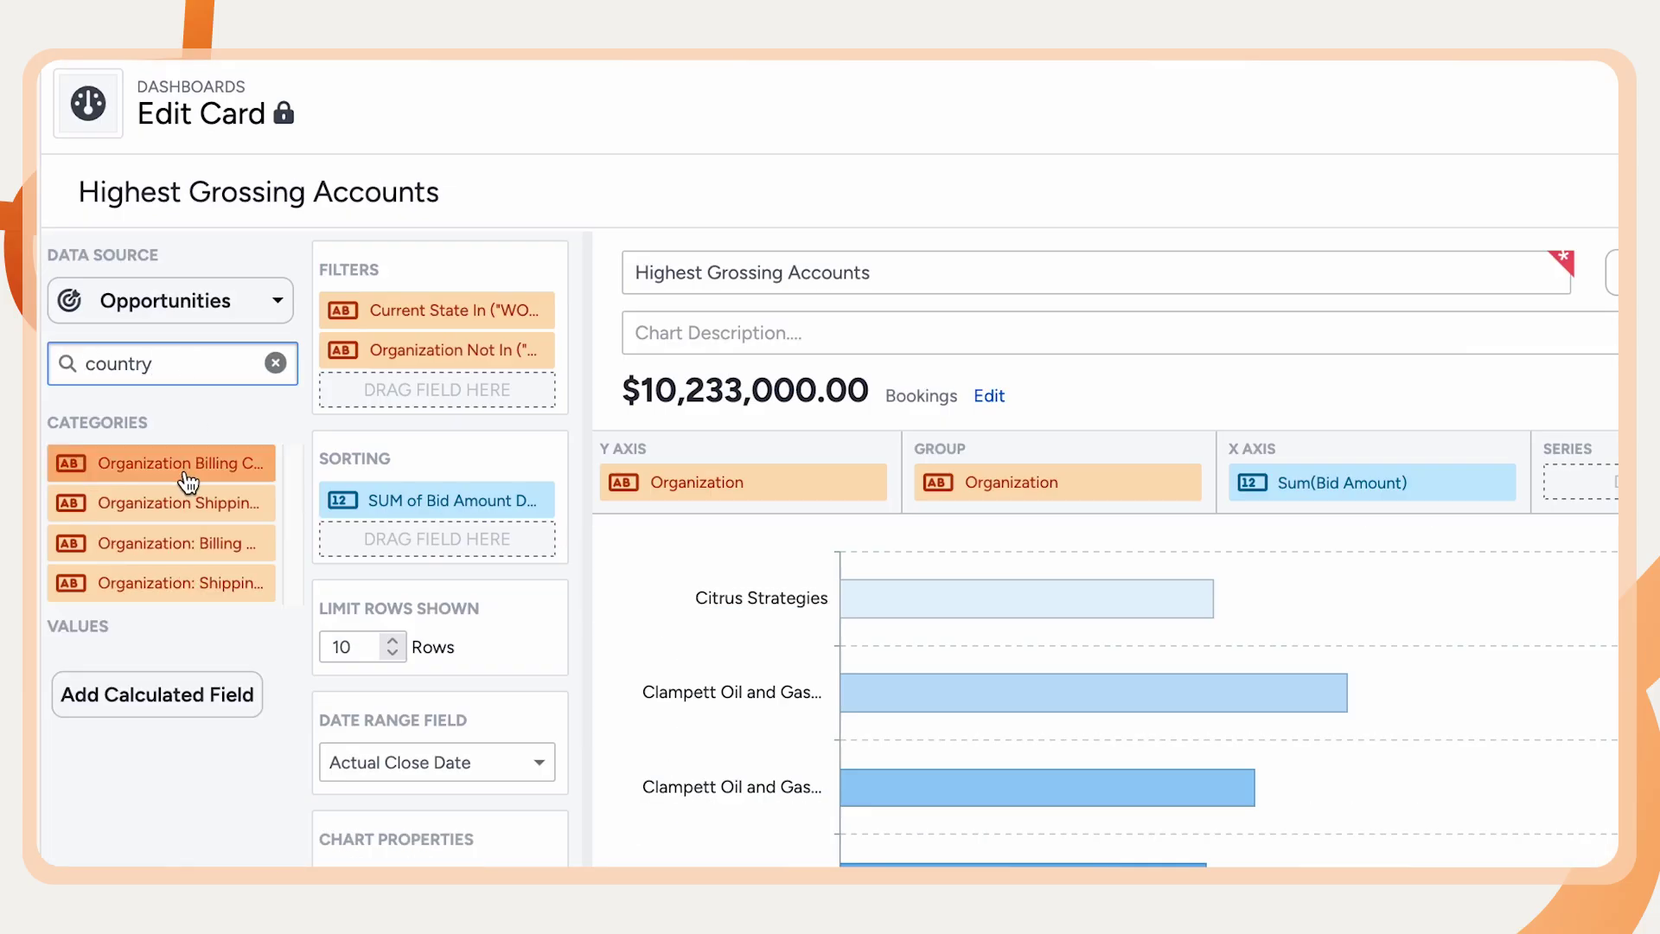
drag(178, 542, 463, 391)
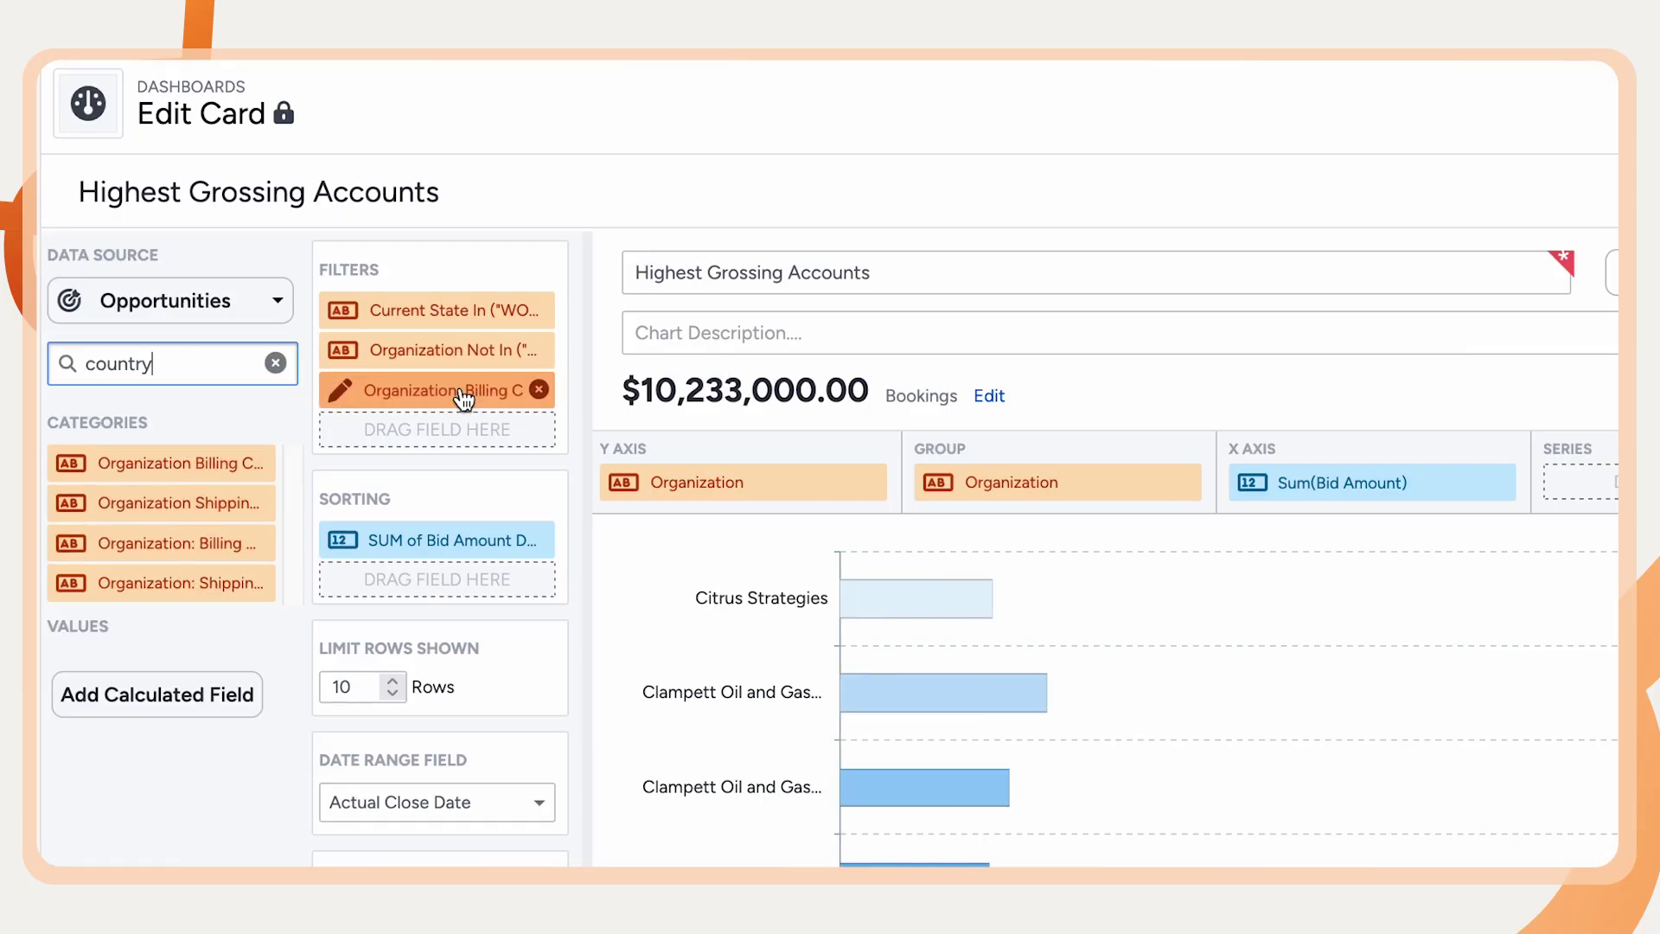
click(342, 387)
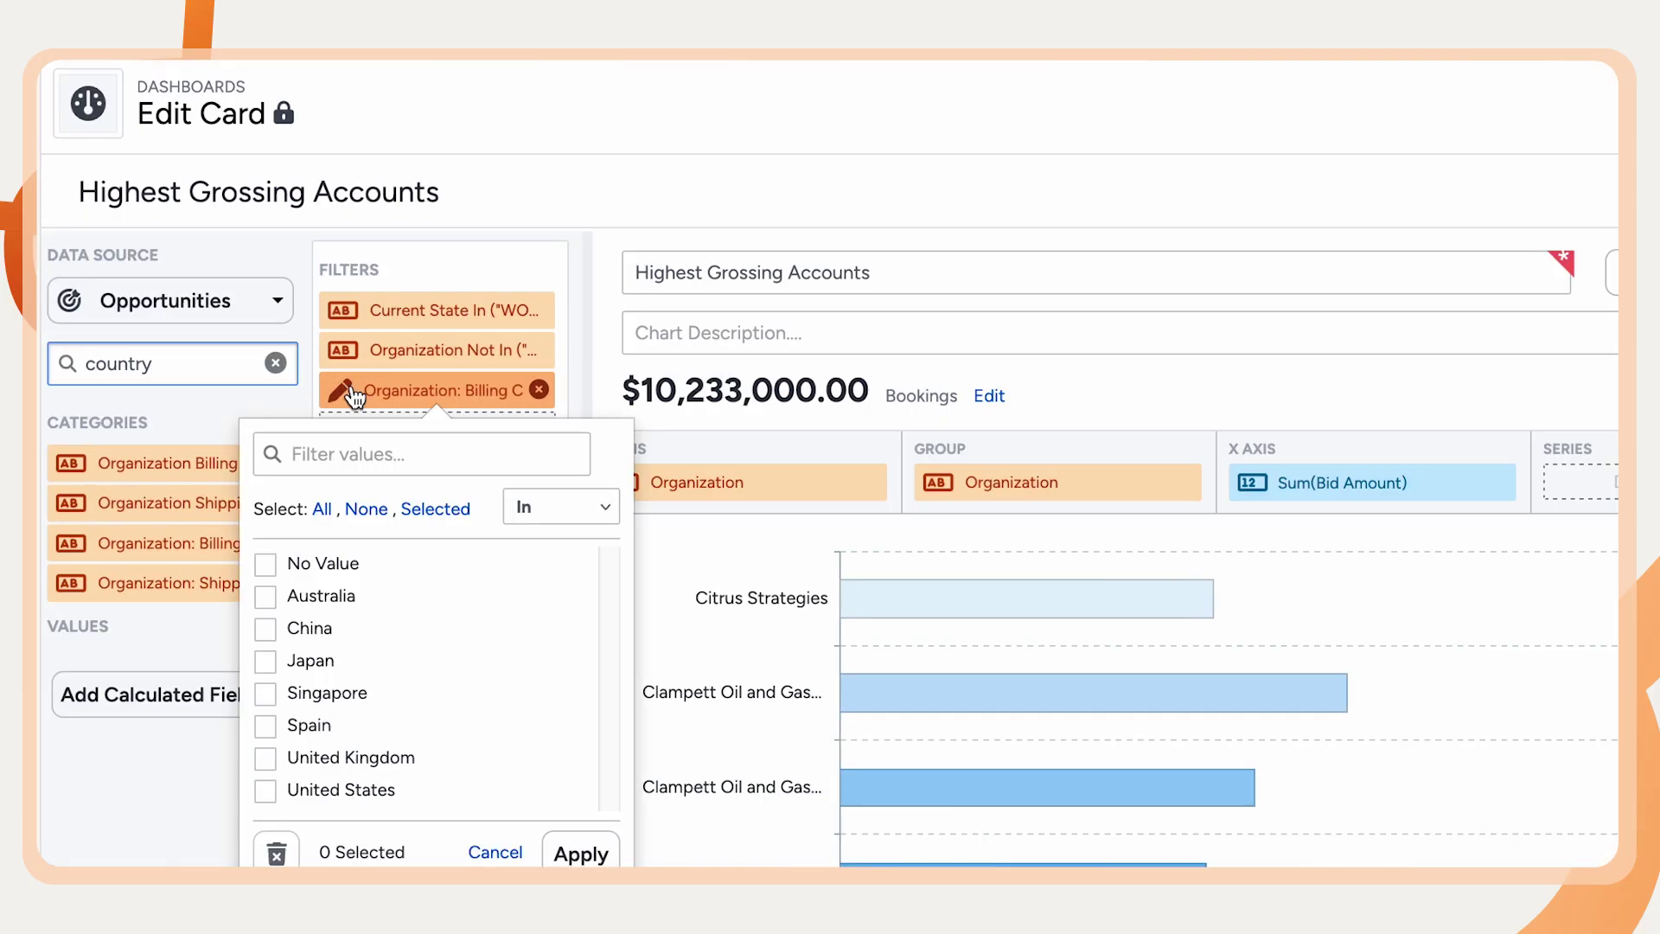
click(267, 790)
click(580, 853)
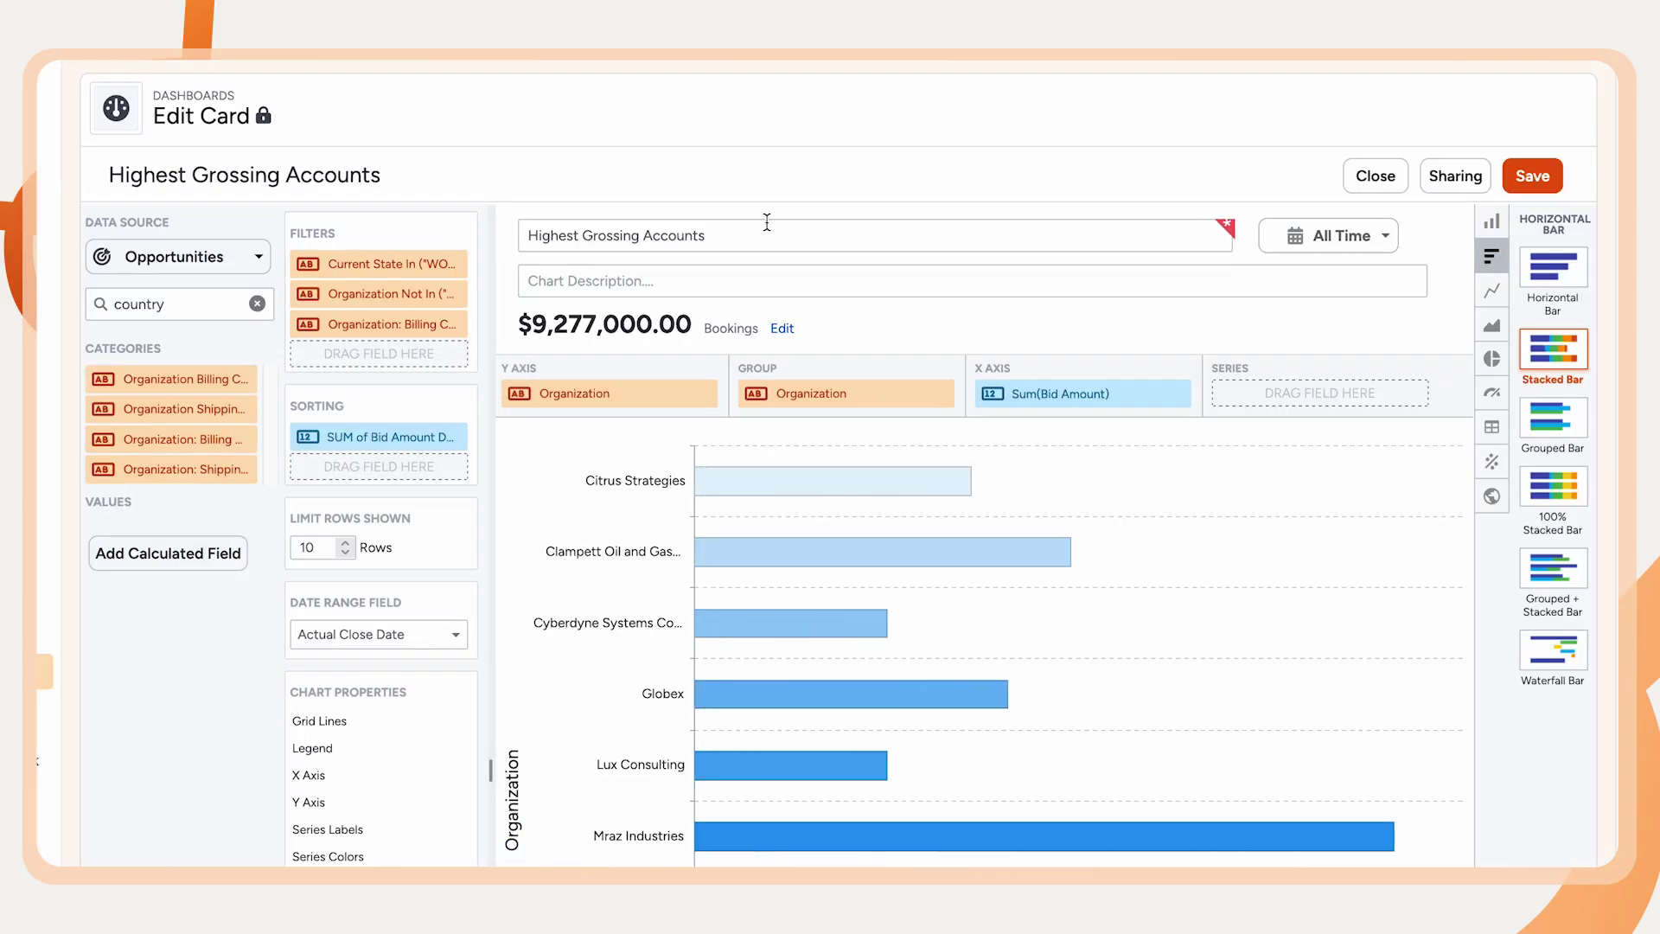
Step: Examine the card's available chart types, including area, pie and funnel, maps and gauges, and its data source choices
scroll(736, 266, down, 1)
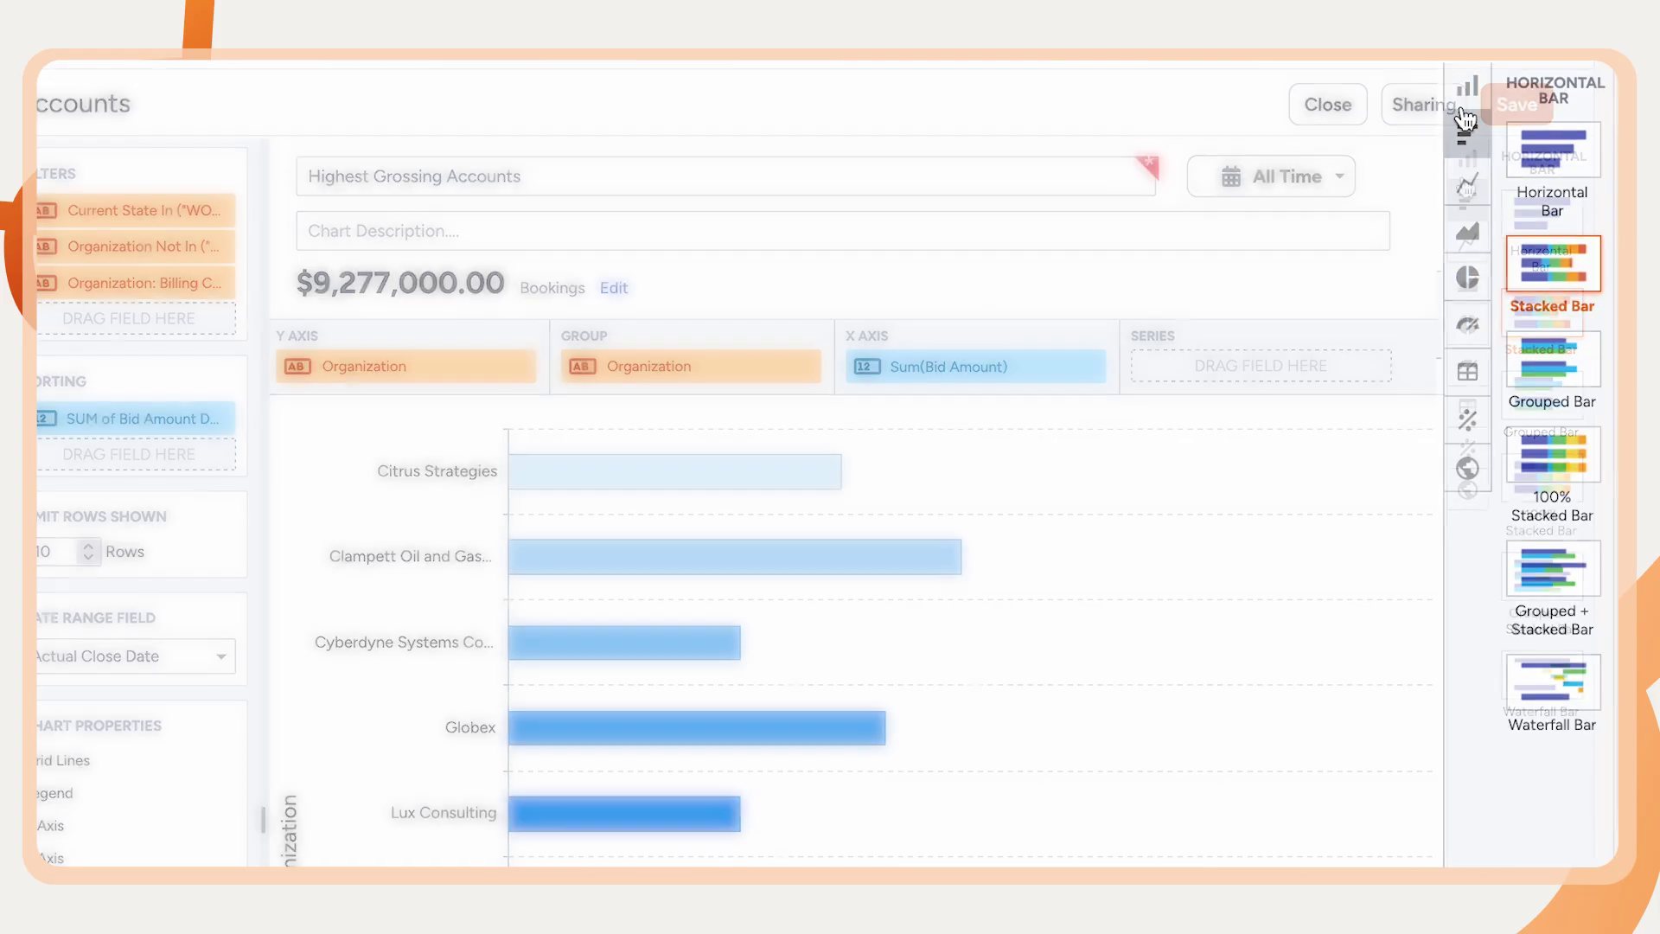
mouse_move(1467, 233)
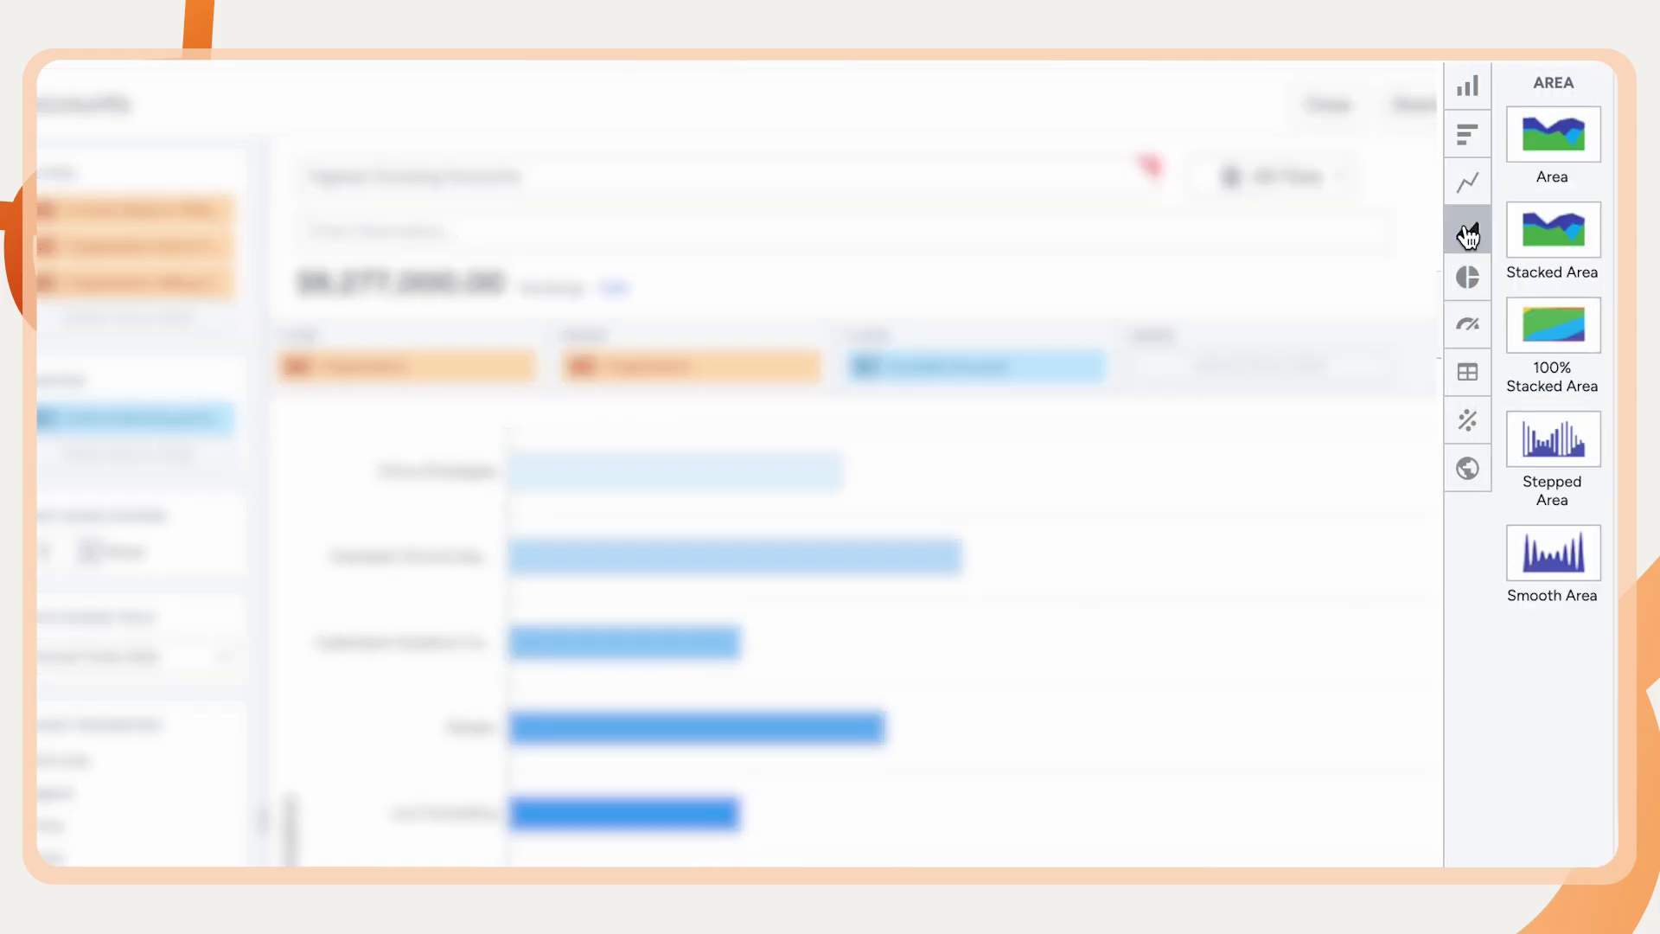
mouse_move(1464, 277)
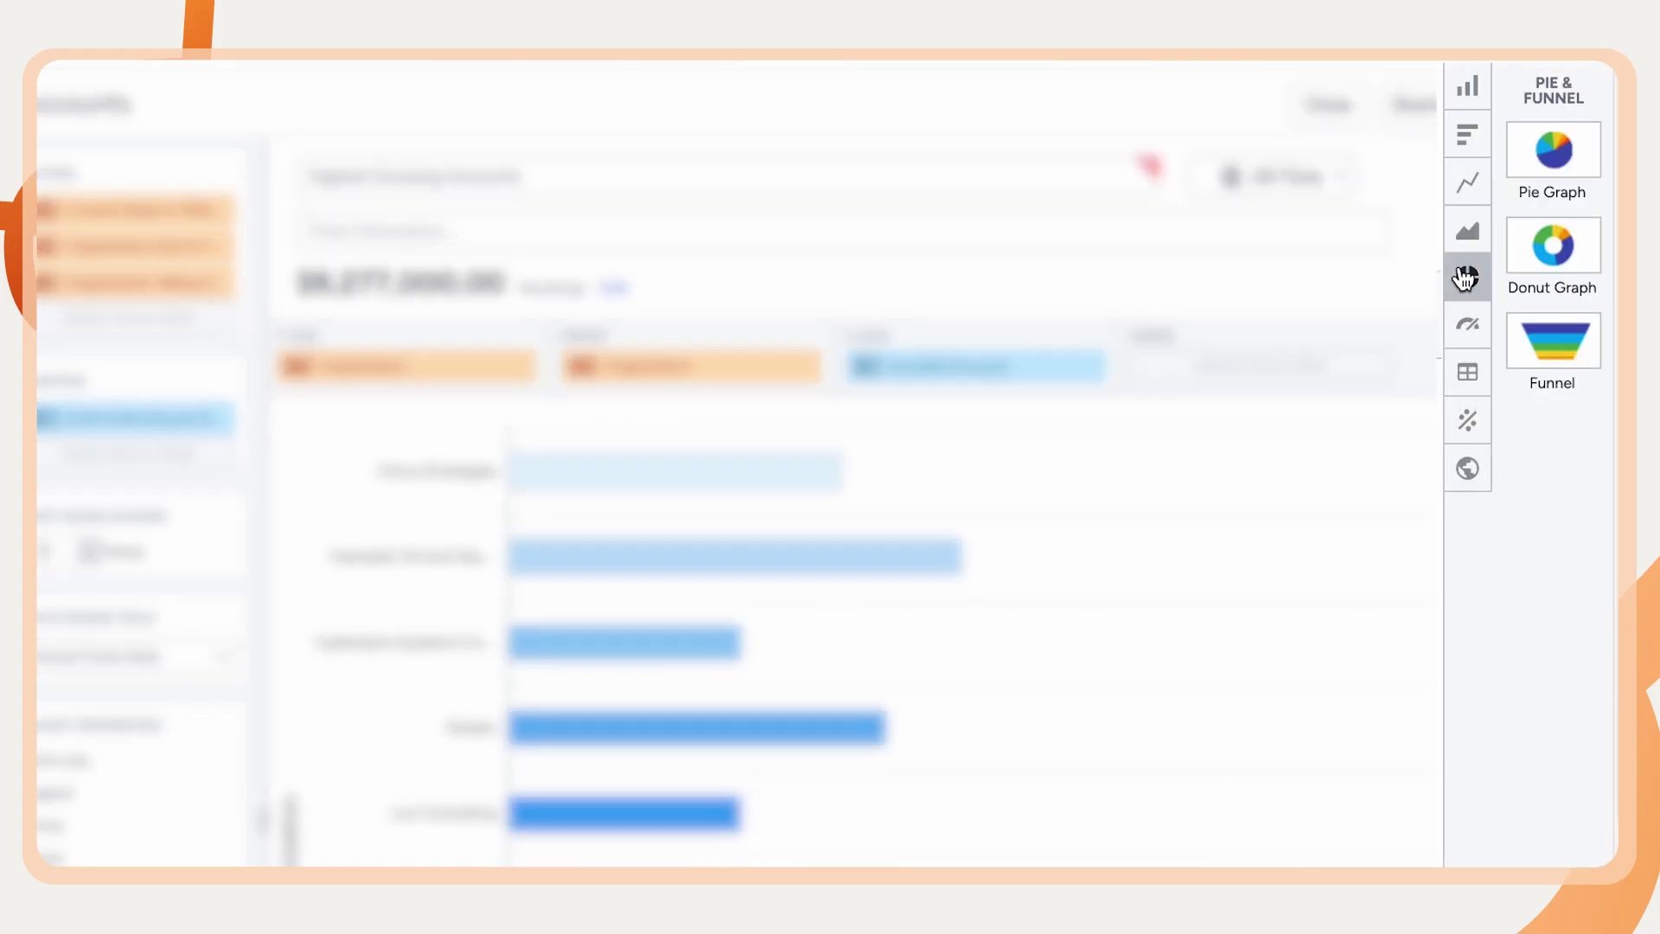
mouse_move(1472, 471)
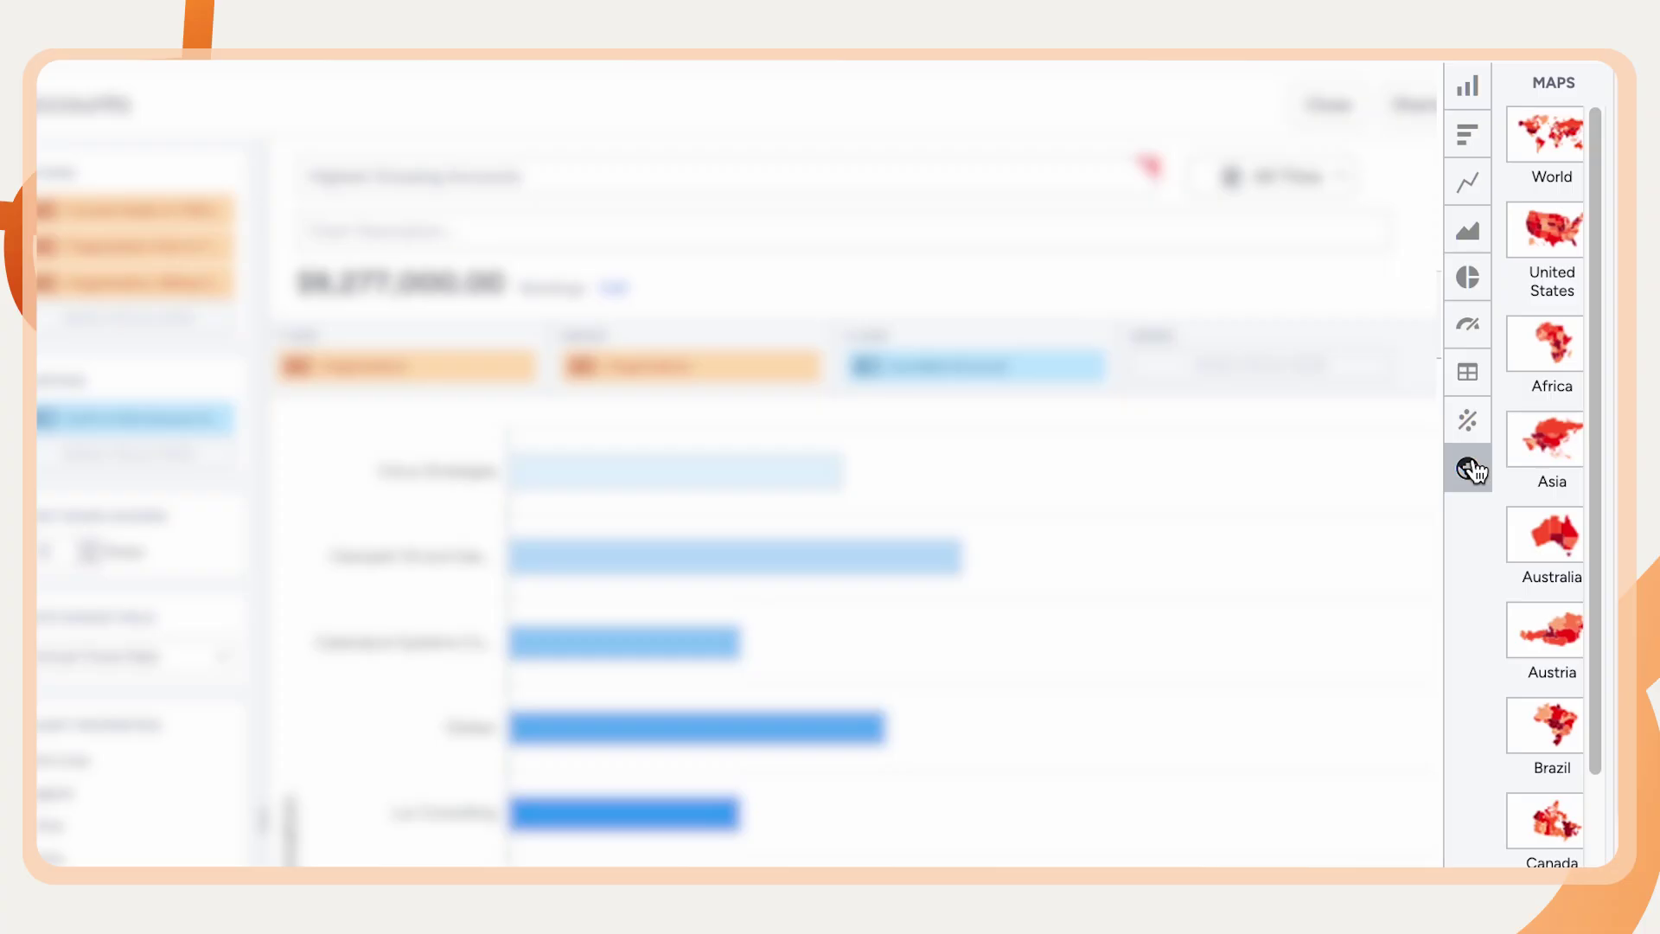
mouse_move(1467, 201)
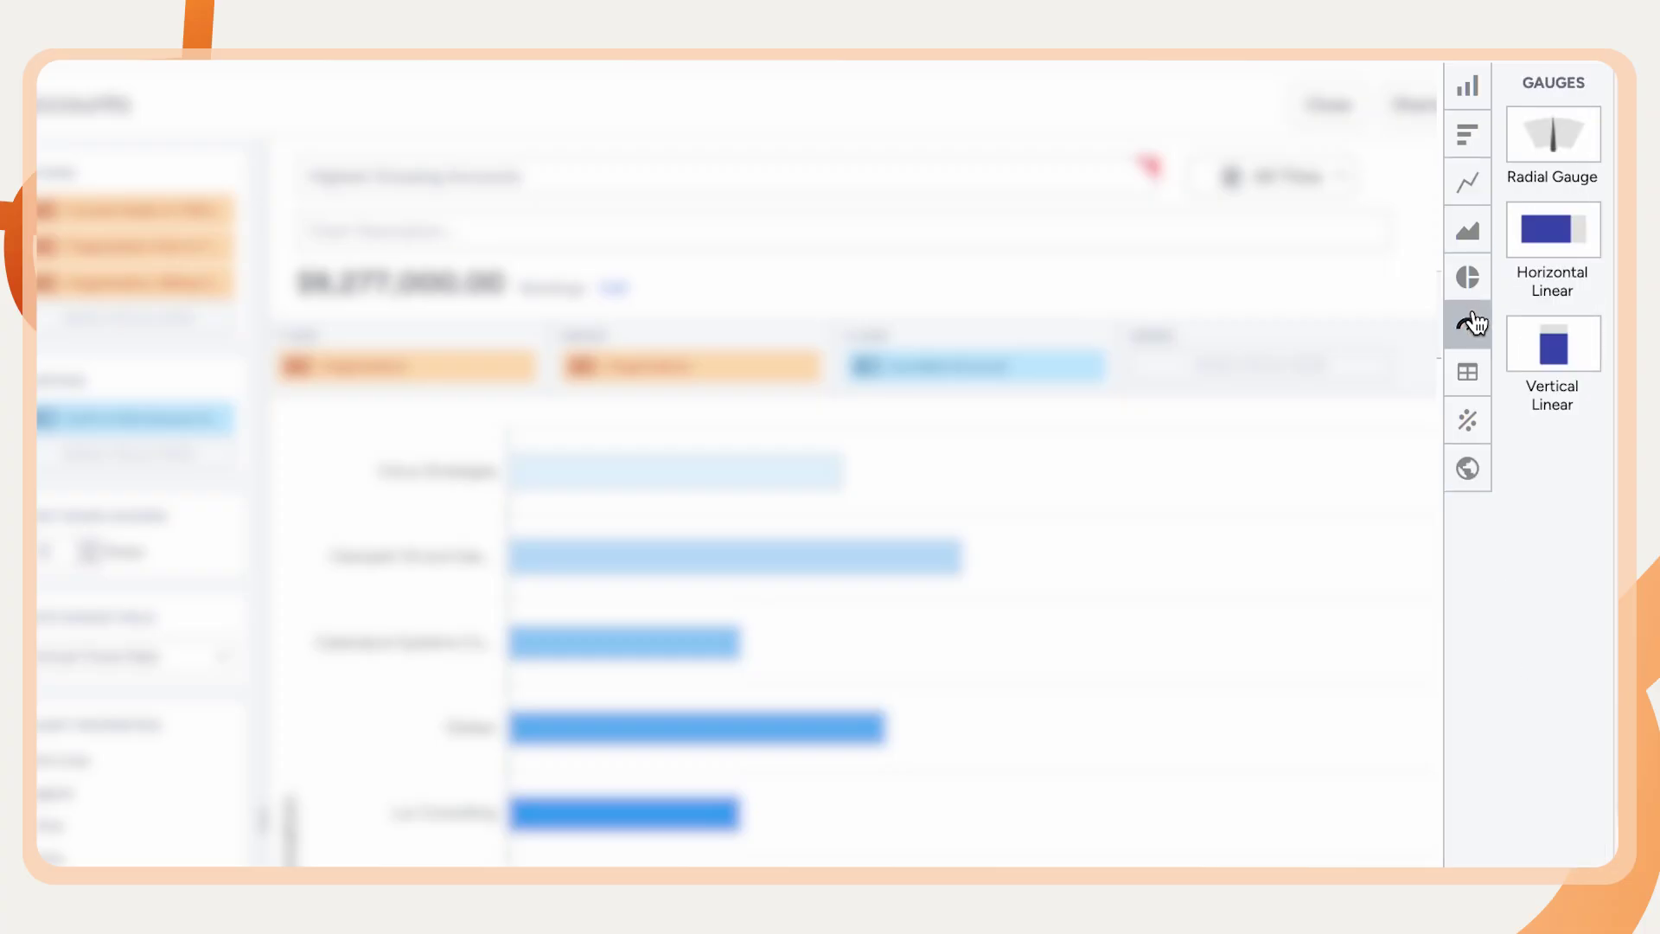
mouse_move(1468, 432)
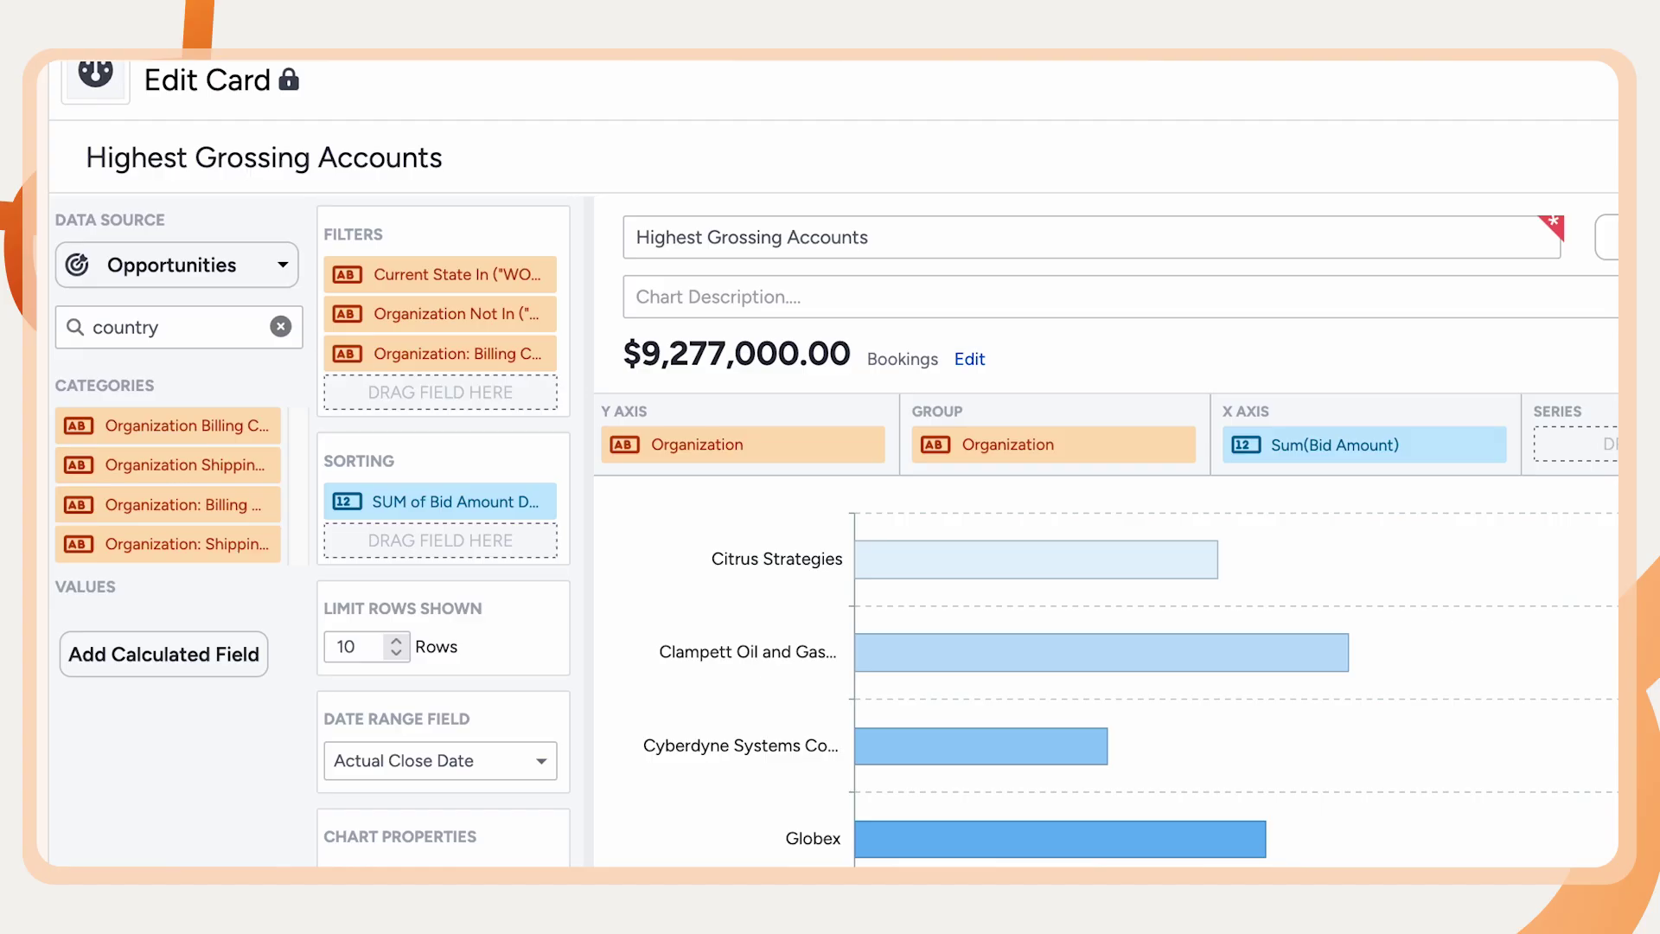
click(143, 274)
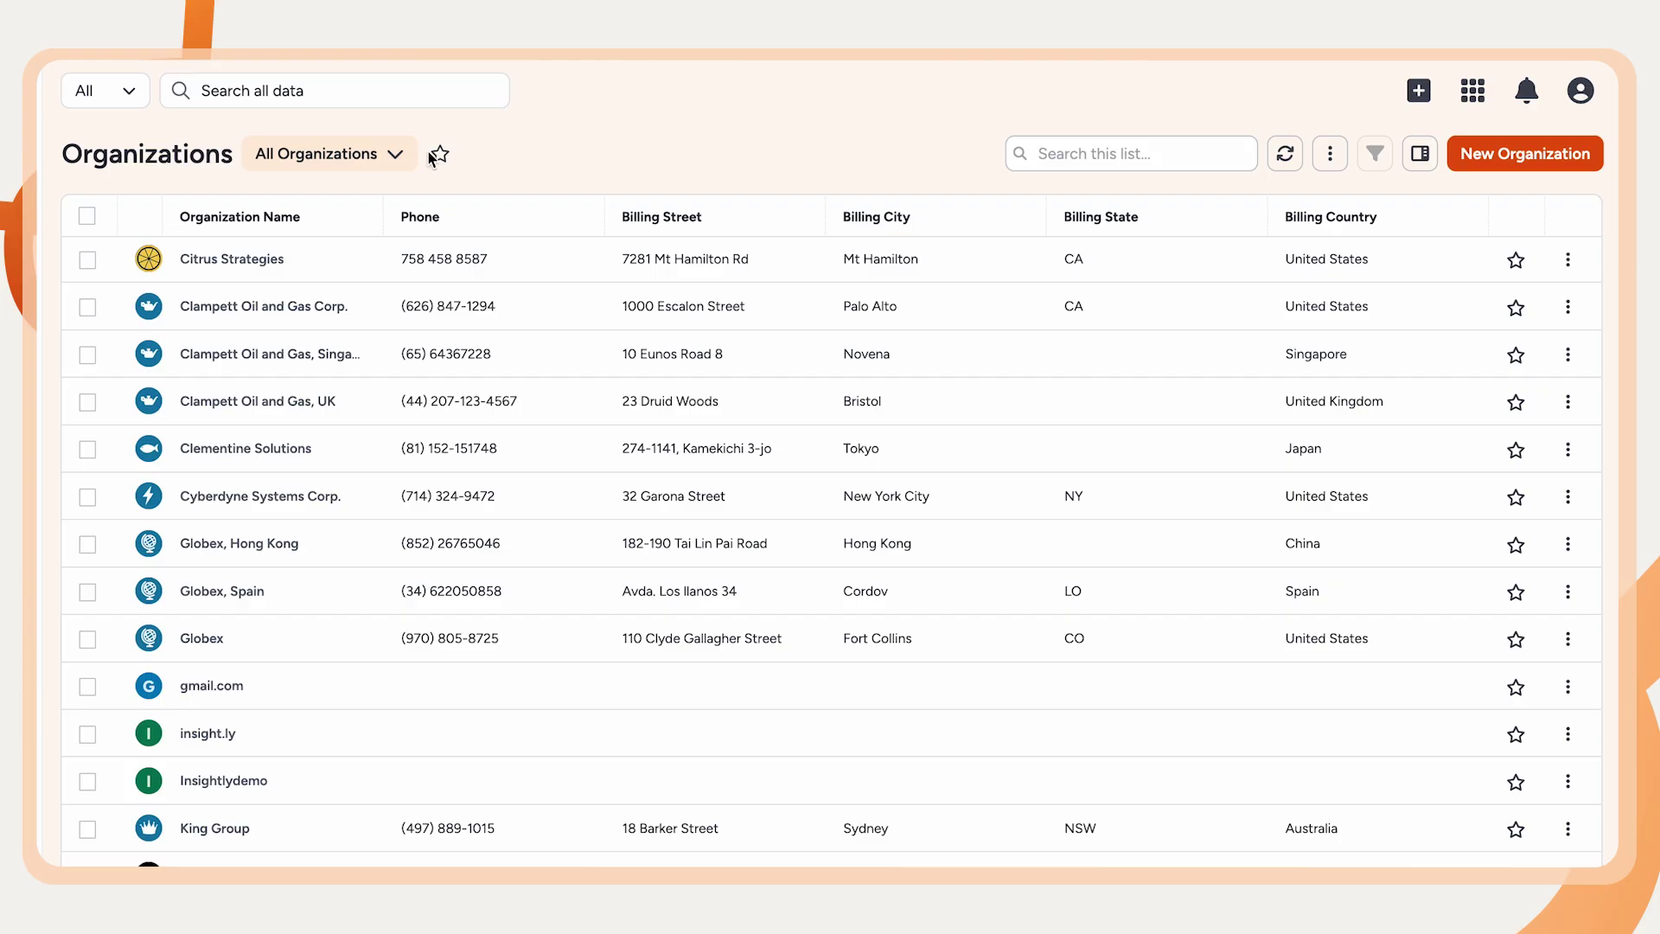
Step: Switch the organizations list to the U.S Based Accounts view and check its import and export options
click(400, 159)
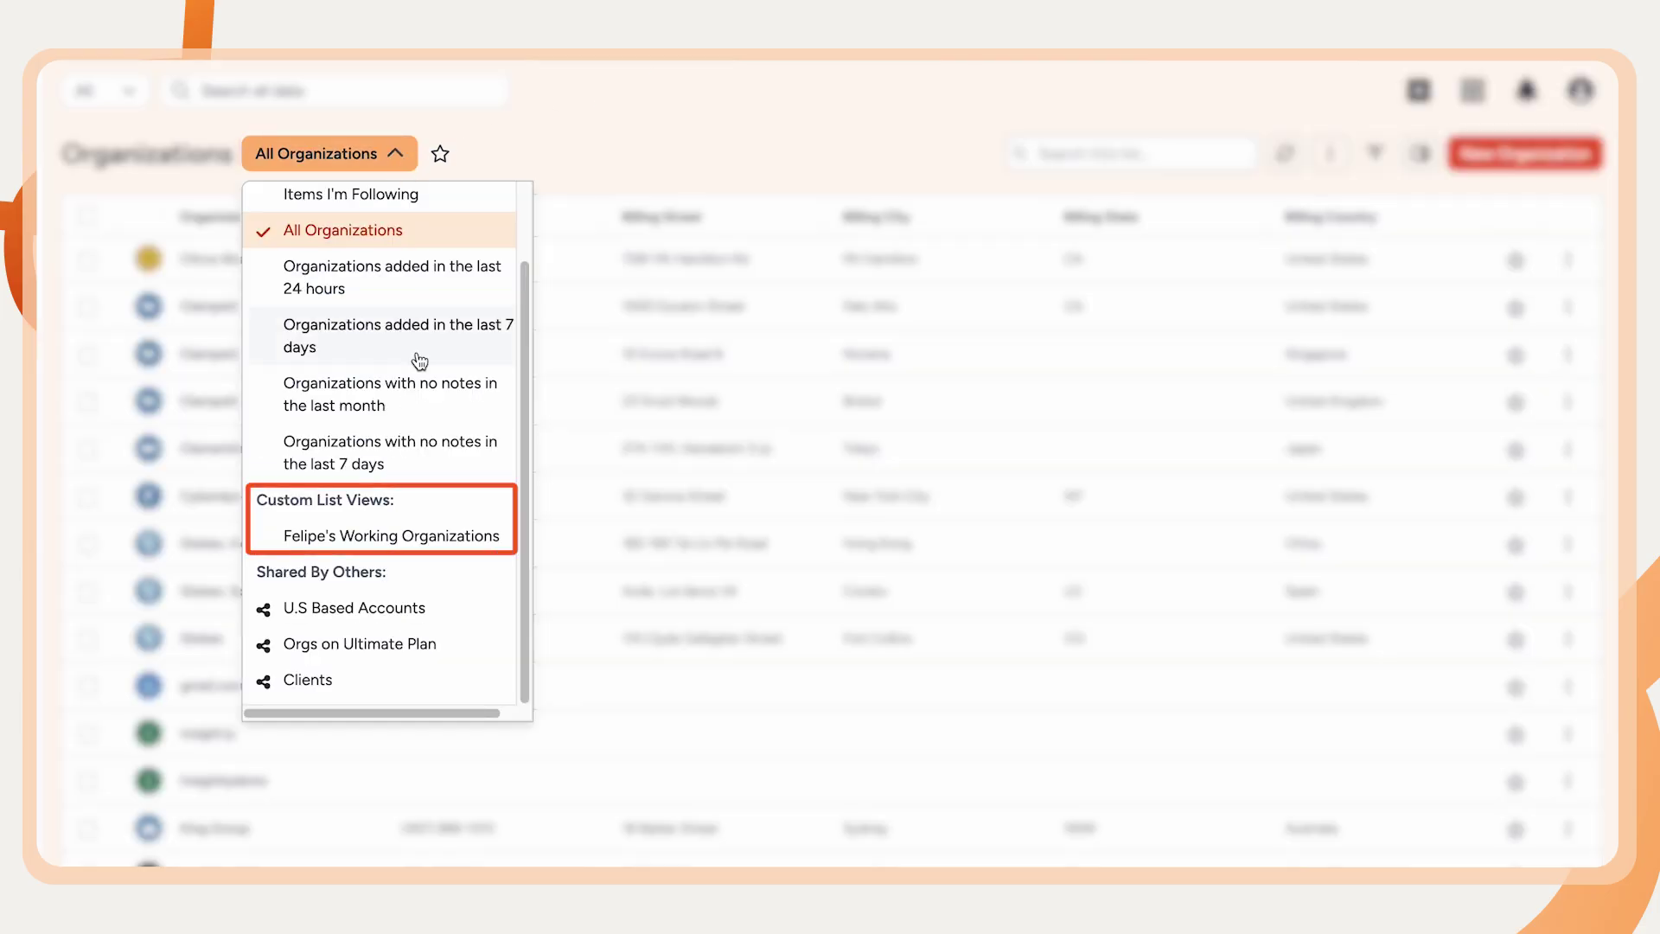
click(420, 608)
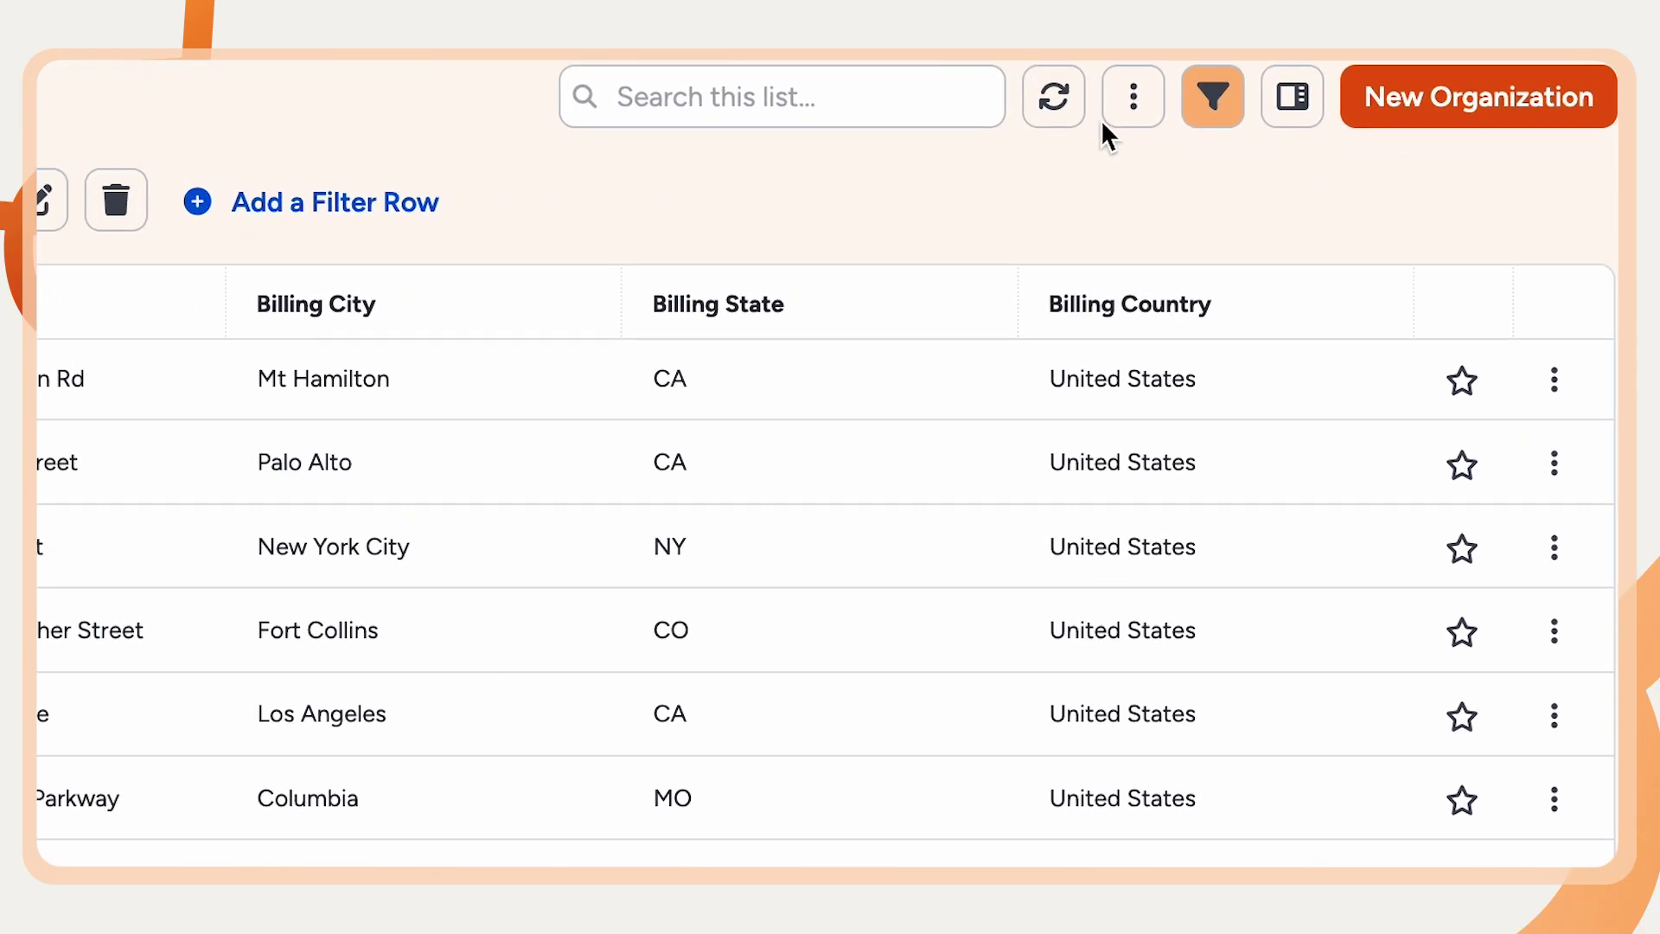
click(1297, 99)
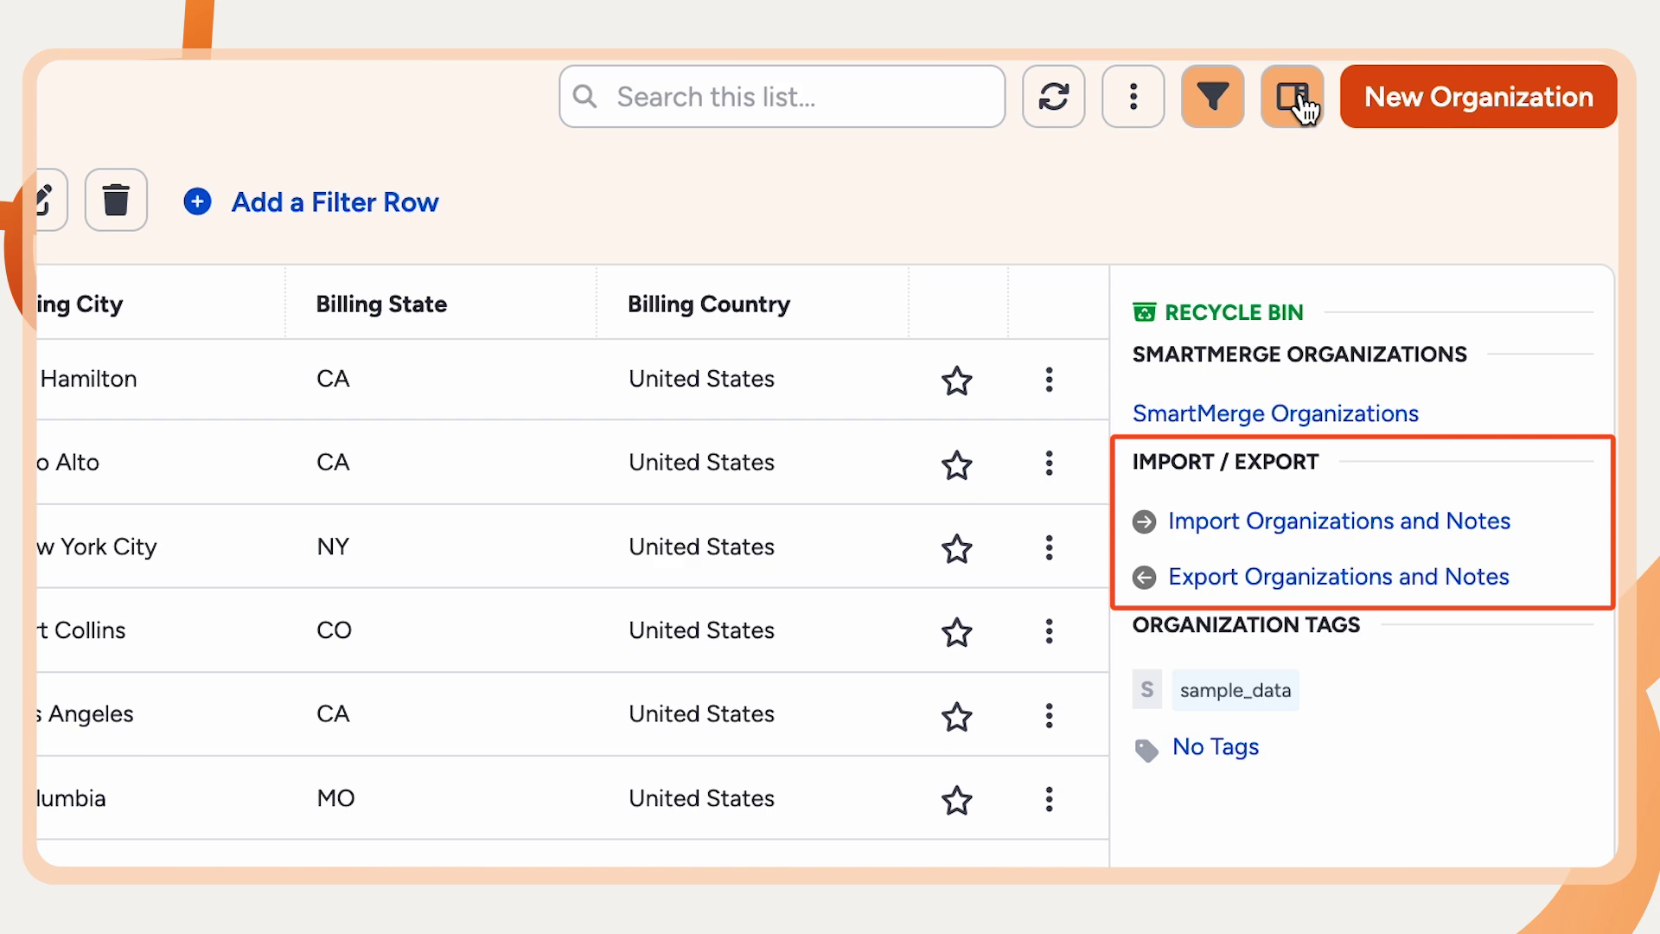
click(1296, 98)
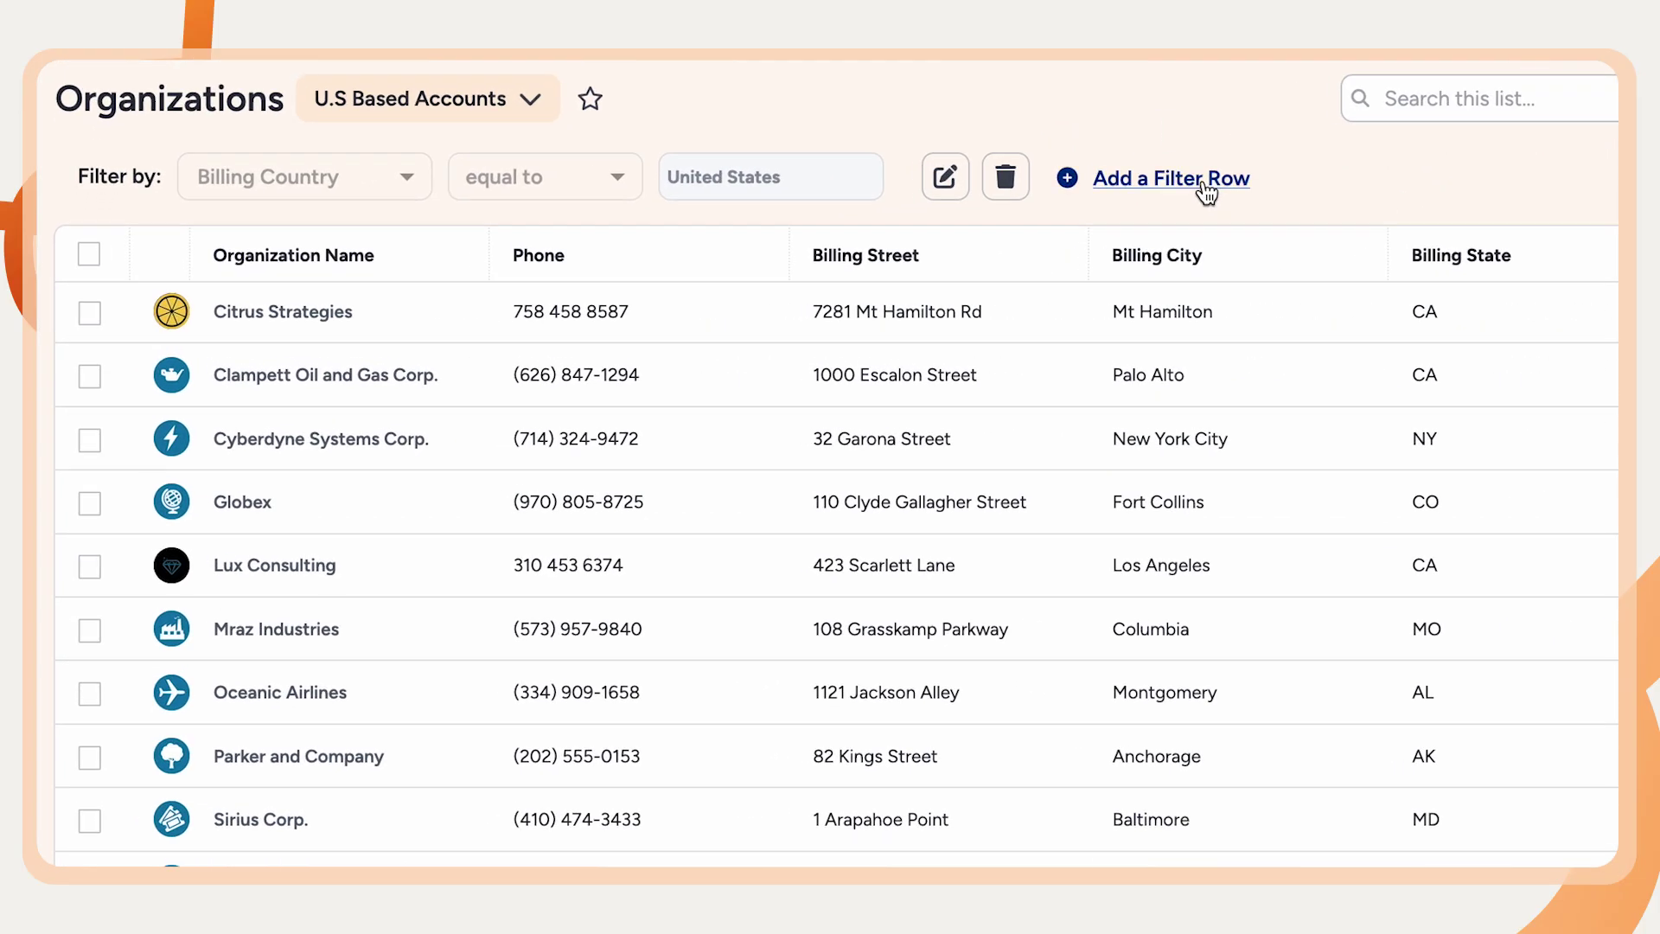
Step: Add a second filter row to the organizations list with Billing State equal to CA
click(1206, 192)
click(322, 258)
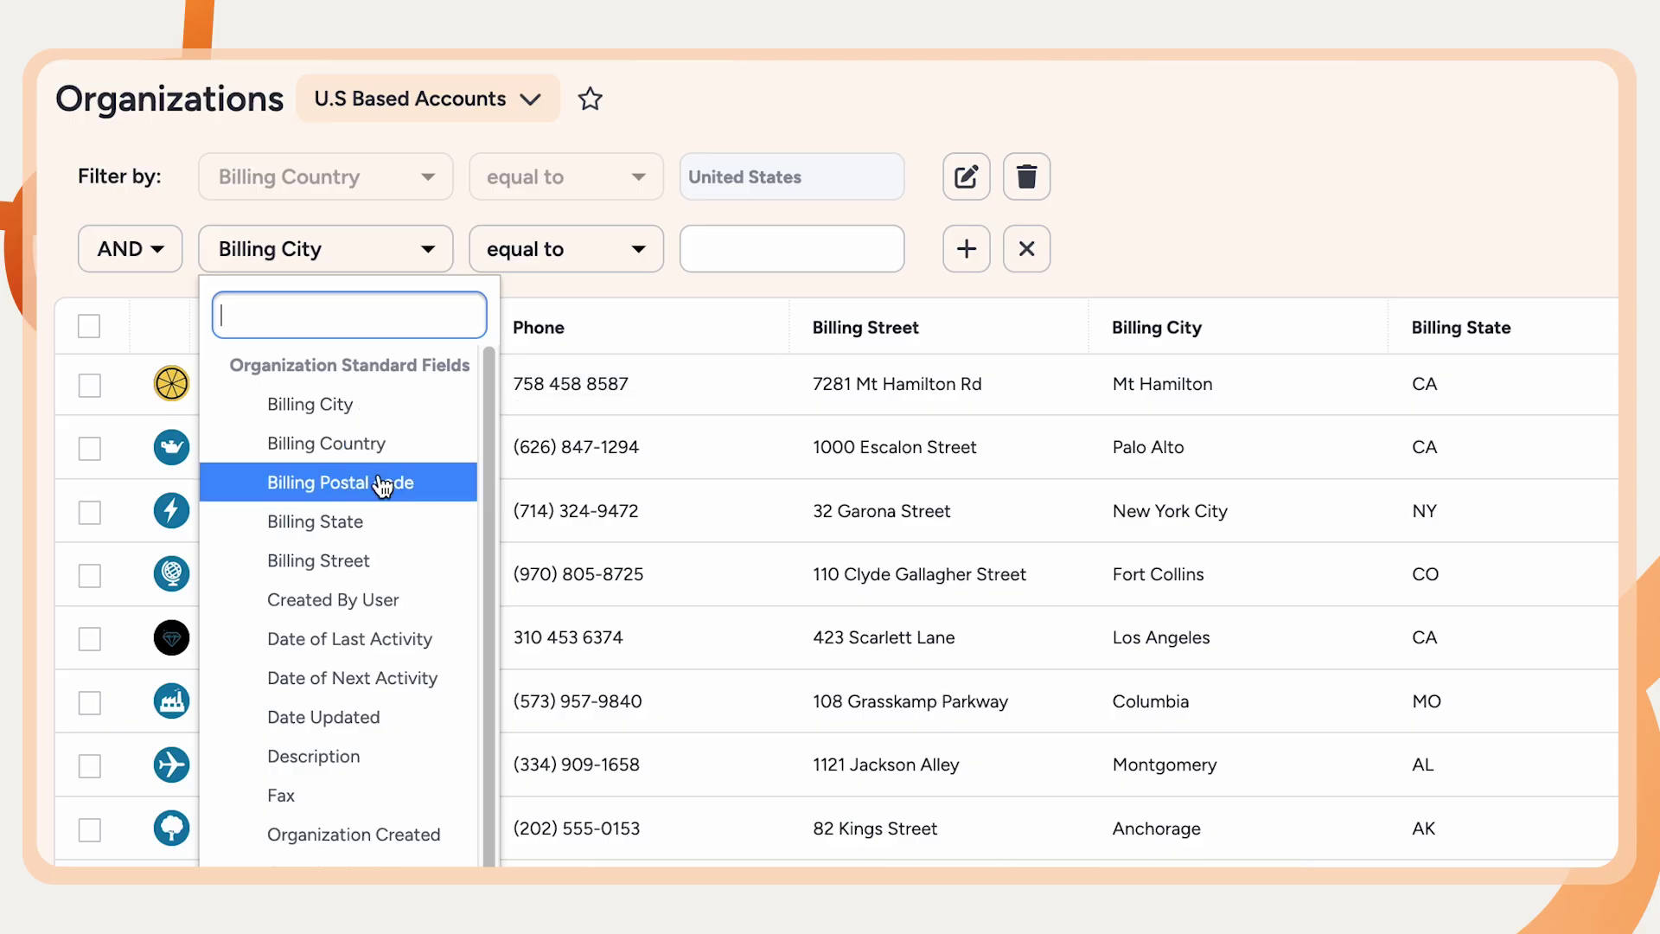
click(315, 521)
click(752, 251)
text(CA)
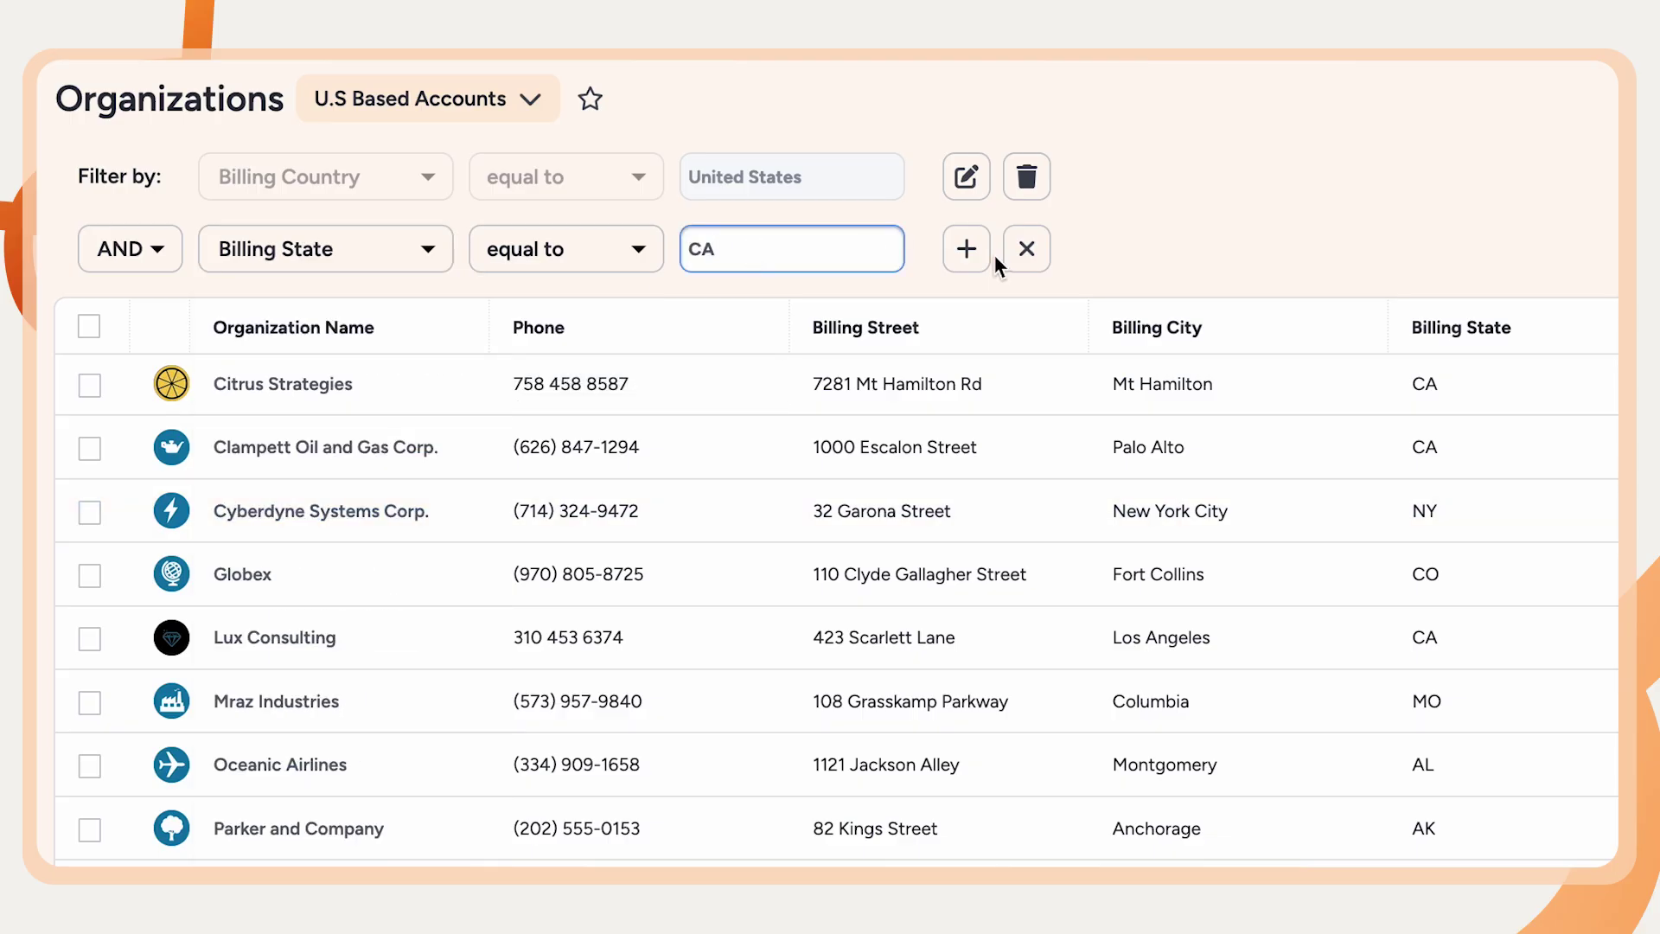
click(968, 250)
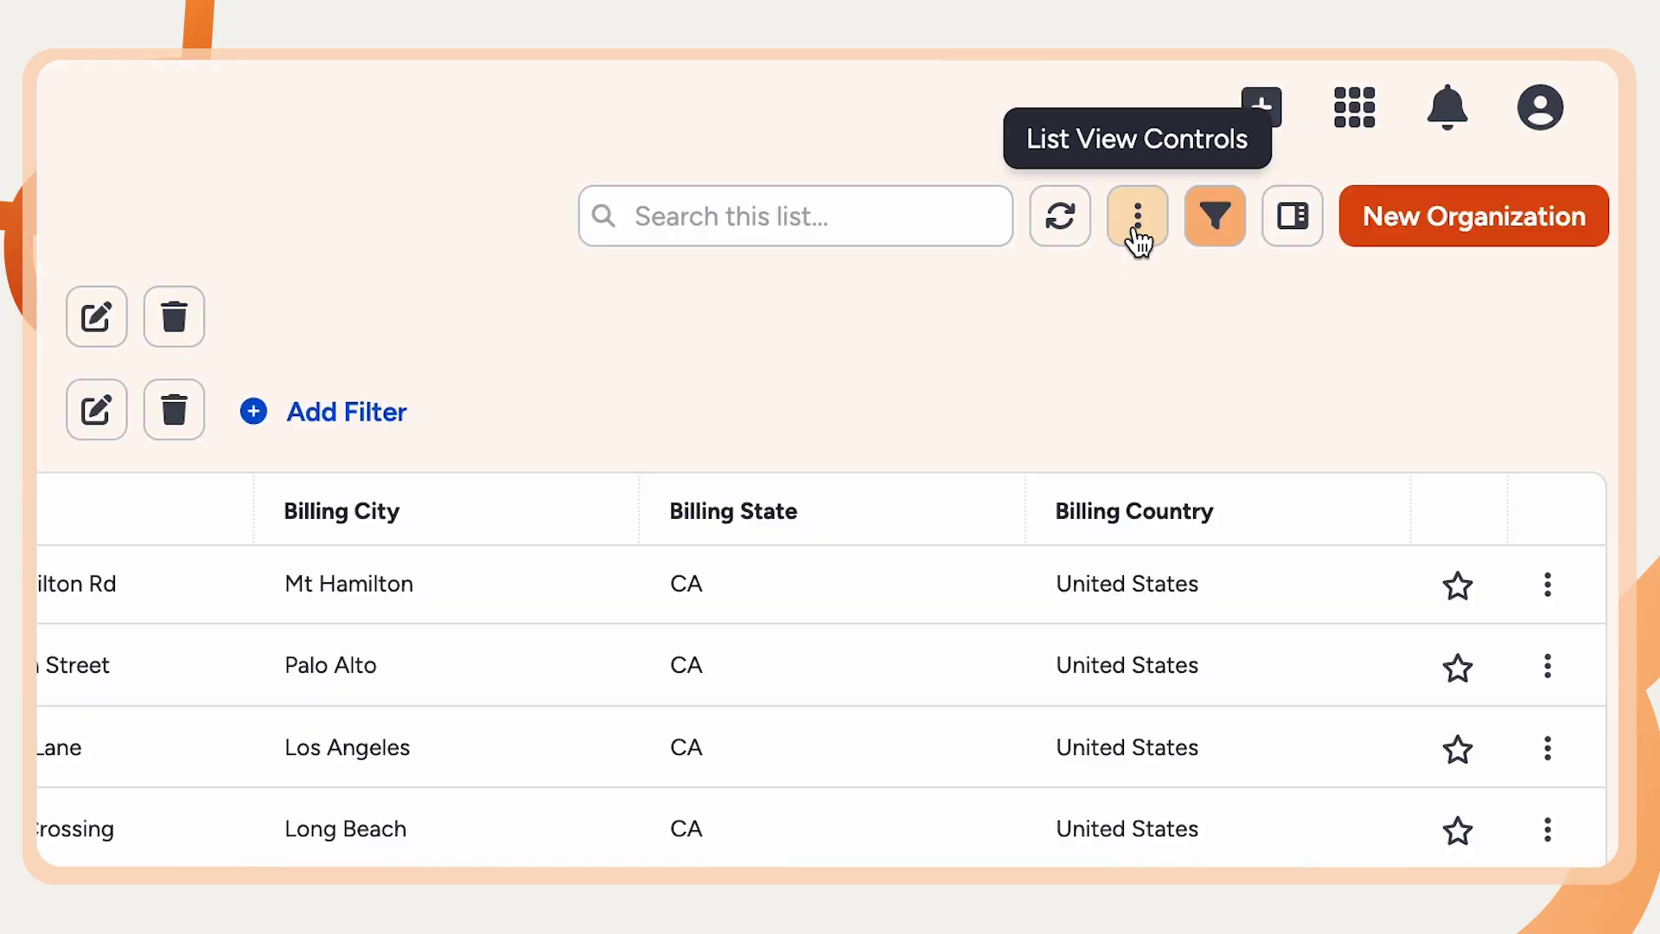
Step: Add the Organization Owner column to the organizations list view and save the column layout
click(1137, 242)
click(1064, 370)
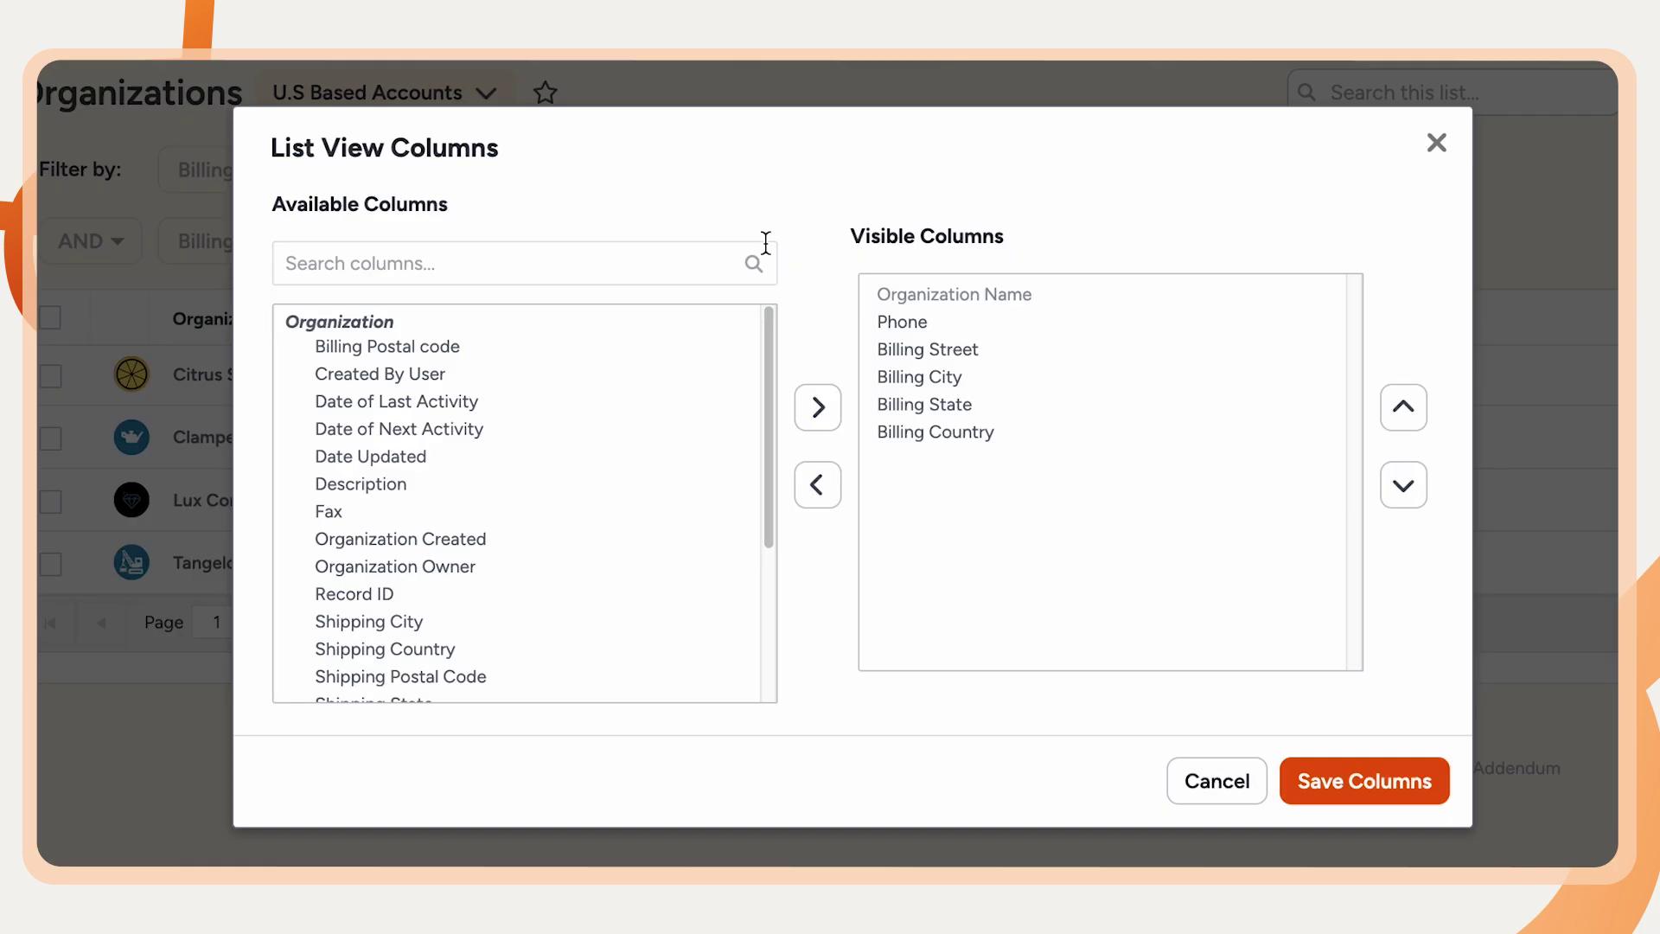
text(owner)
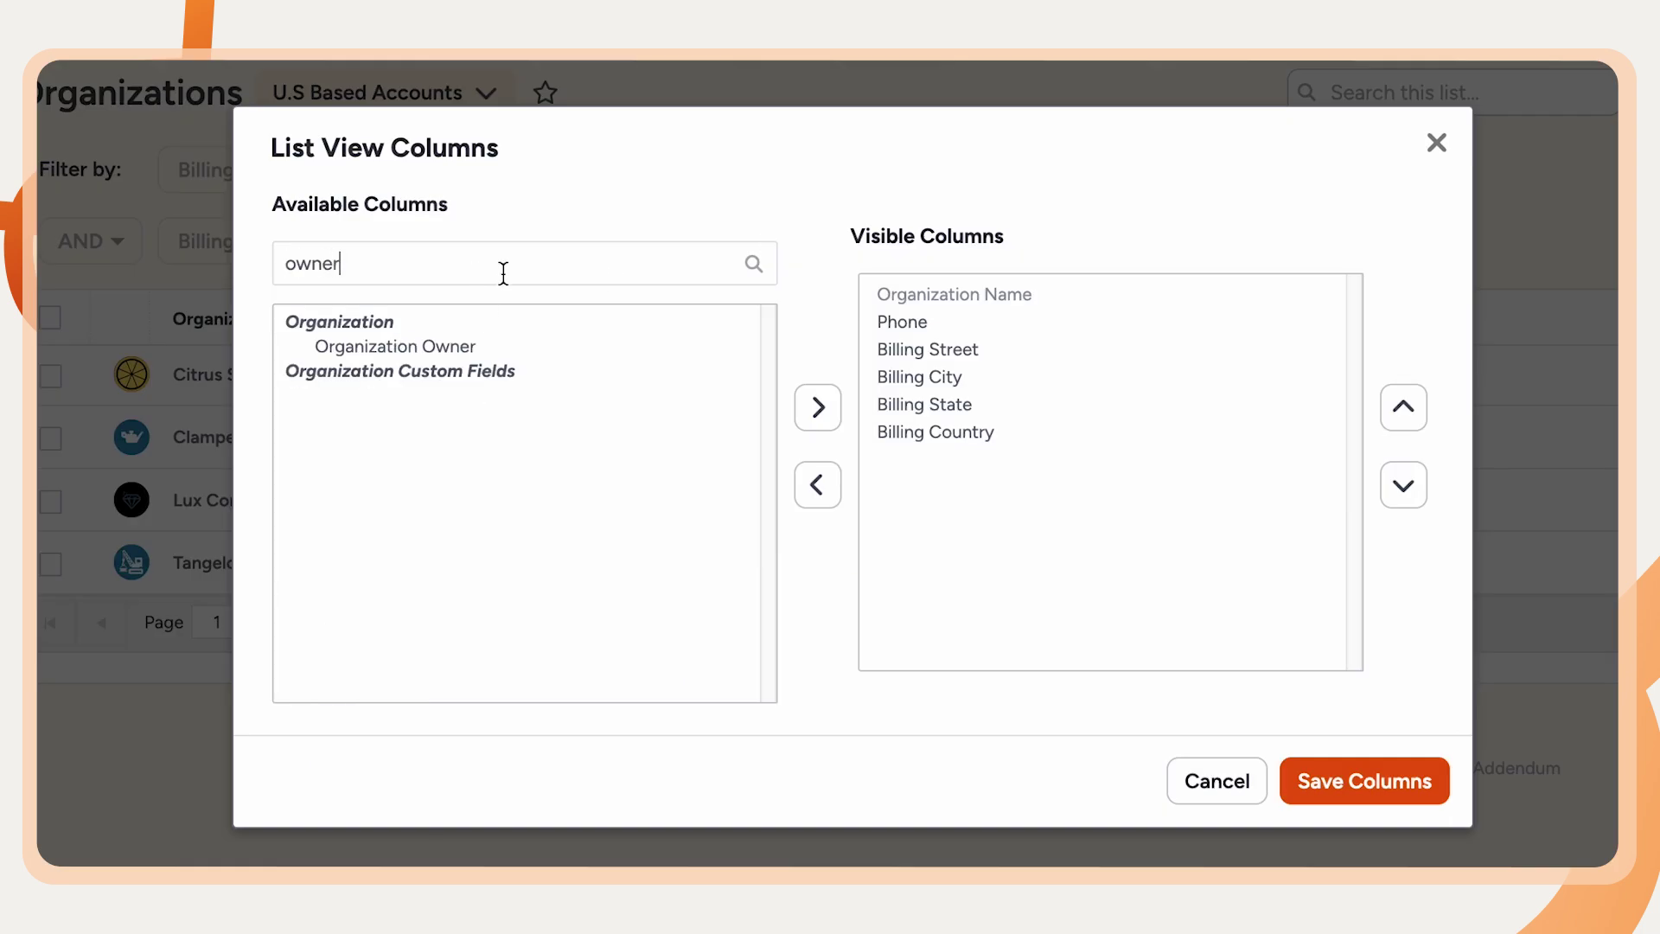
click(470, 349)
click(819, 408)
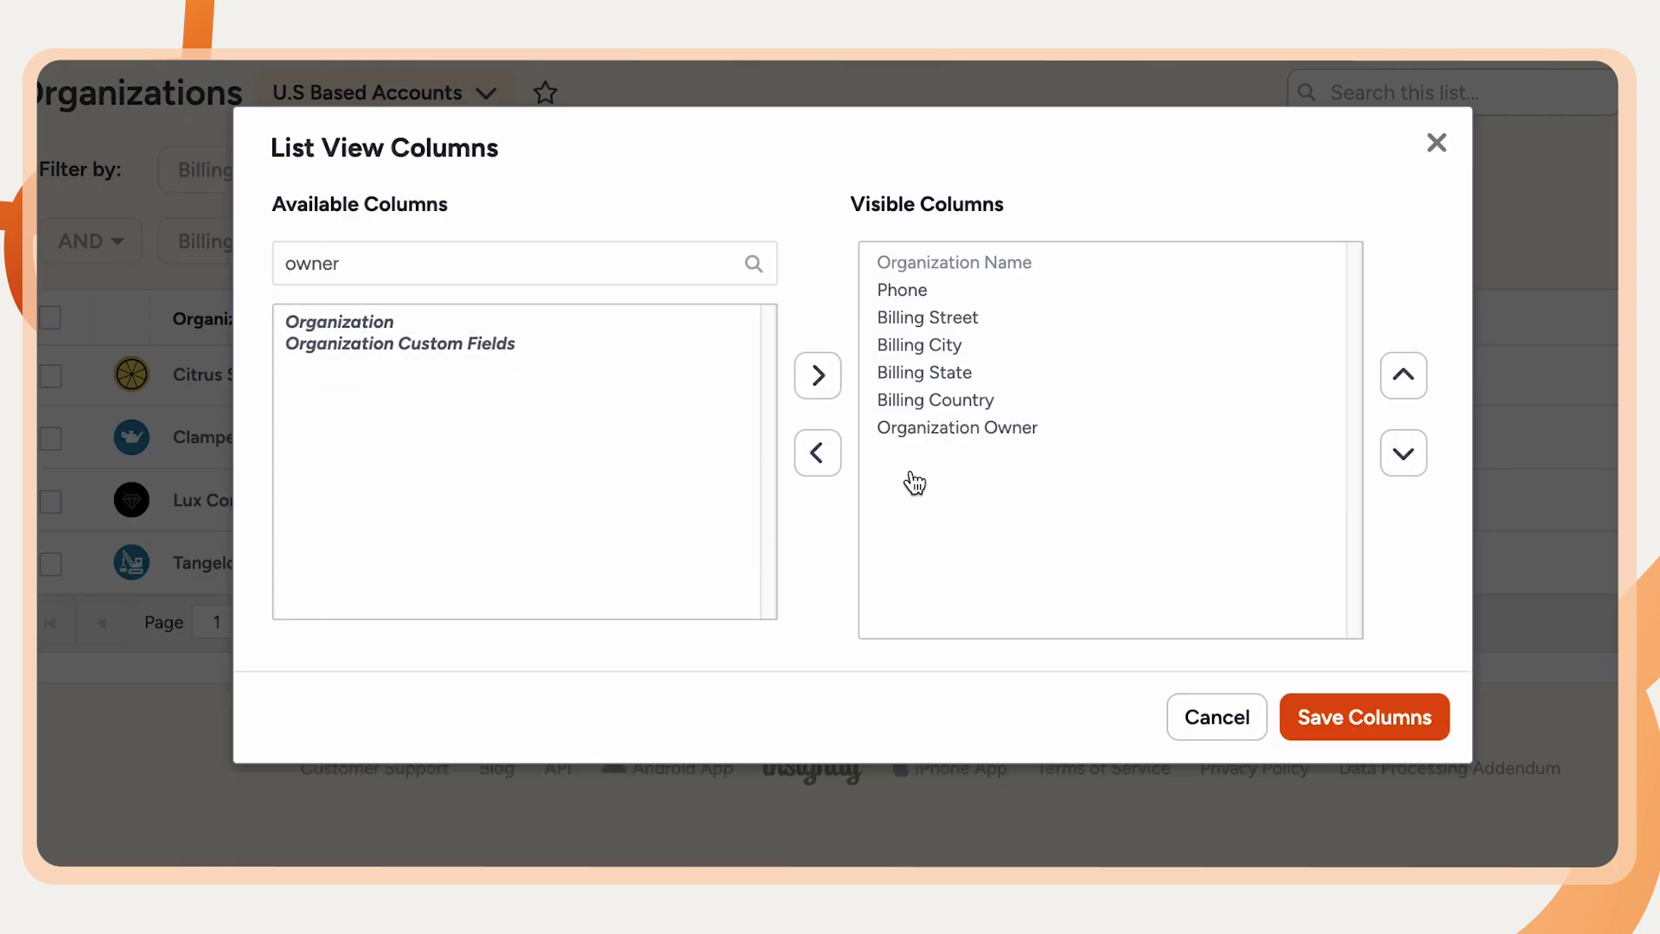
click(1307, 781)
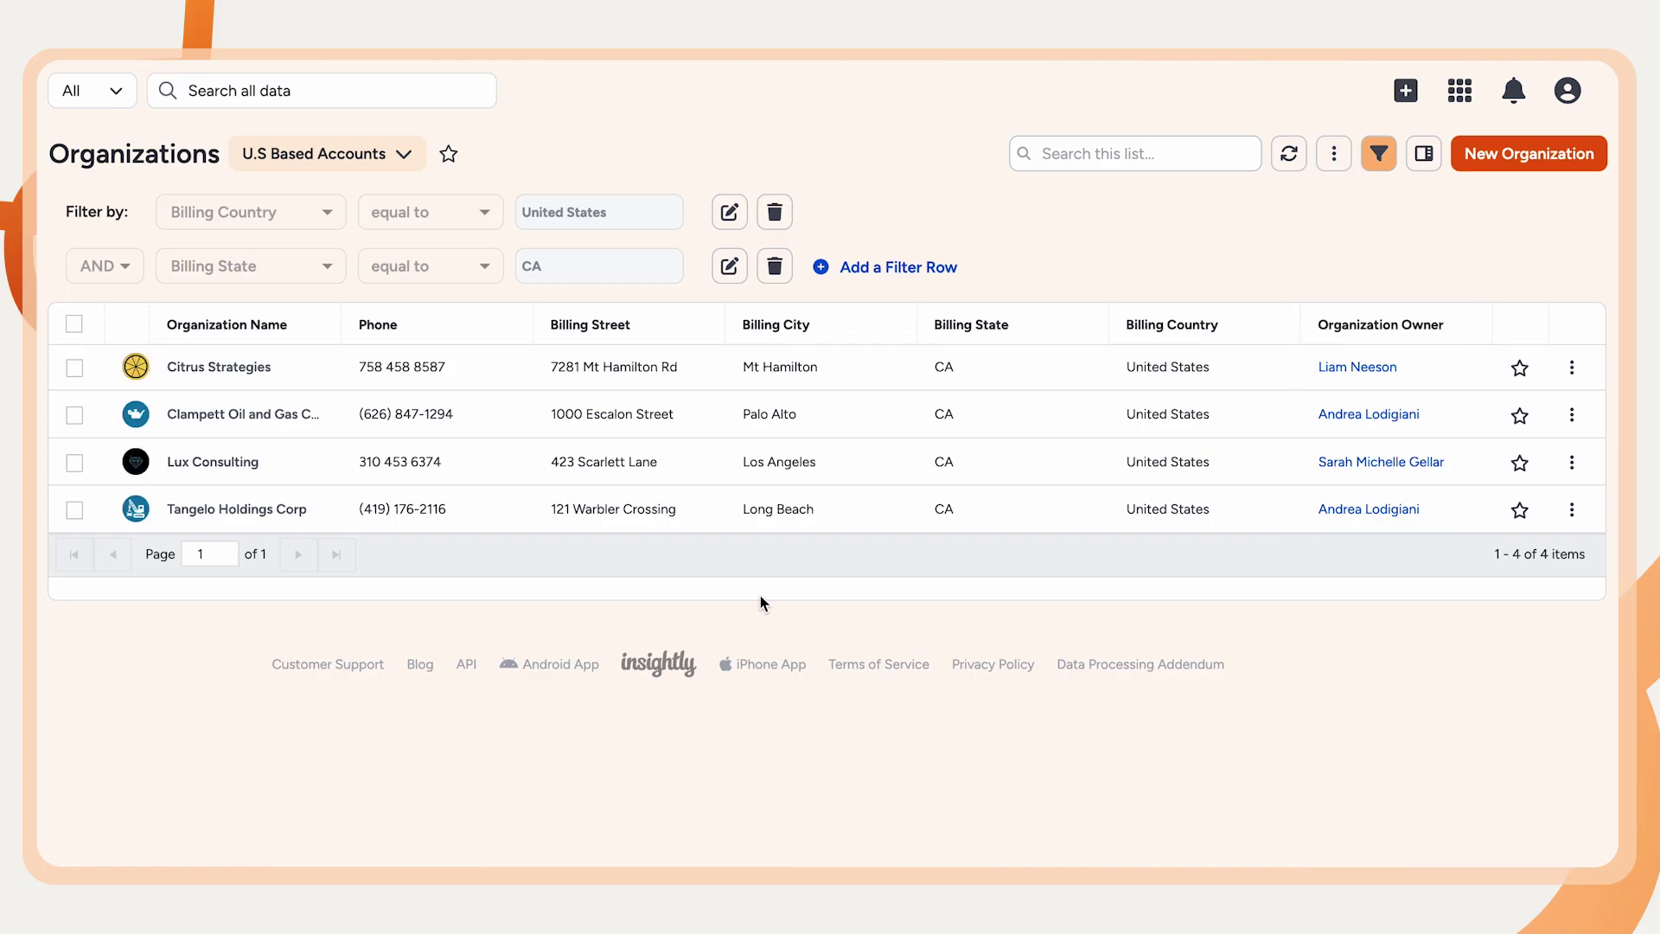
Step: Open the Clampett Oil and Gas Corp. record, switch to the Citrus Strategies record and review its contact and address details
click(234, 416)
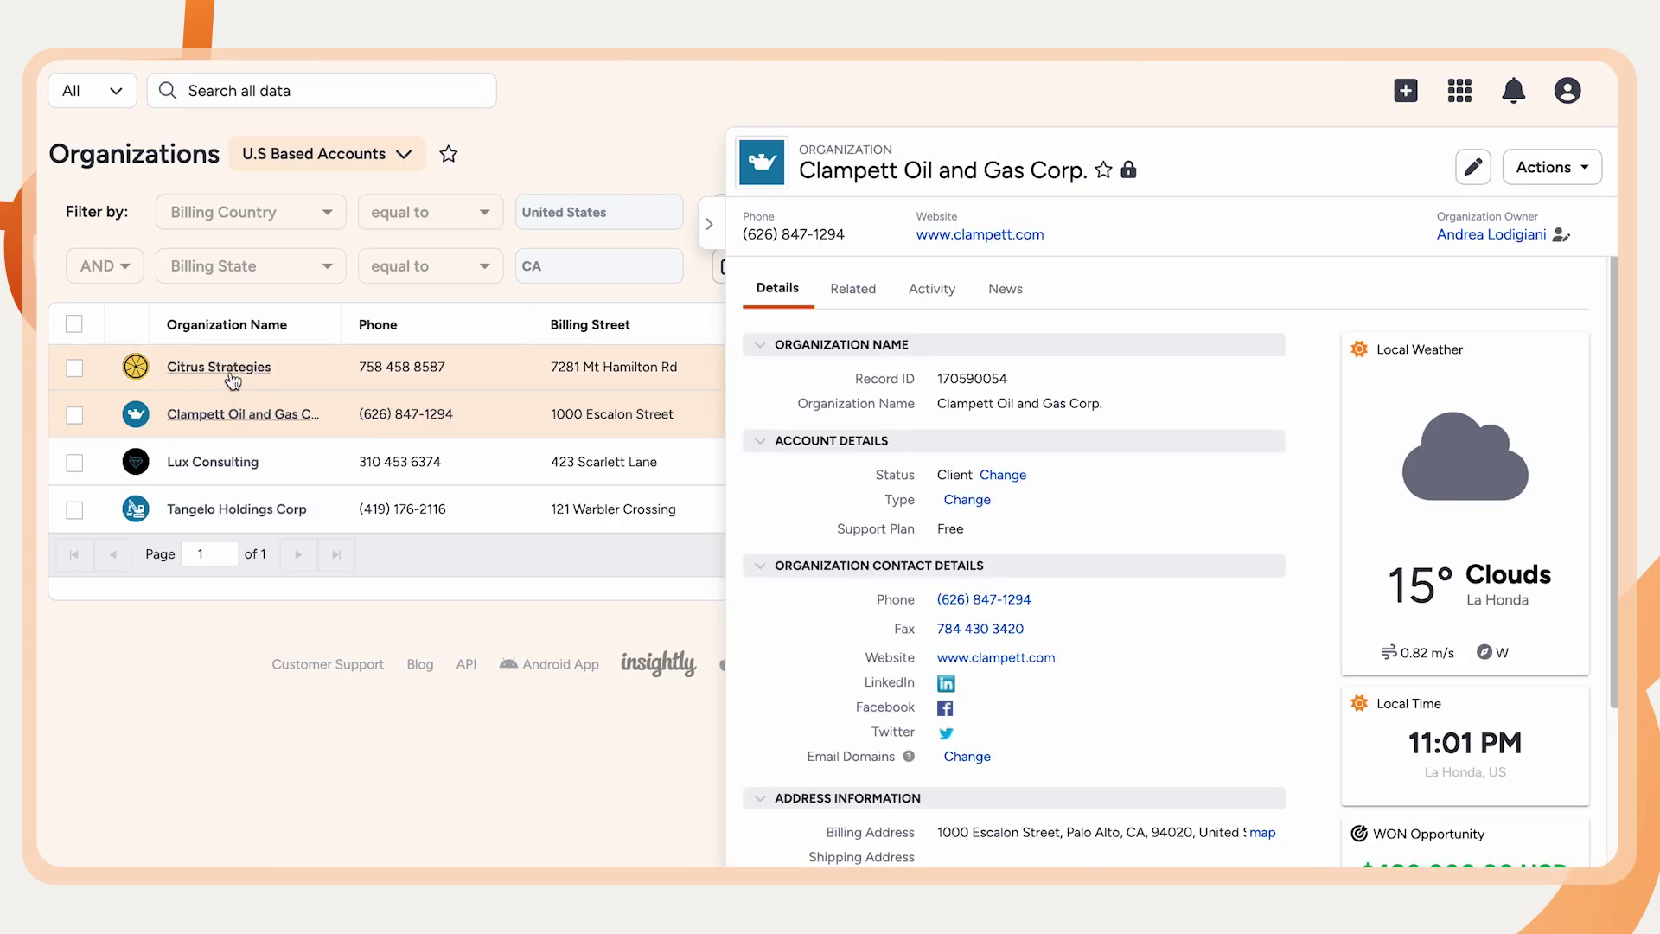
click(231, 377)
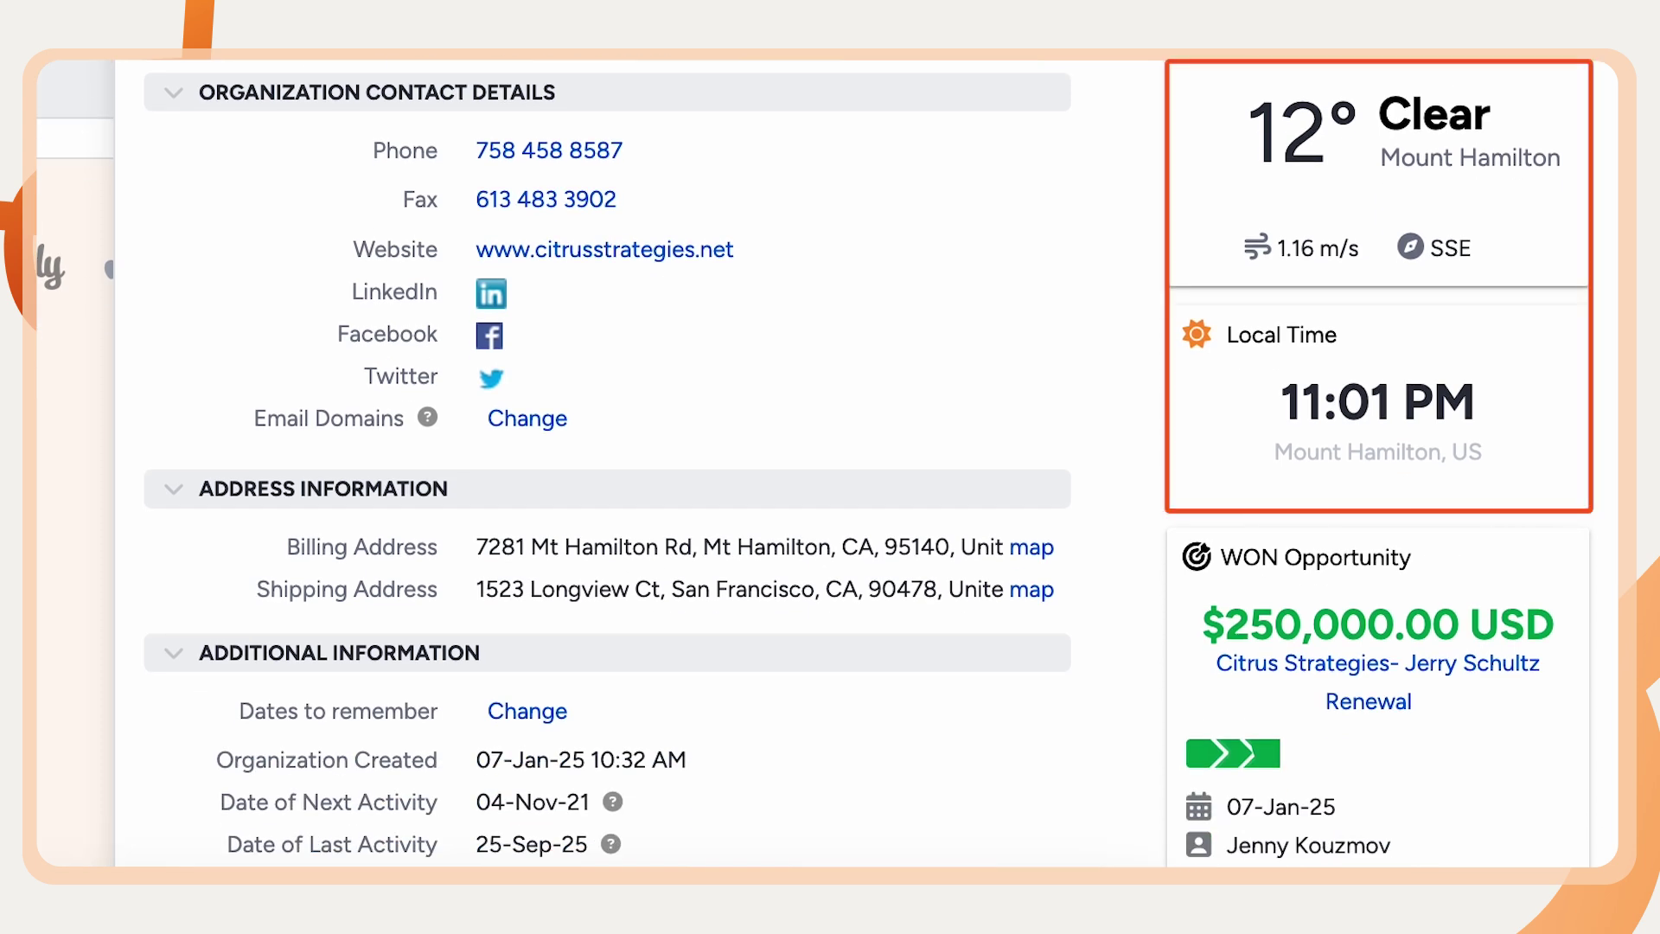
scroll(1516, 205, down, 5)
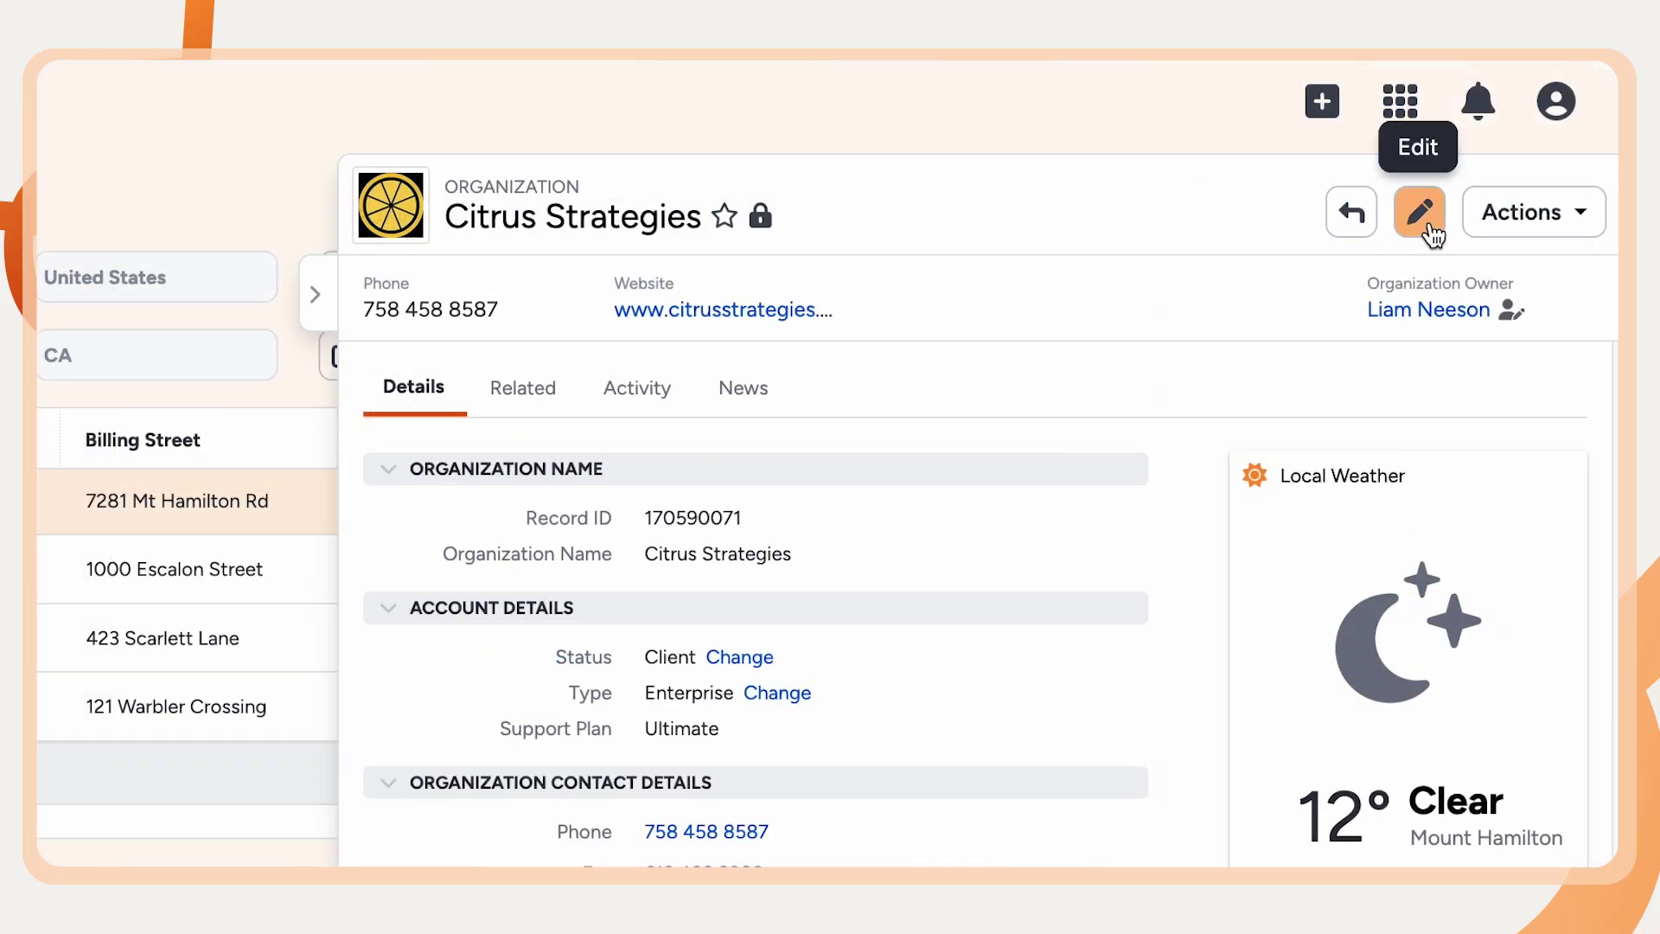
Step: Open the Citrus Strategies record for editing, check its Status field and save the record
click(1430, 232)
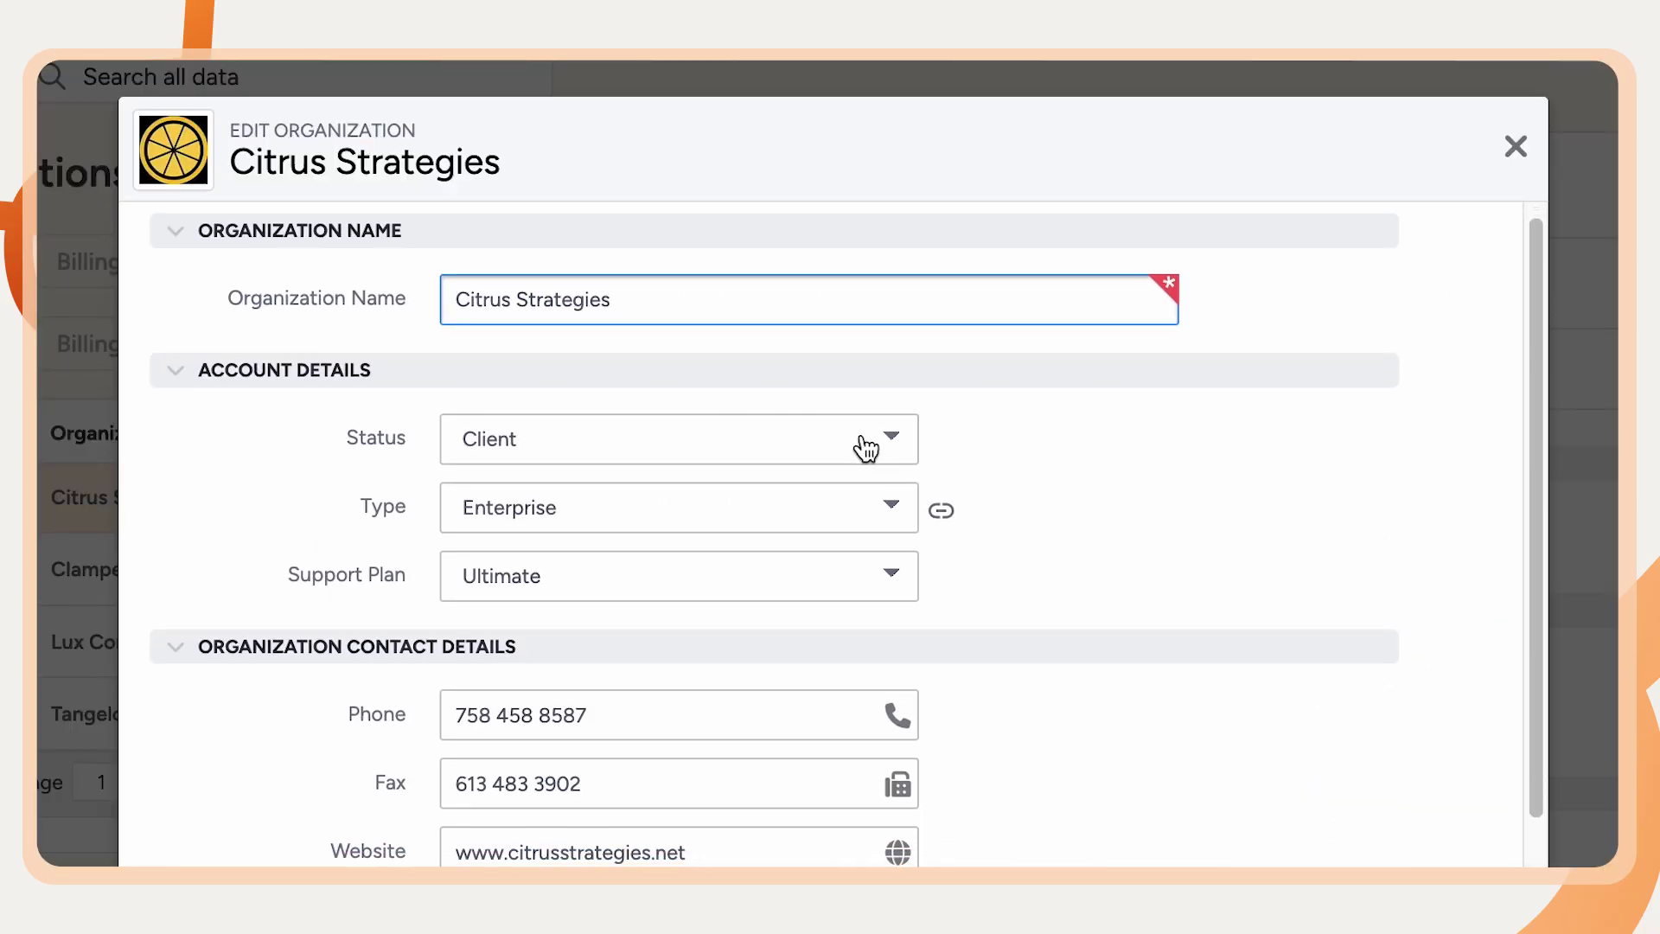
click(865, 449)
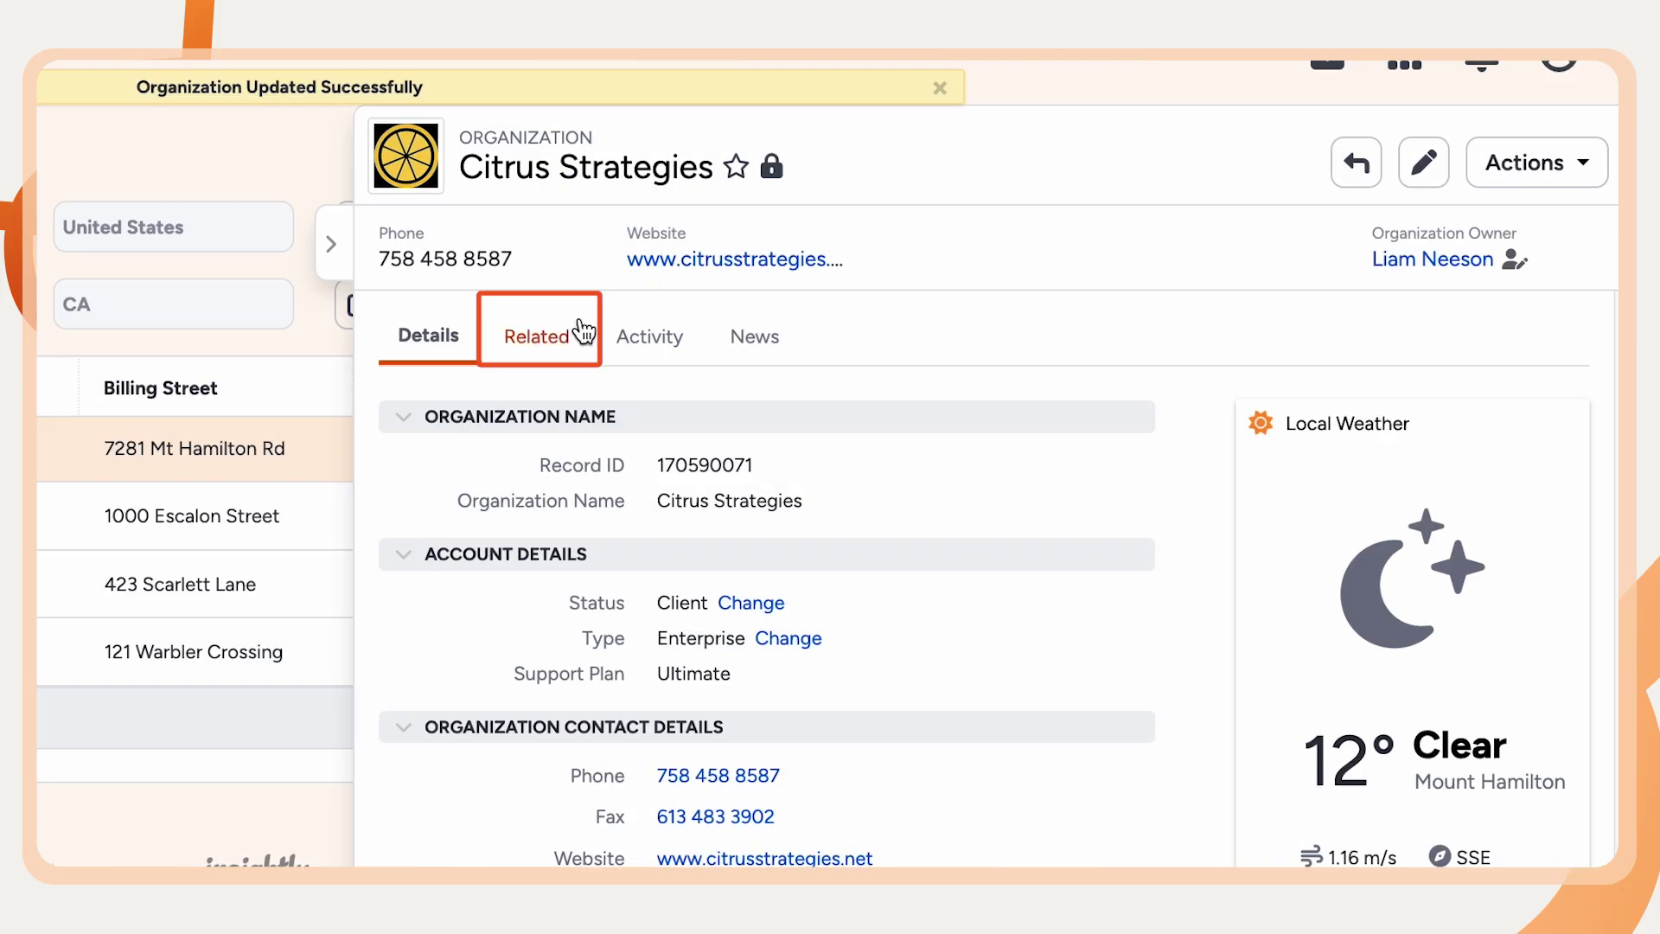
Step: Examine the related records of Citrus Strategies, including contacts, opportunities, projects, linked organizations, tickets, notes, files and invoices
click(545, 337)
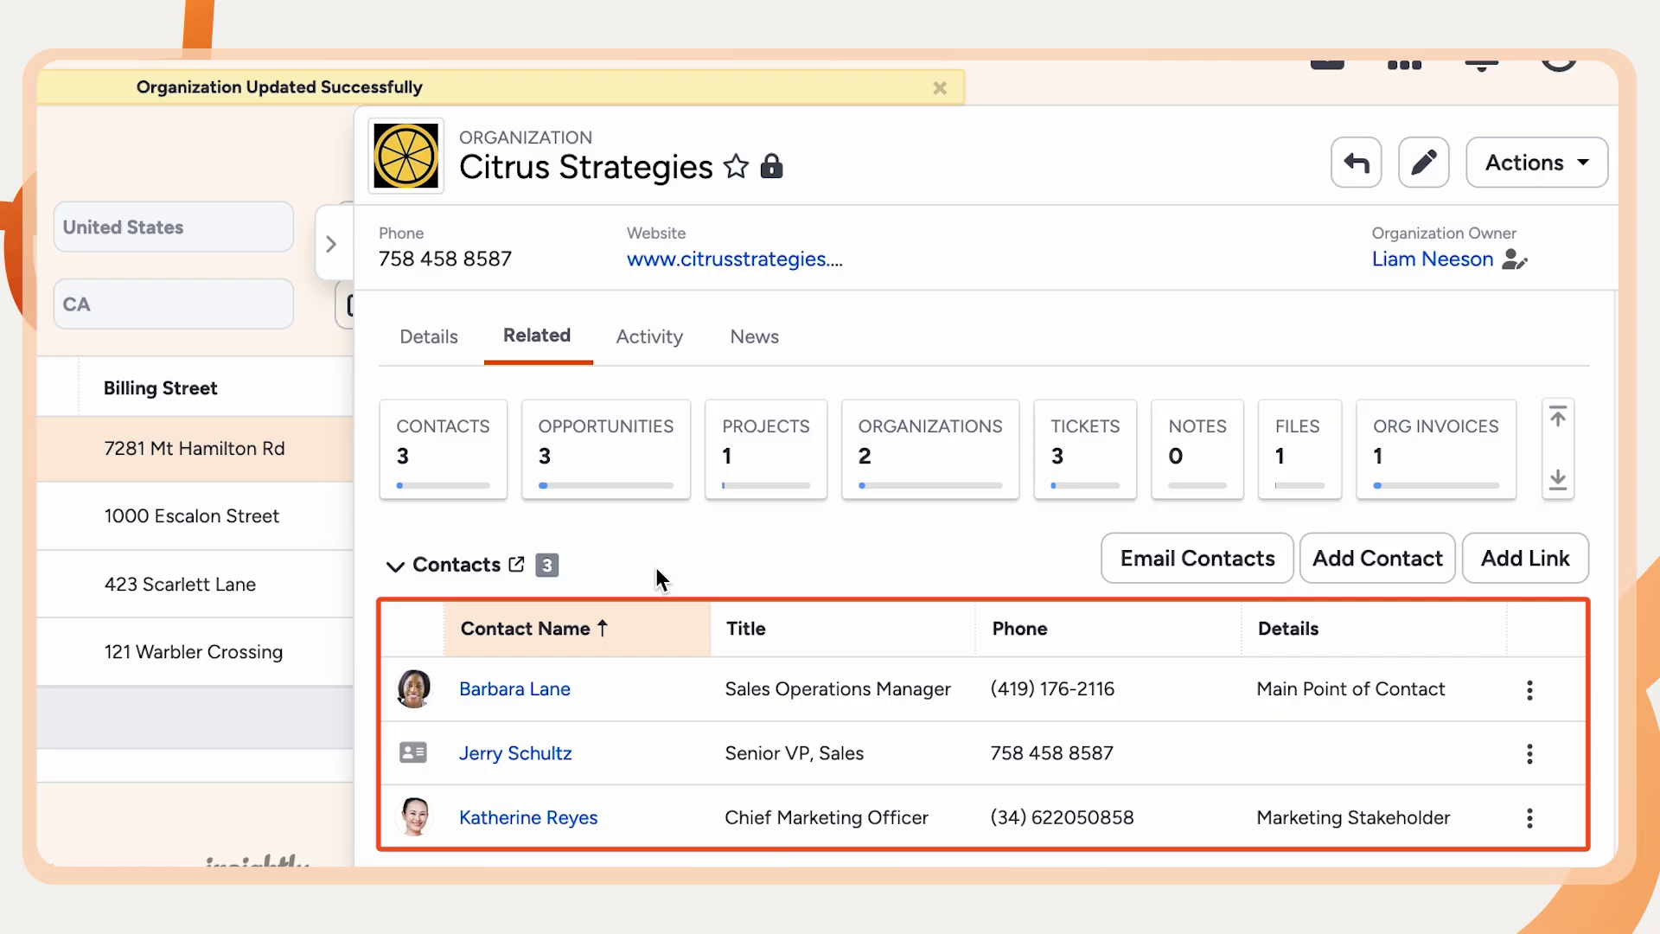
scroll(653, 563, down, 2)
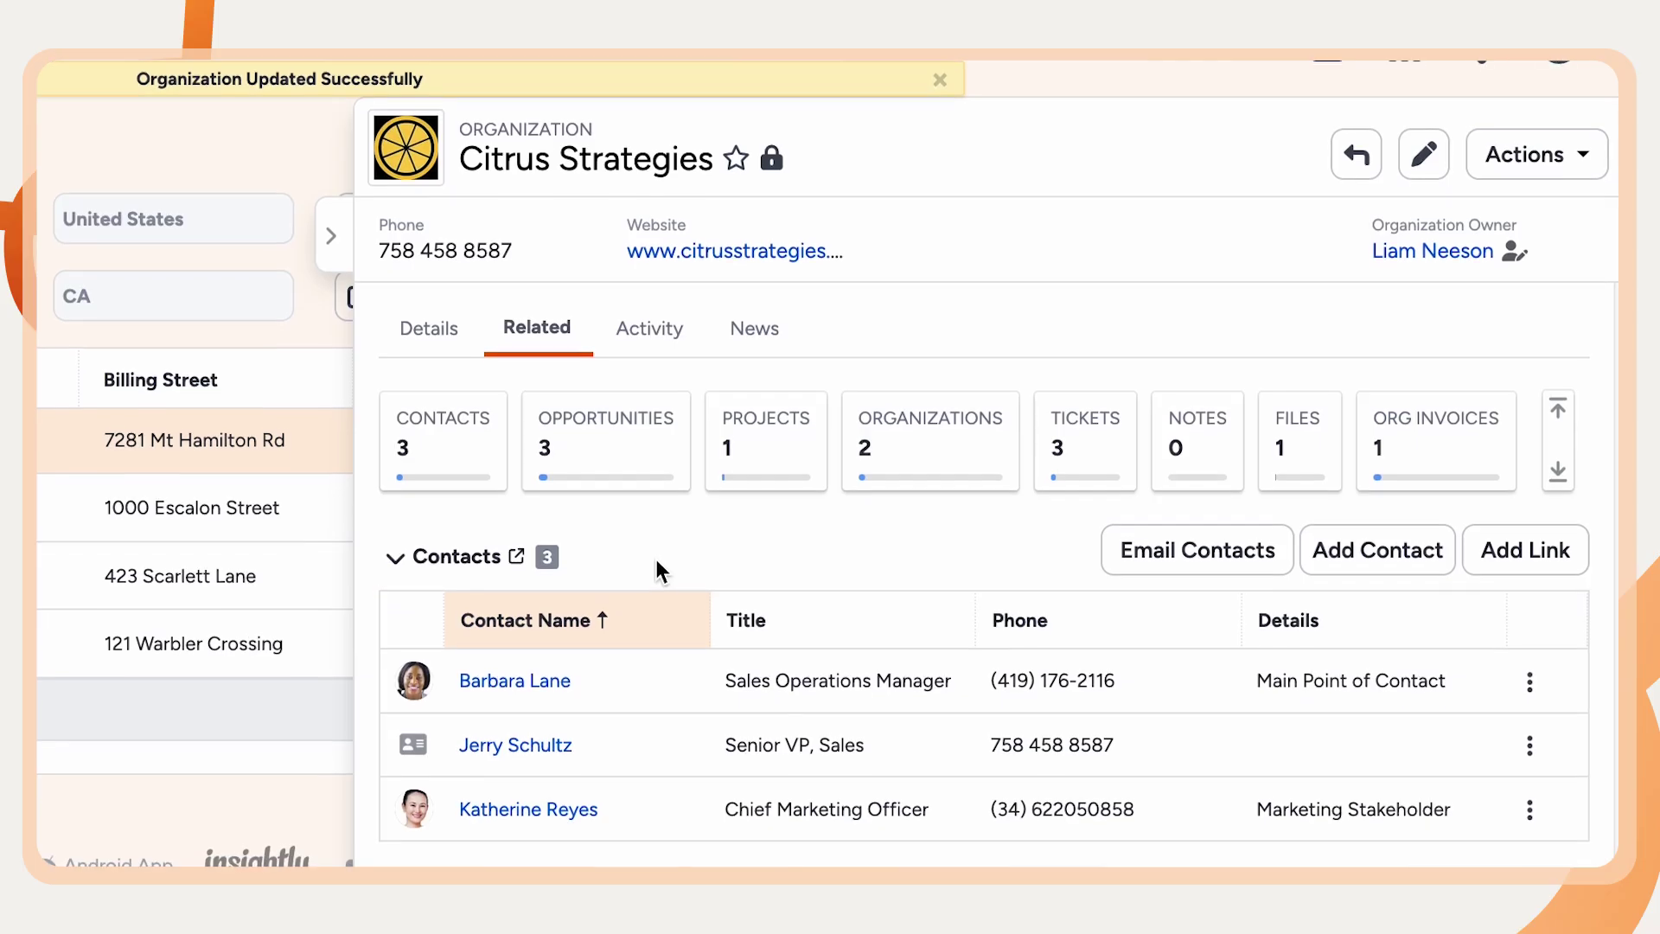
scroll(666, 513, down, 4)
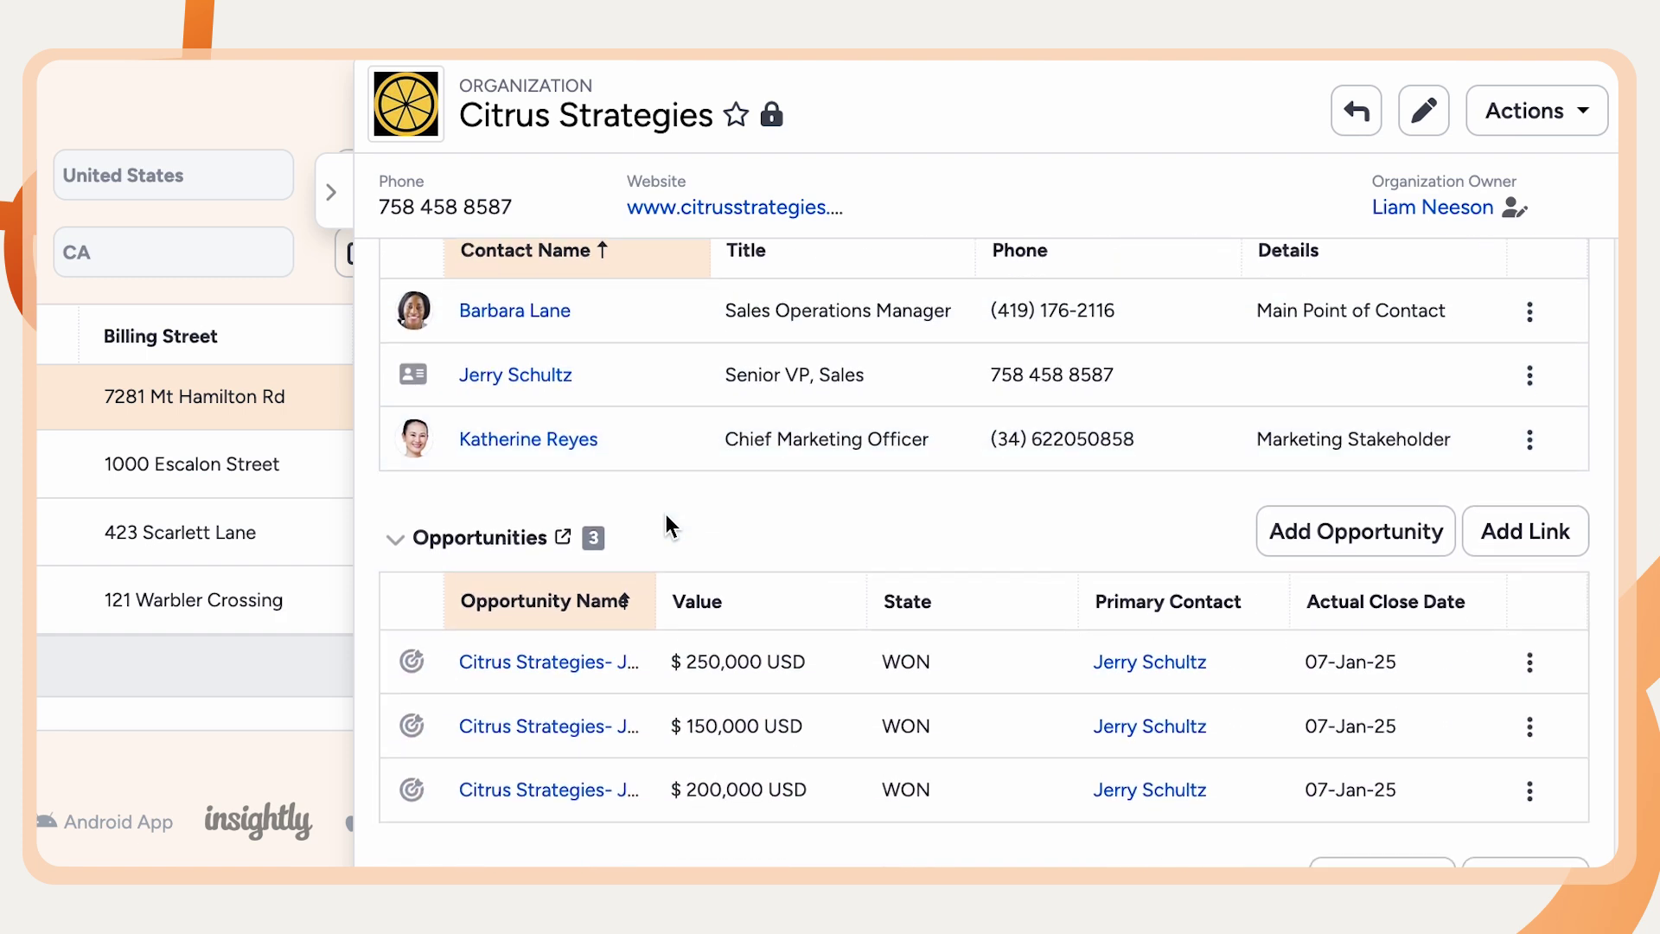
scroll(668, 513, down, 1)
scroll(671, 516, down, 3)
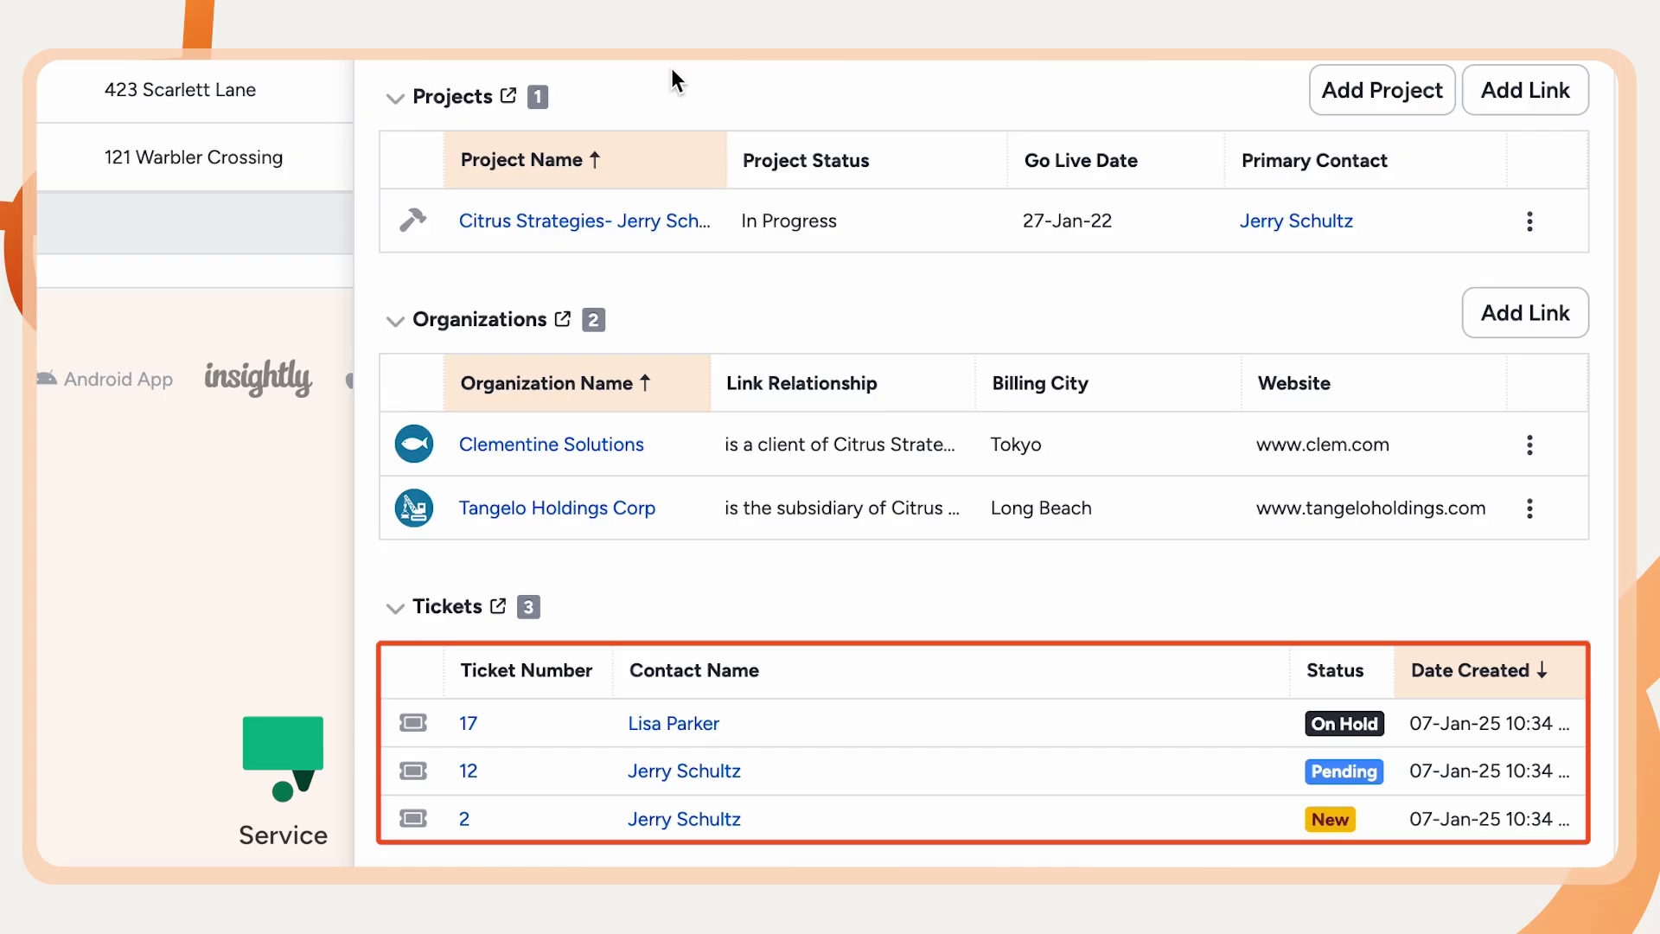
scroll(672, 71, down, 3)
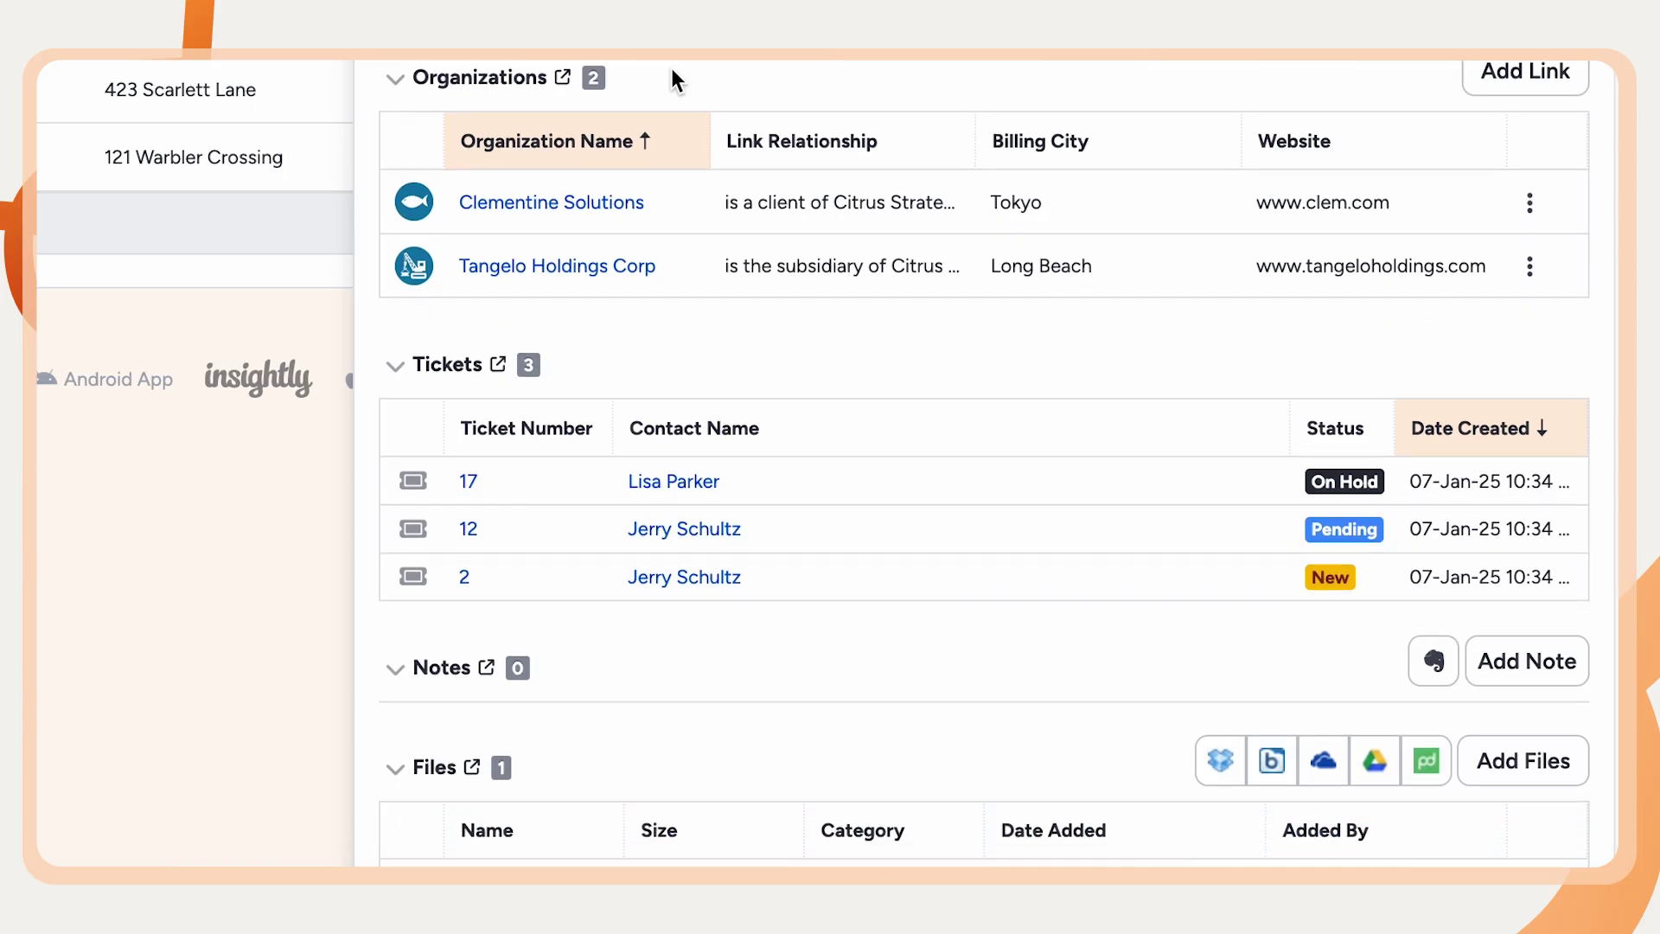
scroll(672, 71, down, 3)
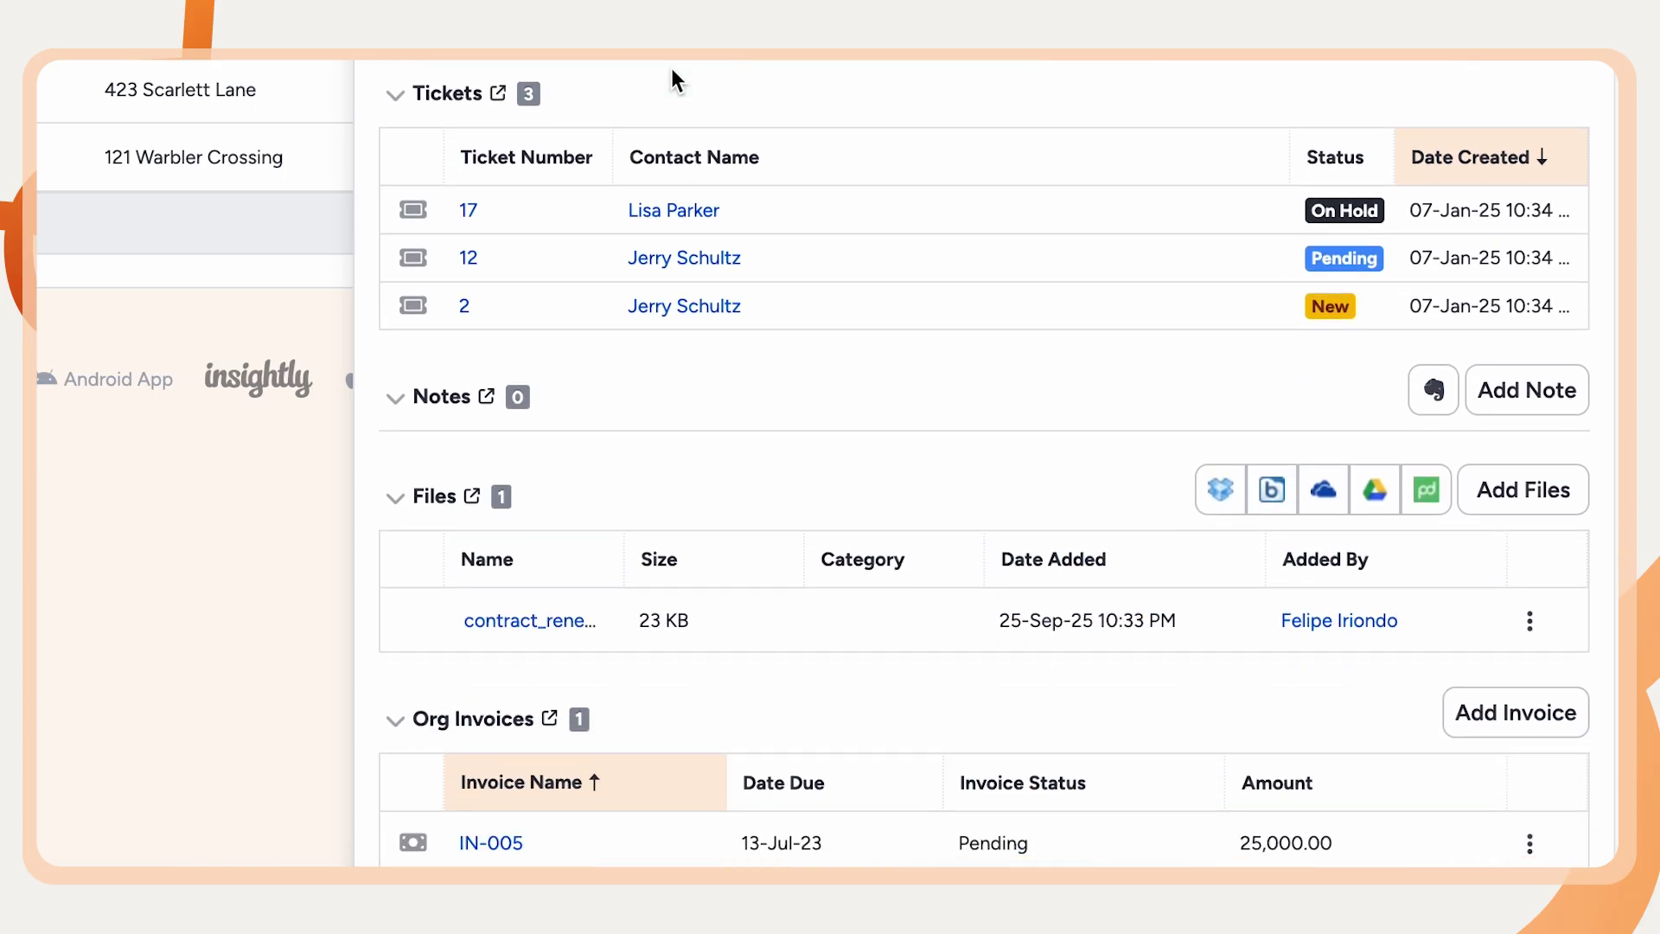
scroll(673, 71, down, 4)
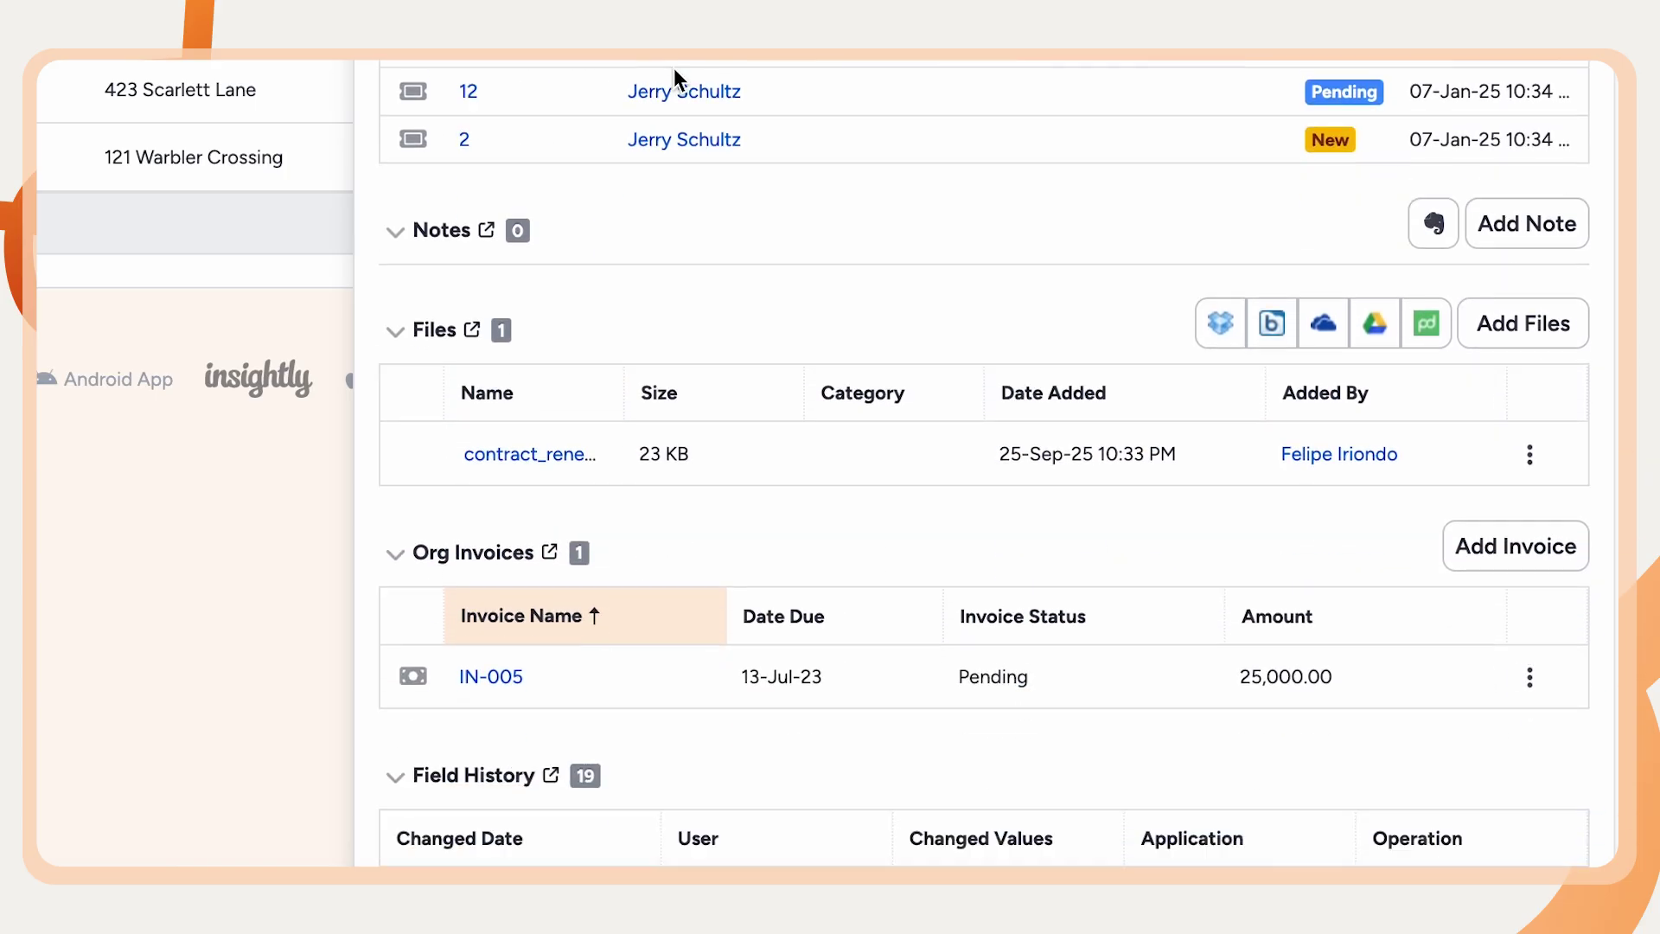
scroll(670, 66, down, 5)
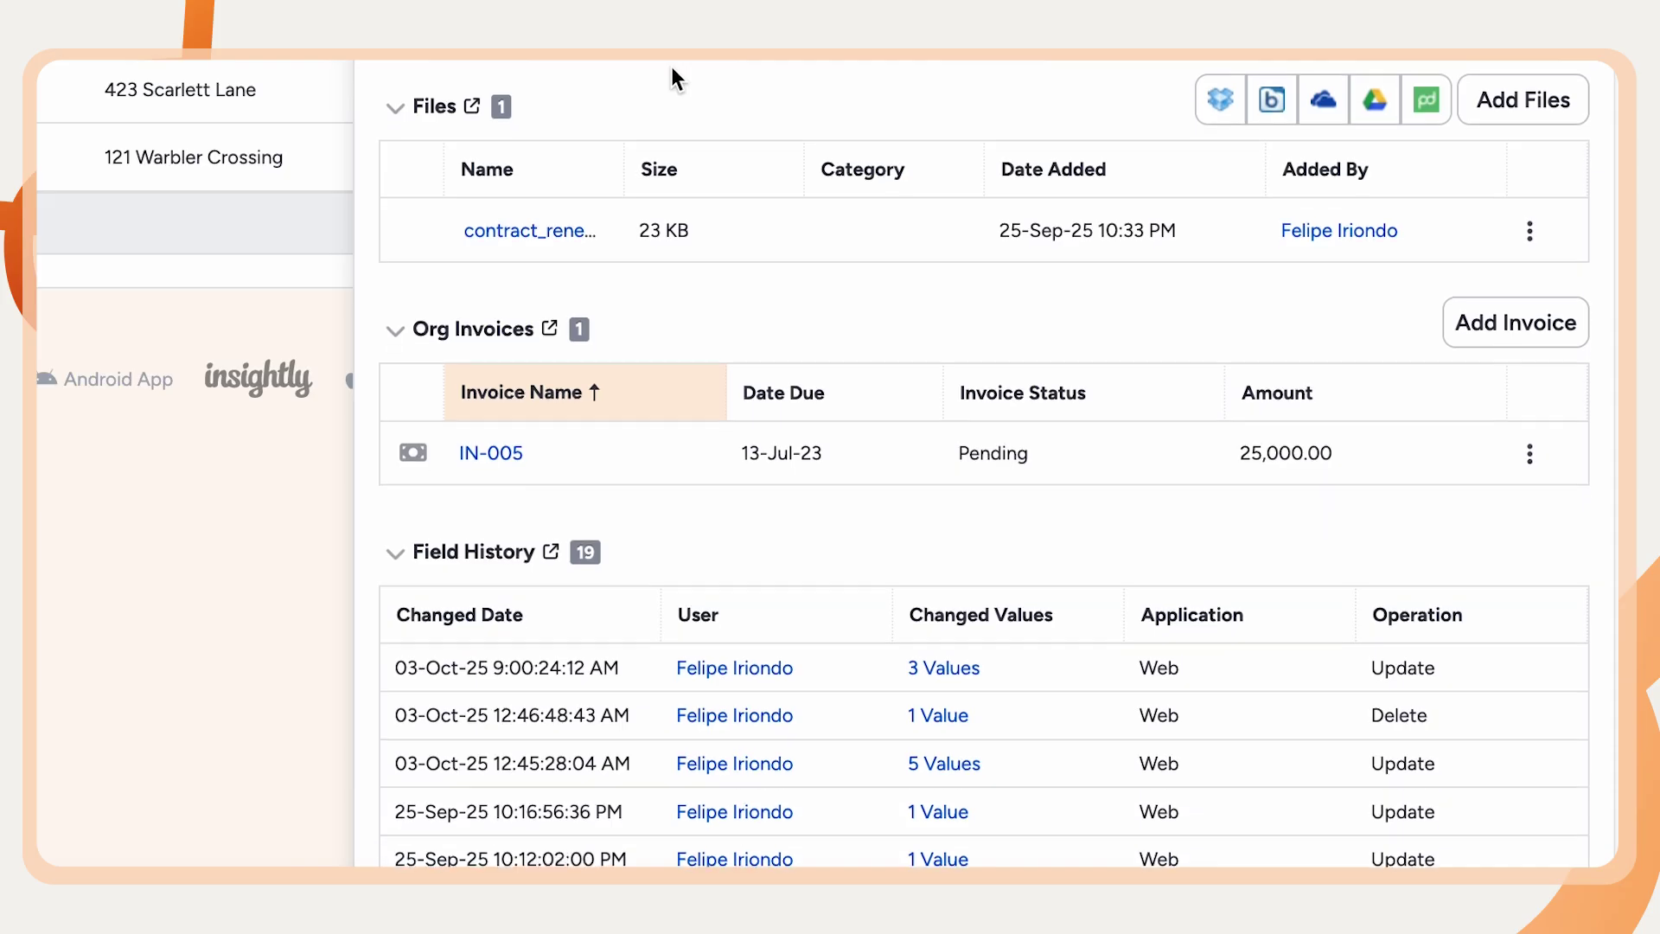
Step: Inspect the old and new field values of the most recent entry in the organization's field history
scroll(670, 78, down, 1)
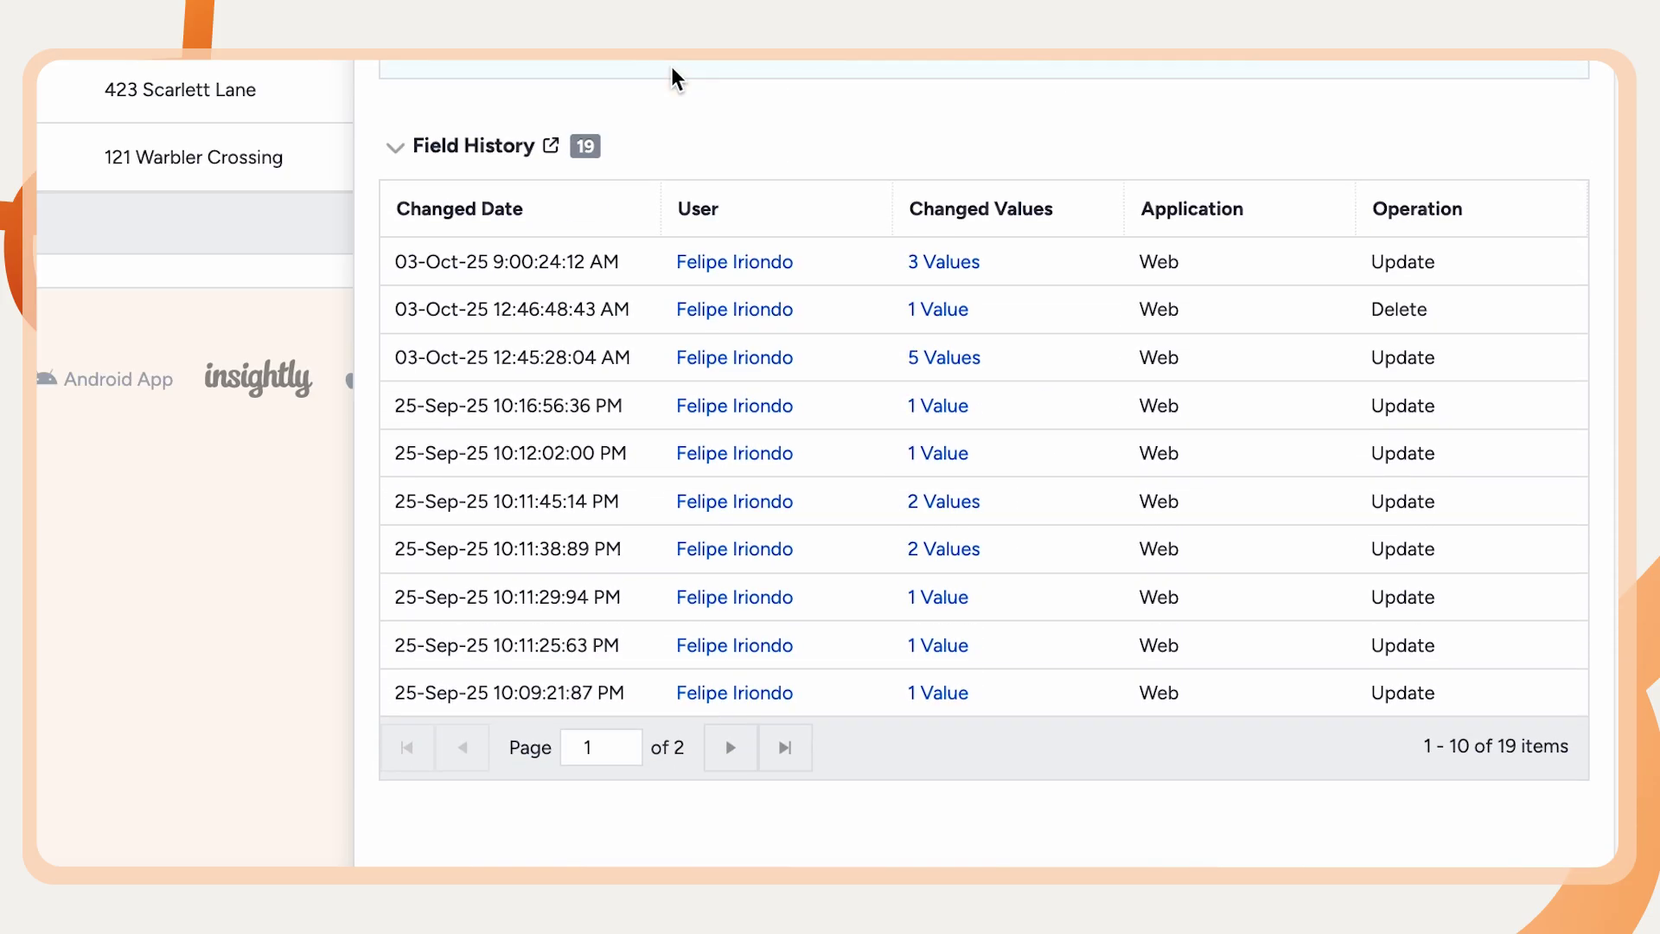
click(944, 262)
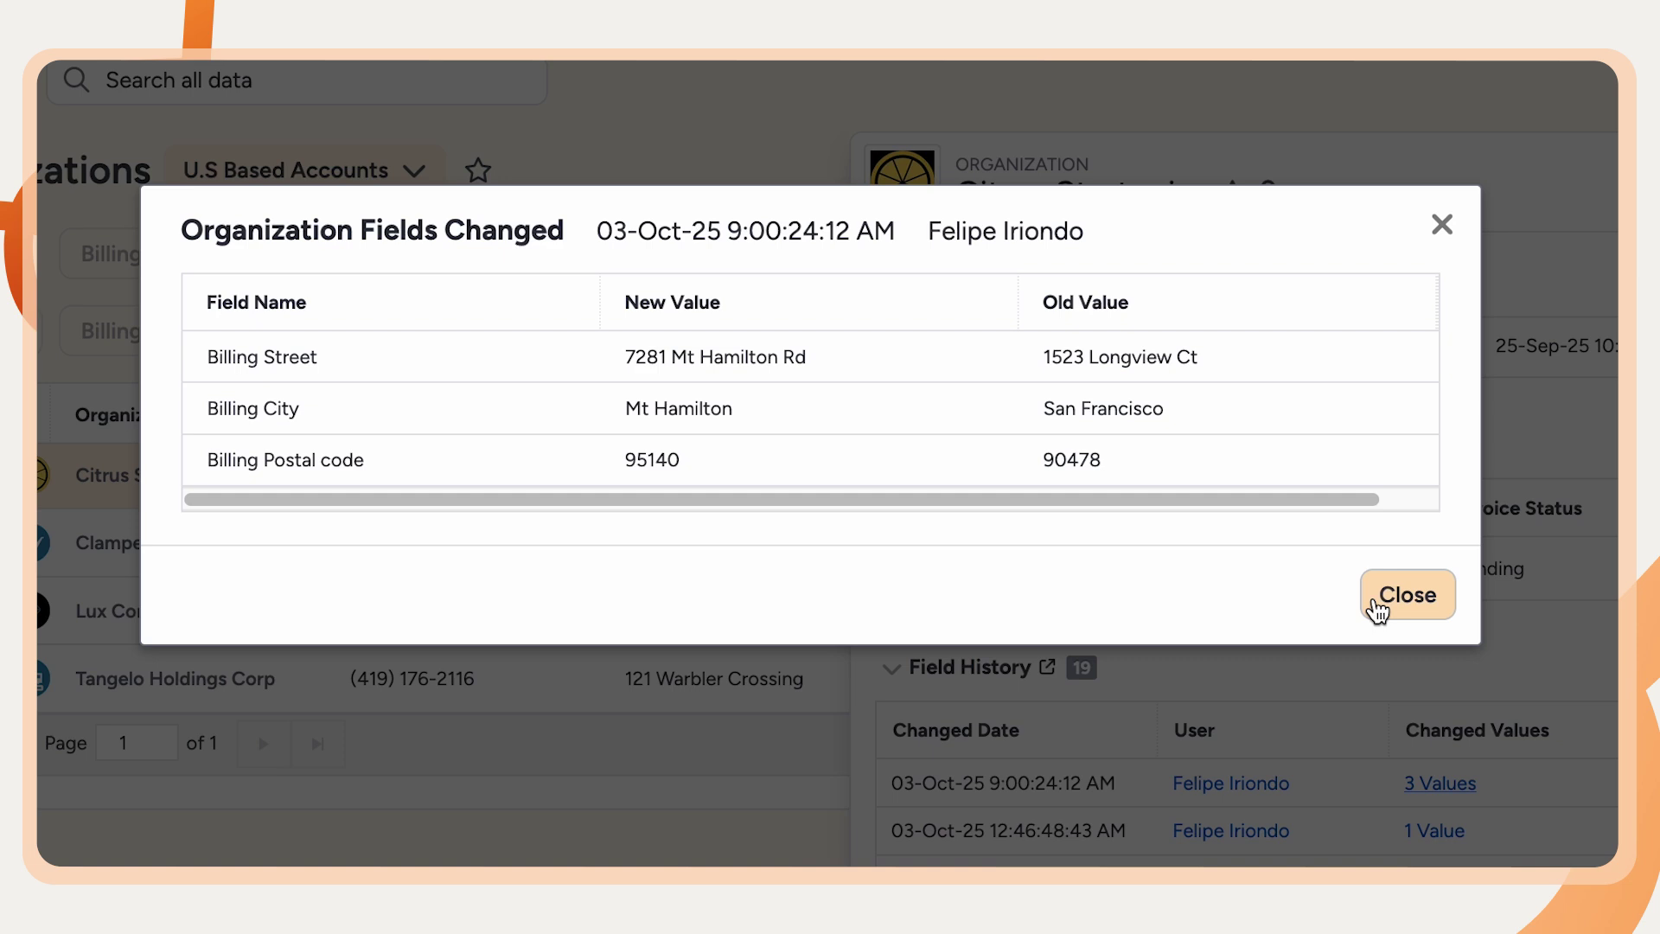
click(1377, 605)
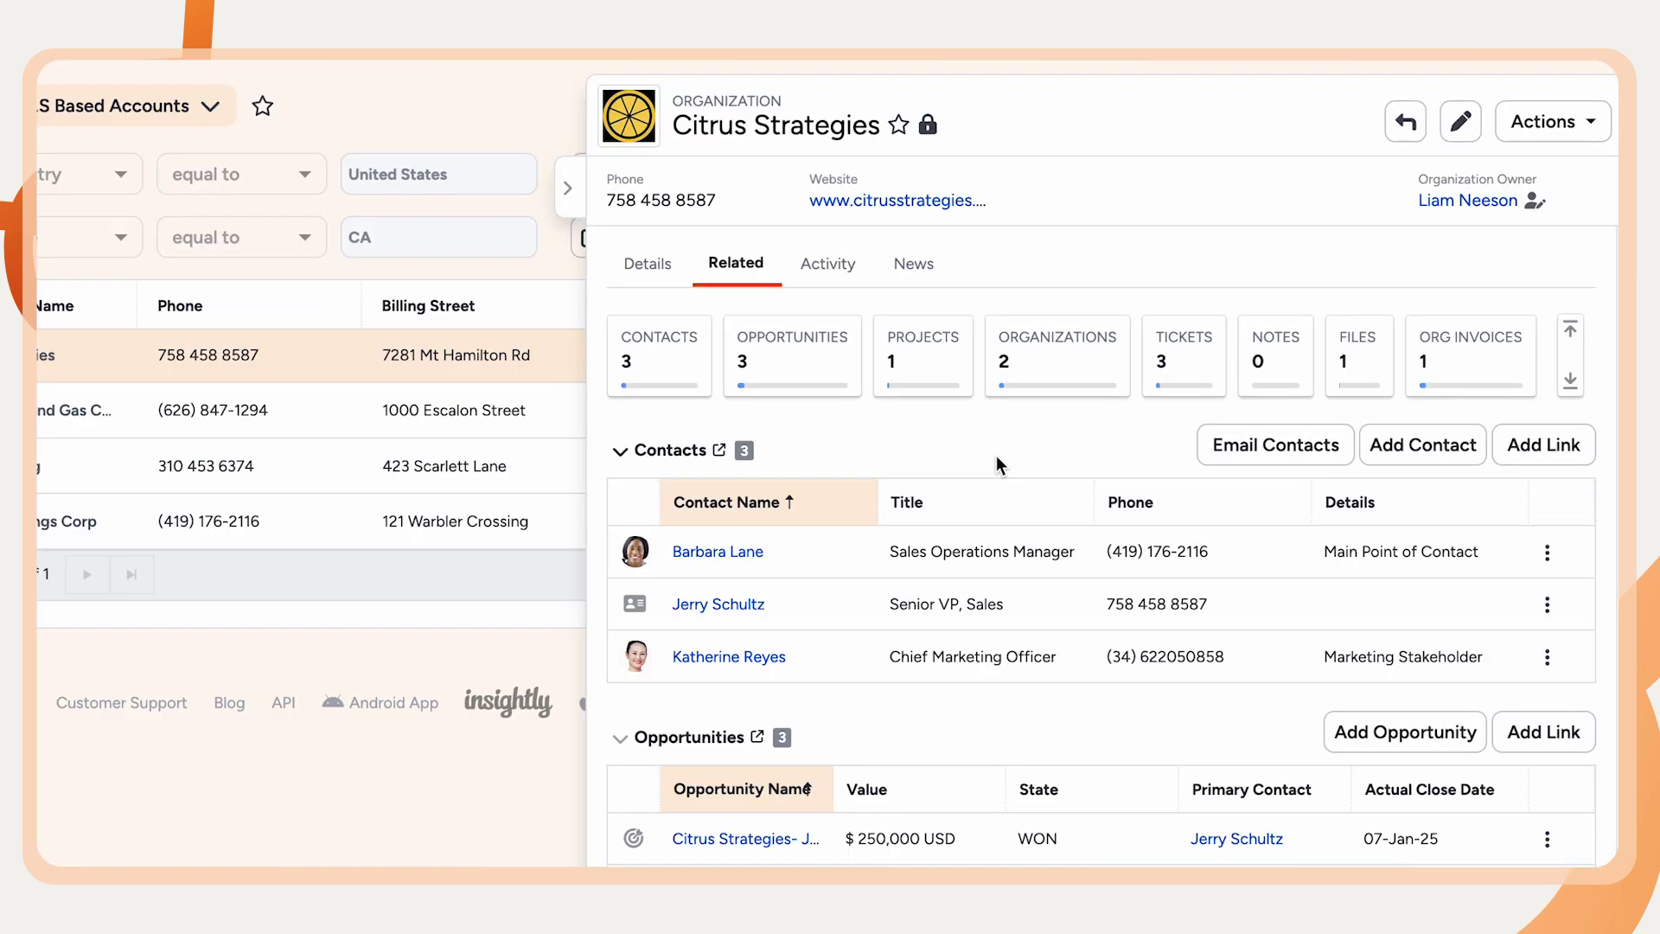
Step: Compose an email to all related contacts of Citrus Strategies with the Contact Contract Renewal template and review its body and attachment
click(1253, 453)
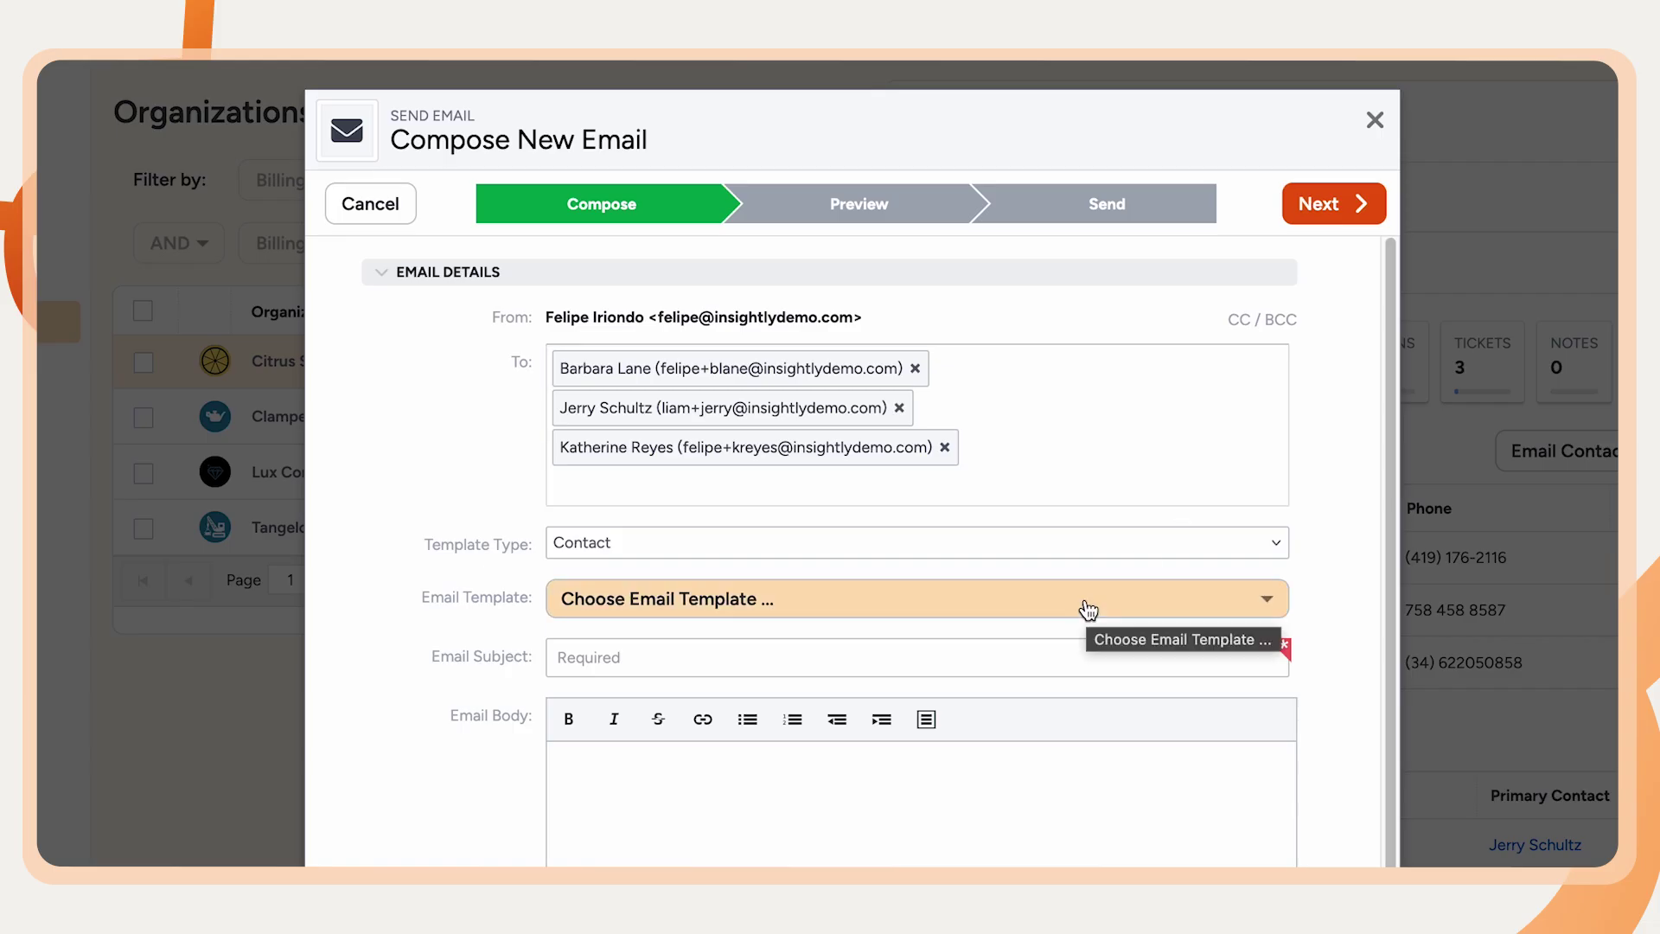
click(1088, 610)
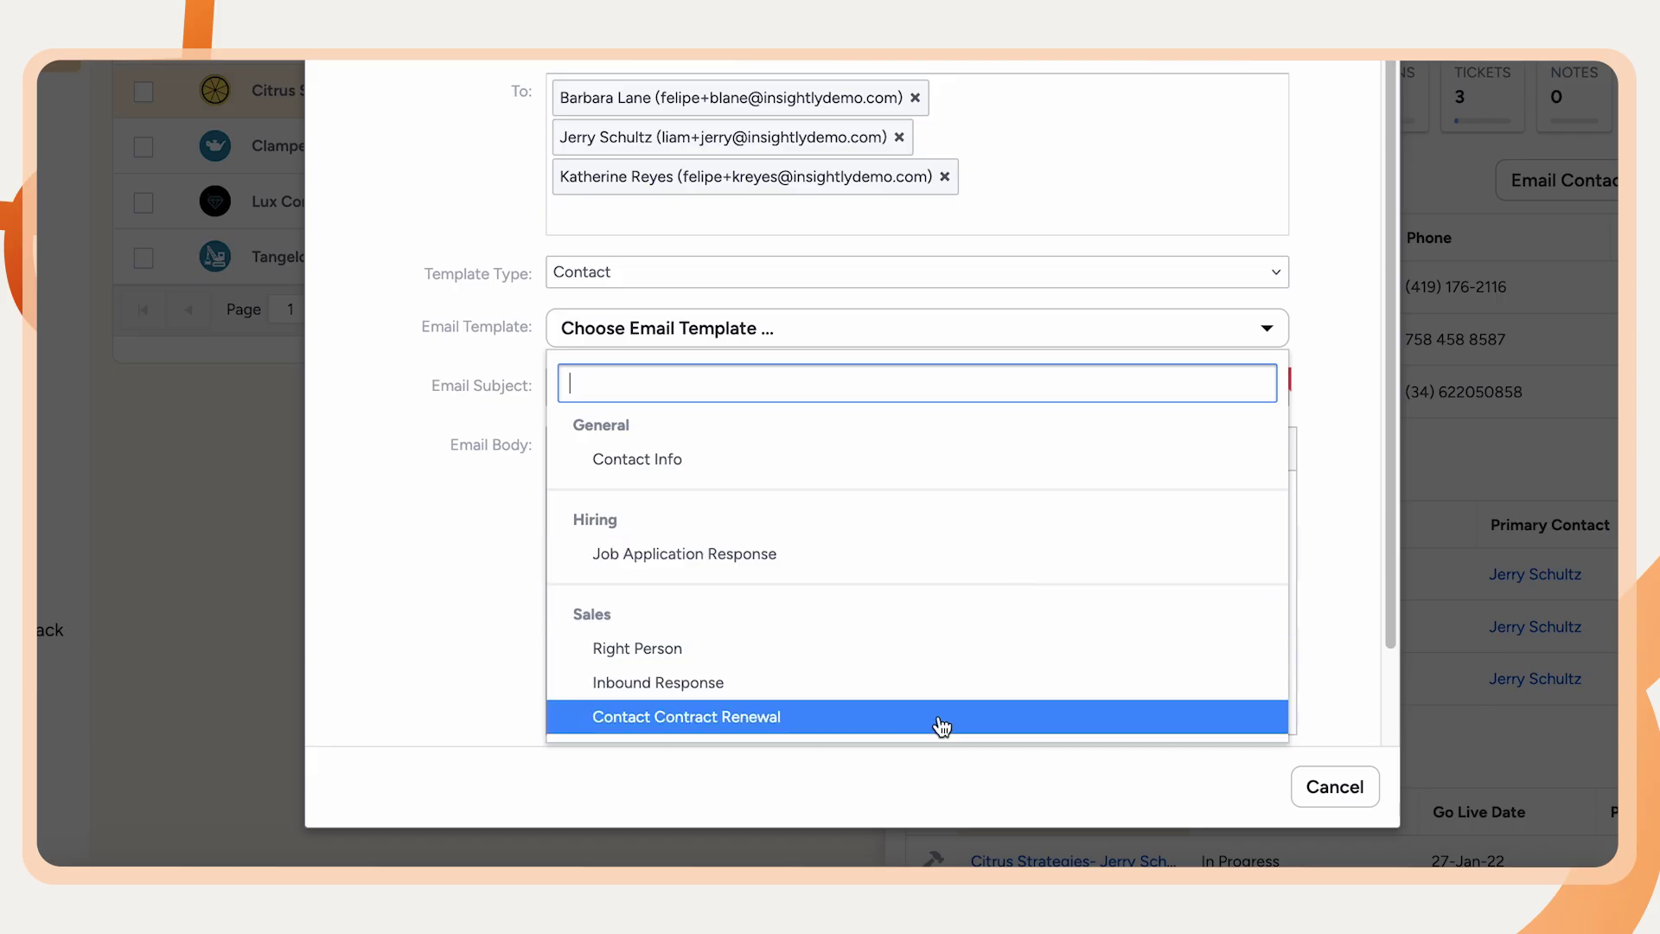
click(940, 717)
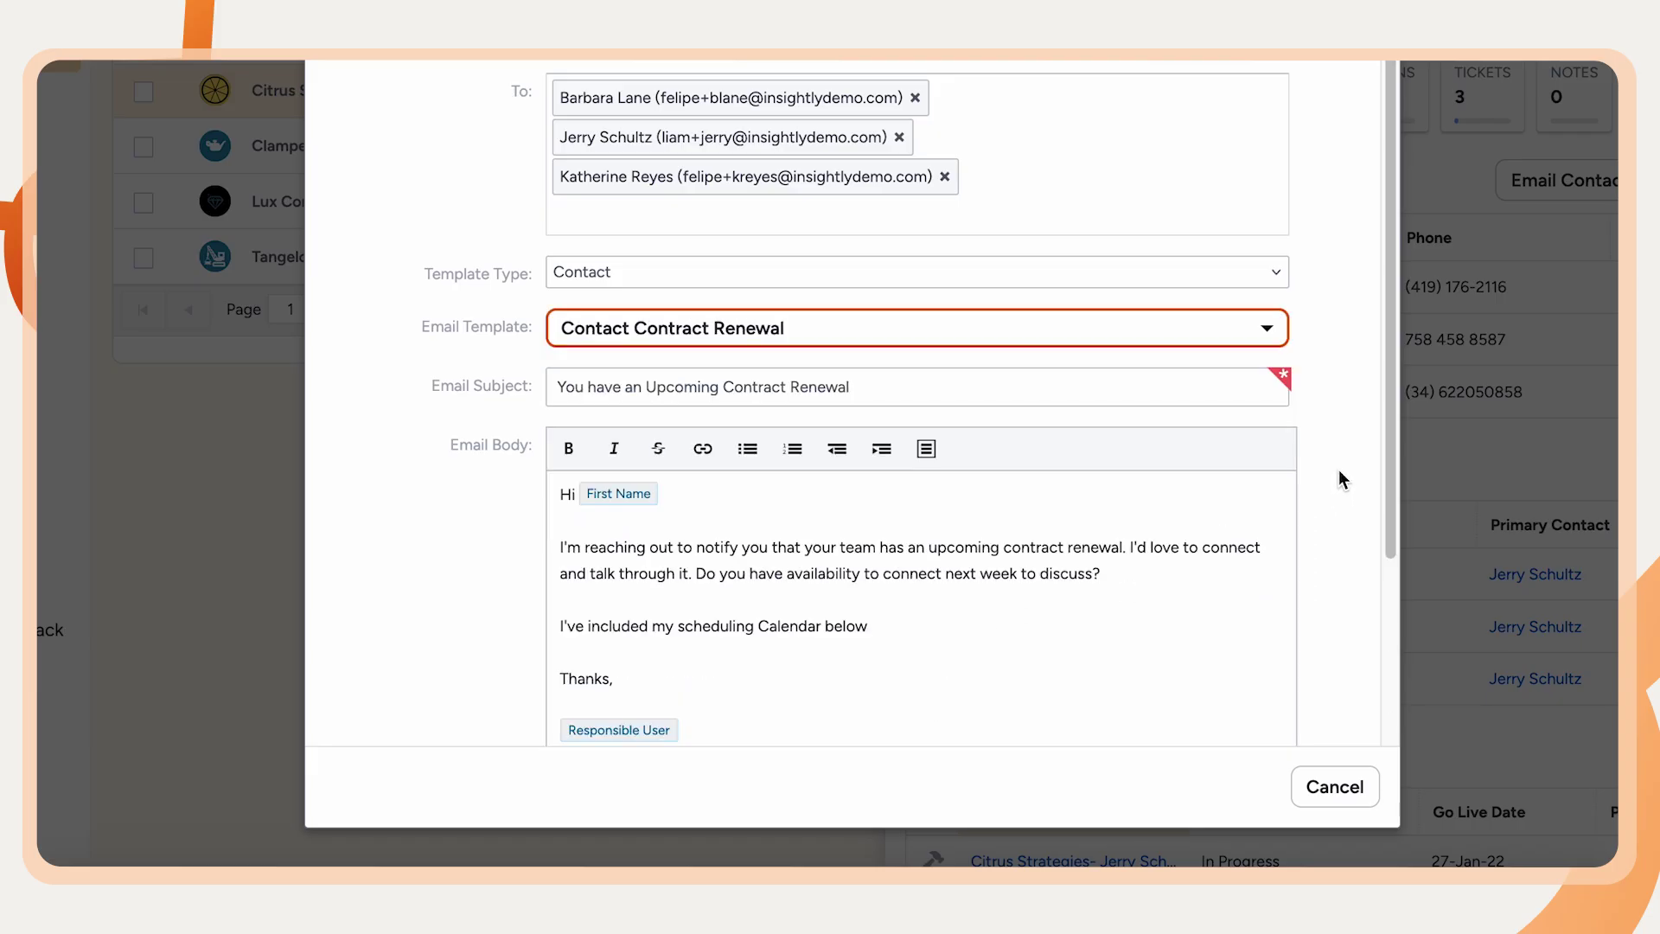
scroll(1340, 469, down, 2)
scroll(1339, 468, down, 1)
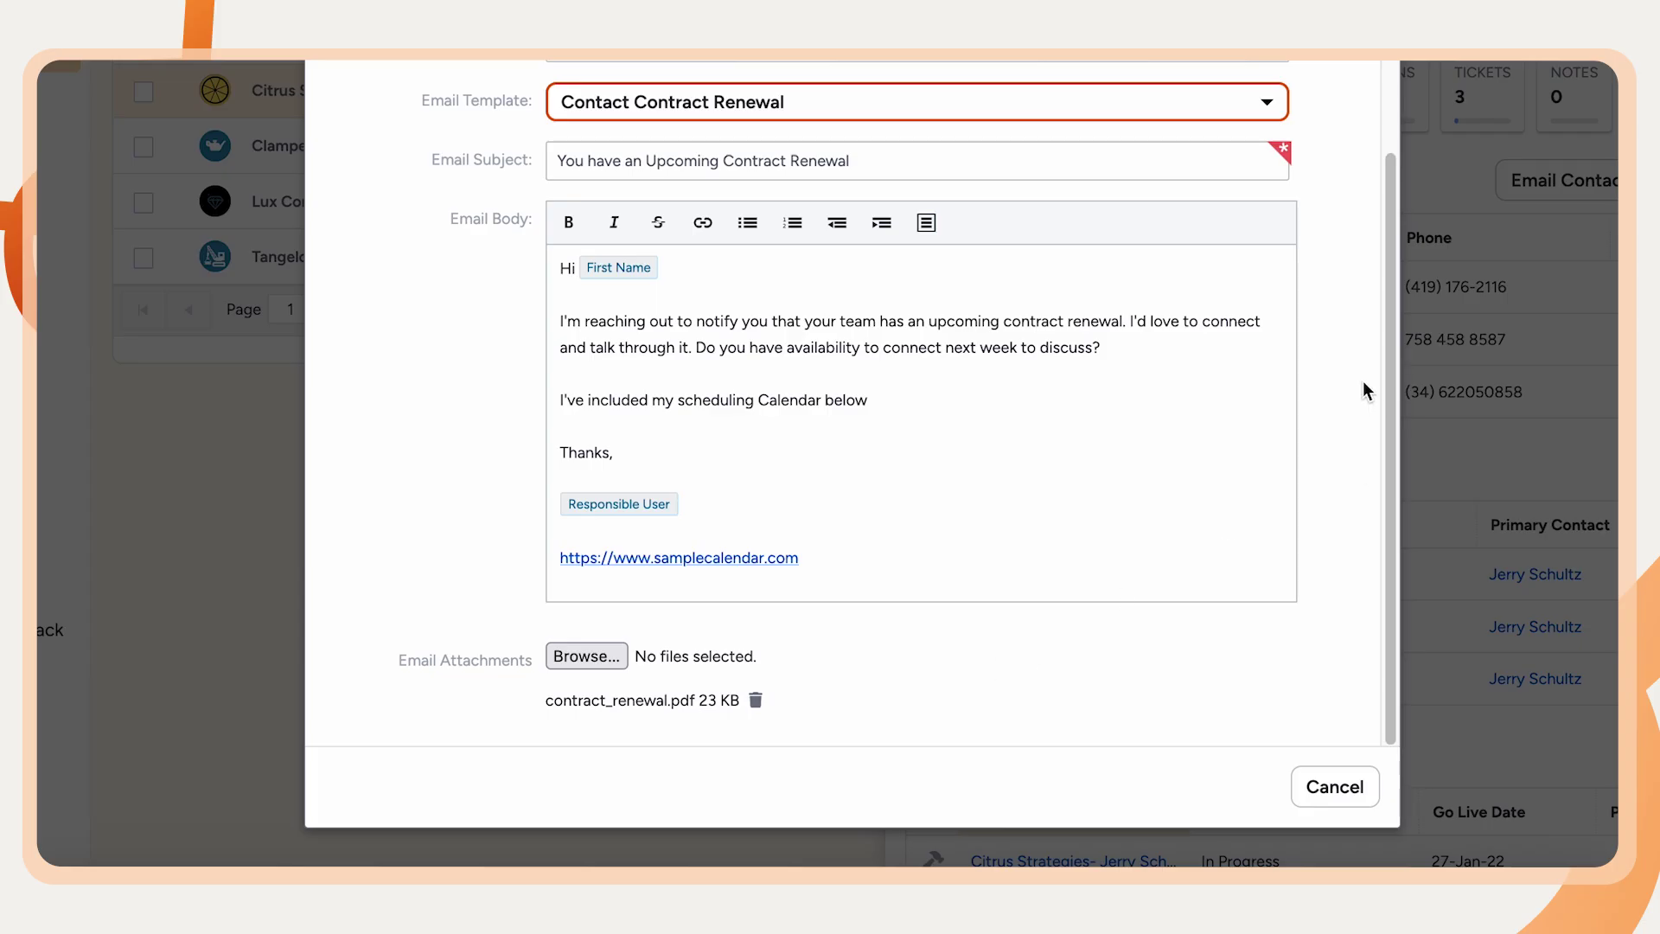
Step: Preview the contract renewal email, keep the delivery time set to Now and send it
scroll(1362, 387, up, 7)
click(1340, 213)
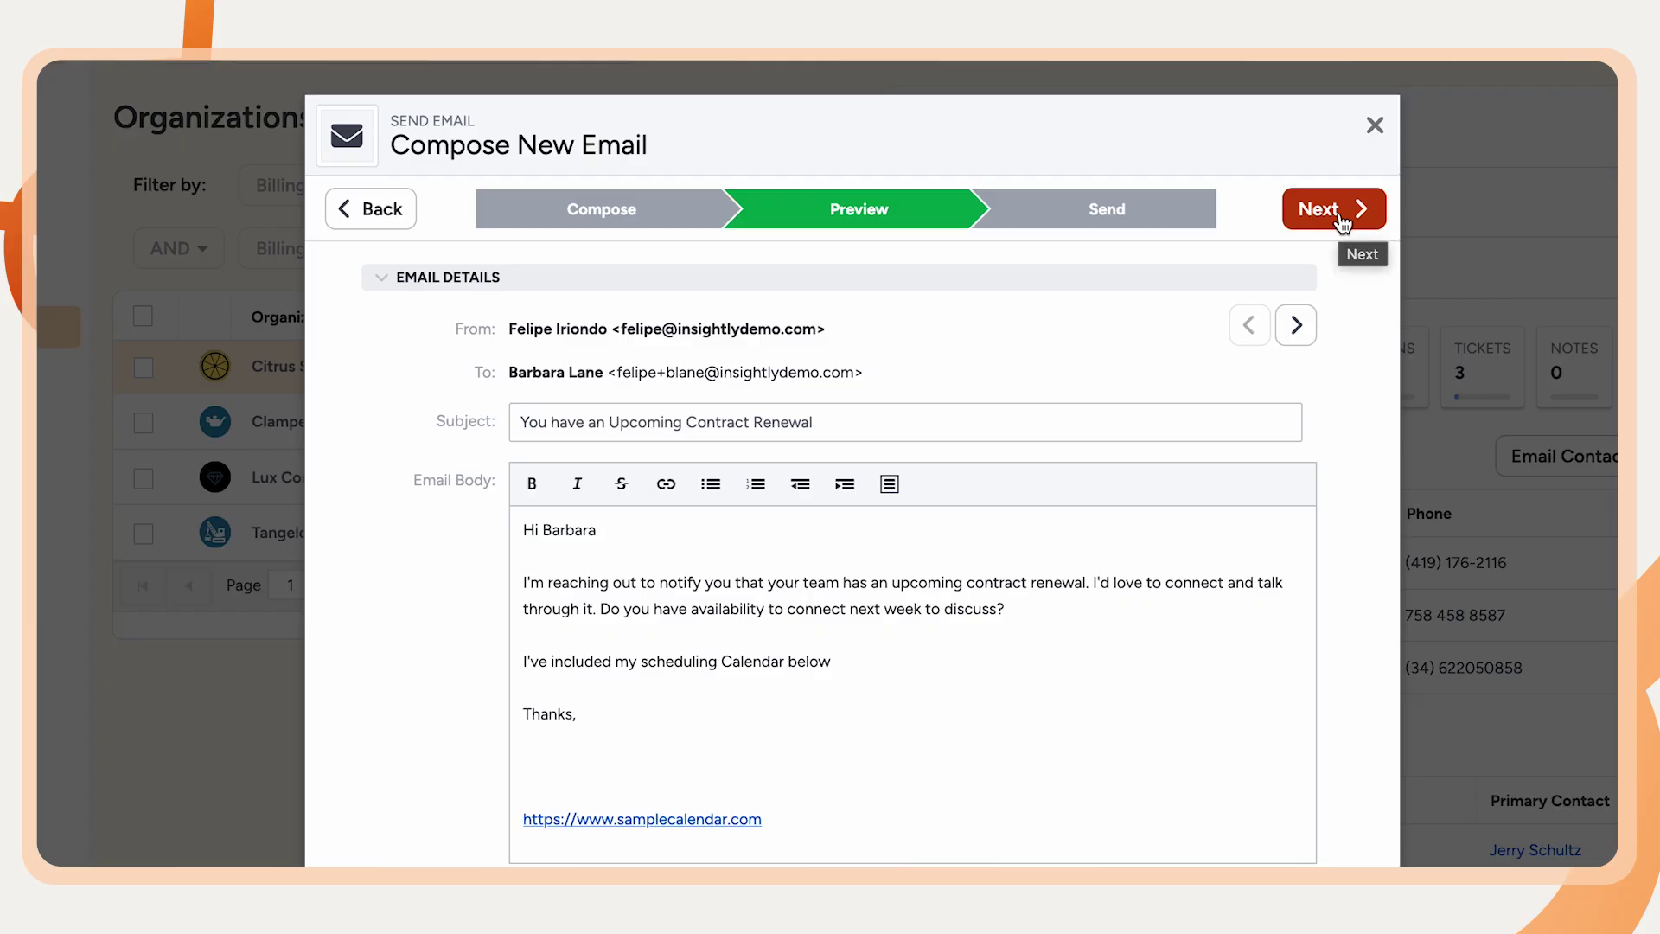
click(1340, 212)
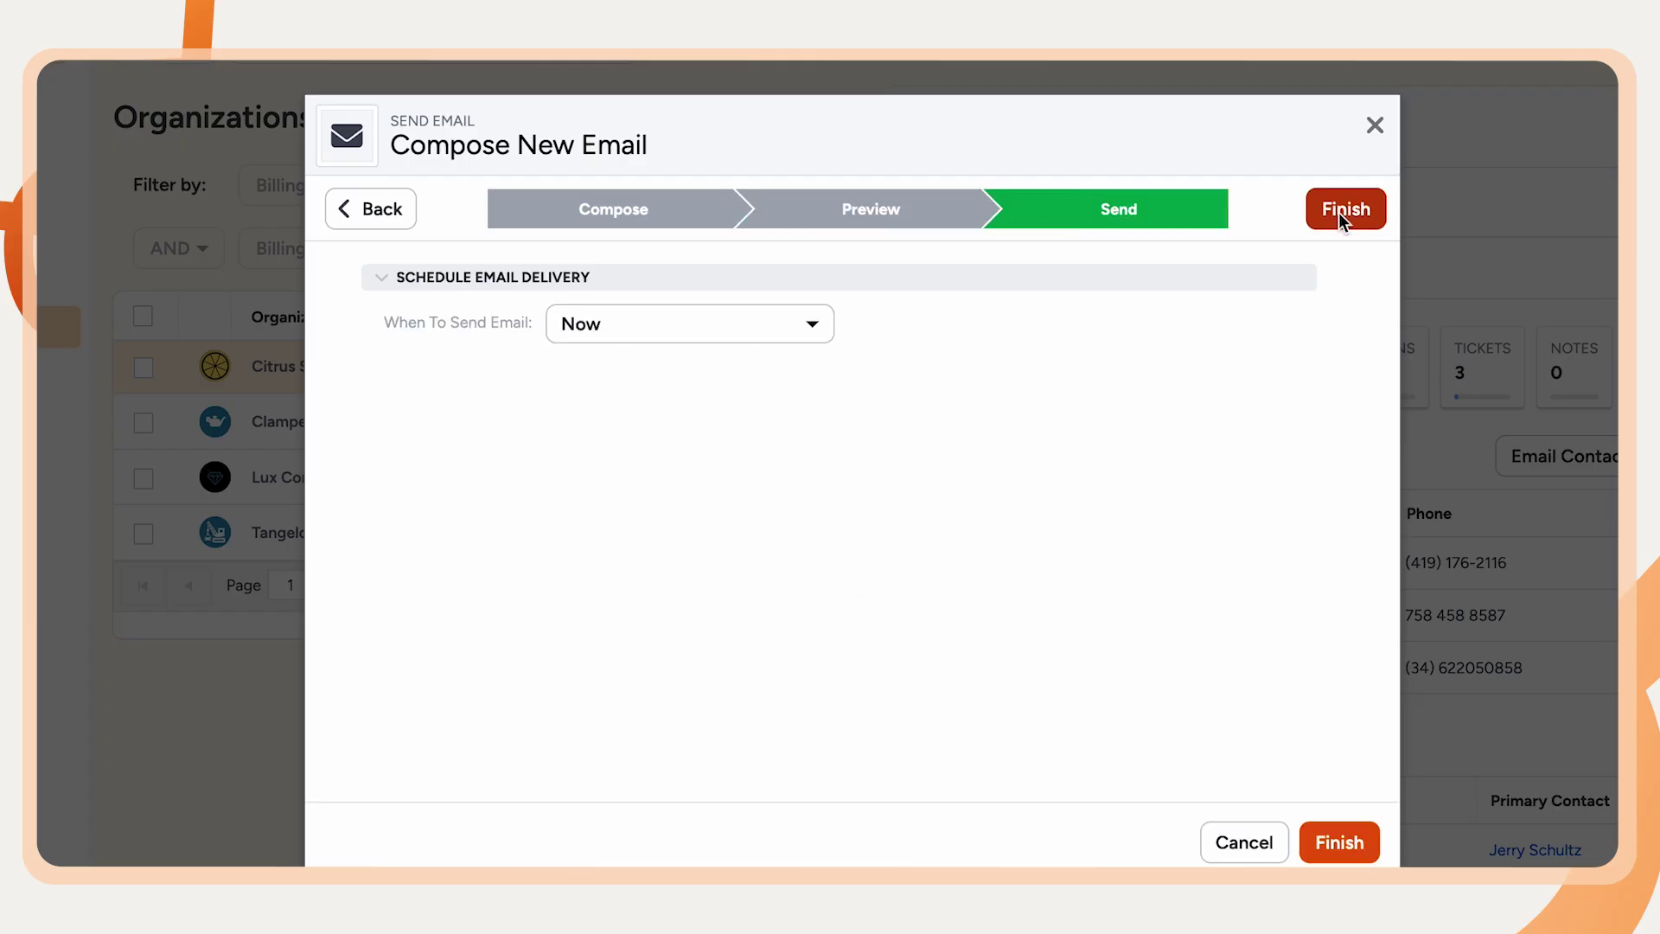
click(797, 327)
click(796, 328)
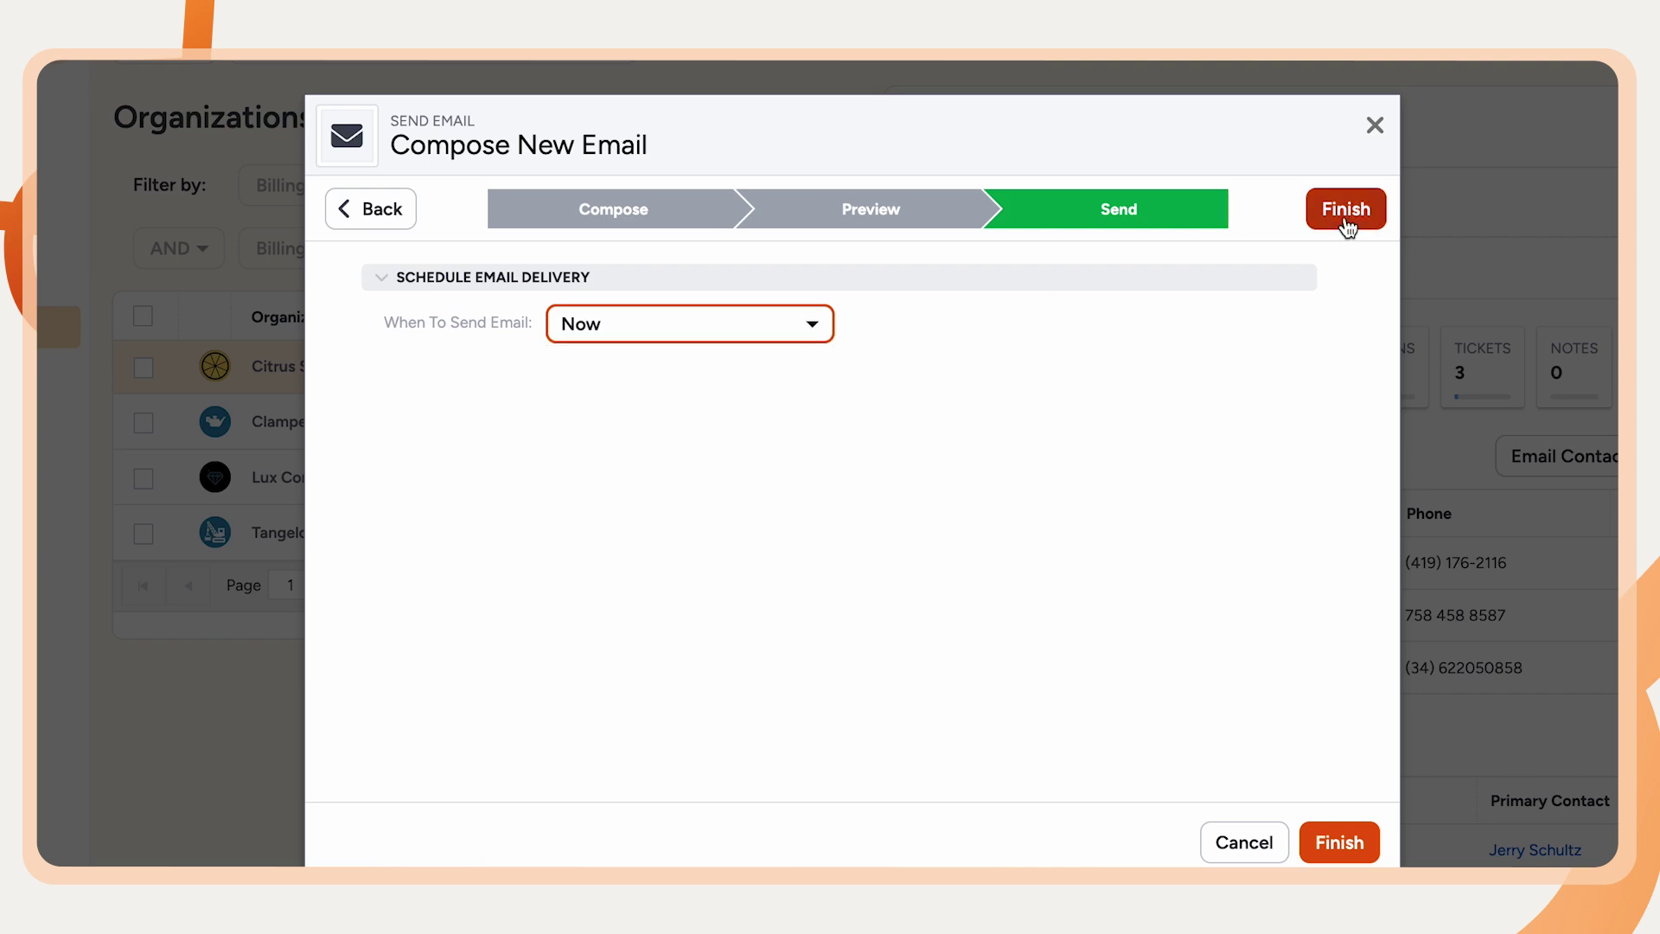
click(1346, 223)
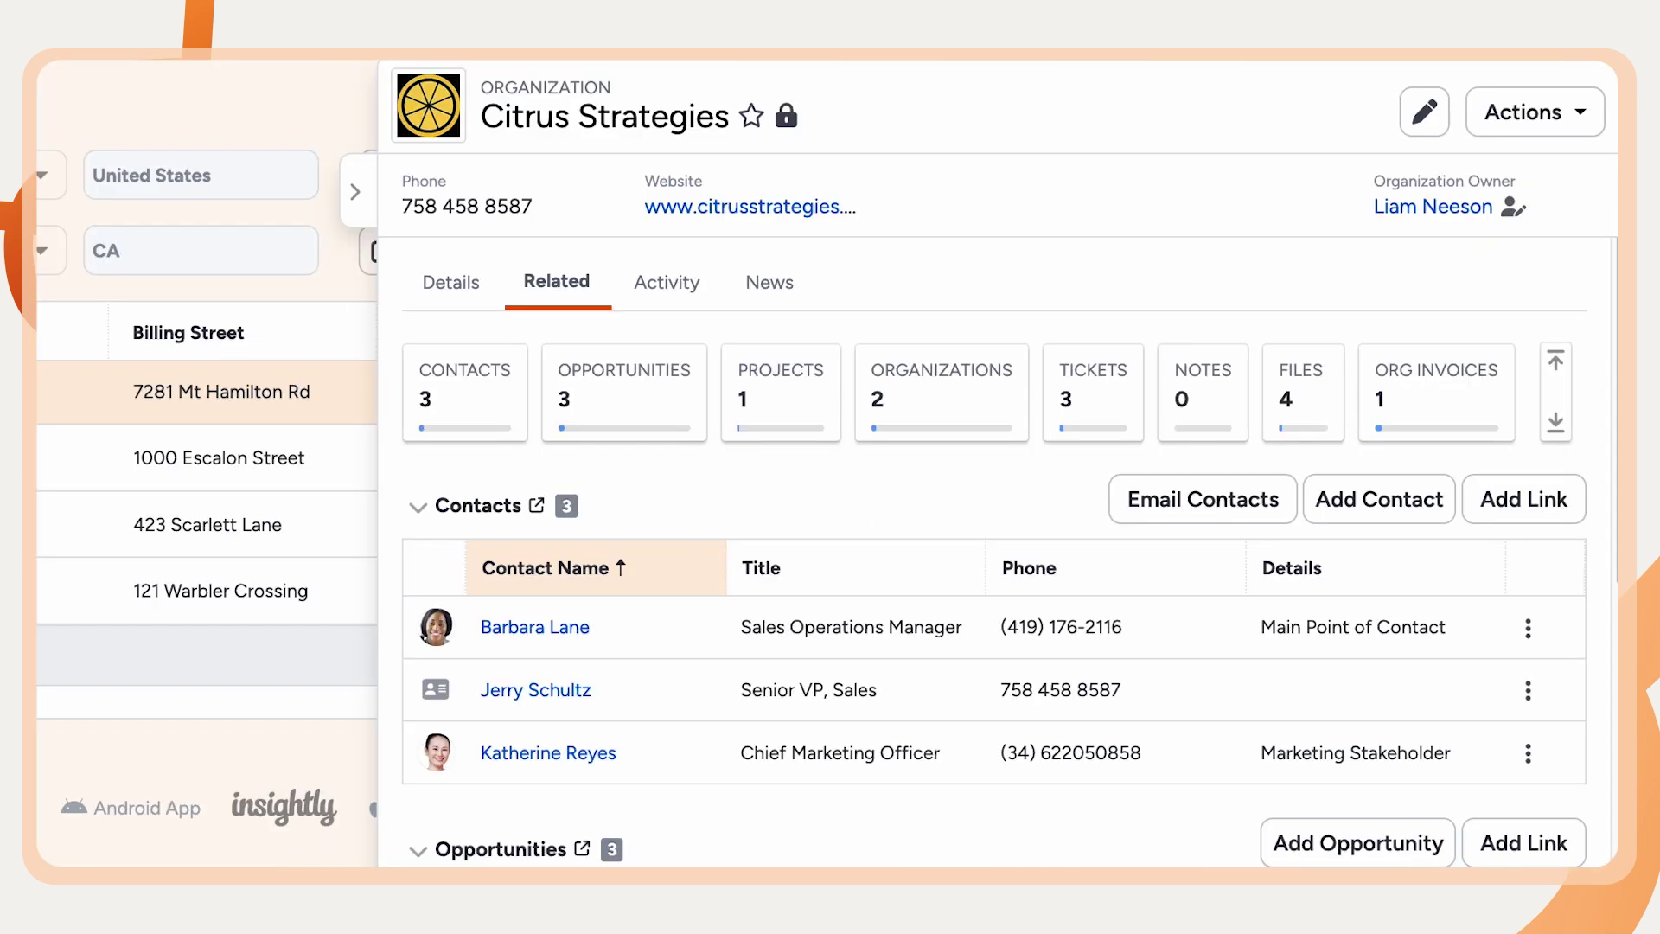
Step: View the activity history of the Citrus Strategies organization
click(678, 283)
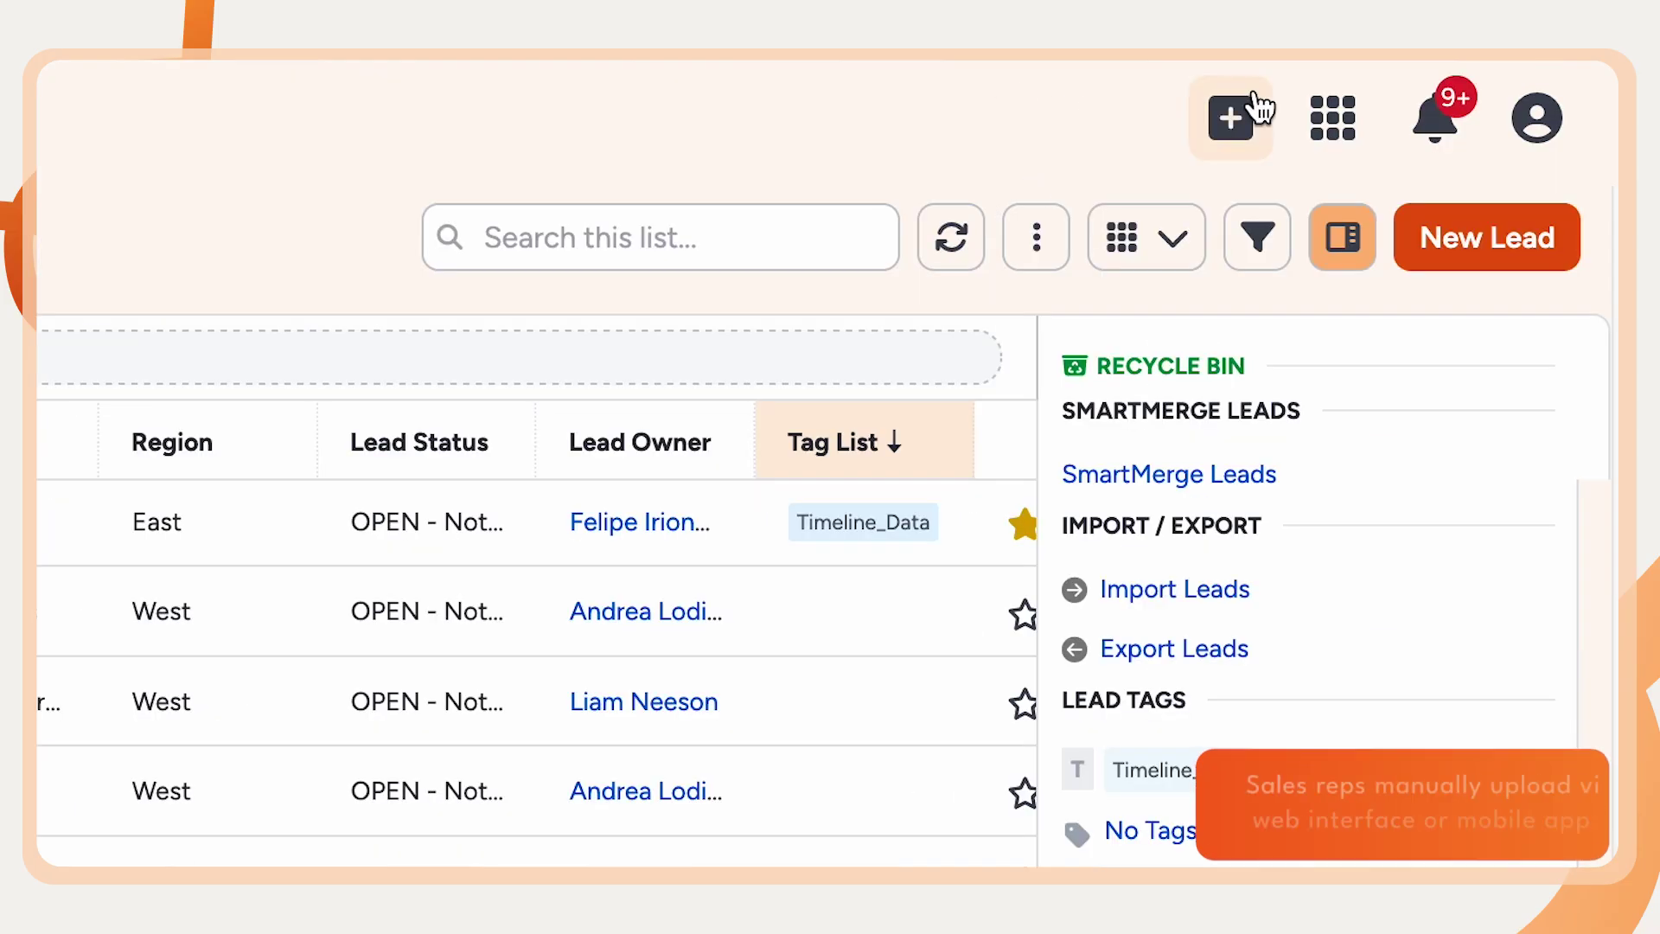
Step: Check the ways to add leads from the leads list, opening New Lead and Import Leads
click(1453, 235)
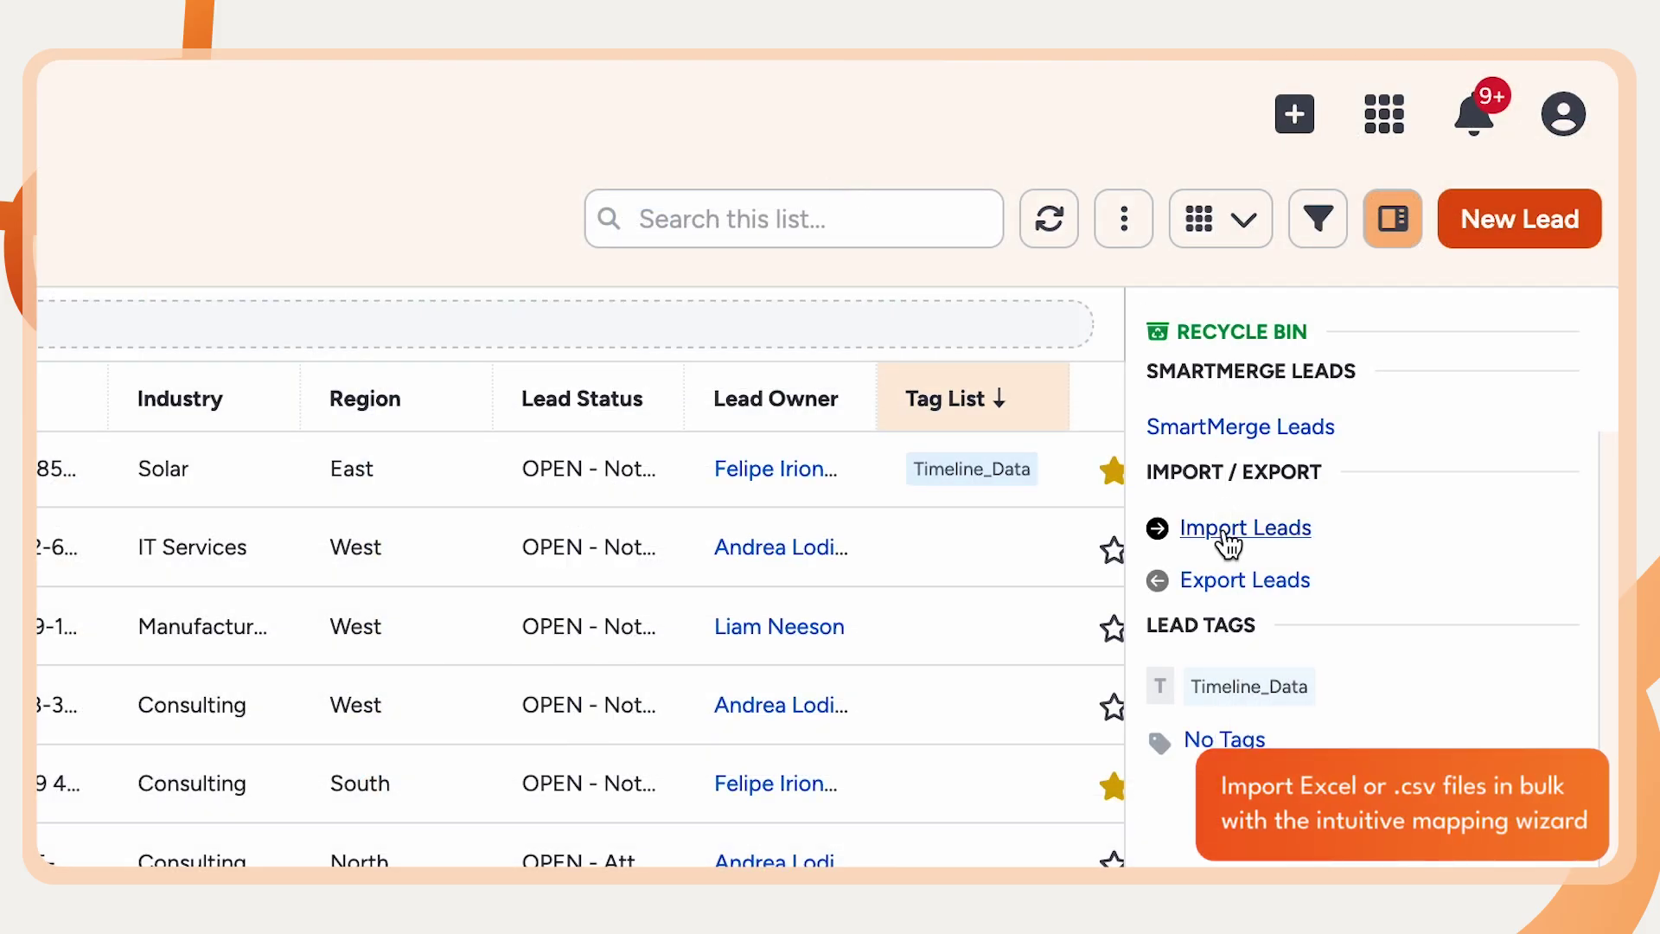
click(1227, 529)
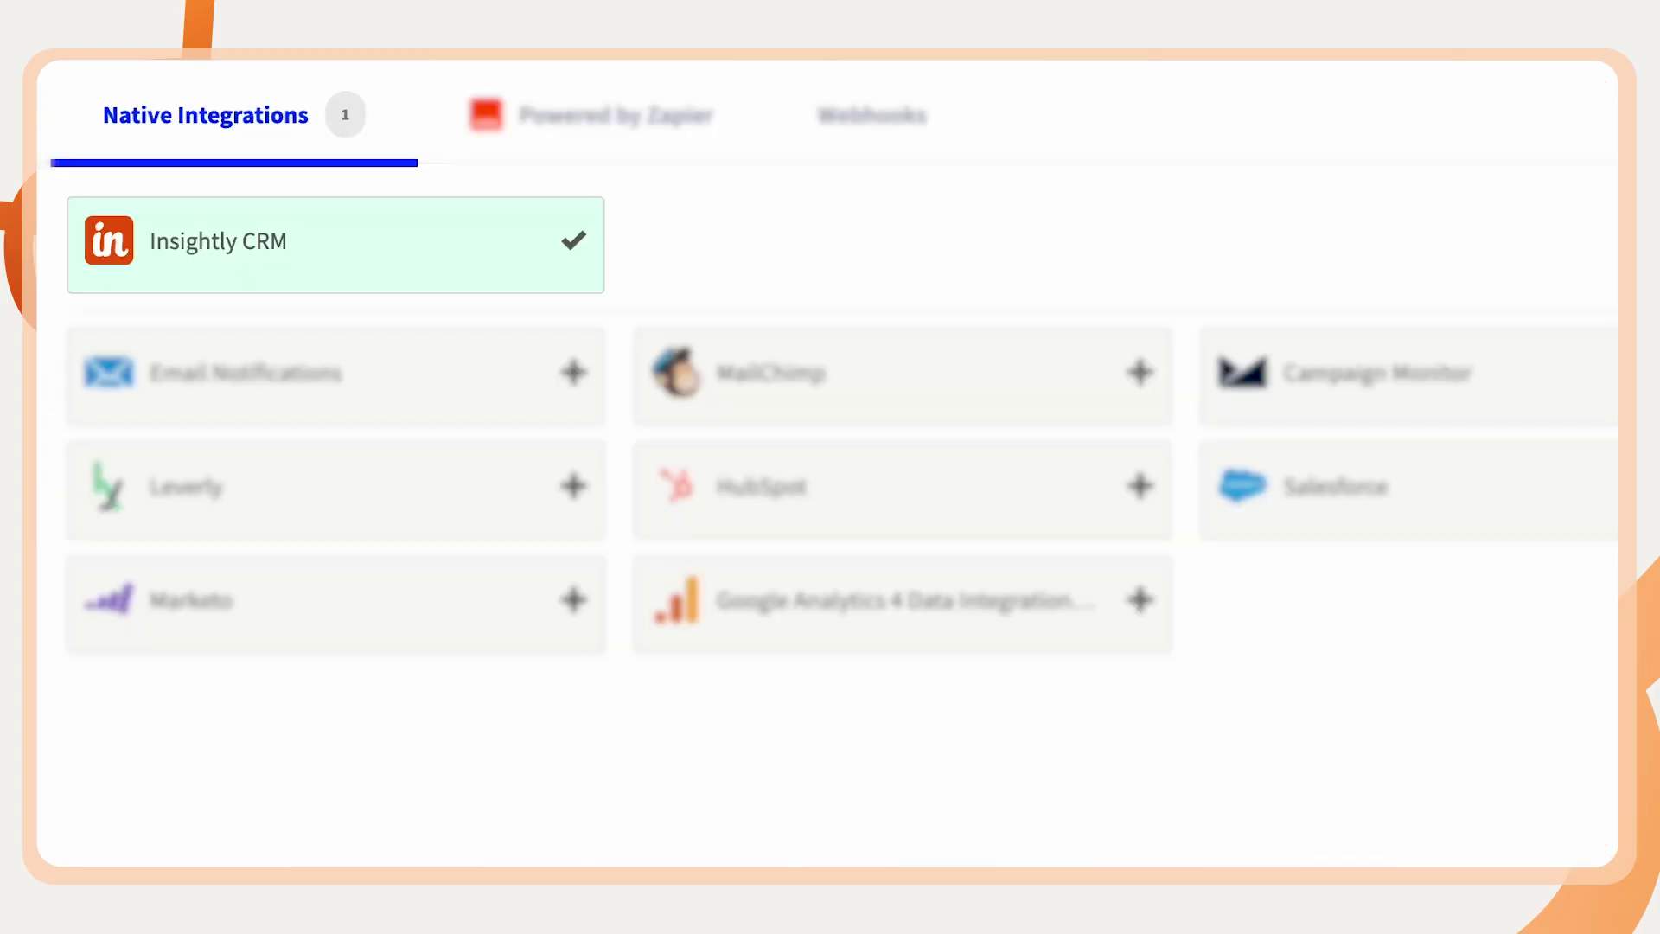
Step: In Unbounce, open the Insightly CRM integration's field mapping, review how the form fields map to CRM fields and save the mapping
click(197, 252)
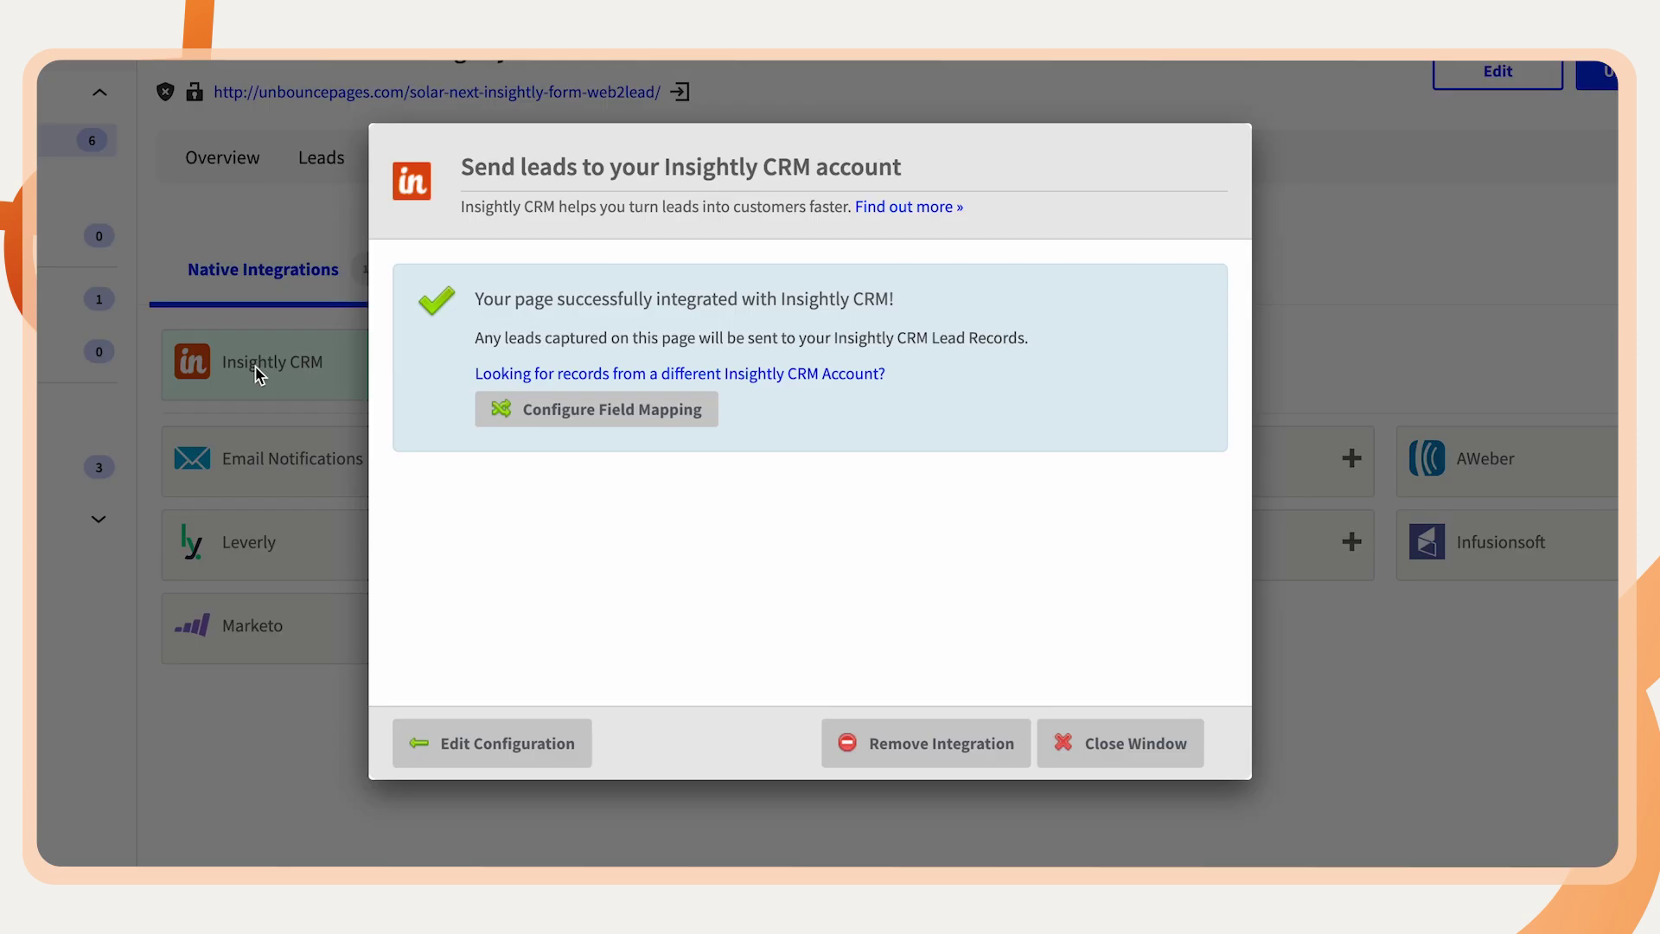
click(537, 413)
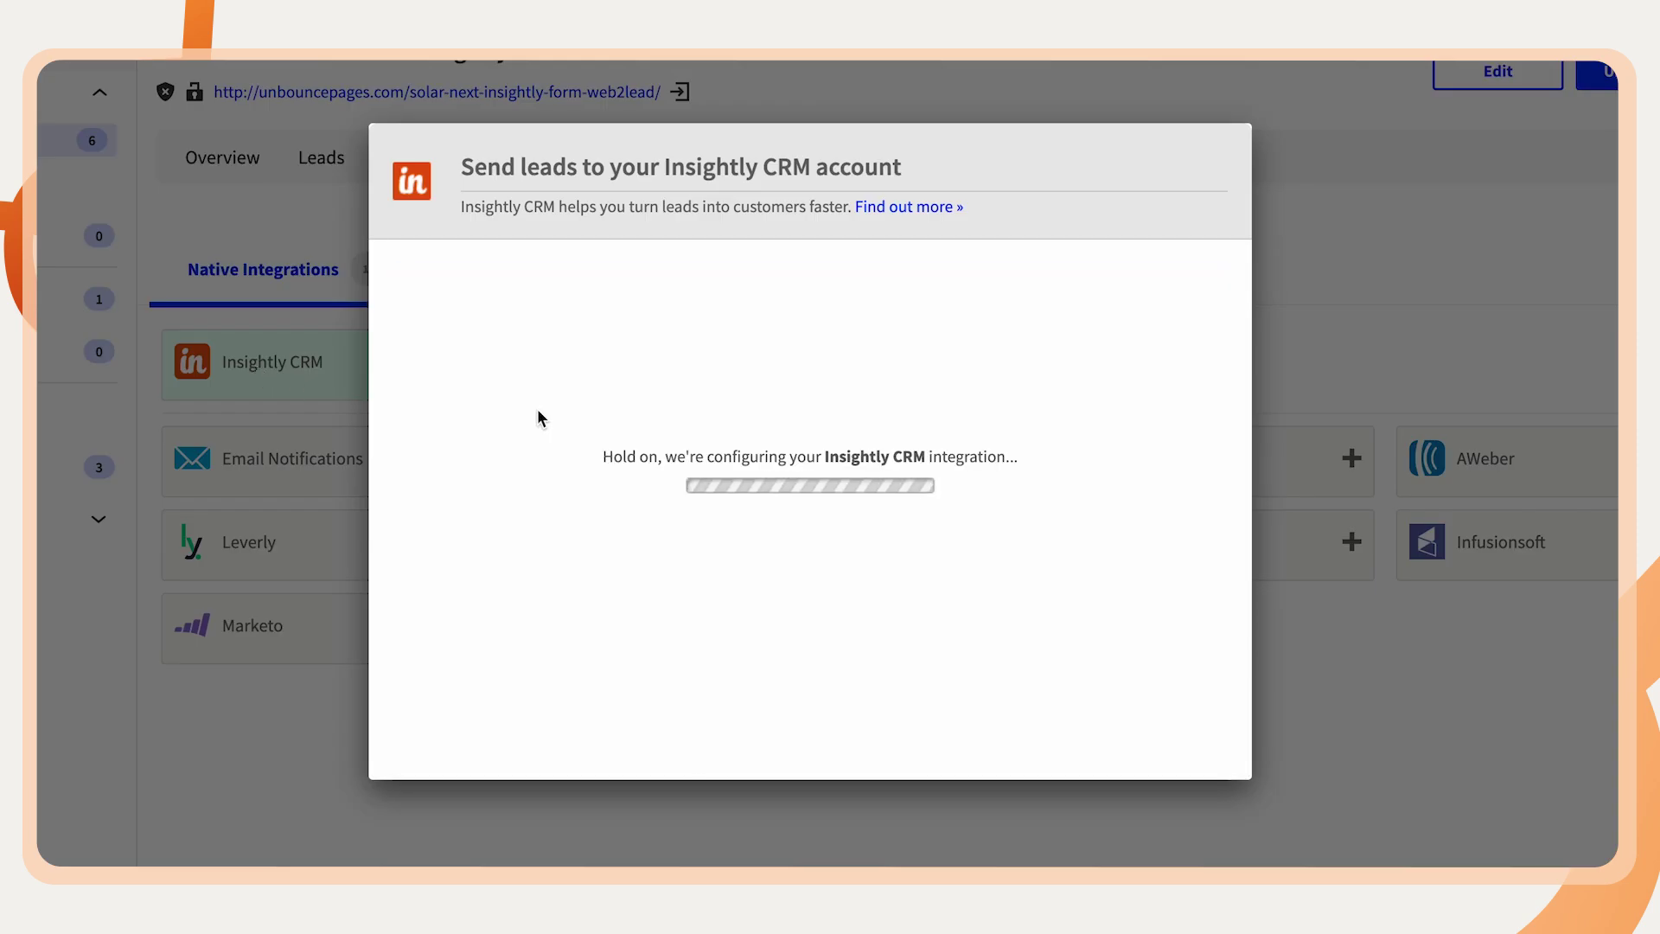
scroll(537, 411, down, 3)
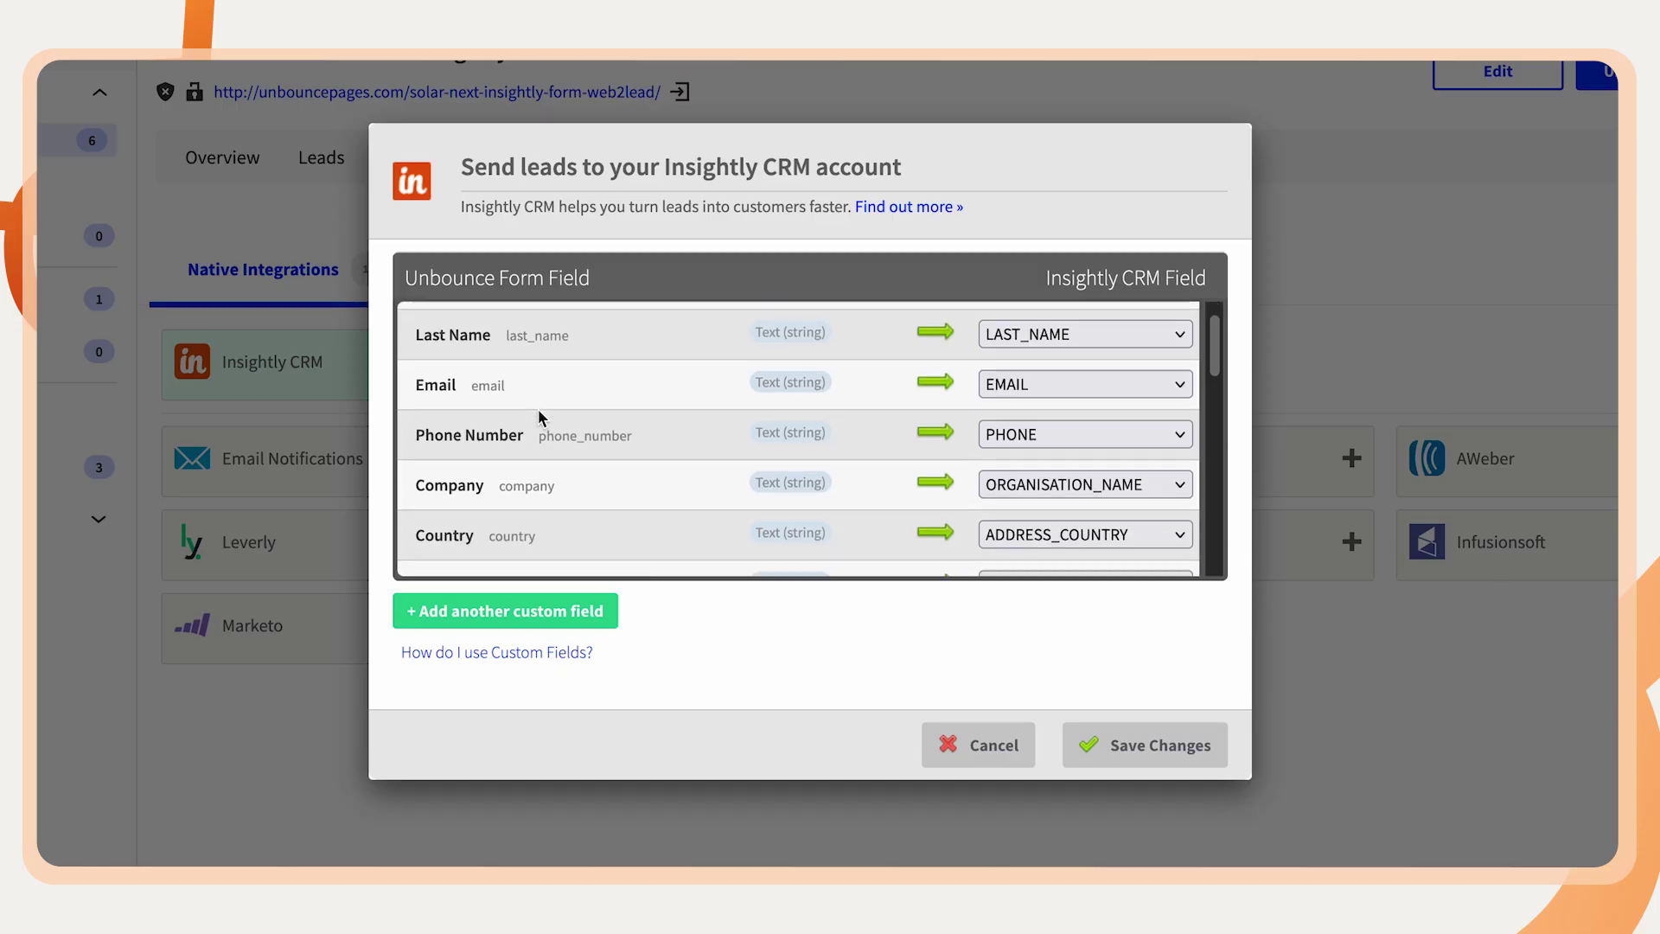
scroll(544, 413, down, 3)
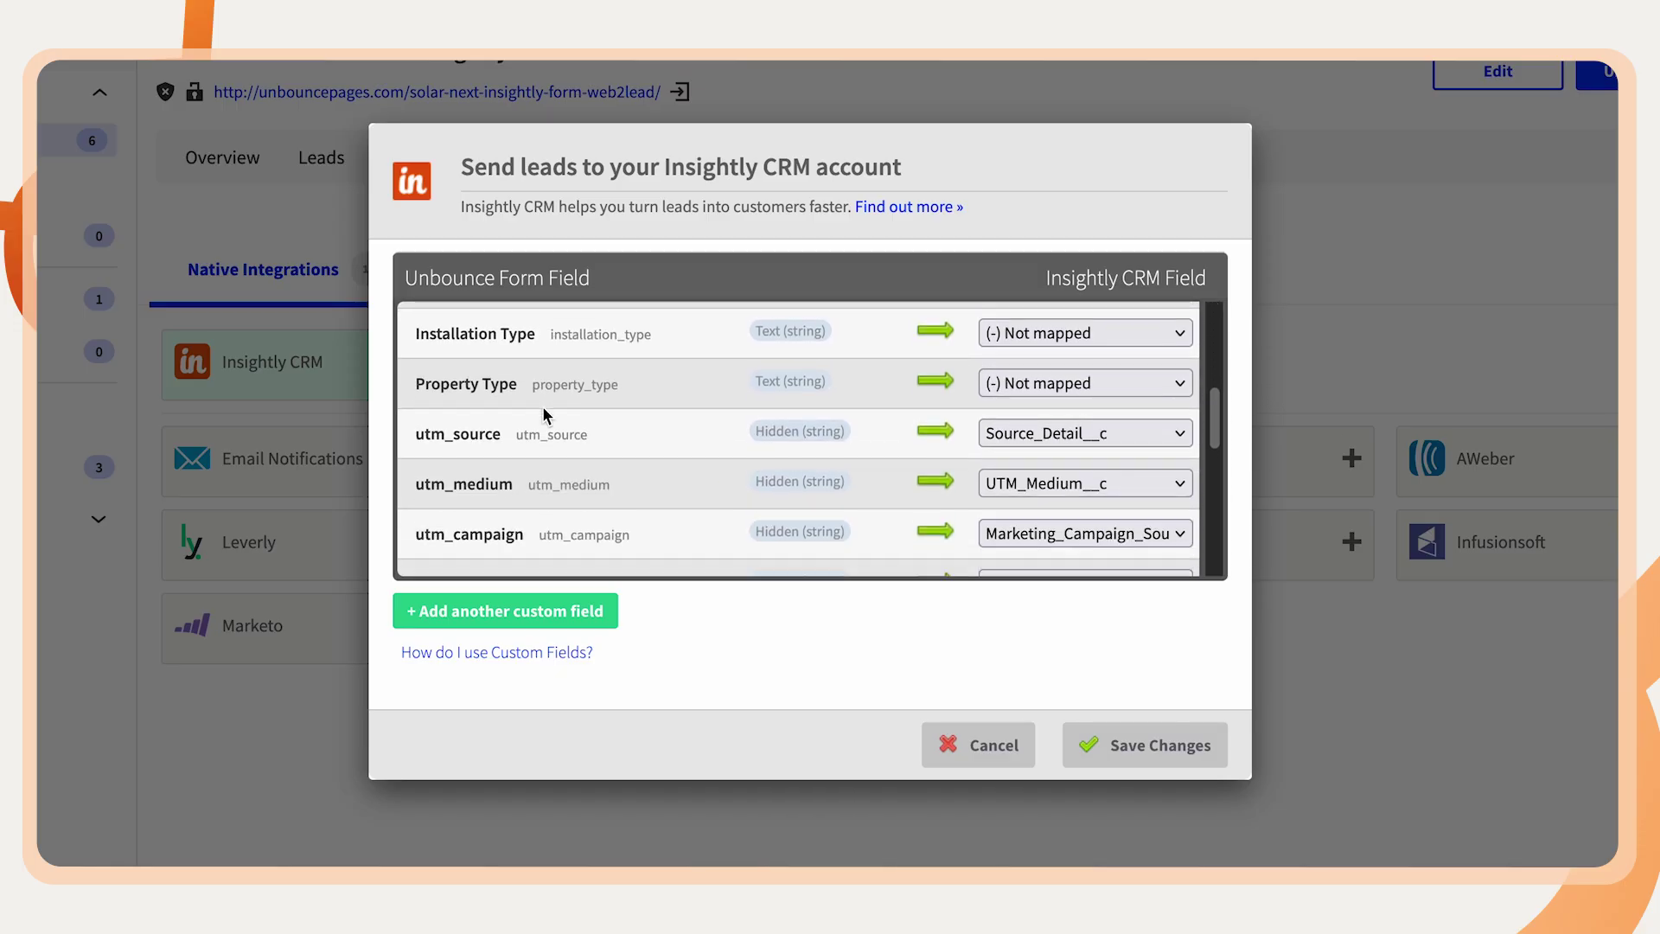
scroll(544, 414, down, 4)
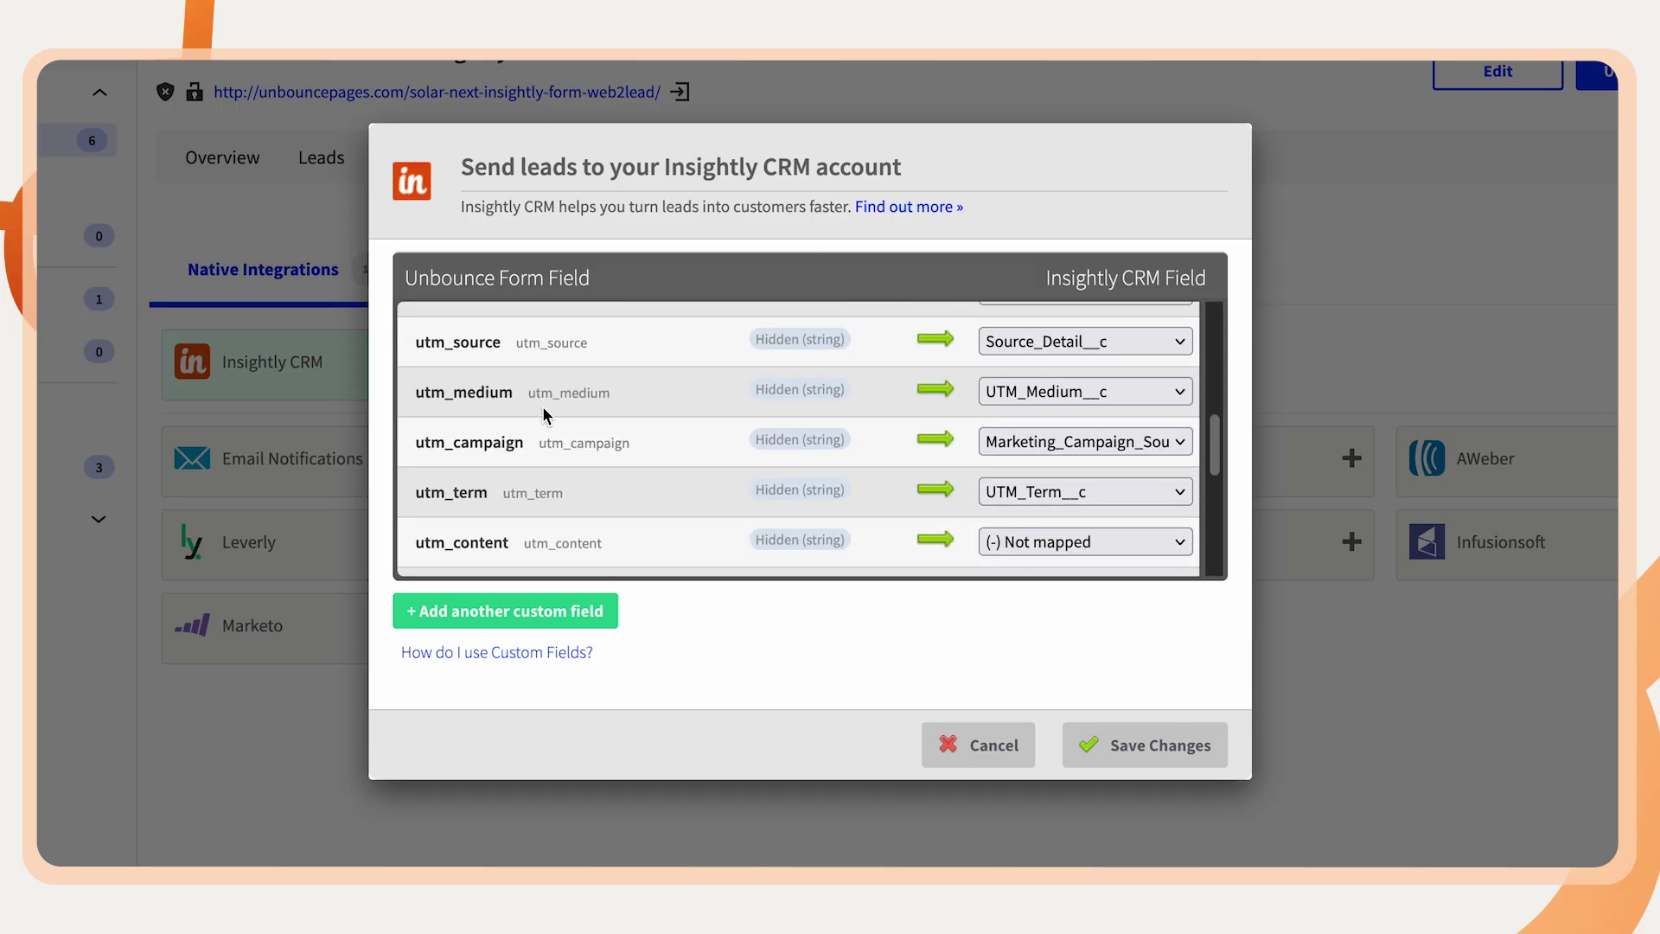
scroll(543, 413, down, 3)
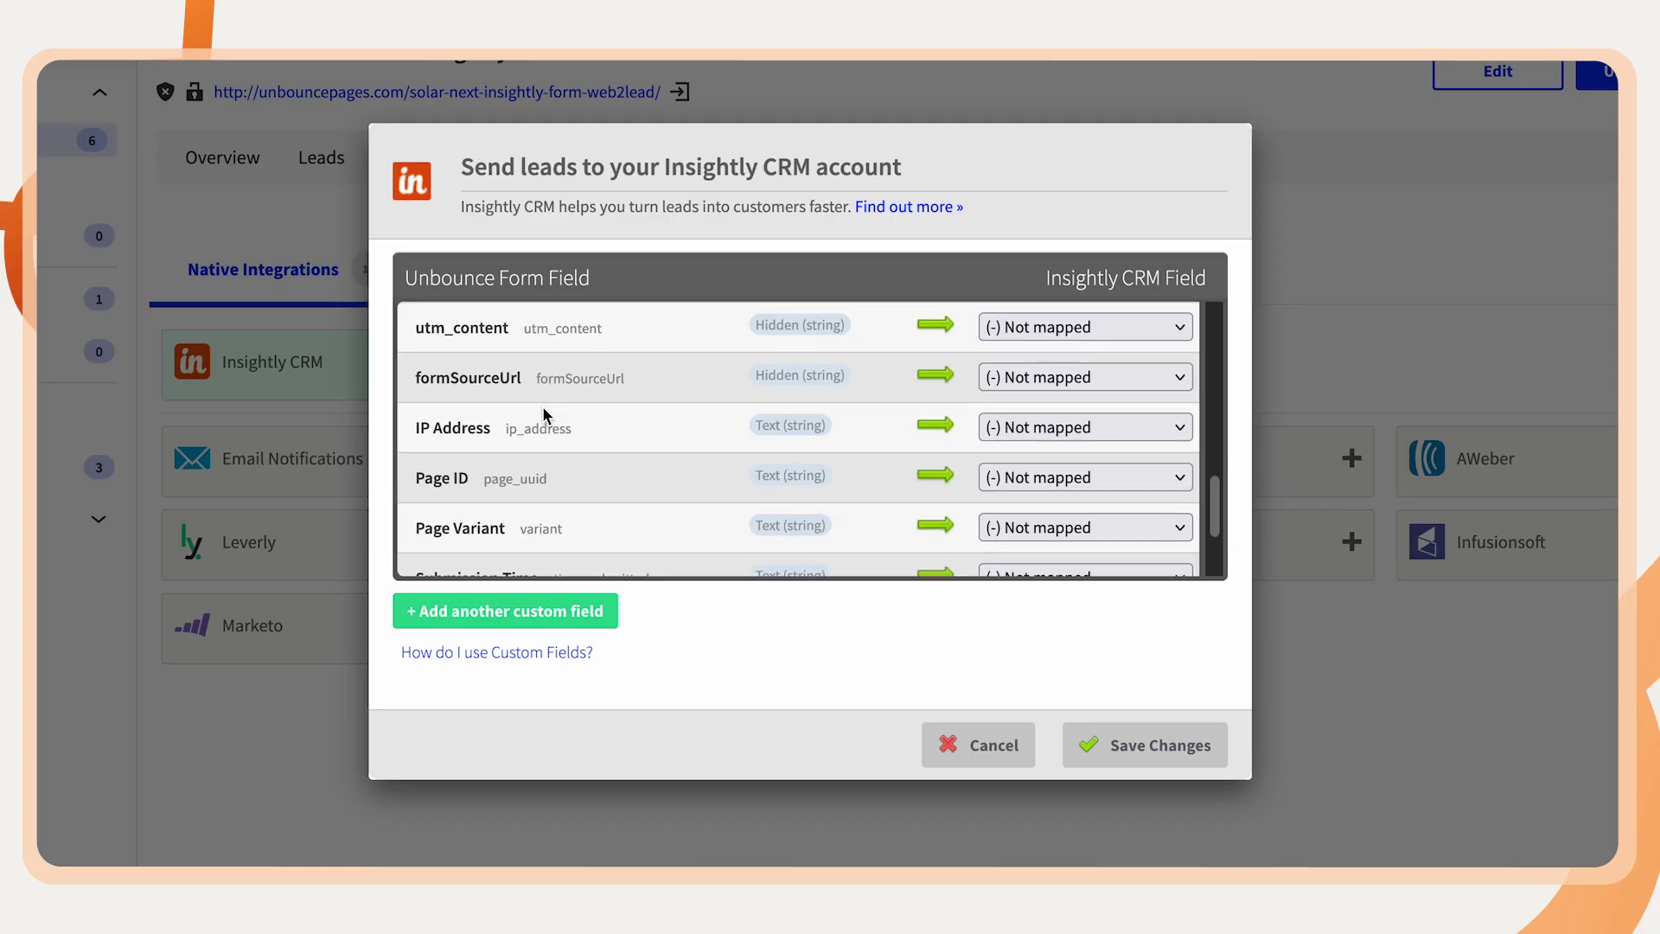
scroll(543, 415, down, 2)
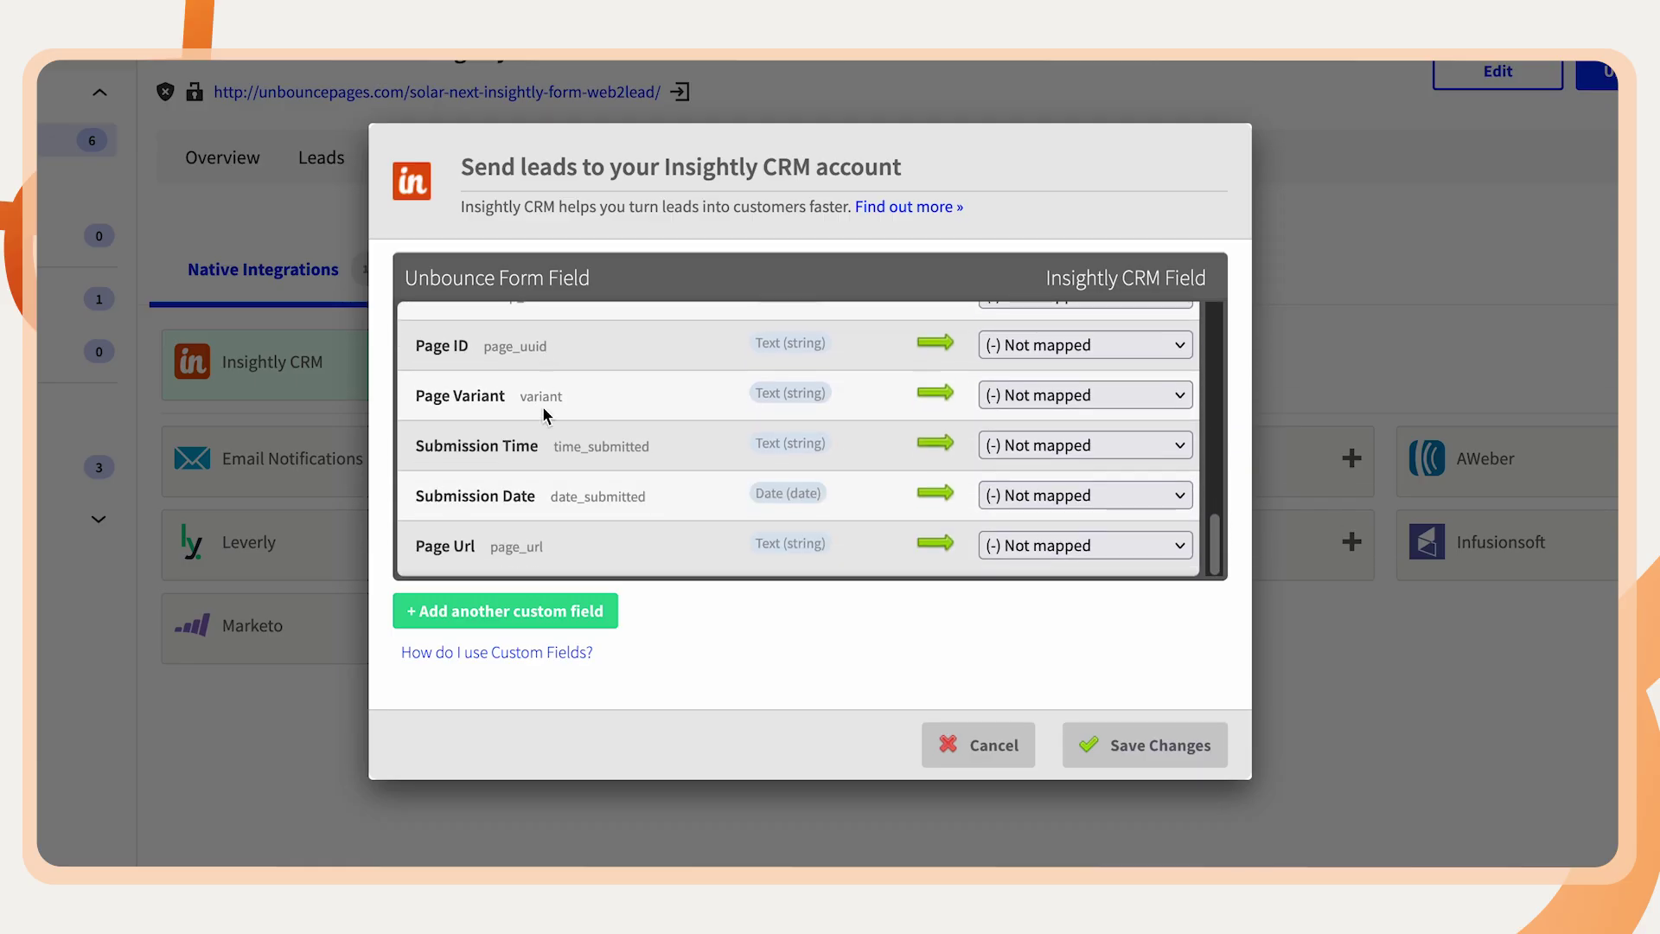
click(1115, 750)
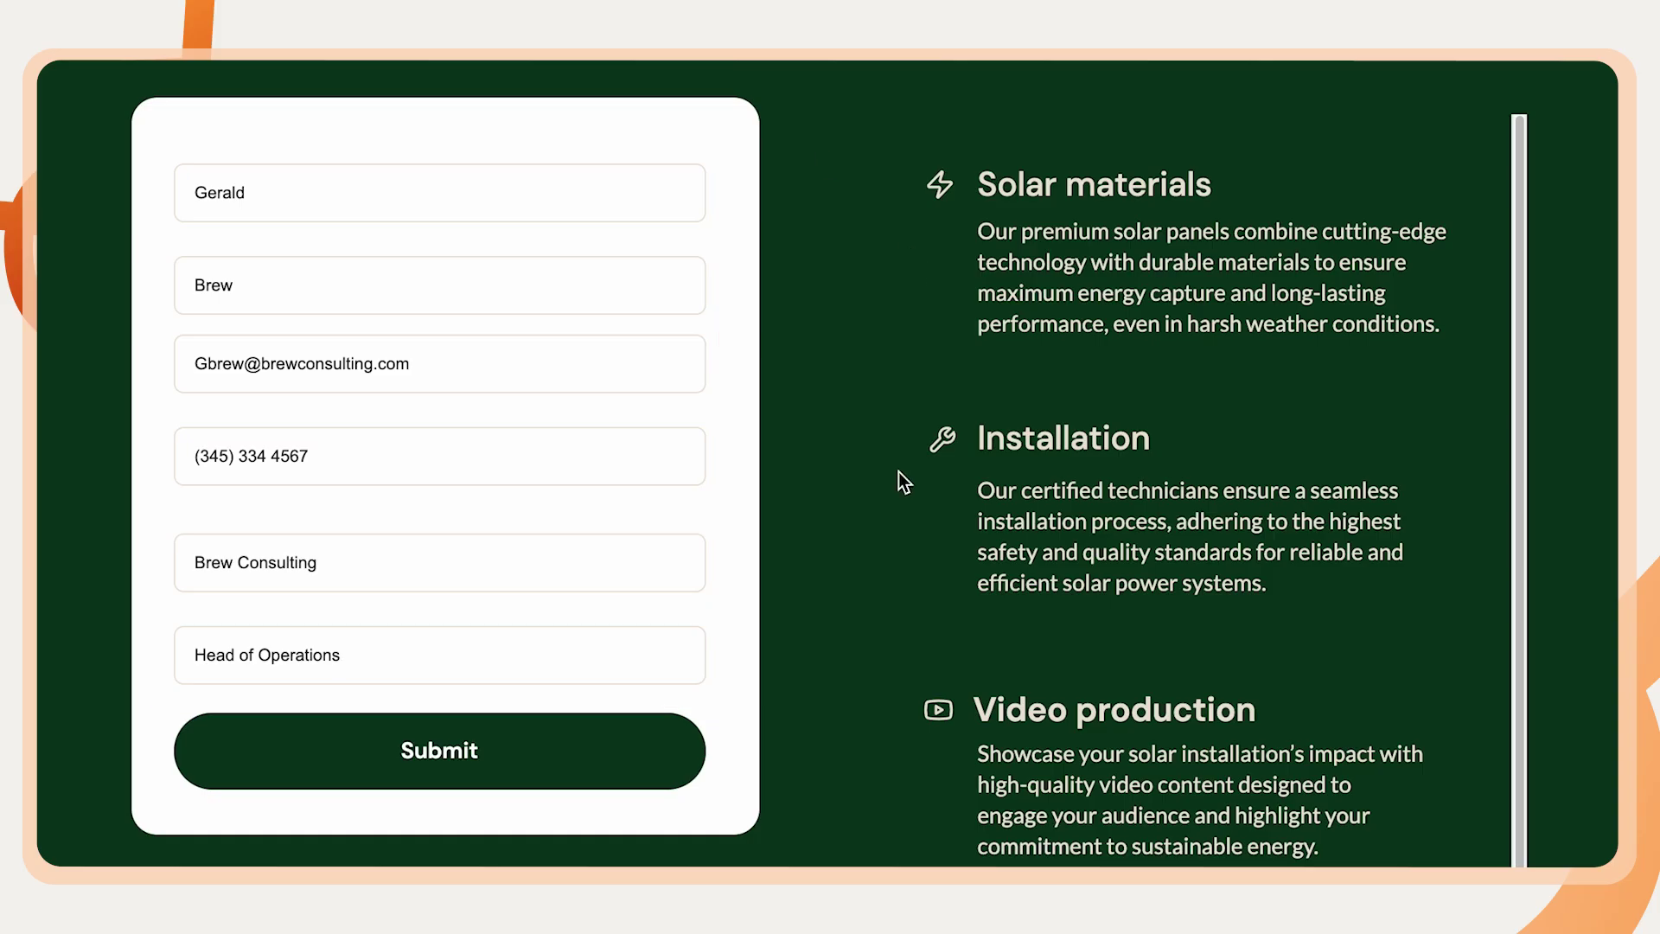
Step: Submit the completed lead form, and group the Open Leads By Region list by the Region column
click(545, 750)
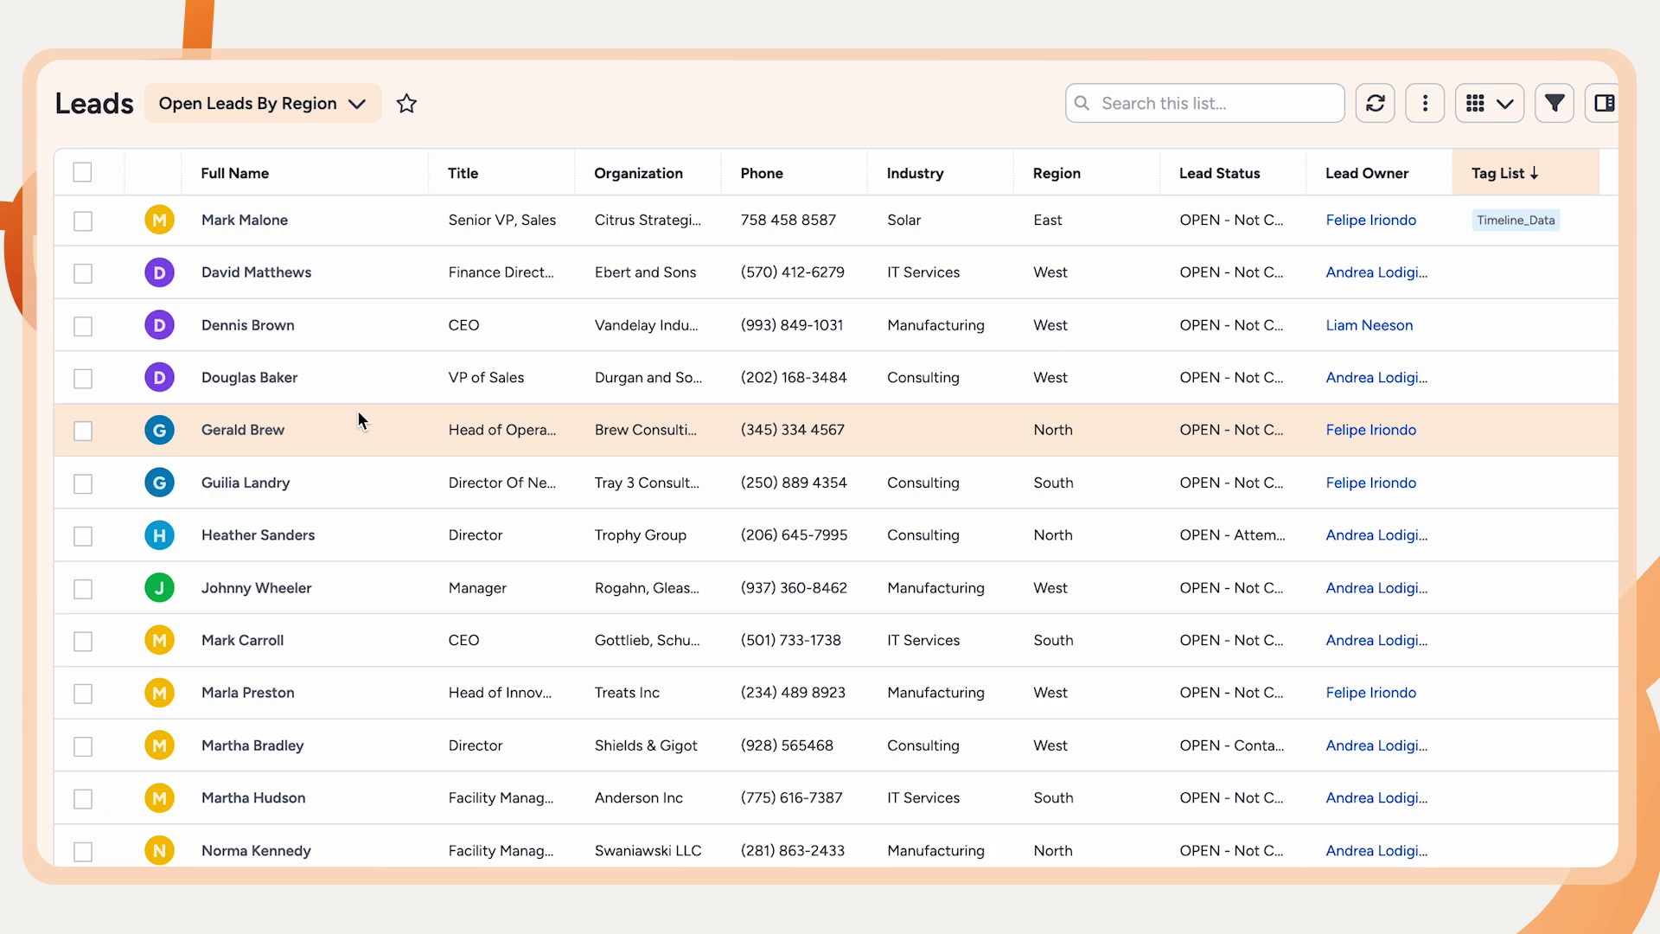
click(1431, 108)
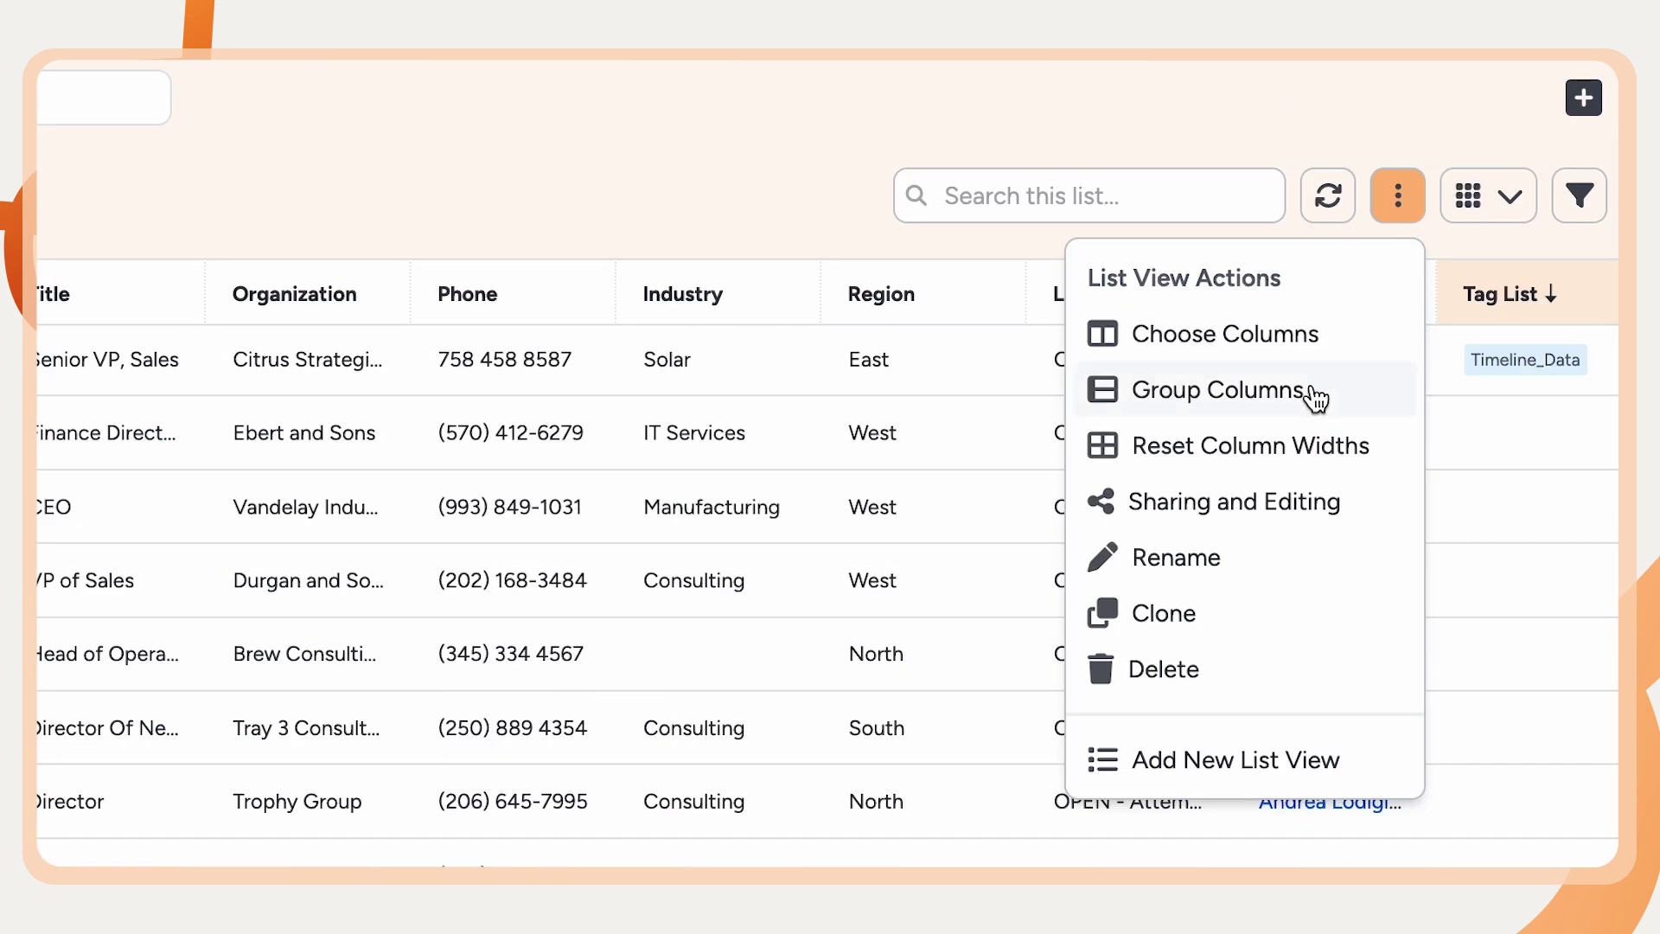
click(1219, 390)
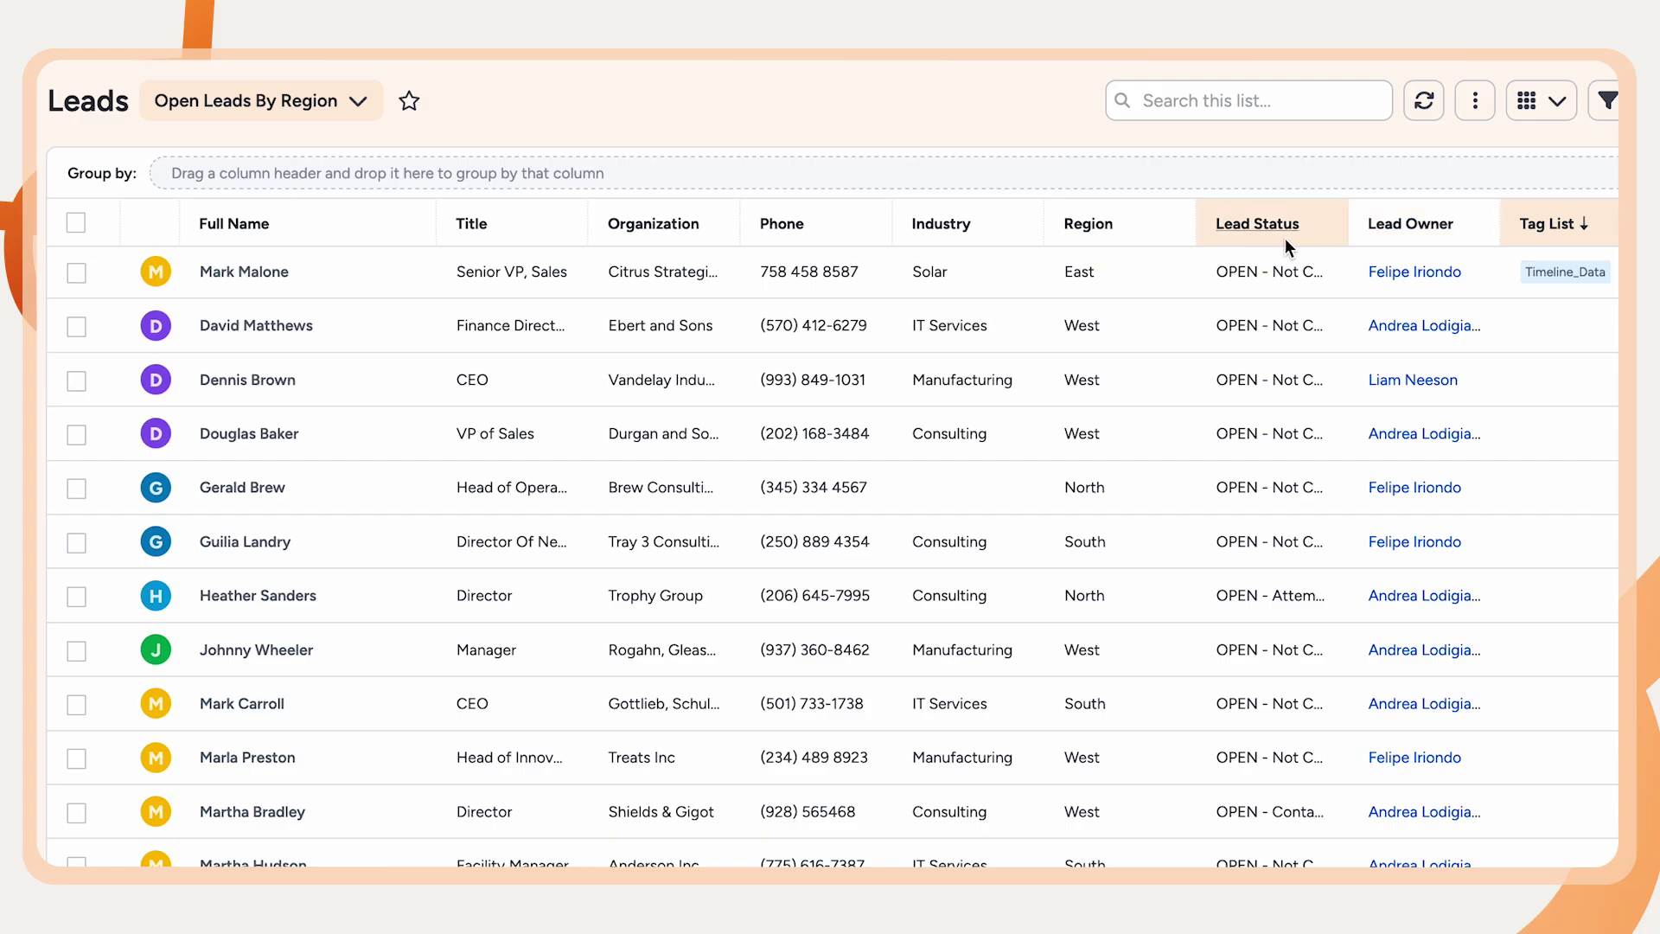
drag(1123, 224, 994, 178)
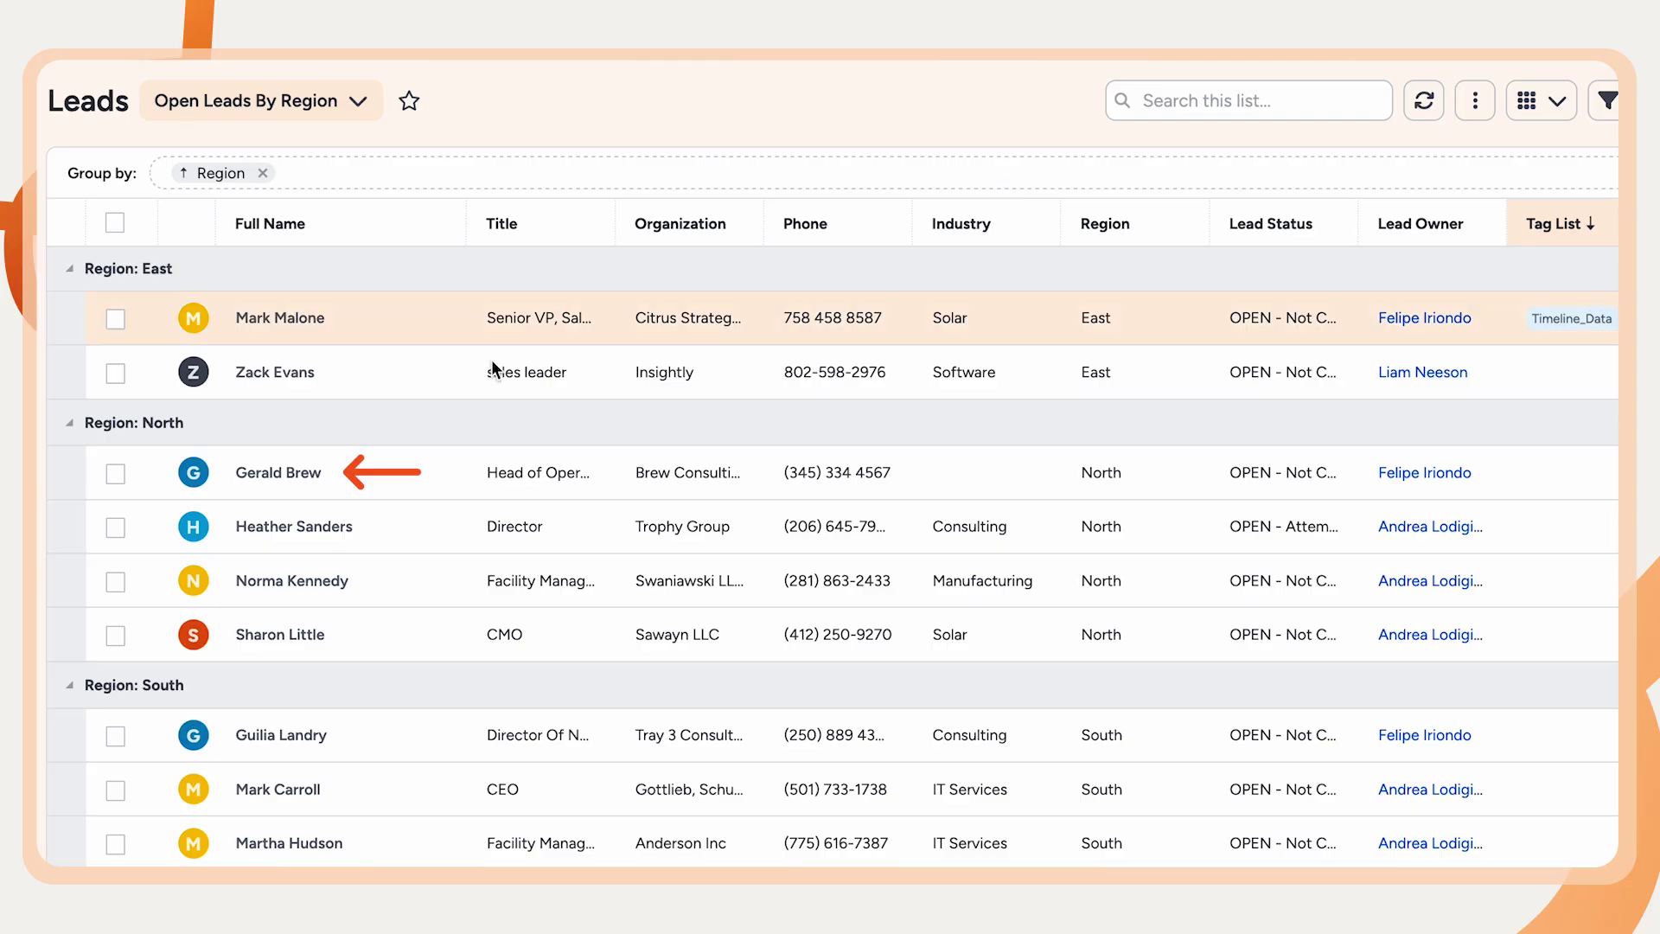
Step: Open the Brew Consulting lead, check its activity and change the lead status to OPEN - AttemptedContact
click(313, 473)
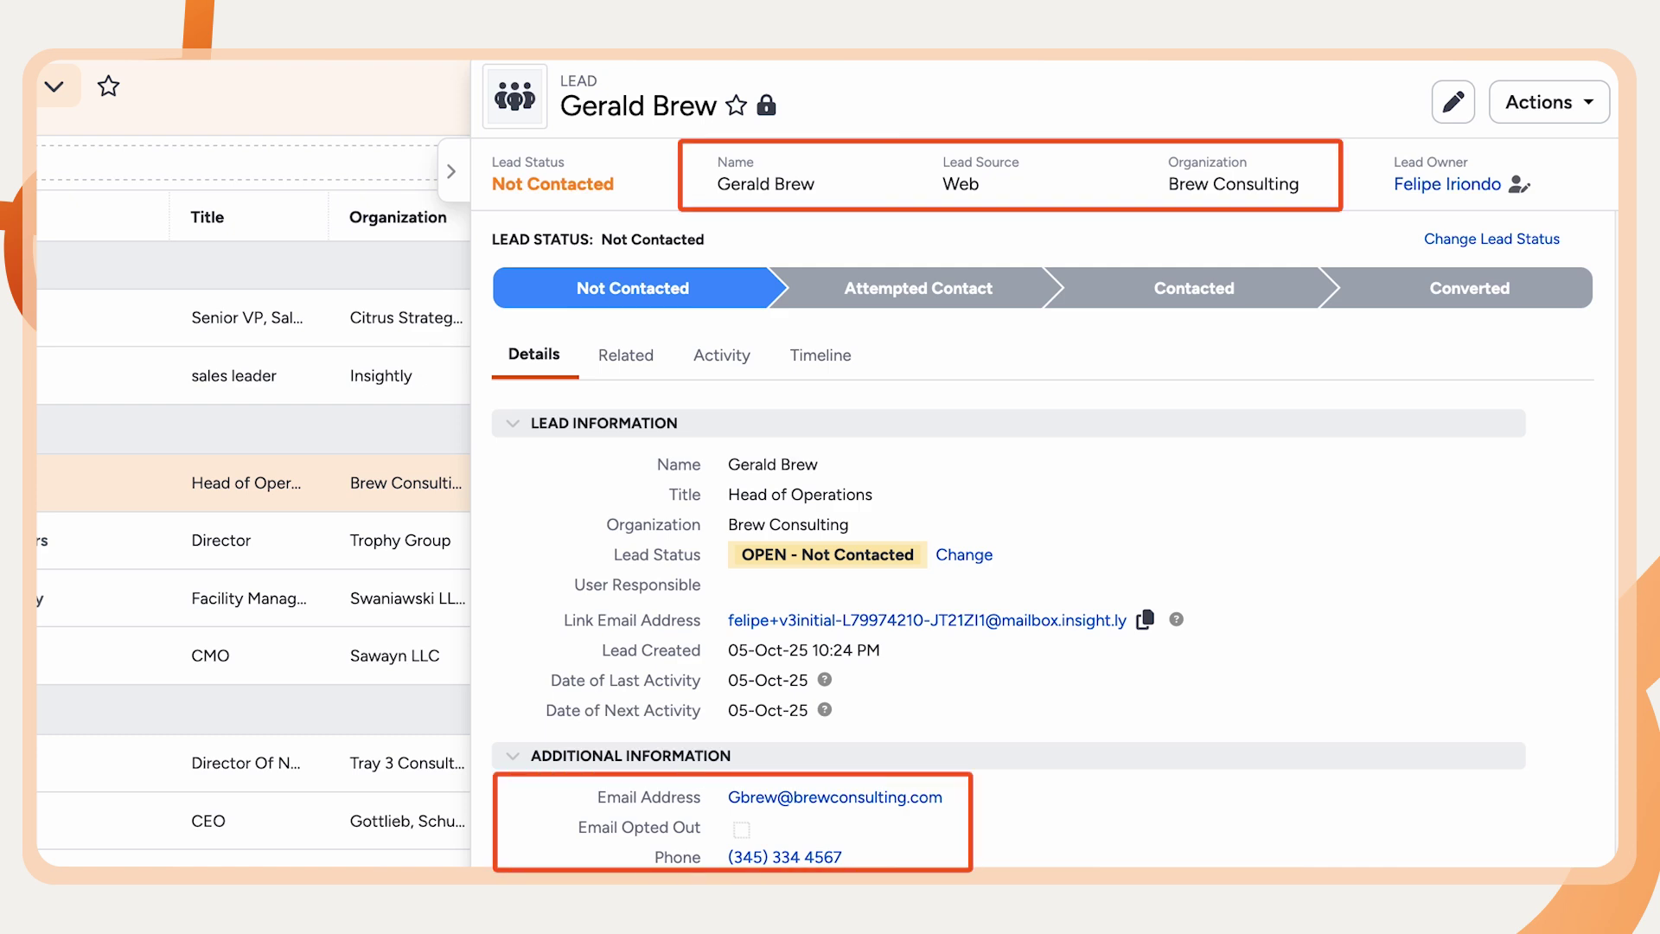
click(723, 370)
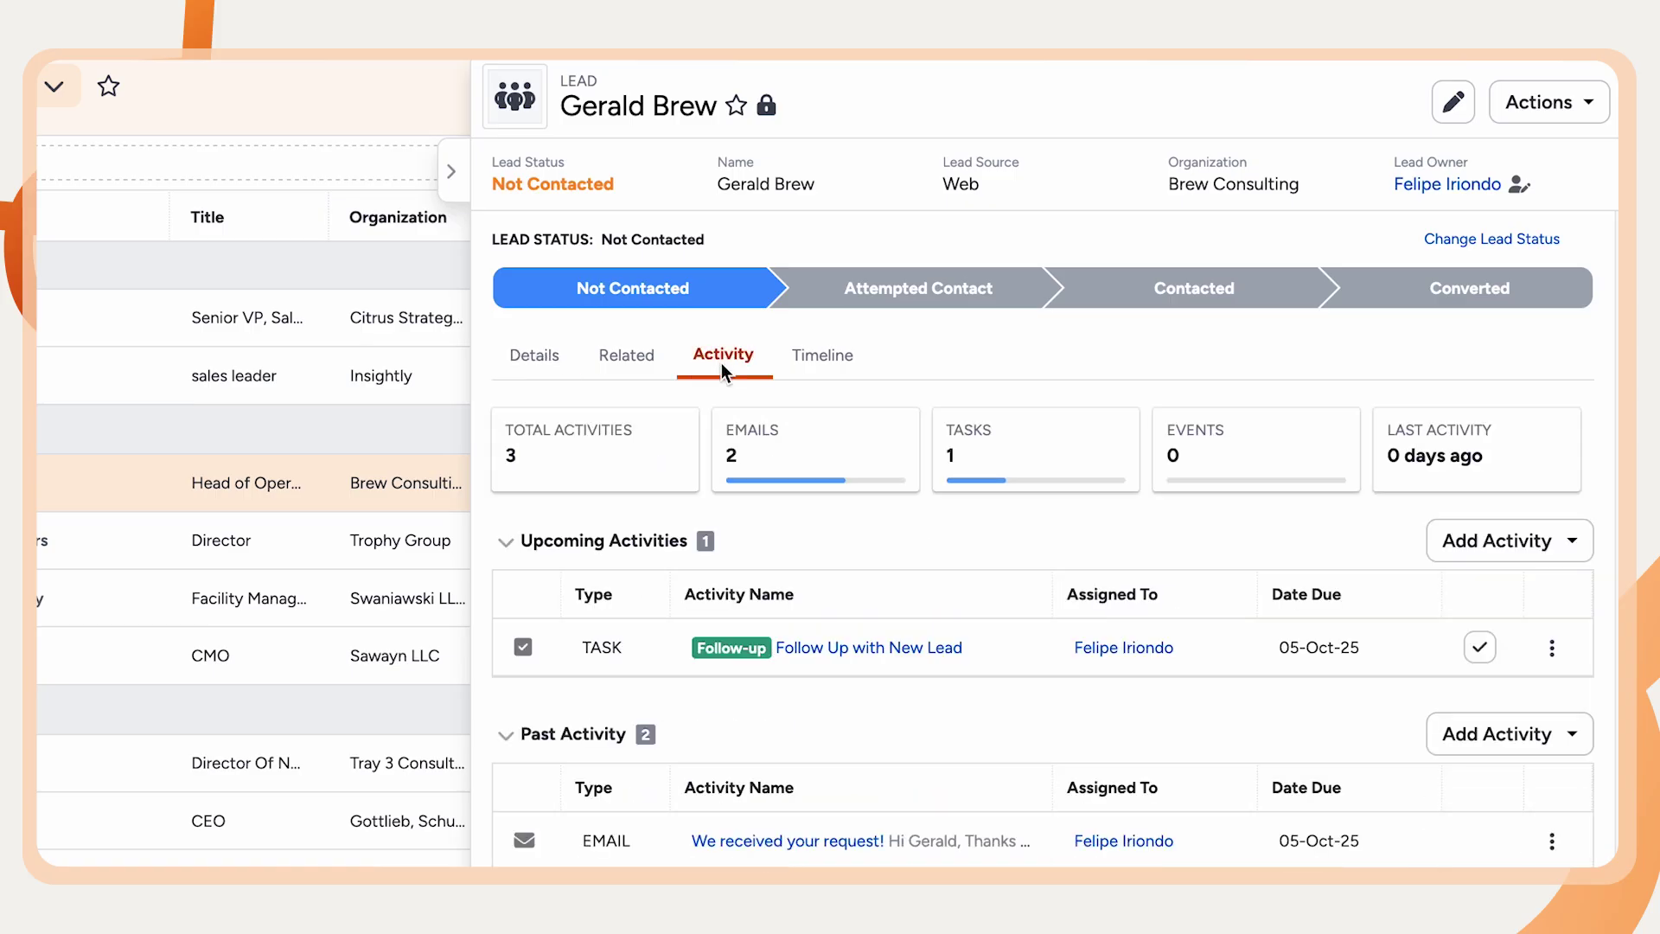
scroll(721, 363, down, 2)
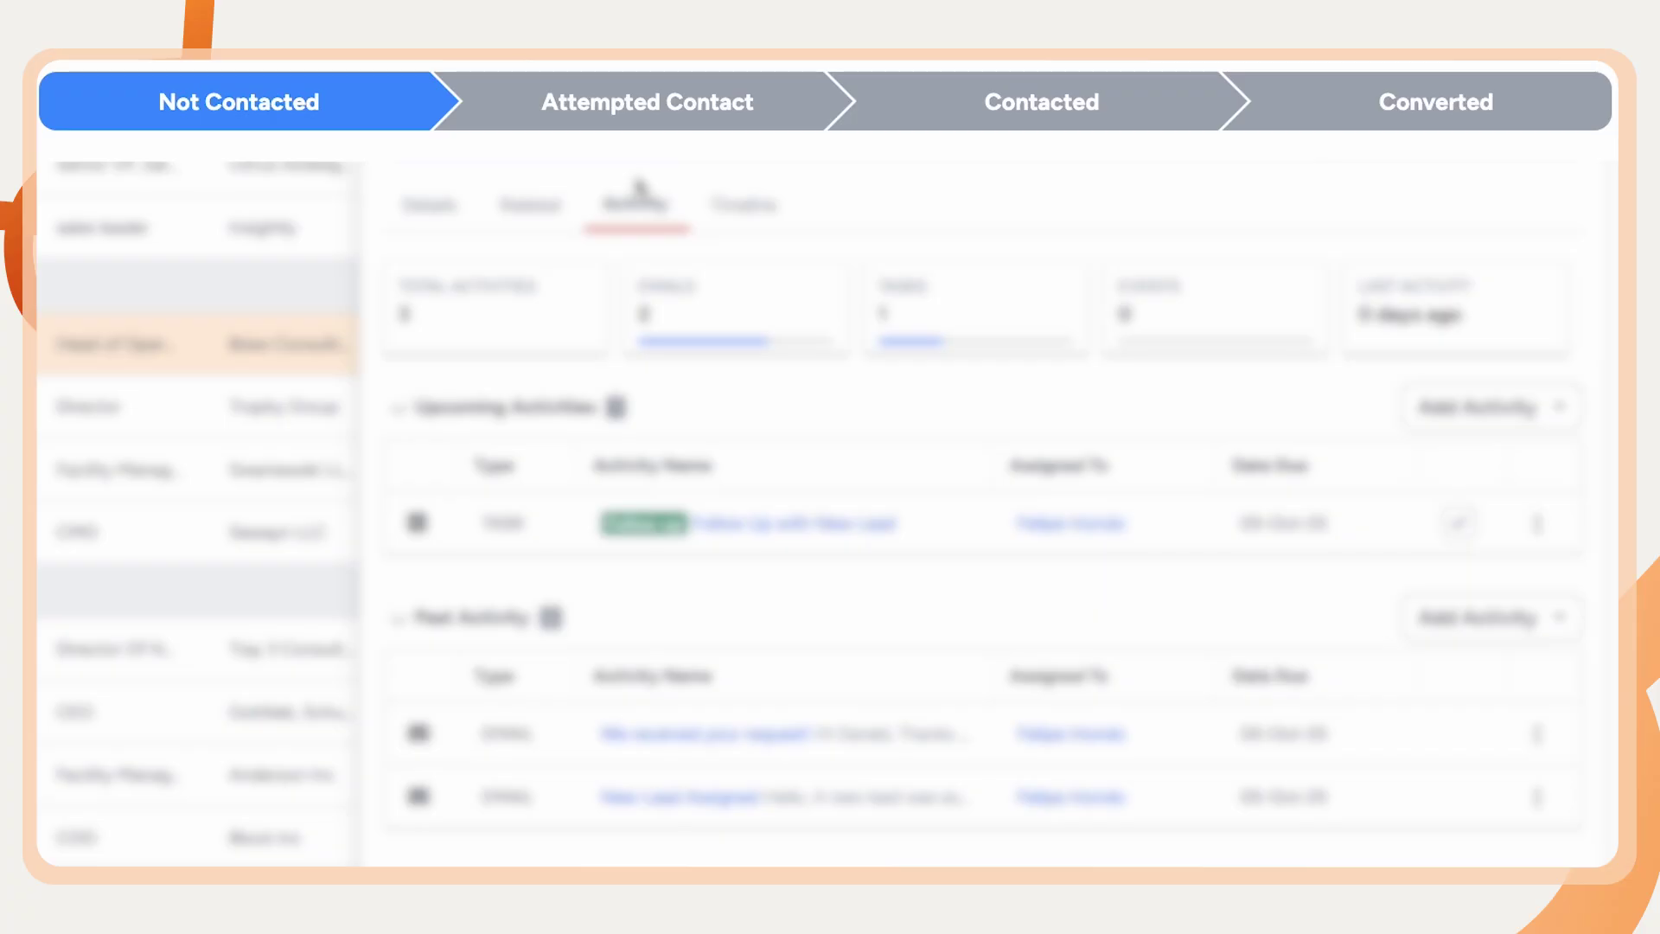
click(848, 149)
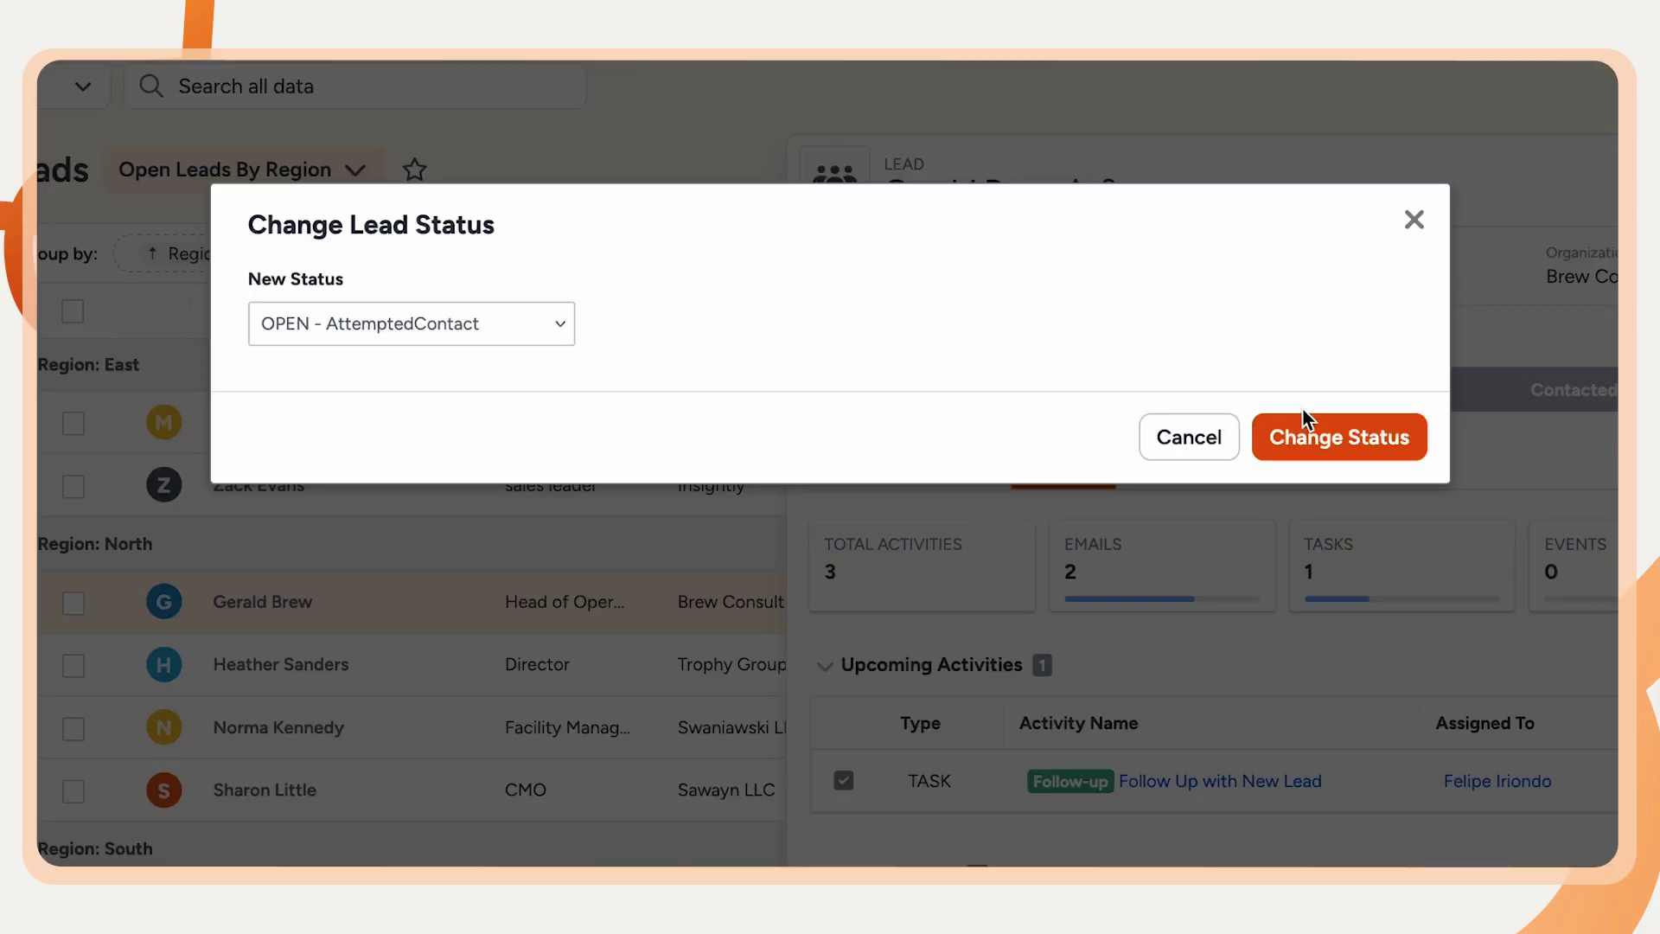
click(1316, 449)
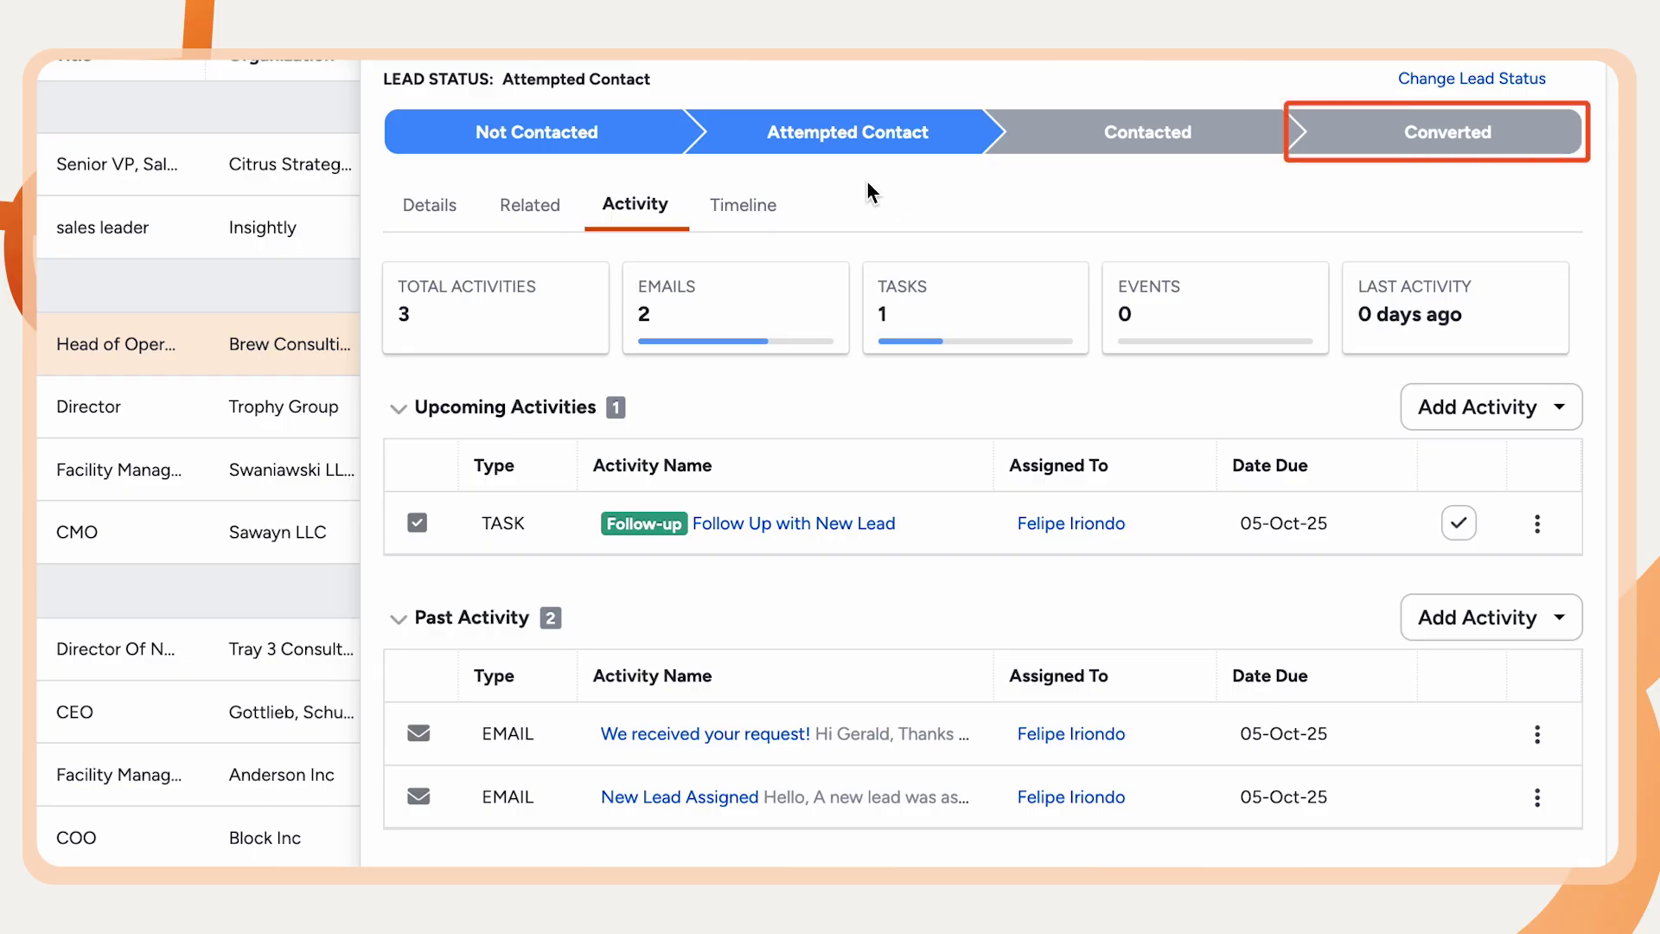
Step: Convert the lead into an opportunity with its linked contact and organization, and check the new opportunity's activity
click(1454, 131)
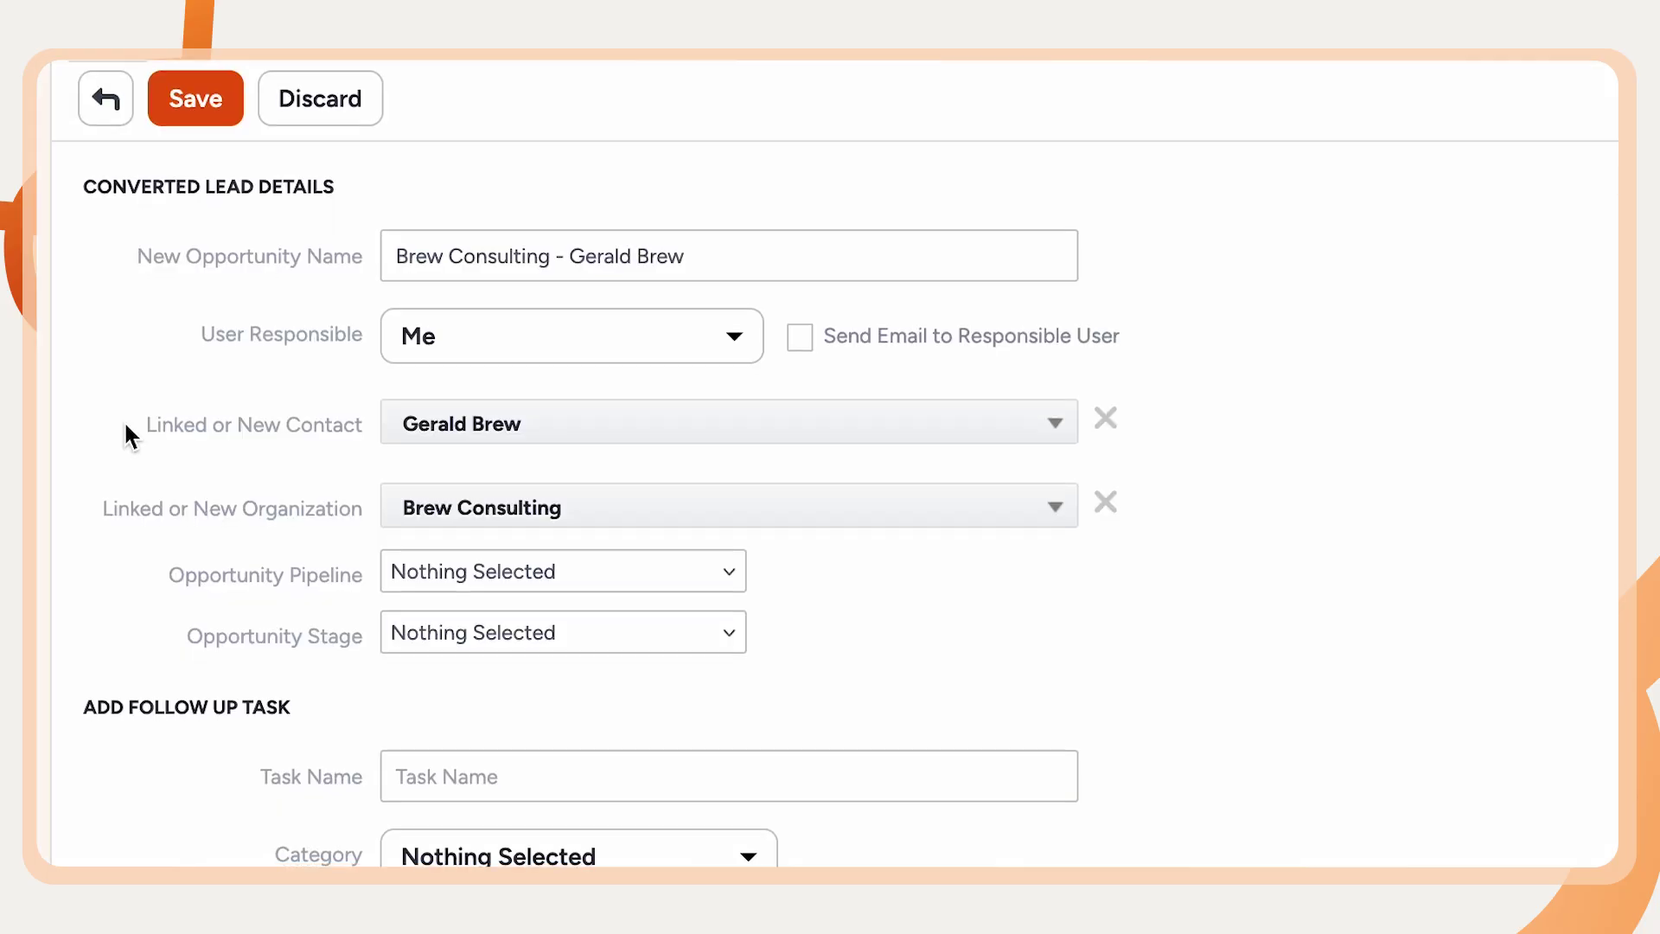
scroll(126, 429, down, 6)
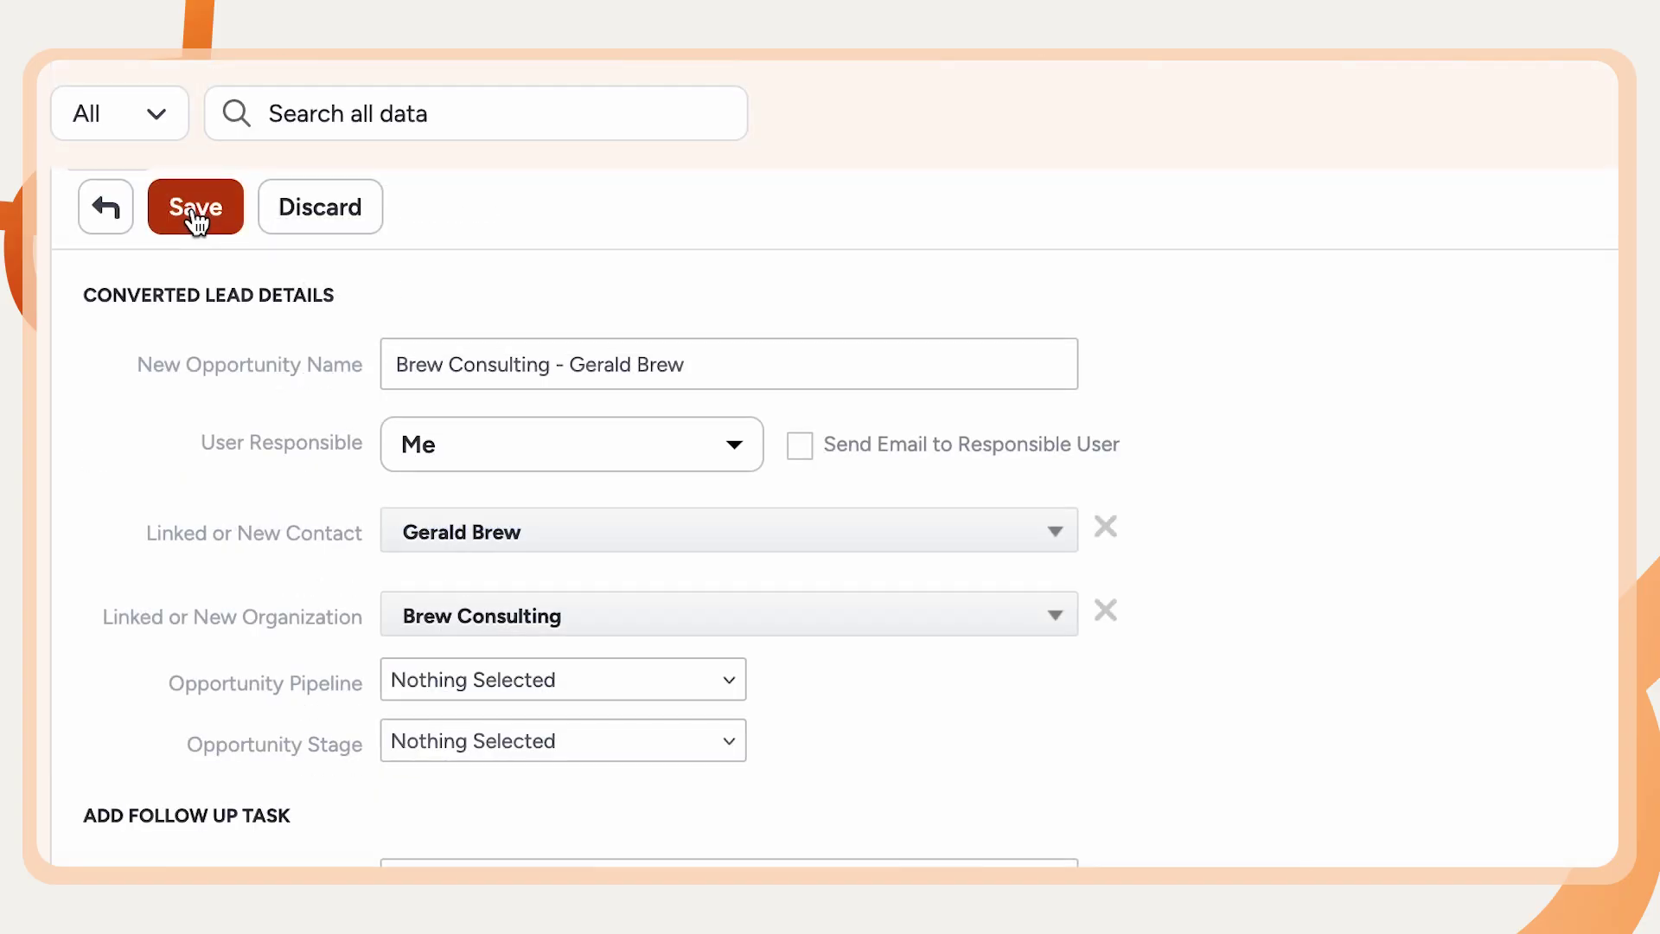
click(194, 211)
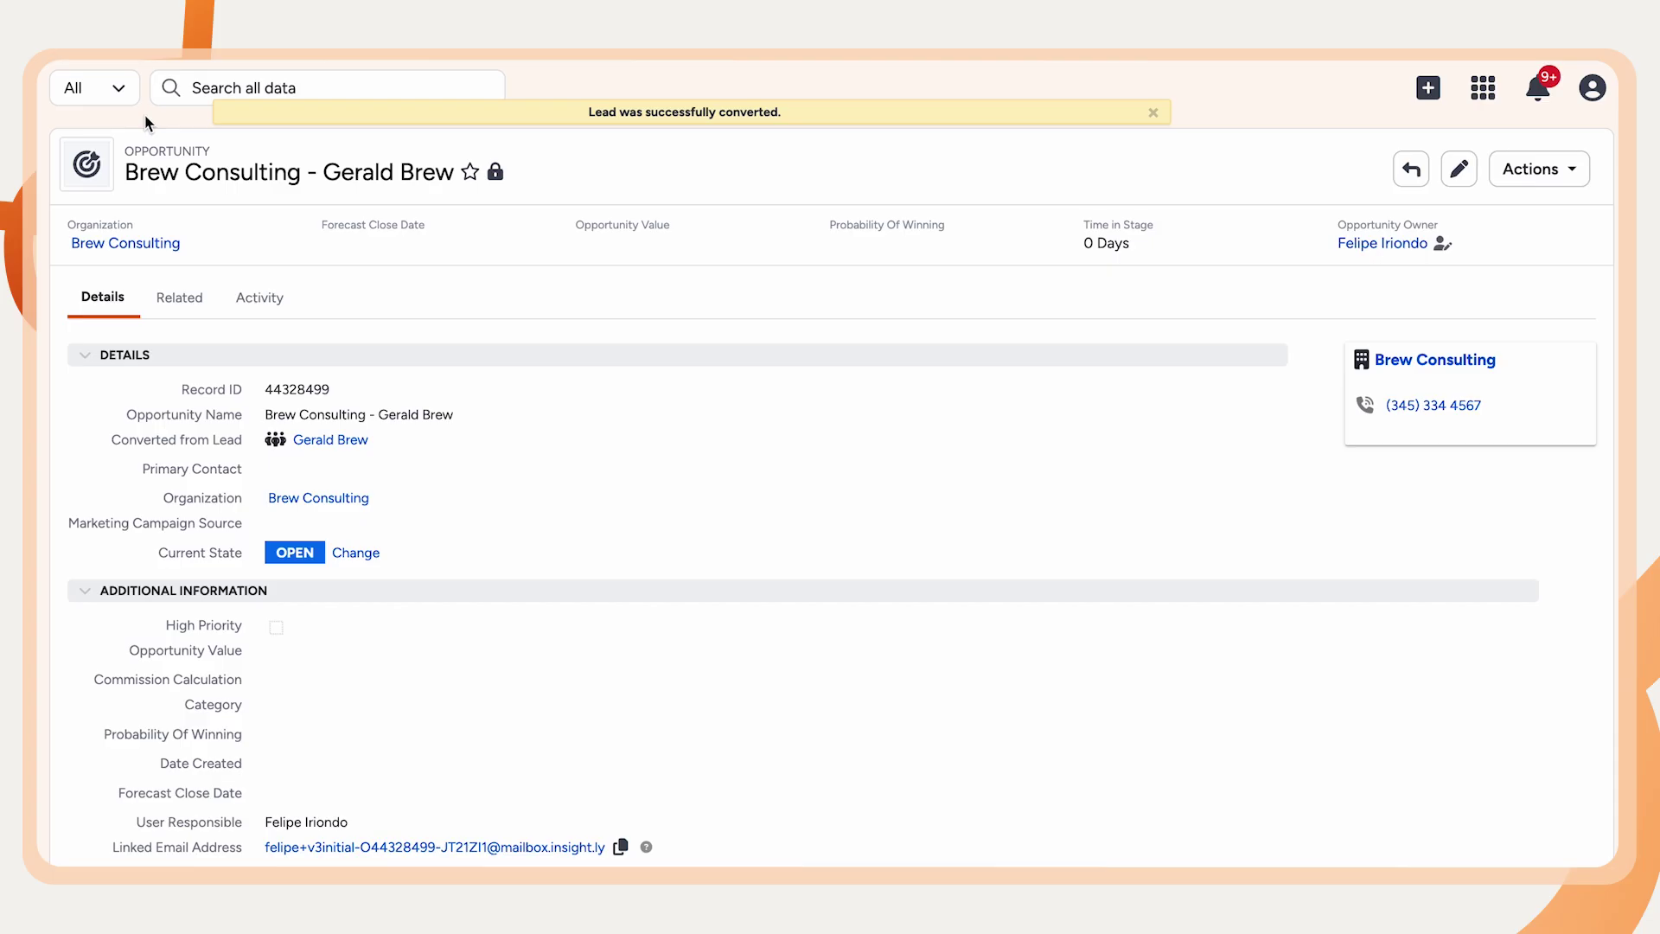
click(261, 302)
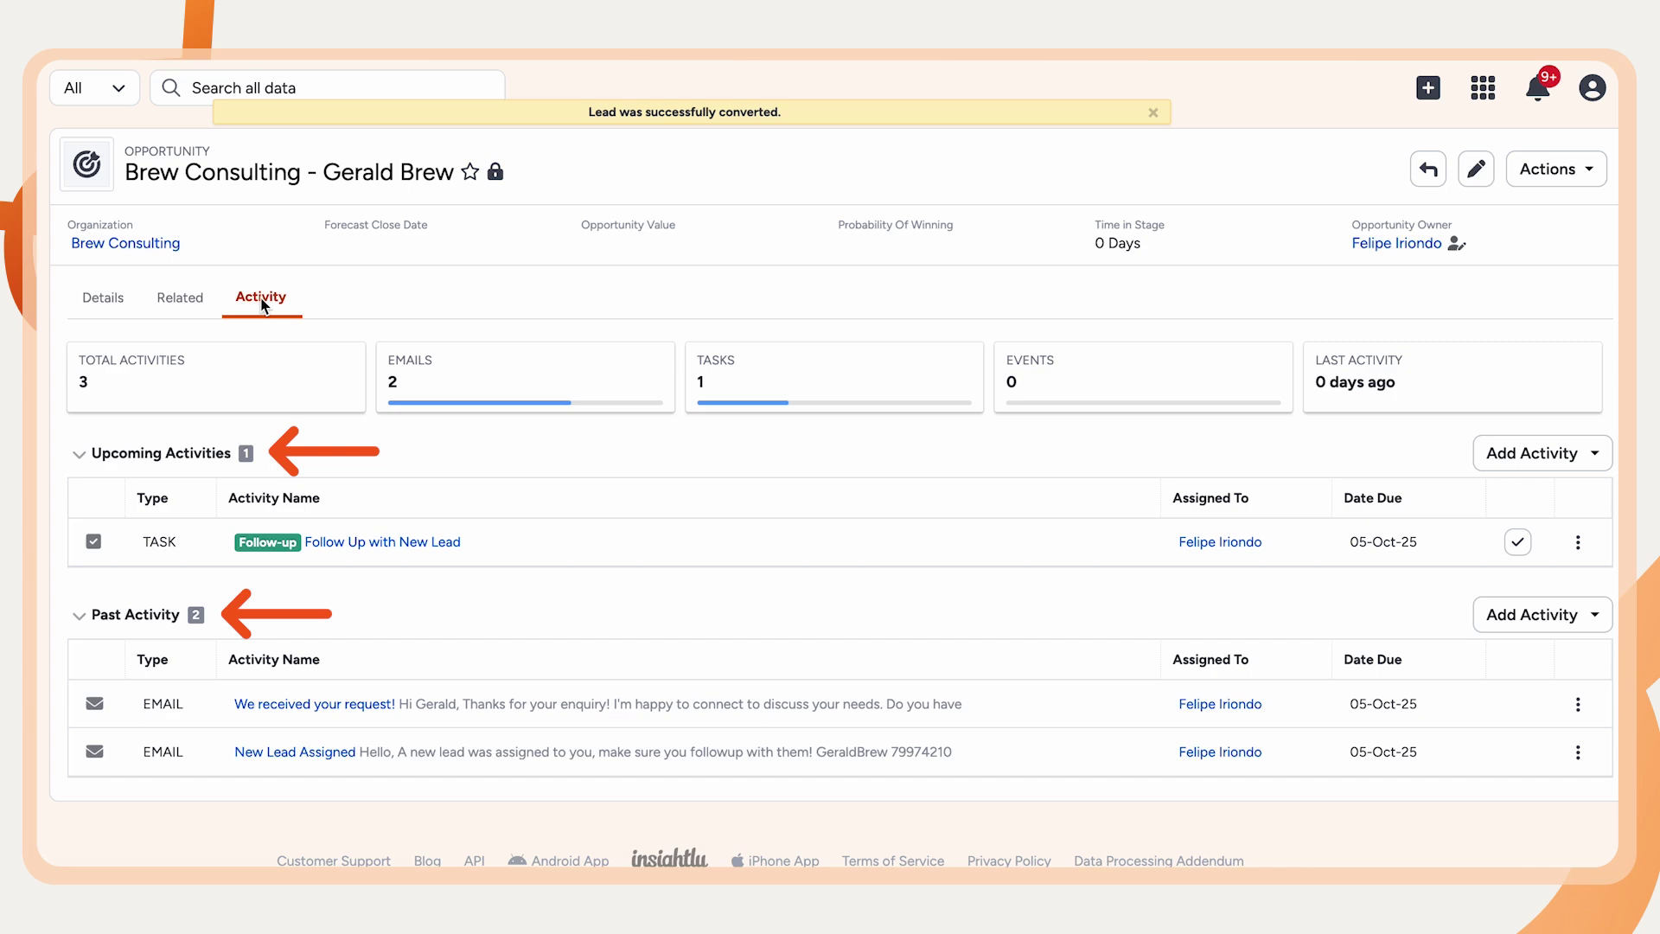
click(119, 298)
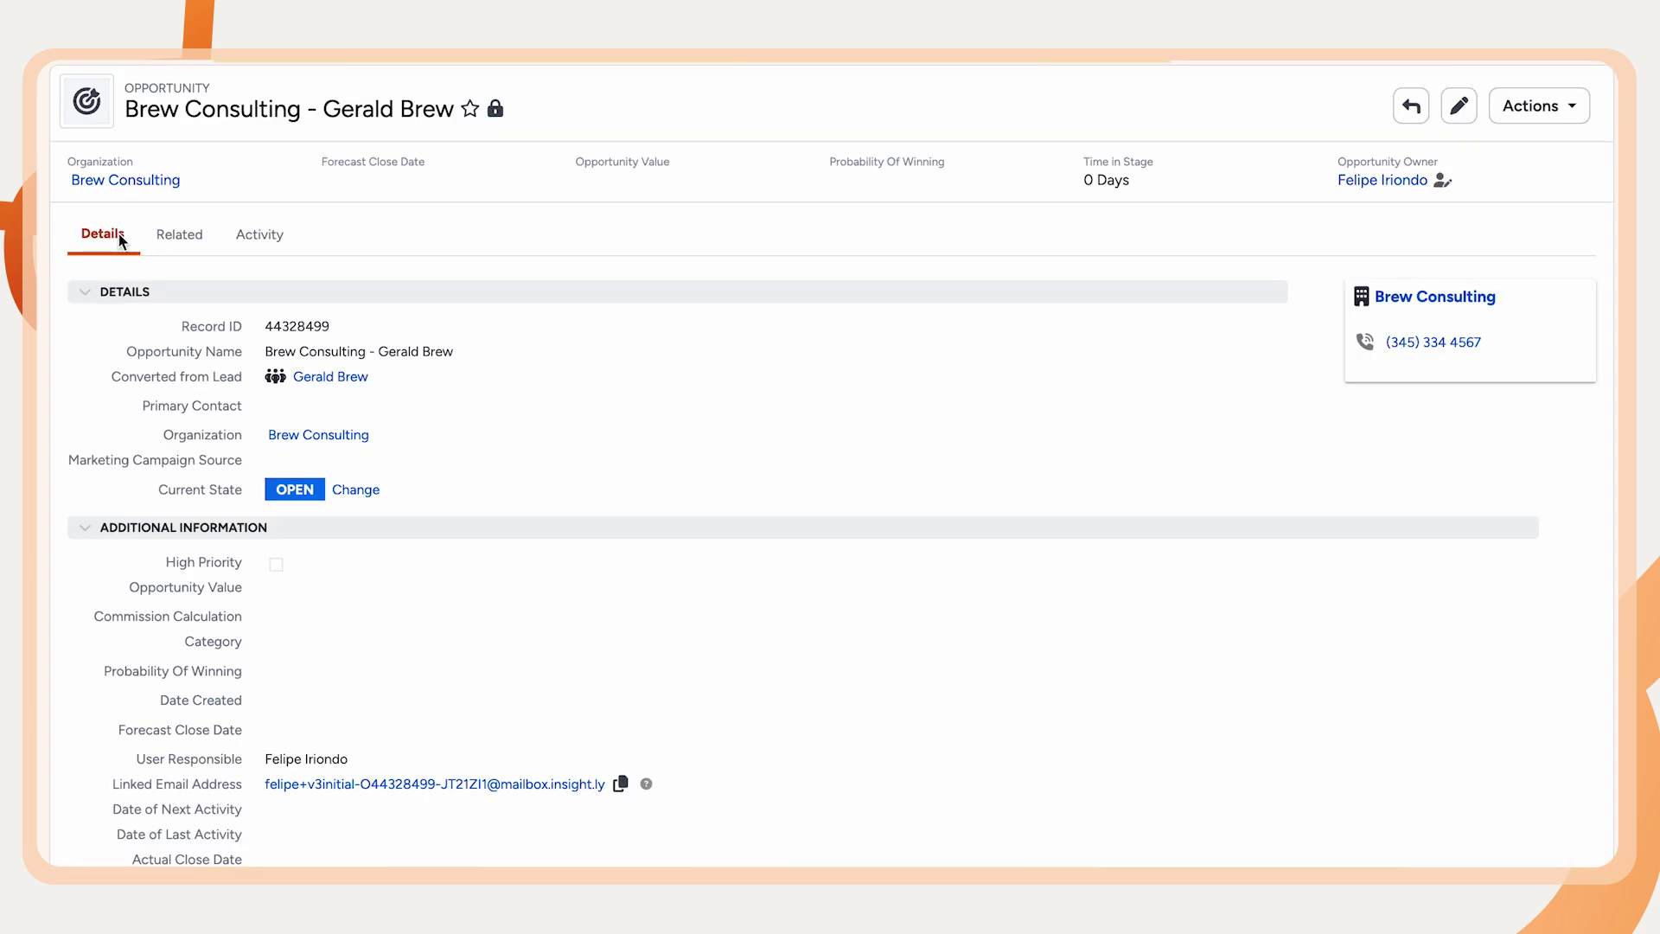
Step: Edit the Brew Consulting opportunity, setting its value to USD 20000 and its pipeline to Upsell Pipeline
click(1458, 105)
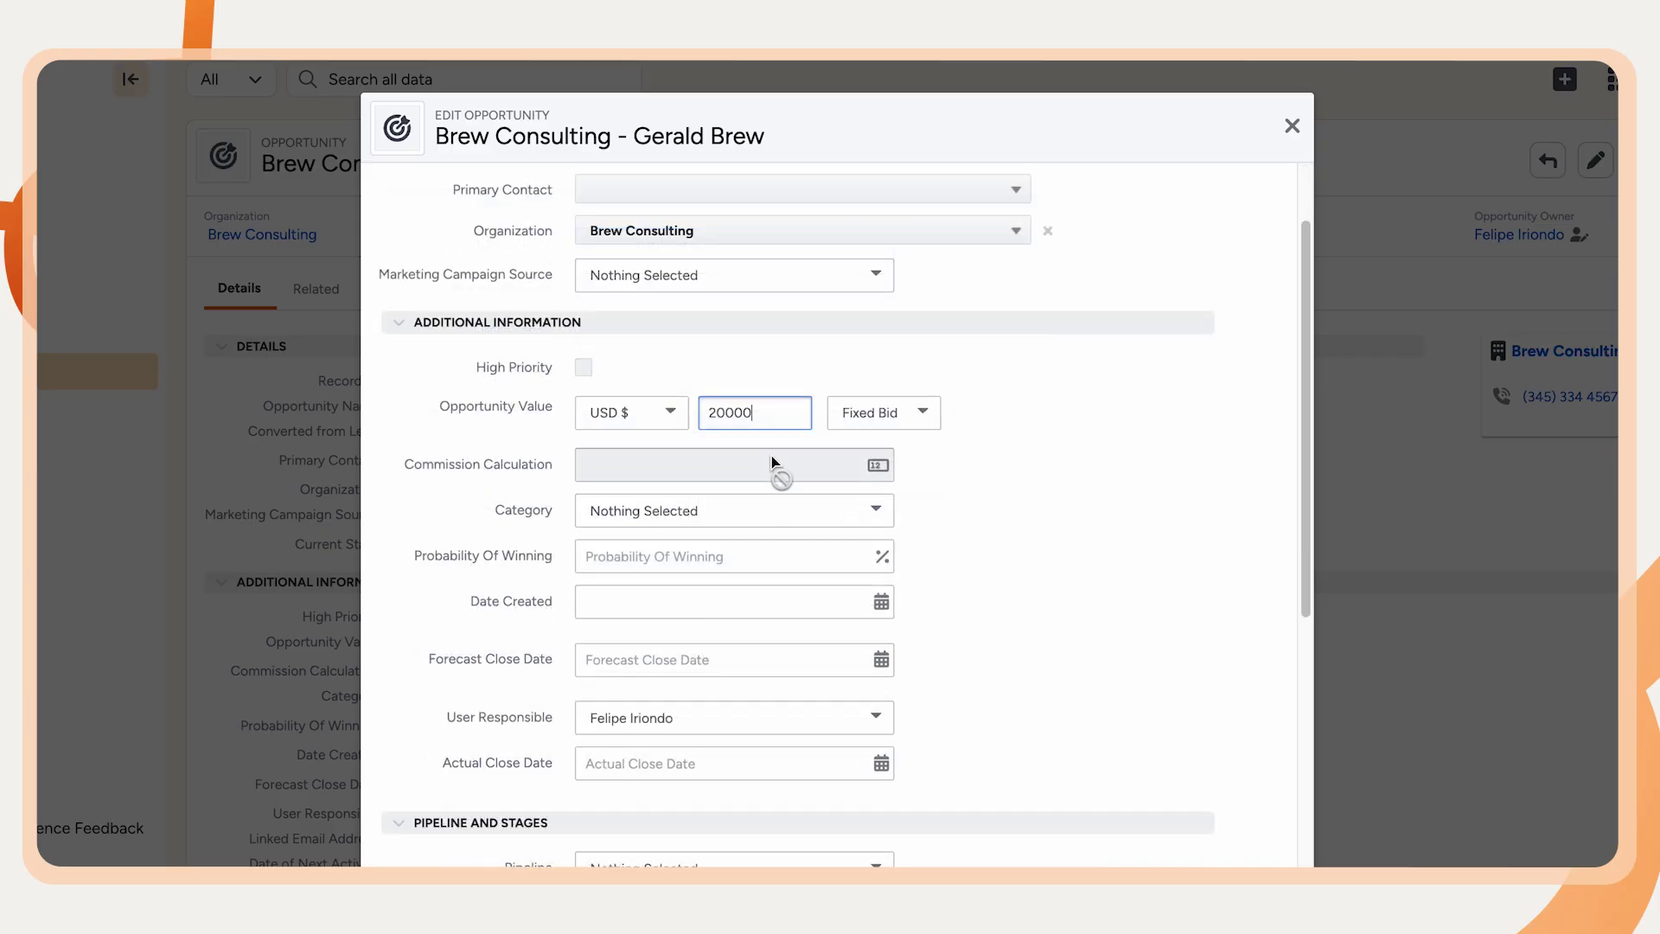
scroll(770, 464, down, 3)
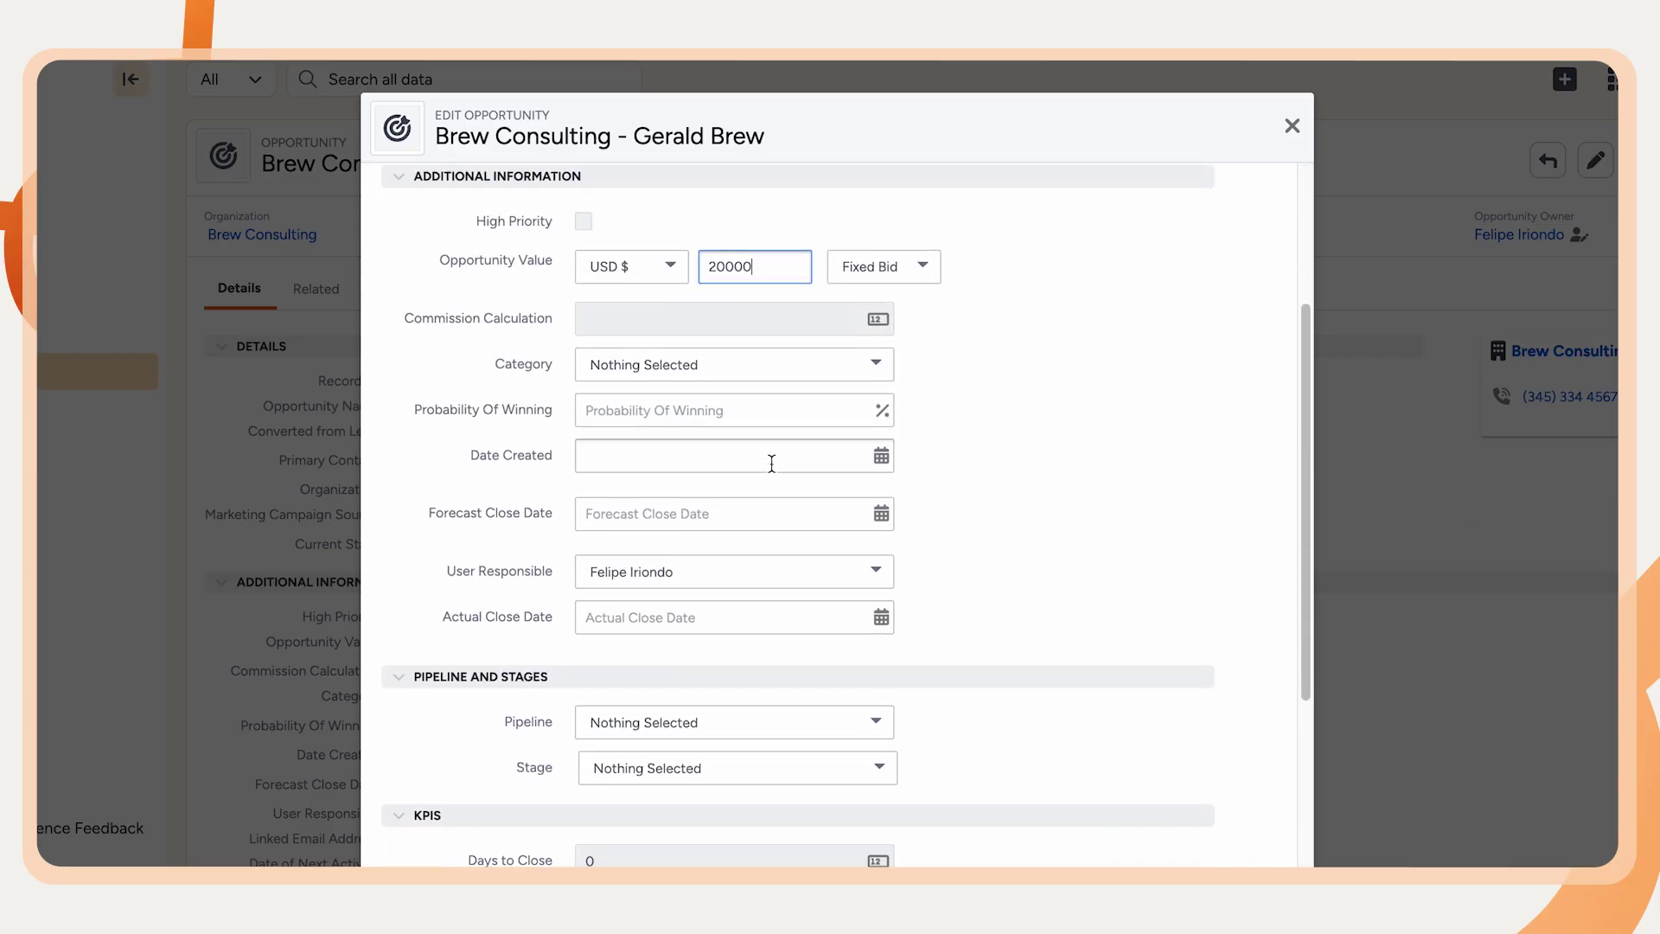
scroll(771, 464, down, 2)
click(773, 615)
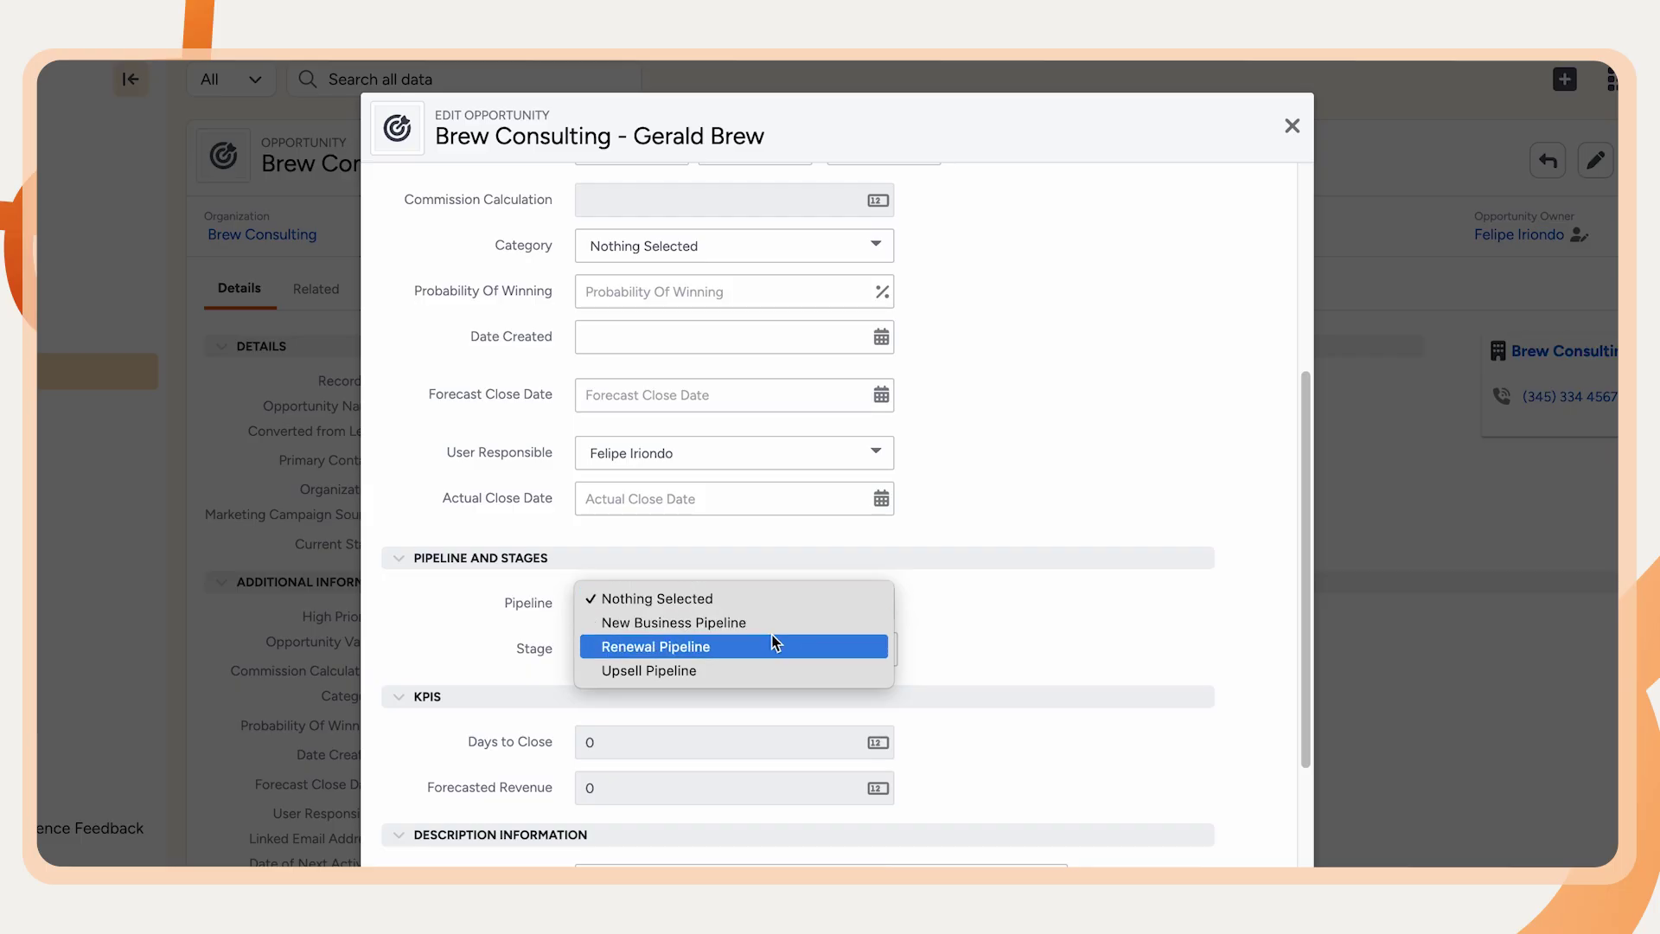
click(771, 674)
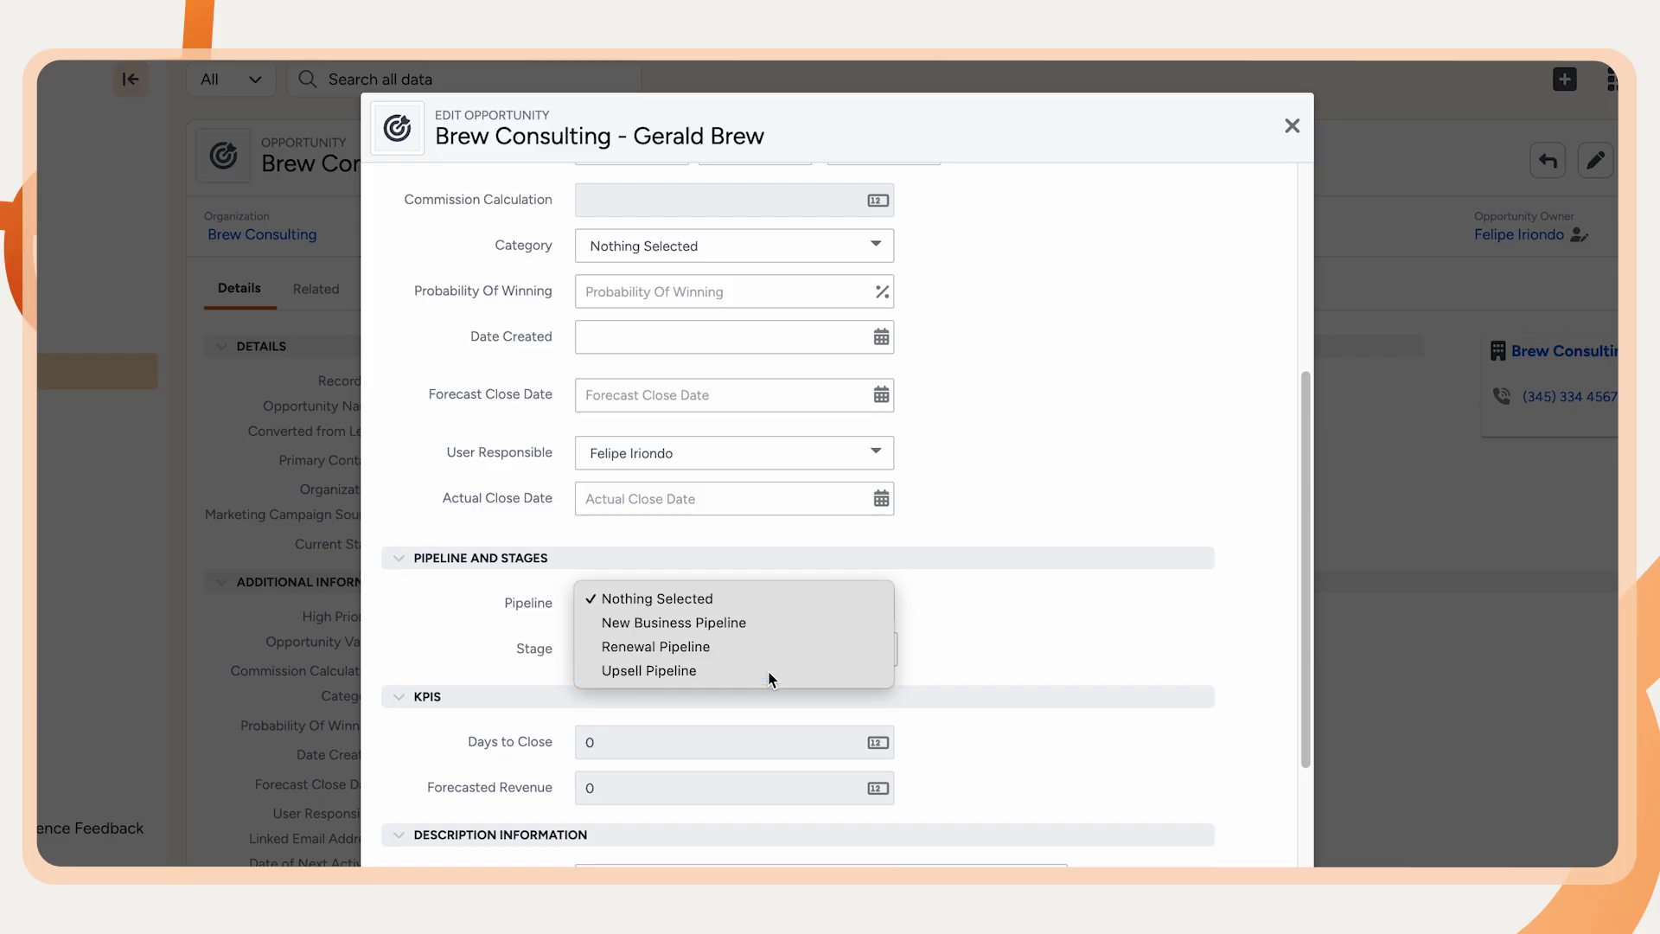
scroll(772, 678, down, 1)
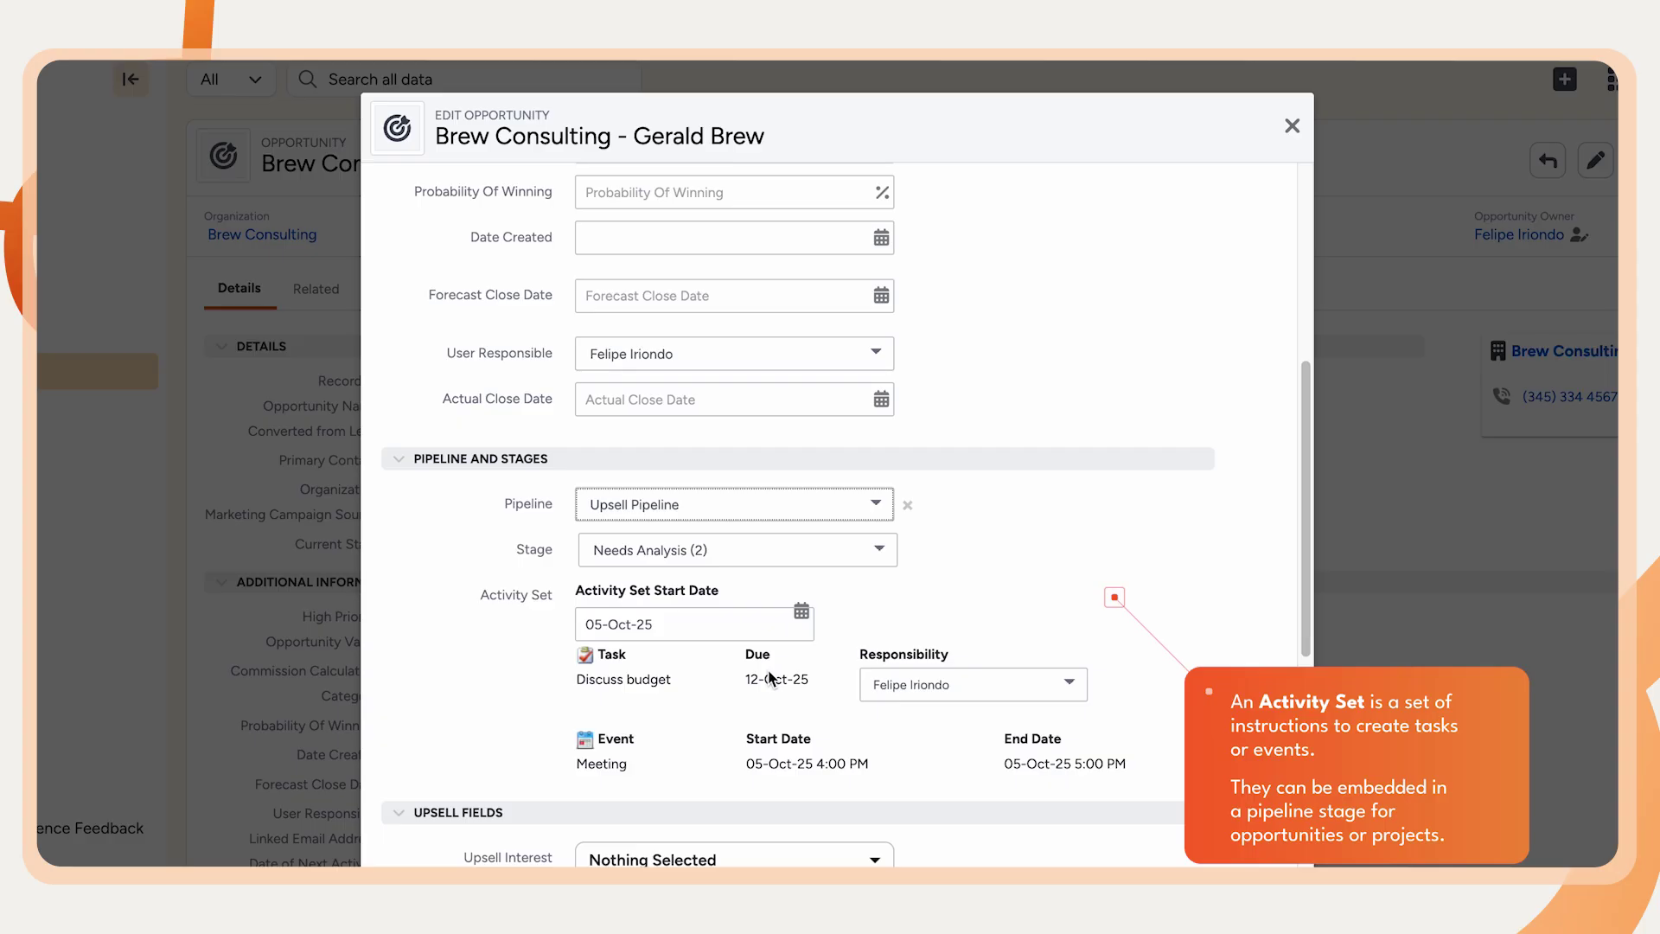
scroll(771, 679, down, 2)
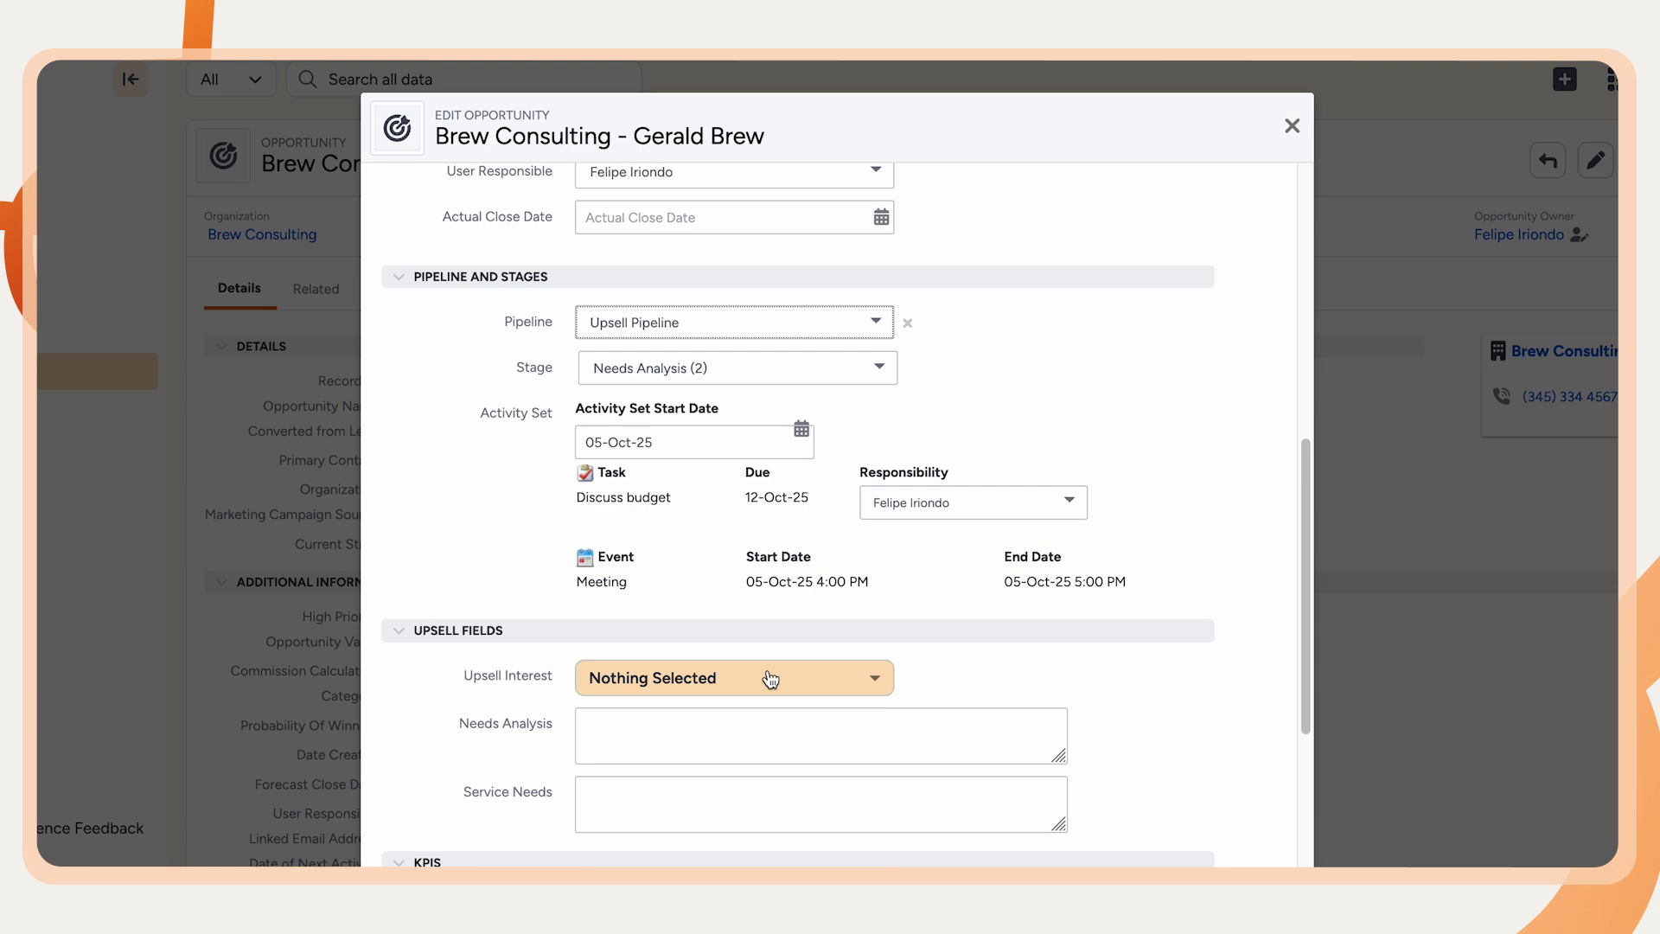
Step: Try New Business Pipeline on the opportunity to compare its fields, set it back to Upsell Pipeline and save
click(734, 333)
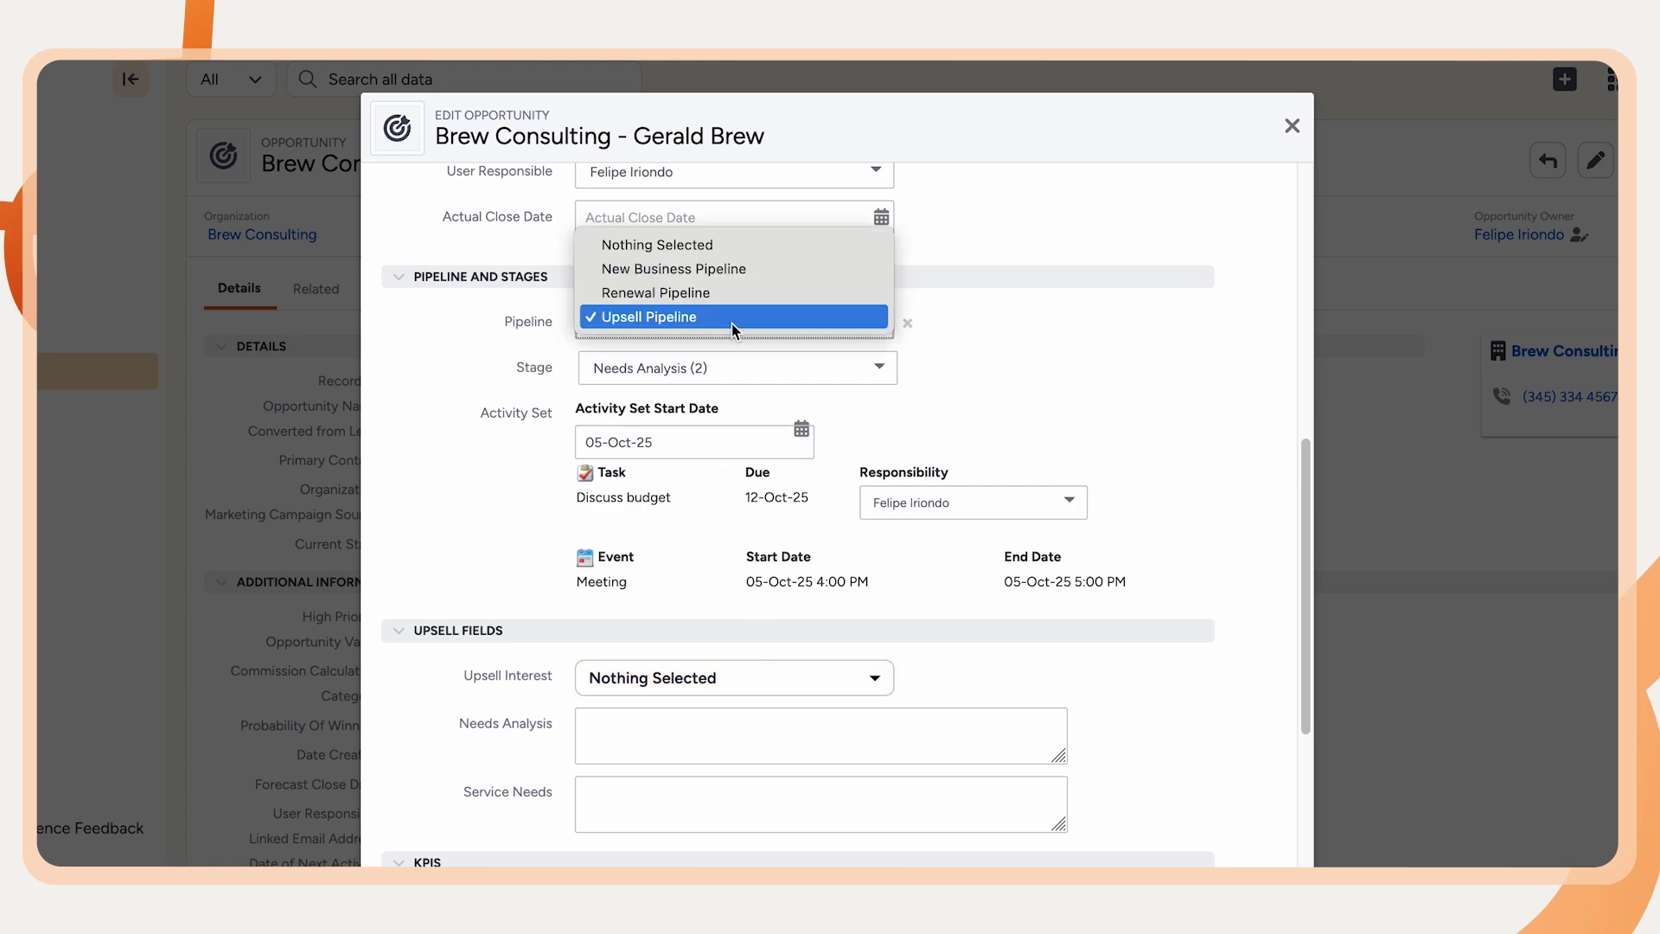
click(740, 272)
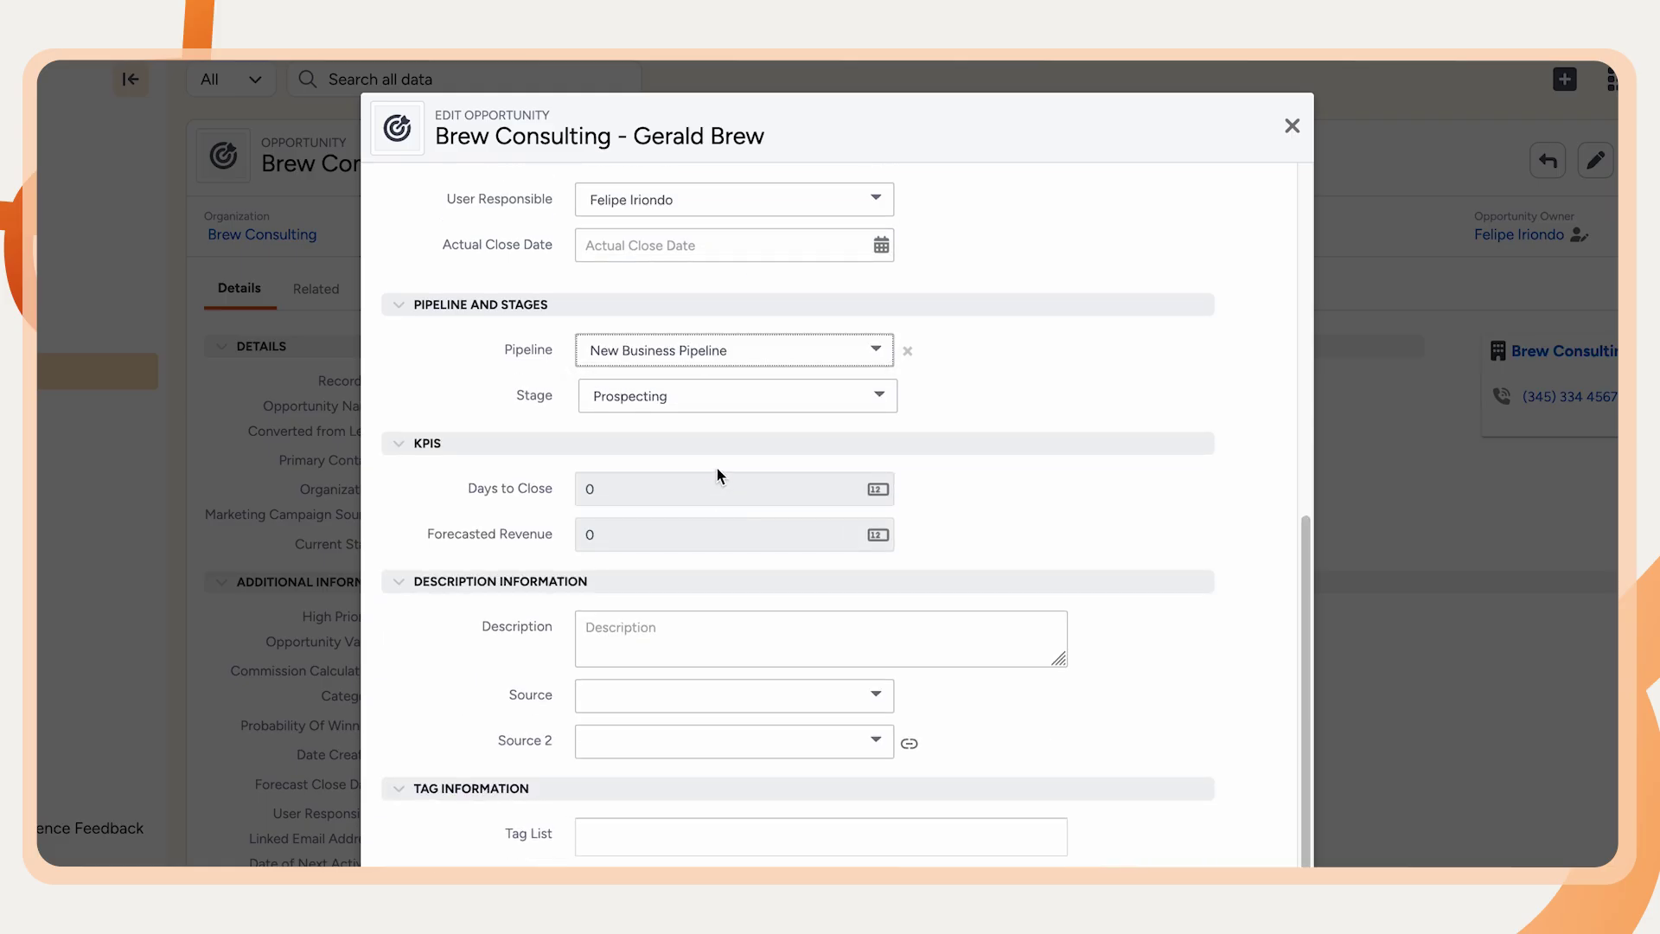
click(698, 367)
click(694, 393)
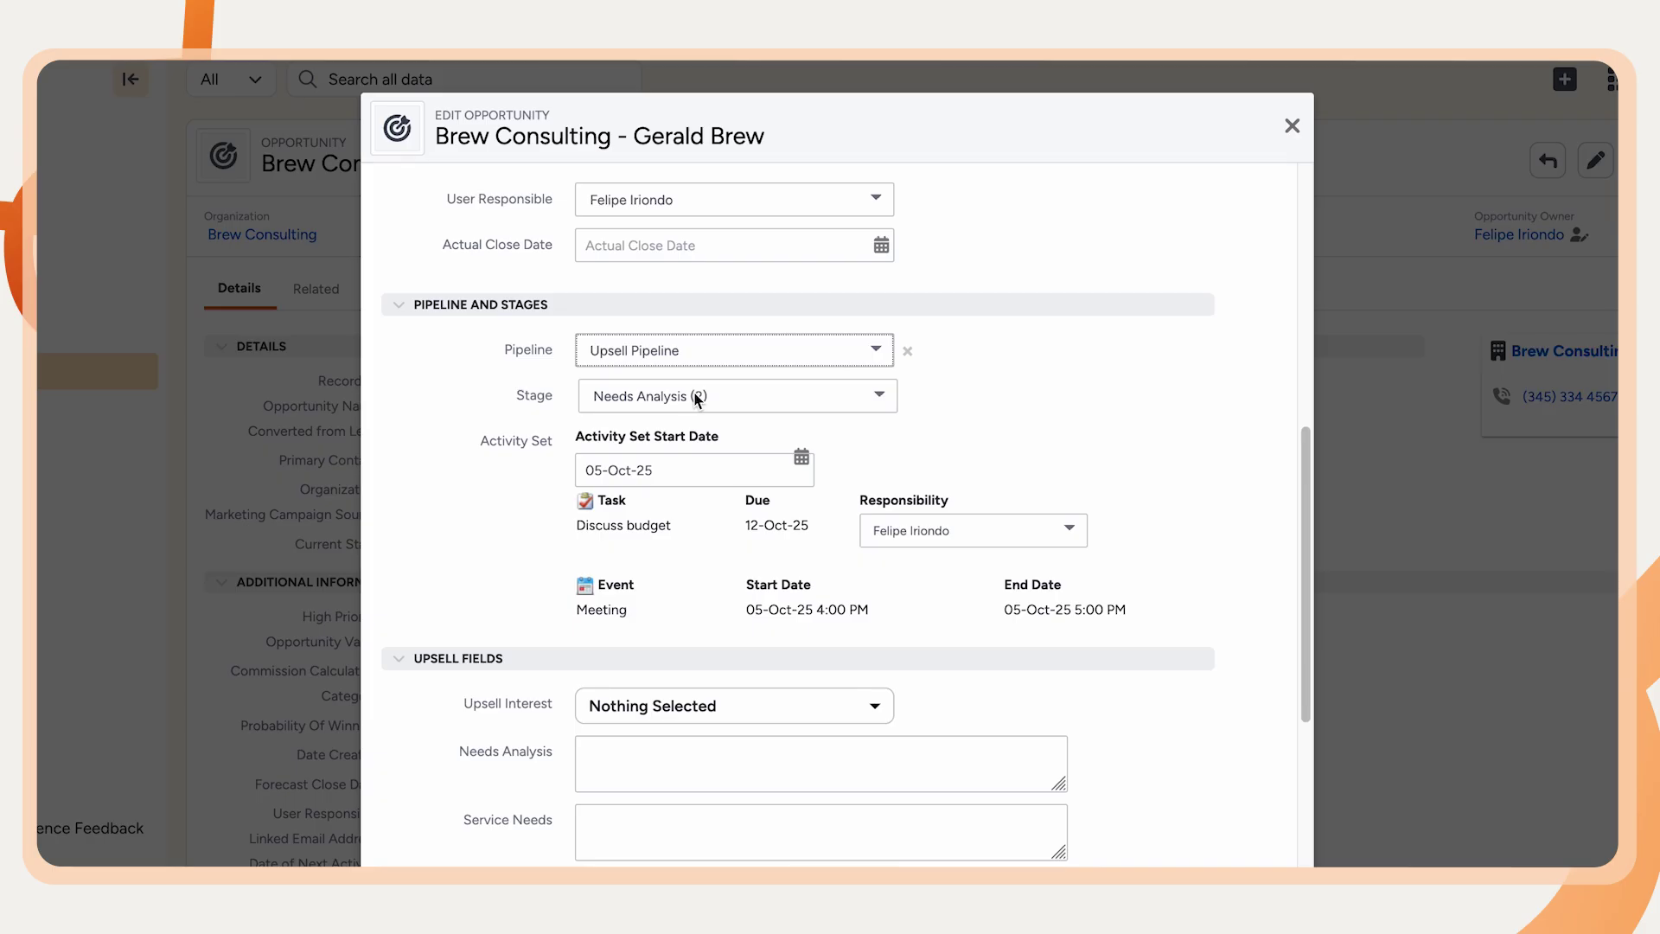
click(1250, 933)
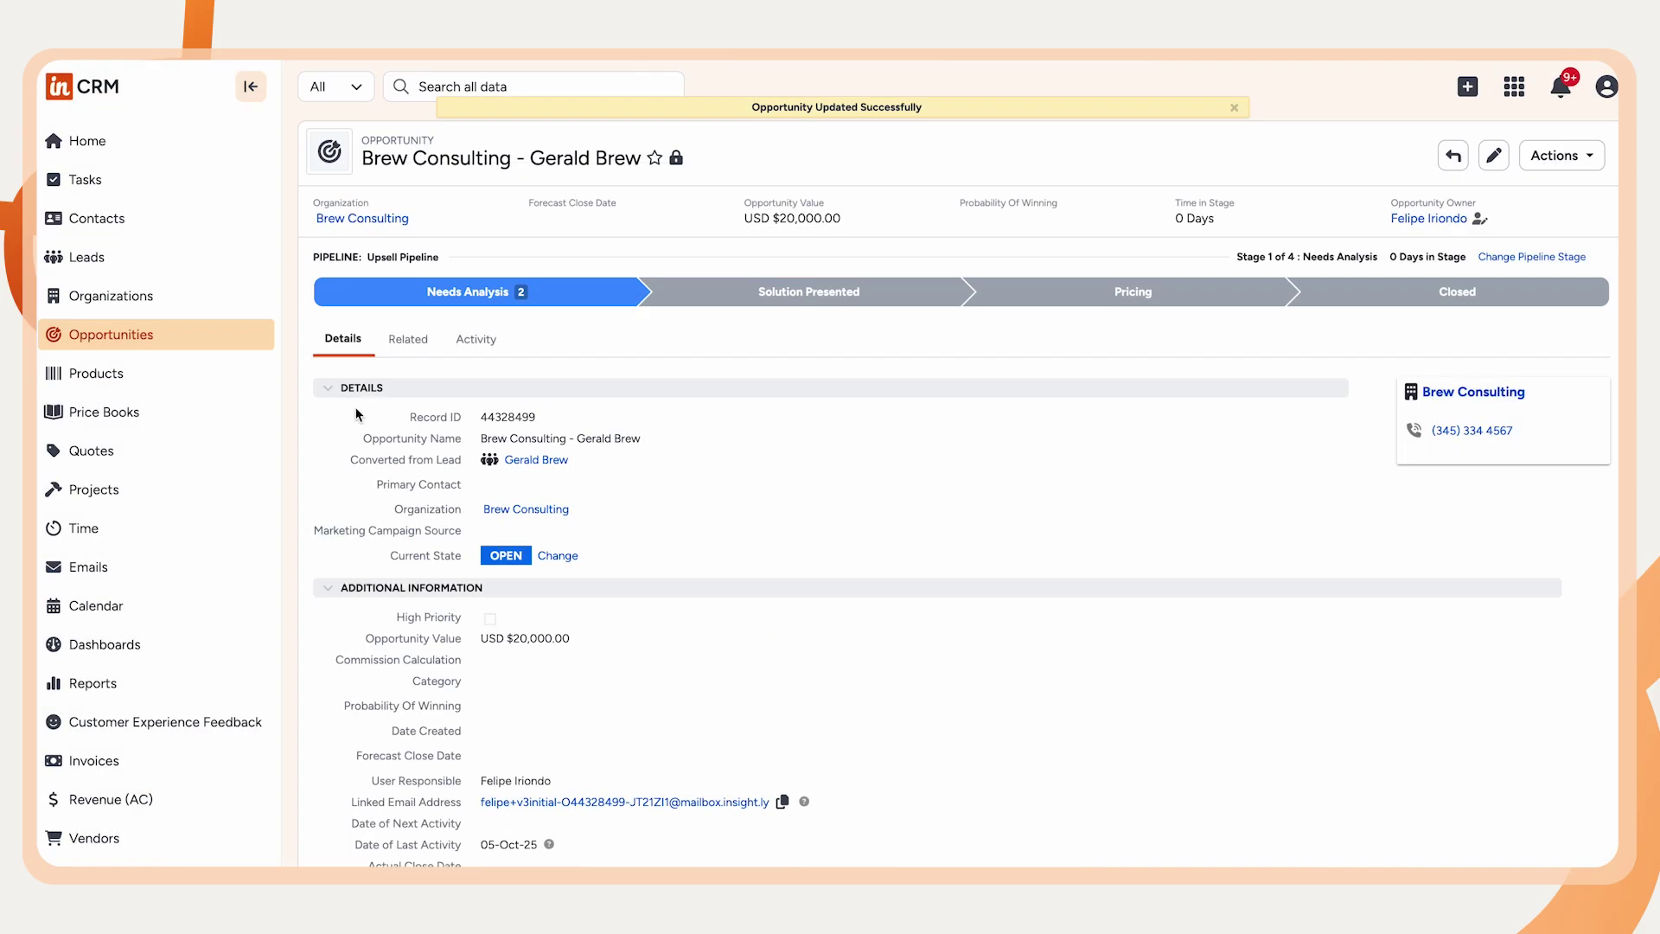
Step: Show the opportunities list in Kanban View and move the Warbucks Industries- Service Upgrade card to the Pricing stage
click(221, 333)
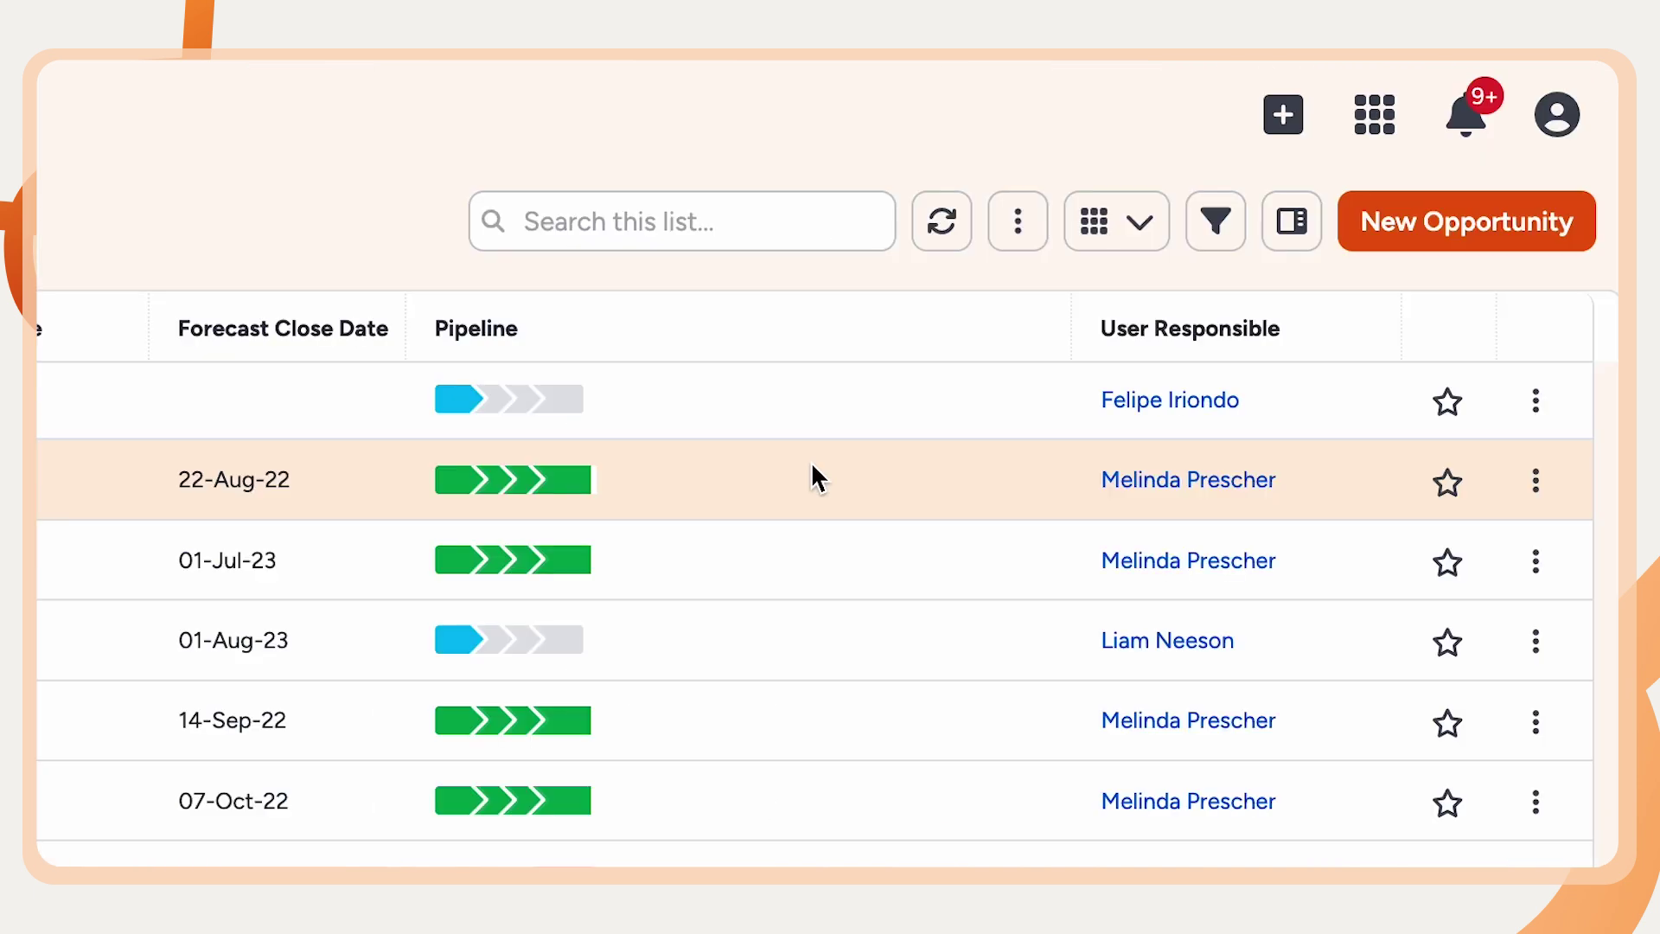
click(1133, 249)
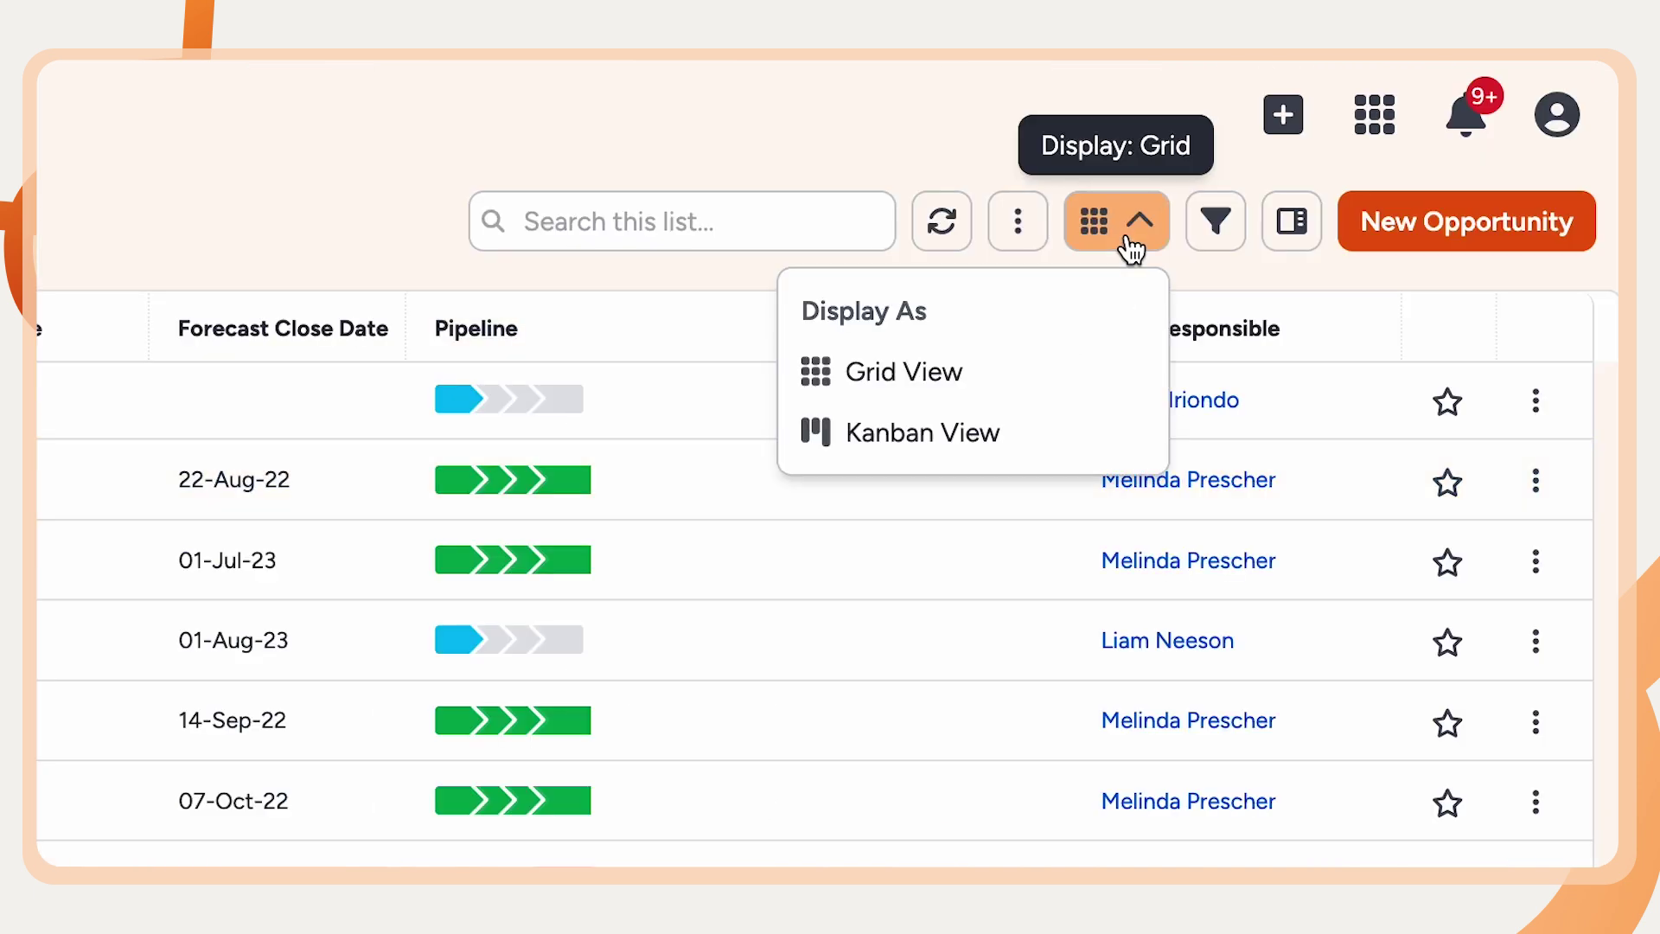
click(1003, 432)
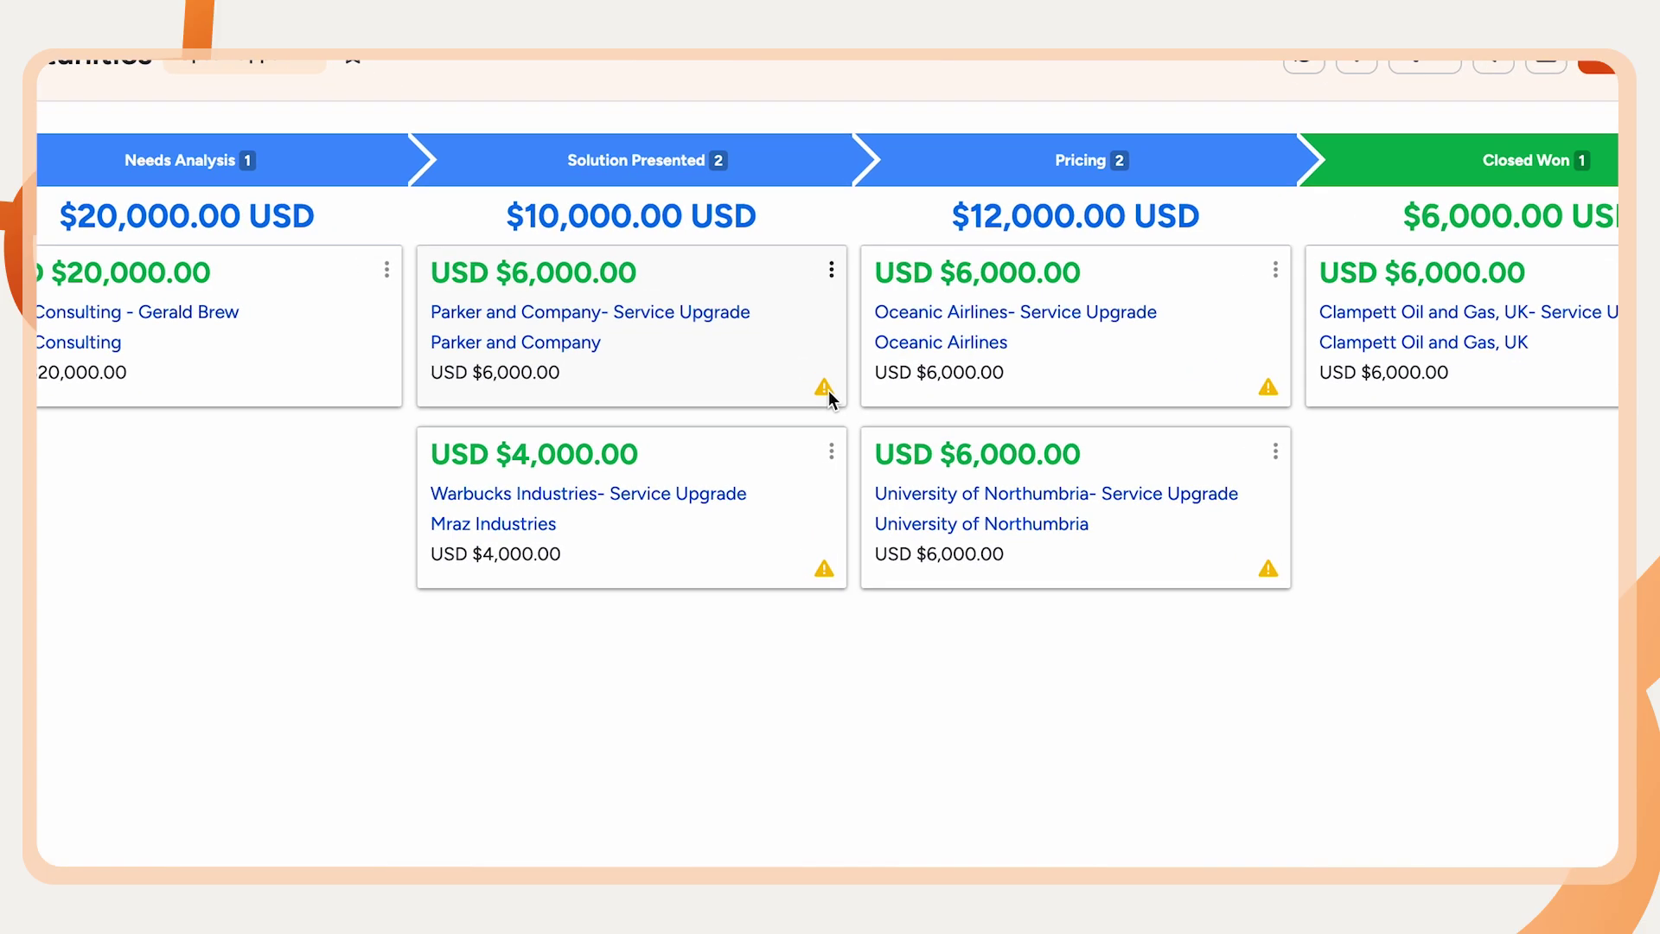
mouse_move(825, 389)
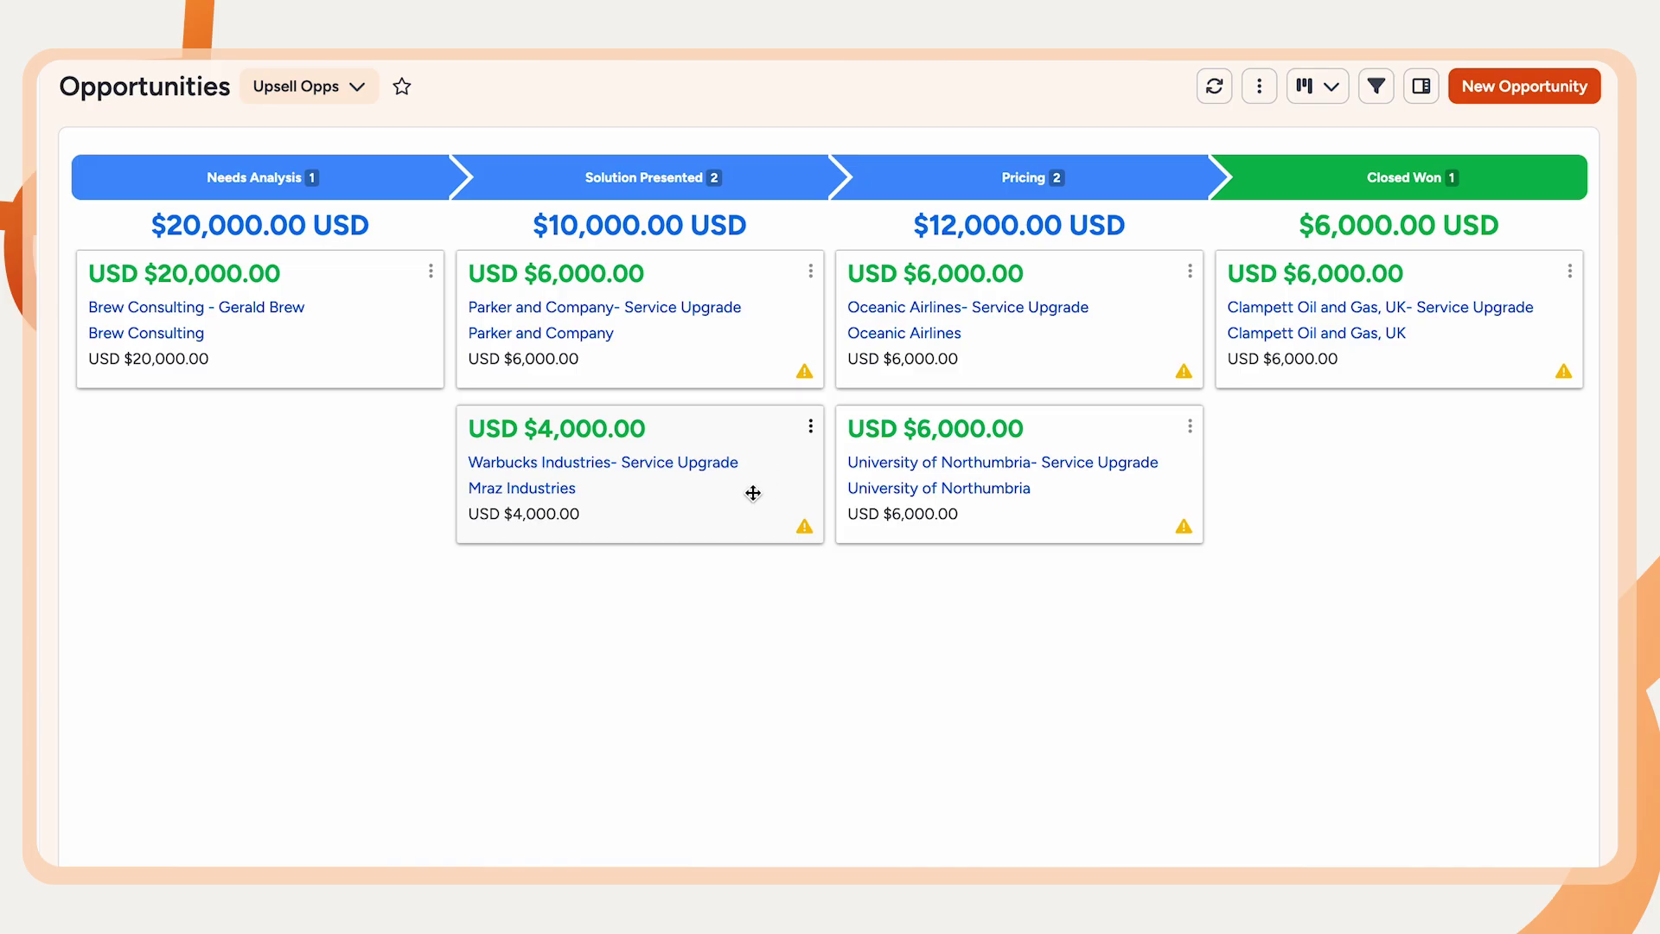
drag(753, 493, 1095, 476)
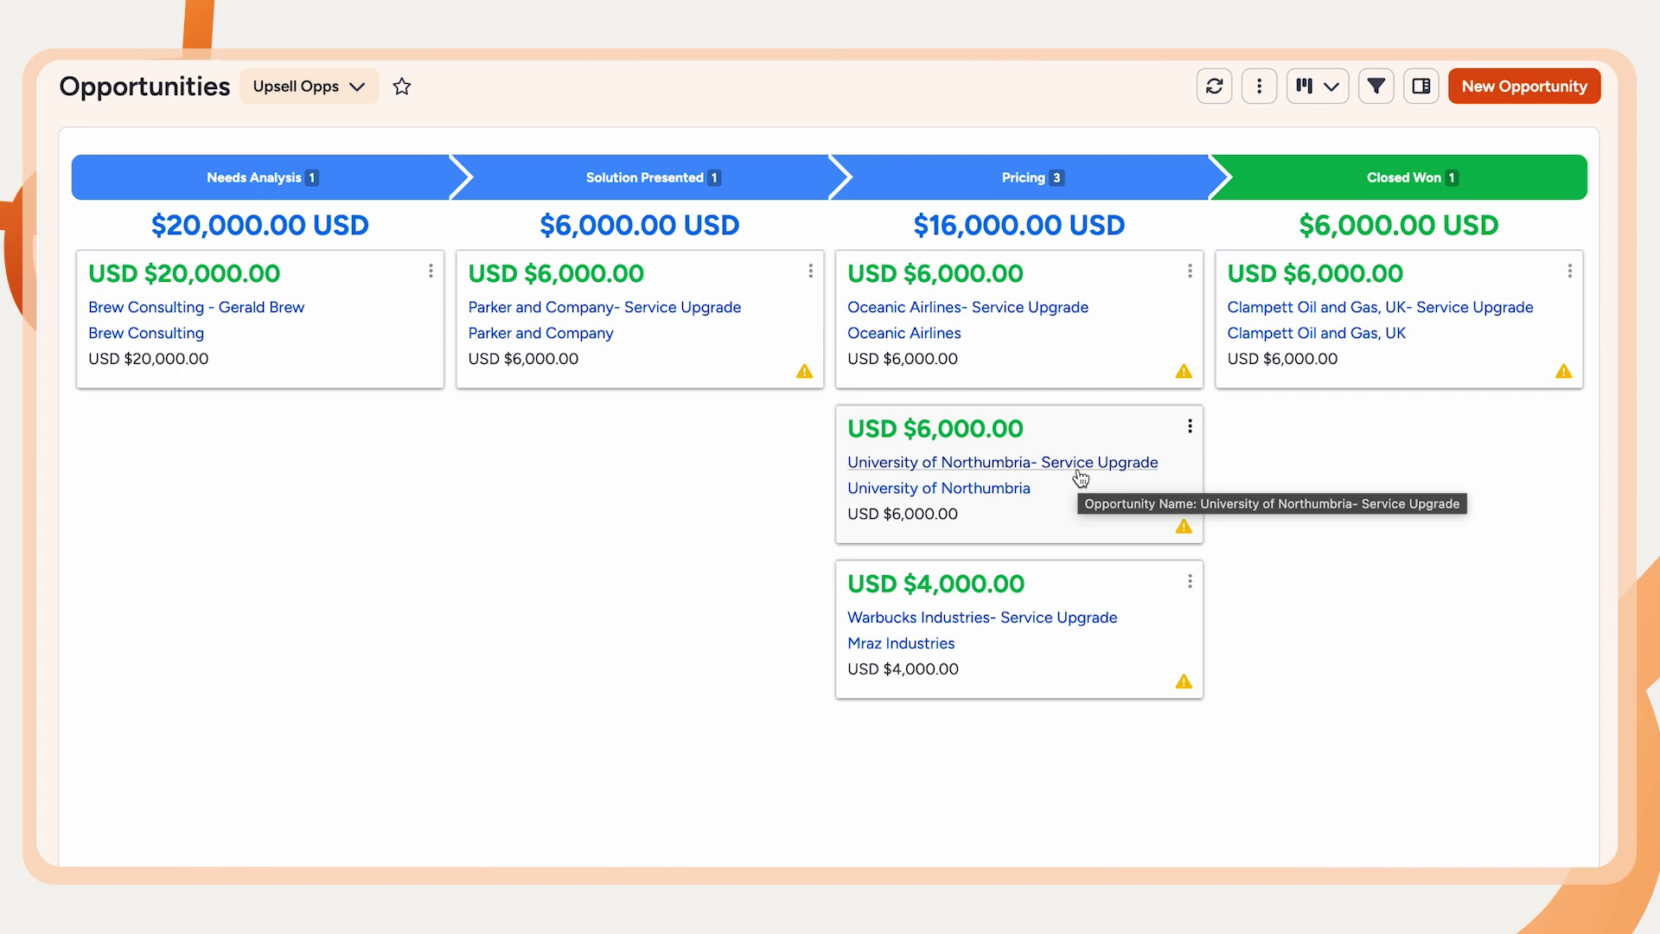
Step: Open the Brew Consulting opportunity from the board, advance it to Solution Presented and close it with the state Won
click(277, 309)
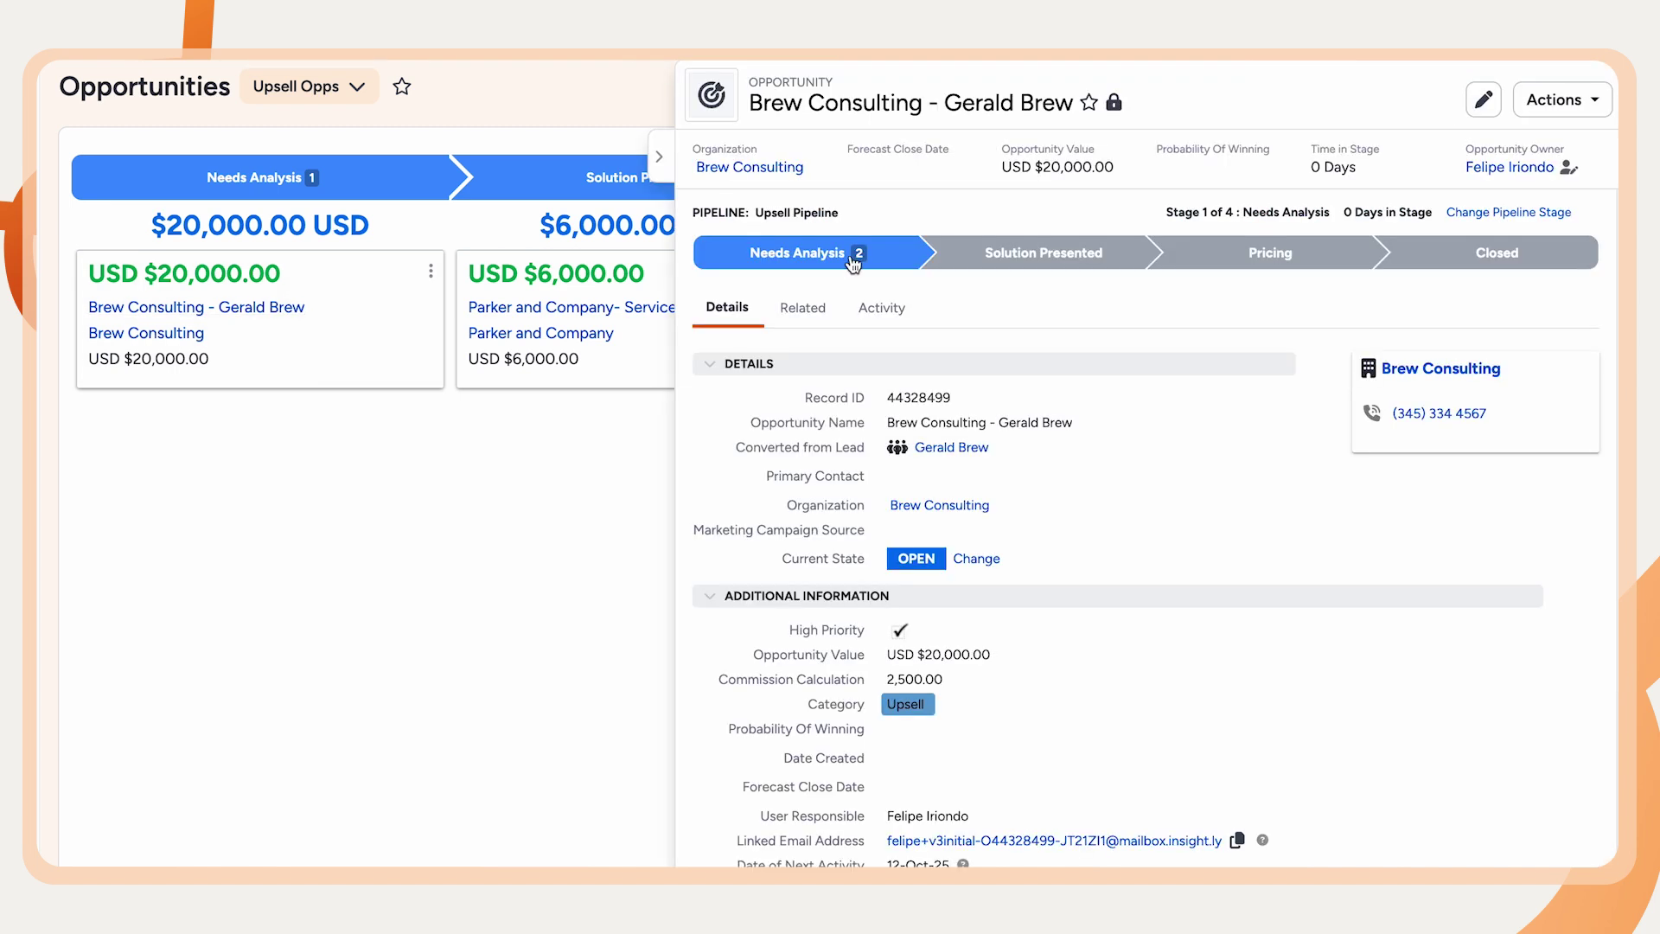
click(1033, 256)
click(1461, 255)
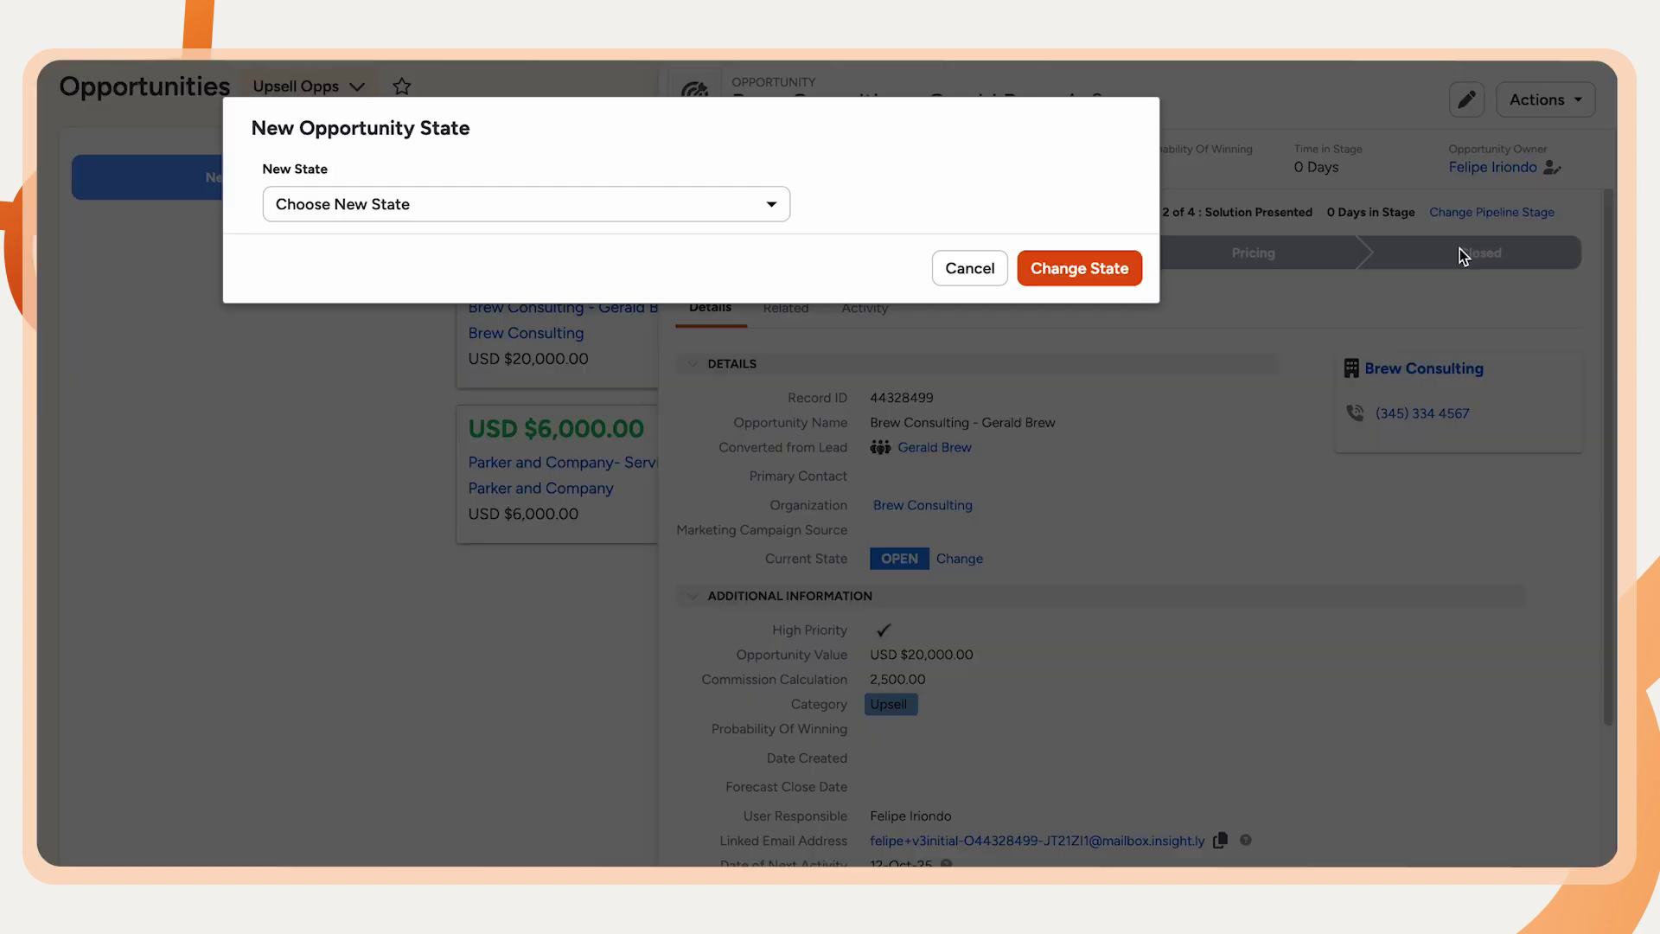
click(600, 216)
click(534, 304)
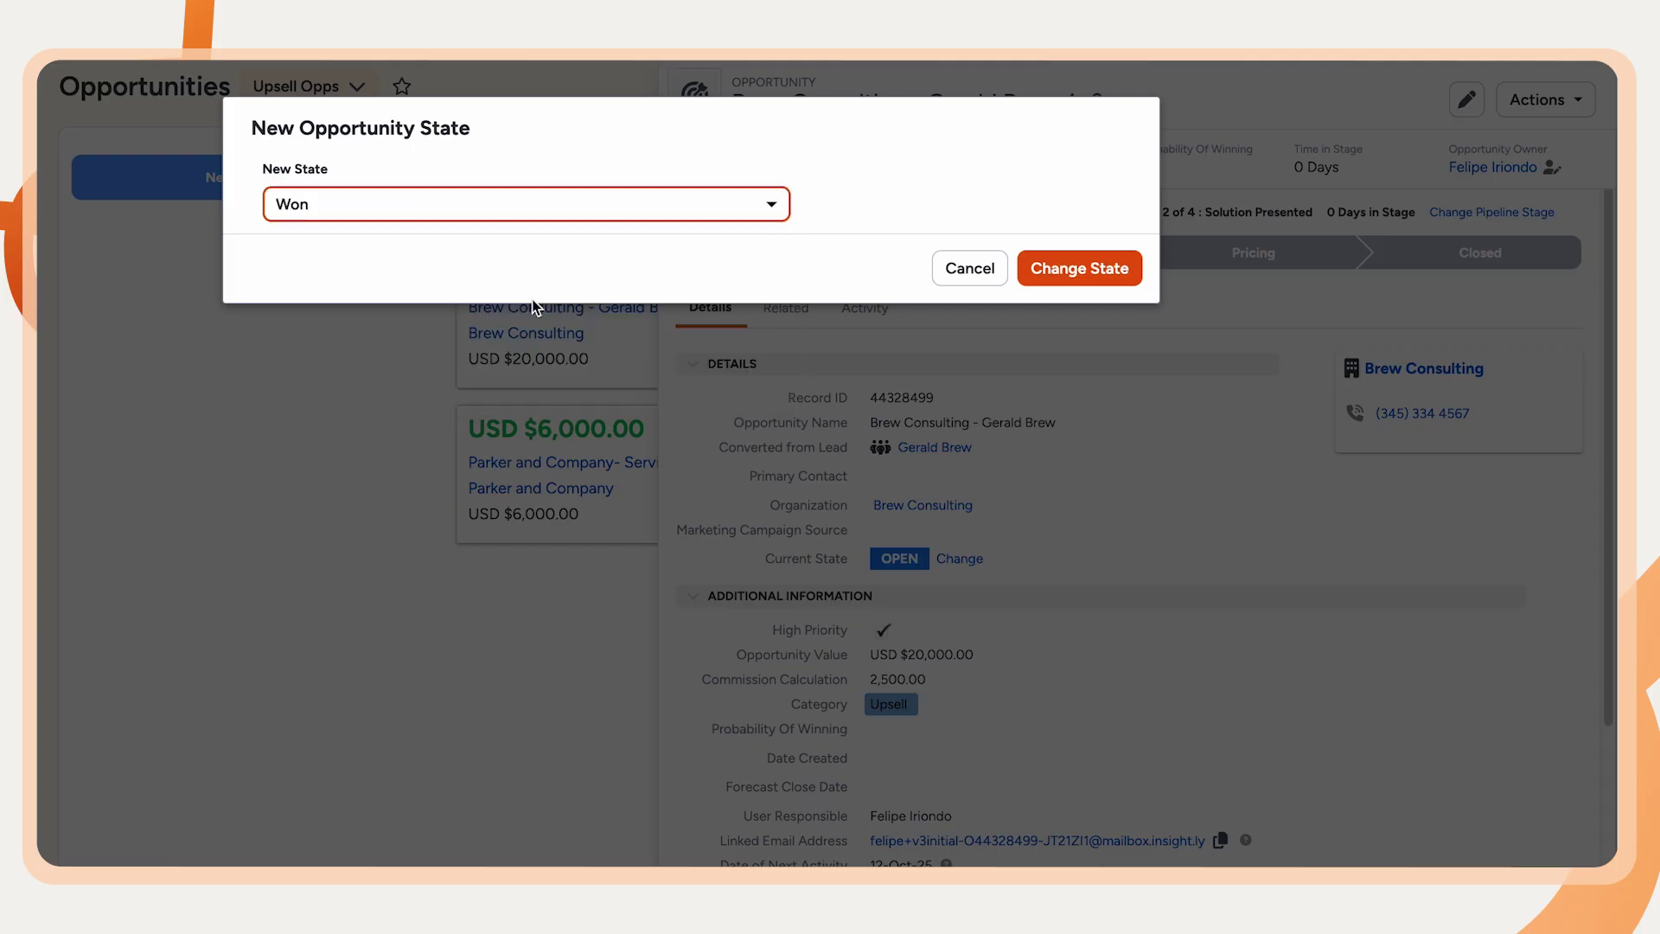
click(1120, 356)
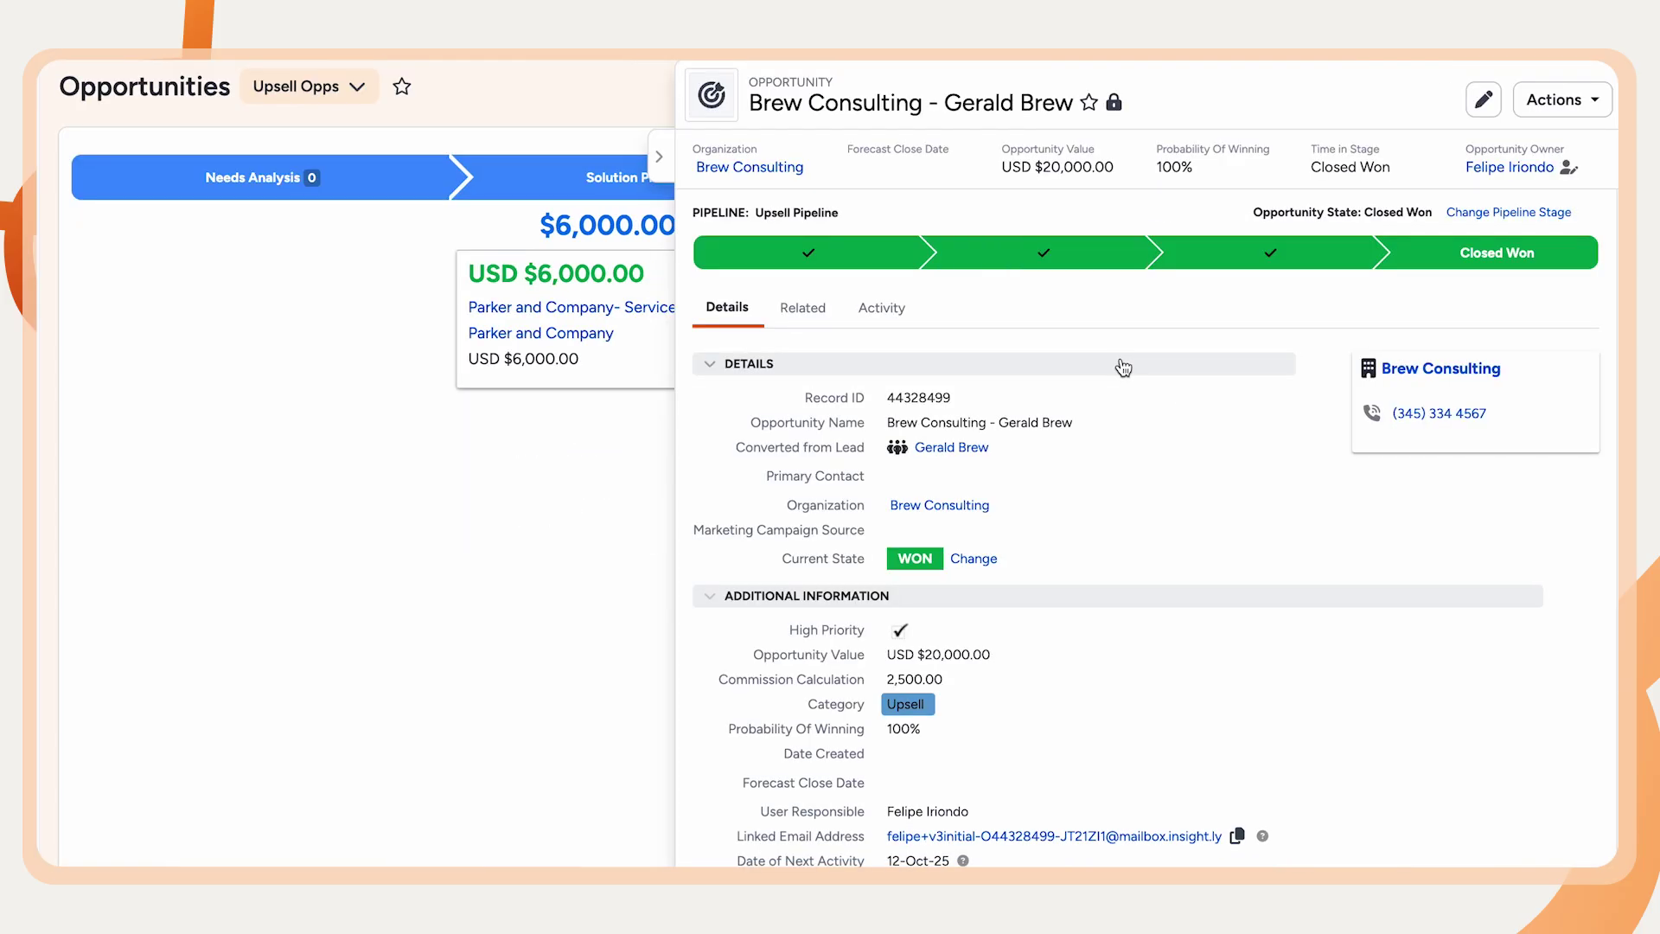
Step: Convert the won Brew Consulting opportunity to a project using the Consulting Pipeline
click(1562, 99)
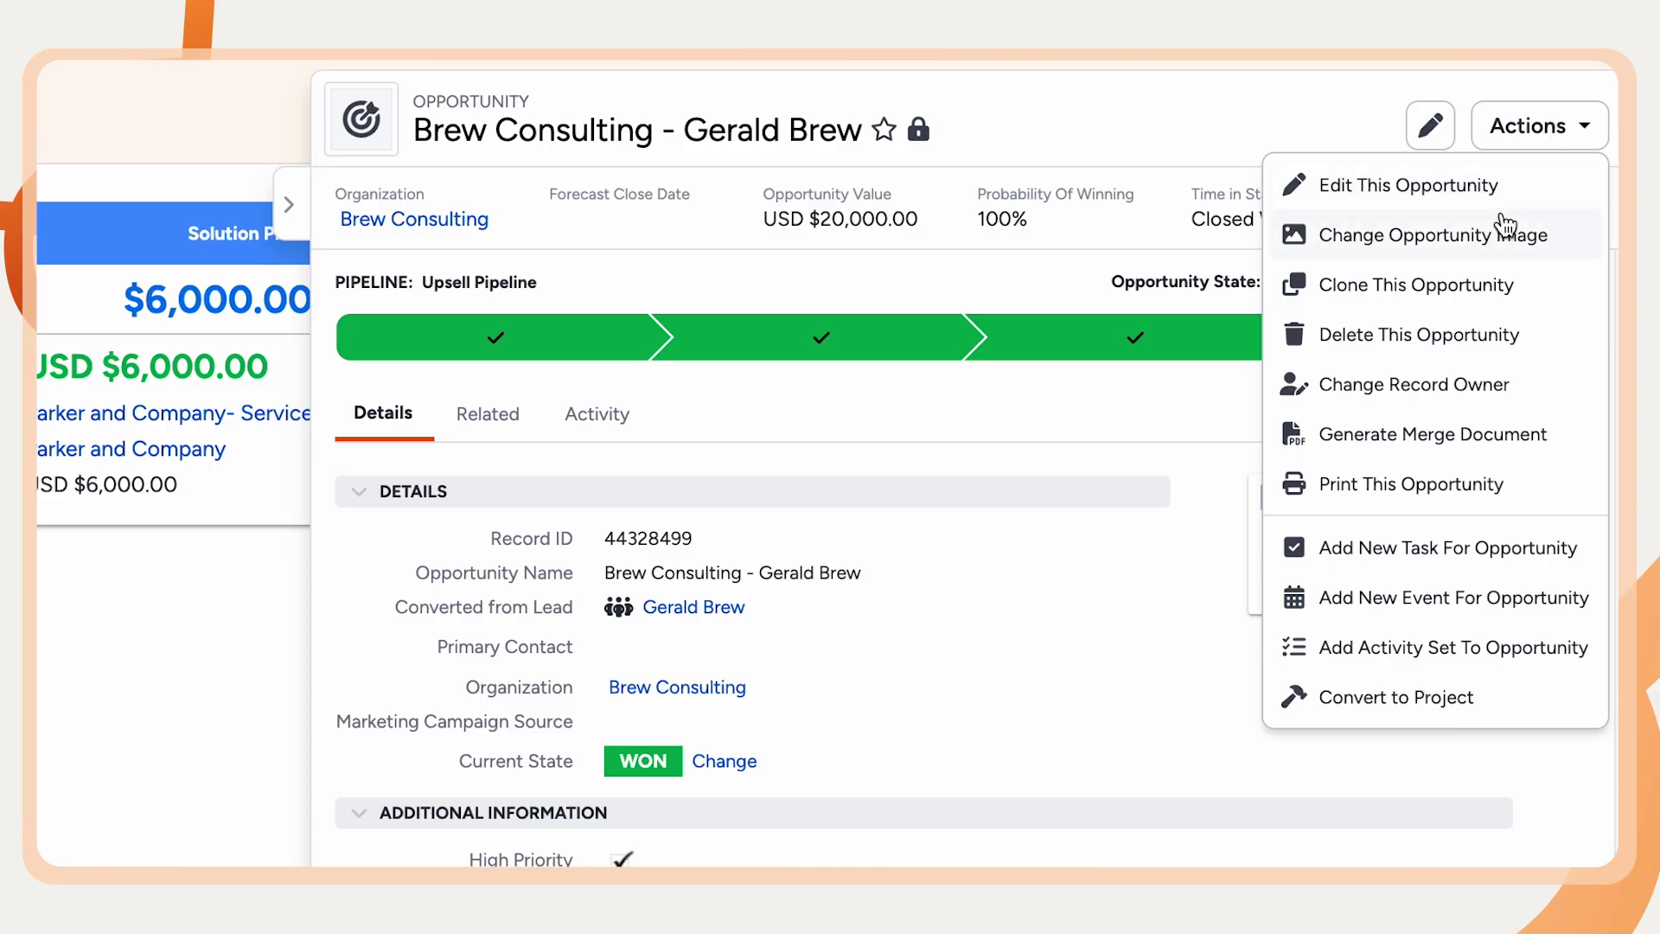
click(1435, 701)
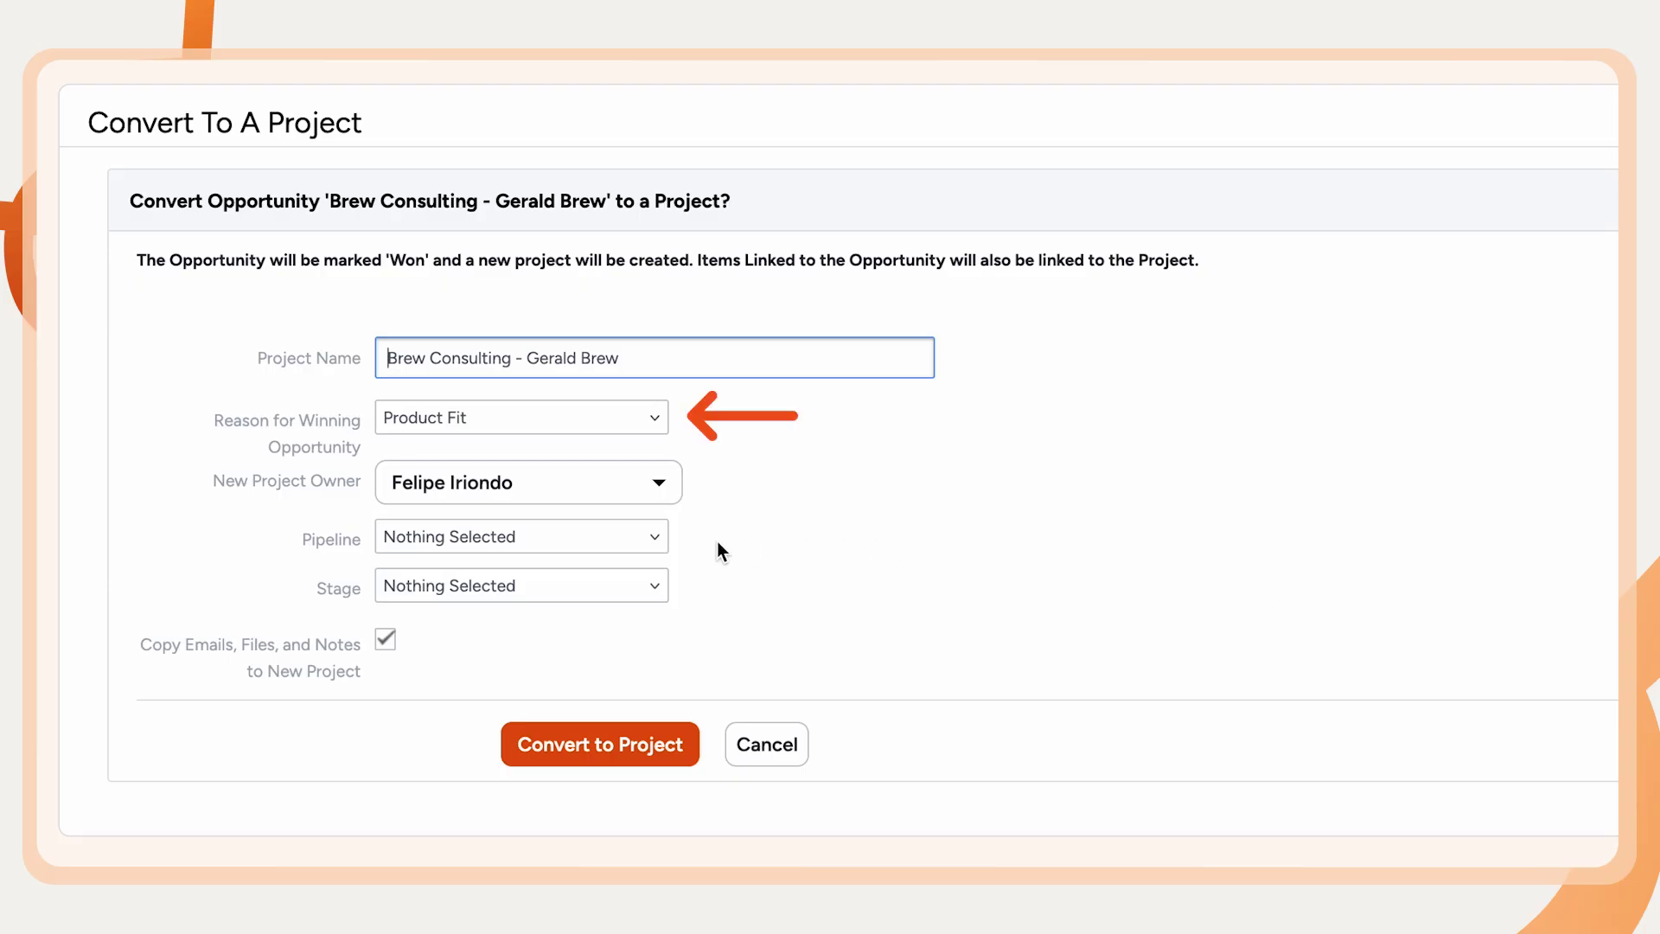
click(646, 538)
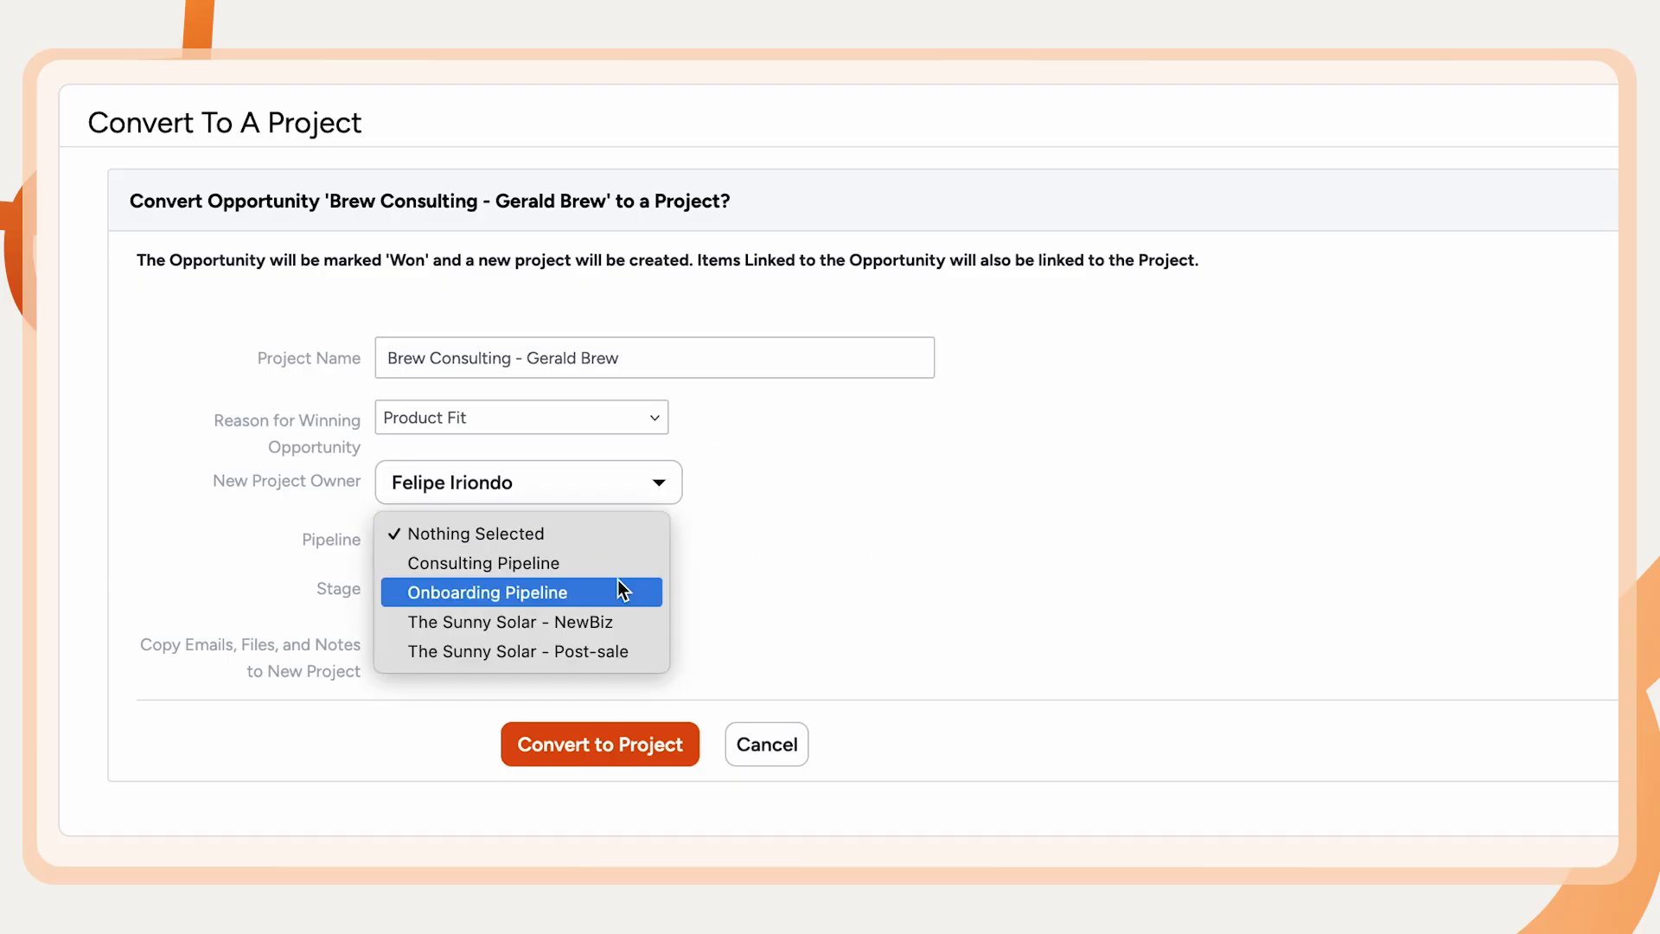
click(617, 564)
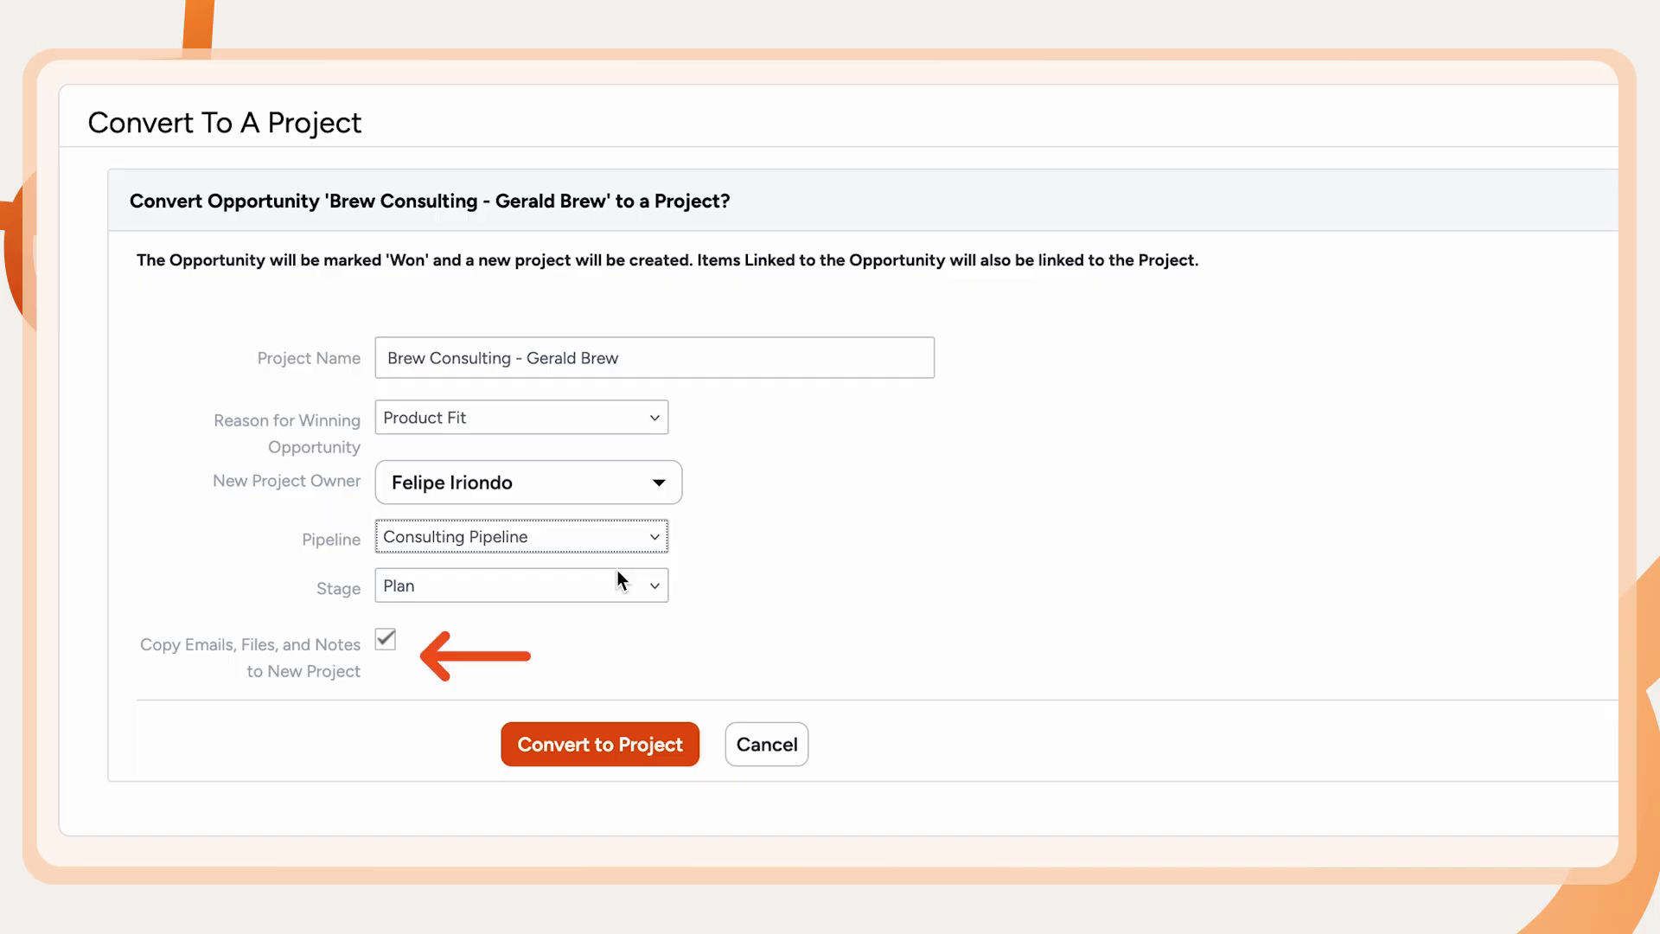
click(610, 726)
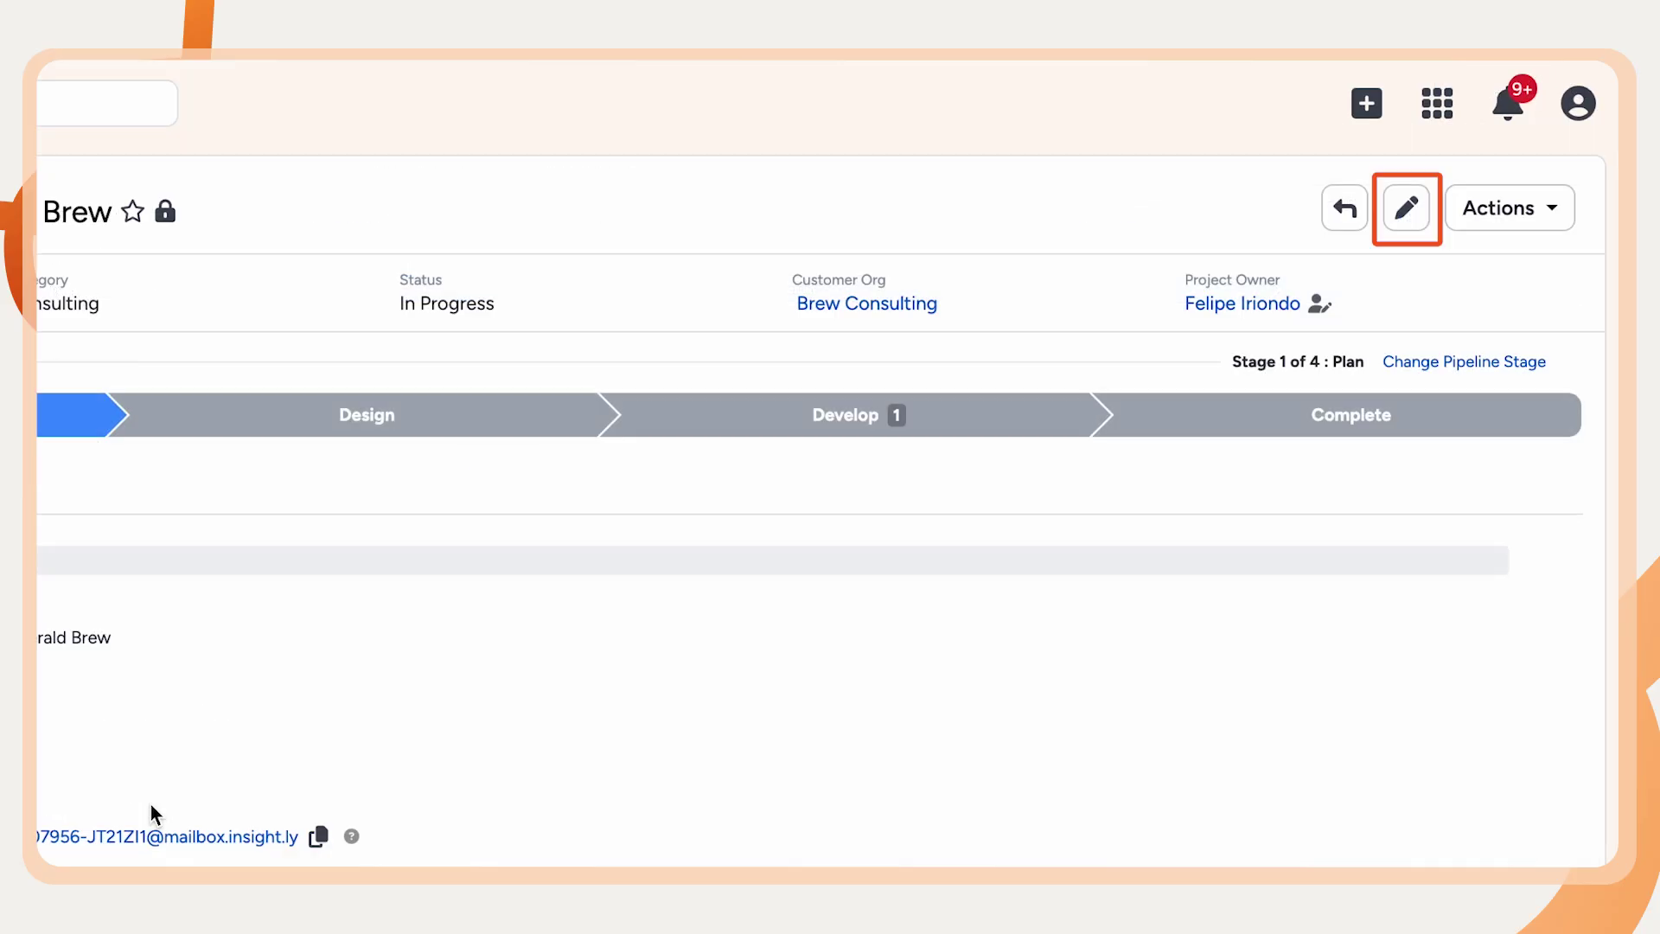
Step: Edit the new project's consulting fields, choosing Implementation as the service needed and assigning a team member
click(1404, 212)
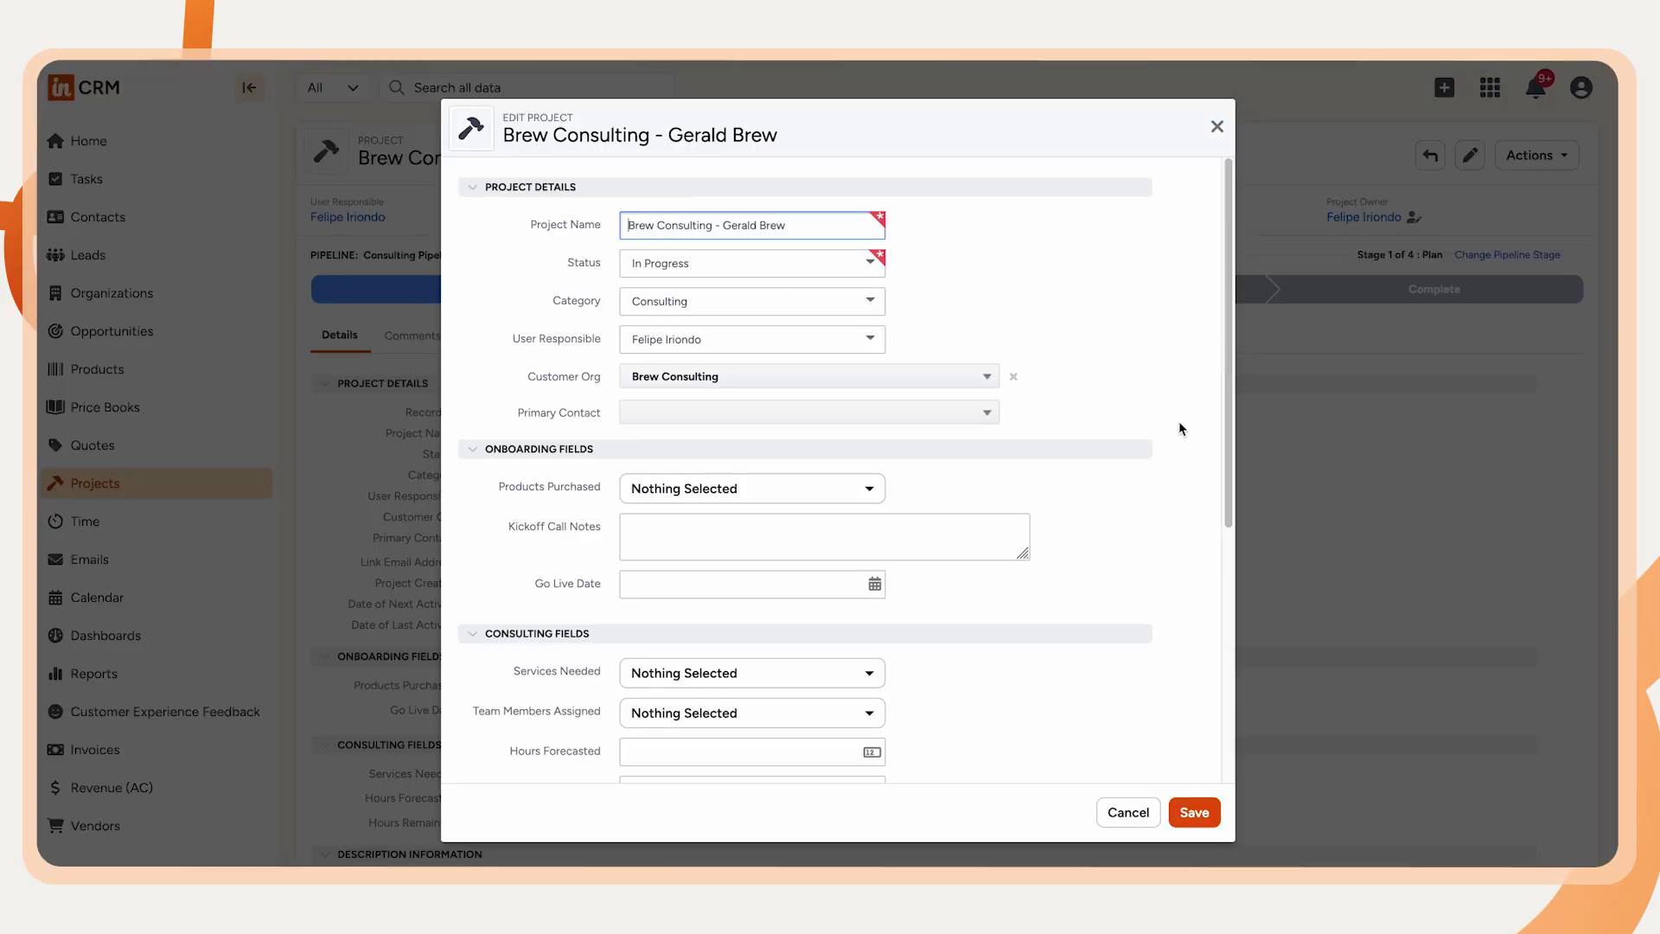
scroll(1179, 428, down, 2)
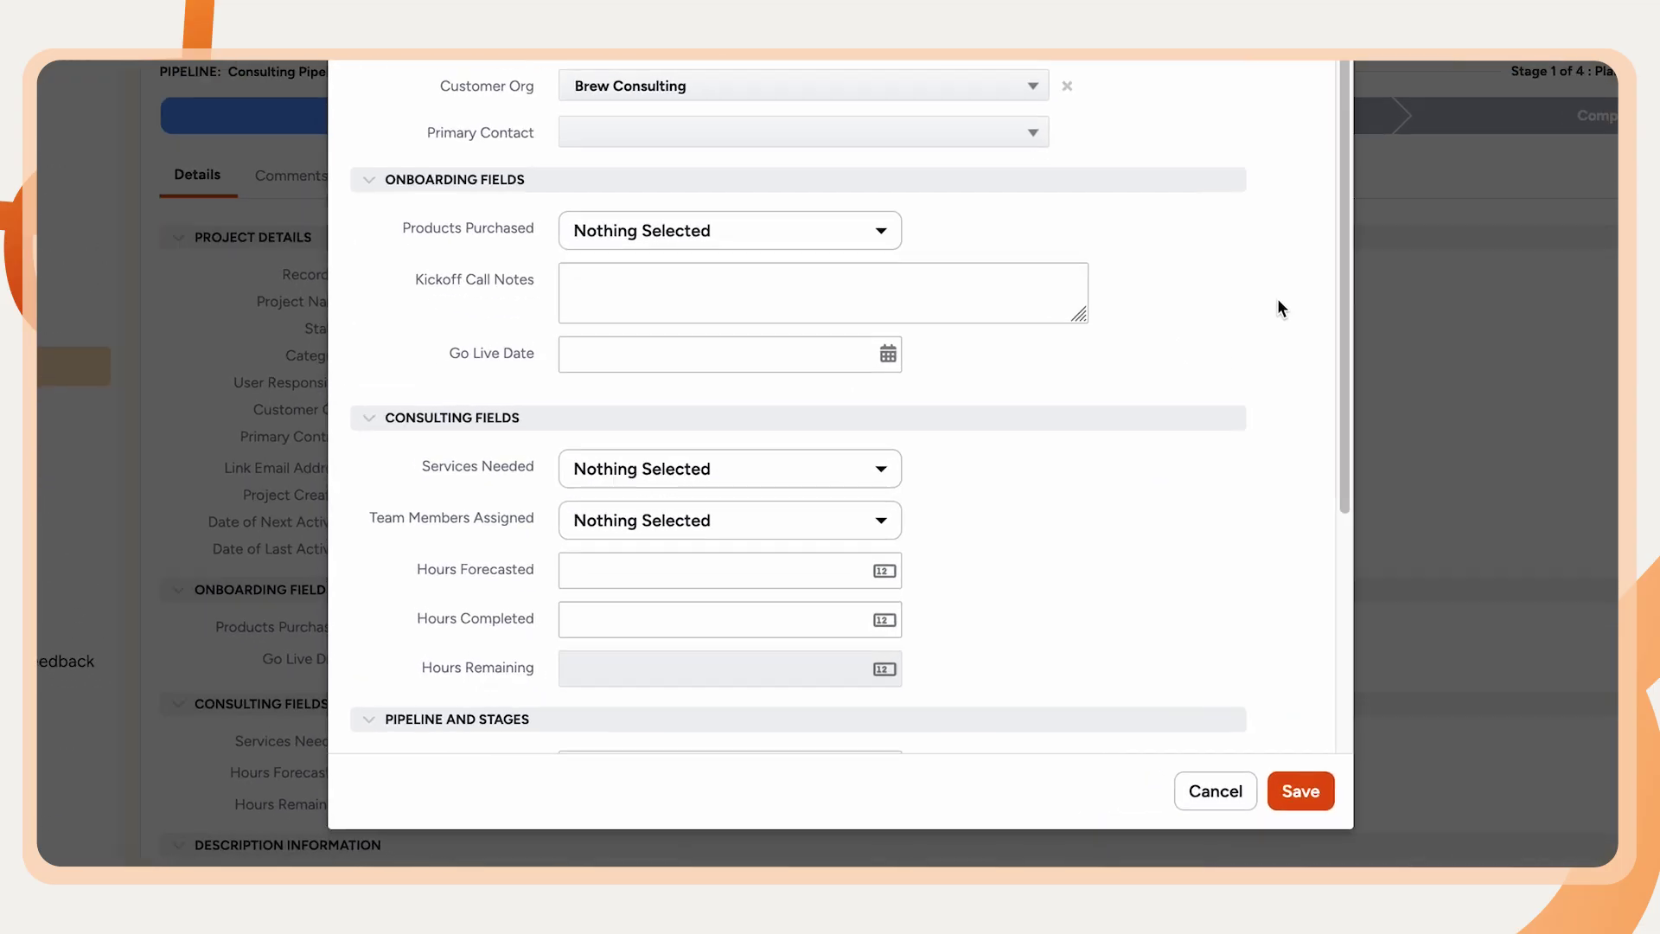
click(844, 470)
click(796, 552)
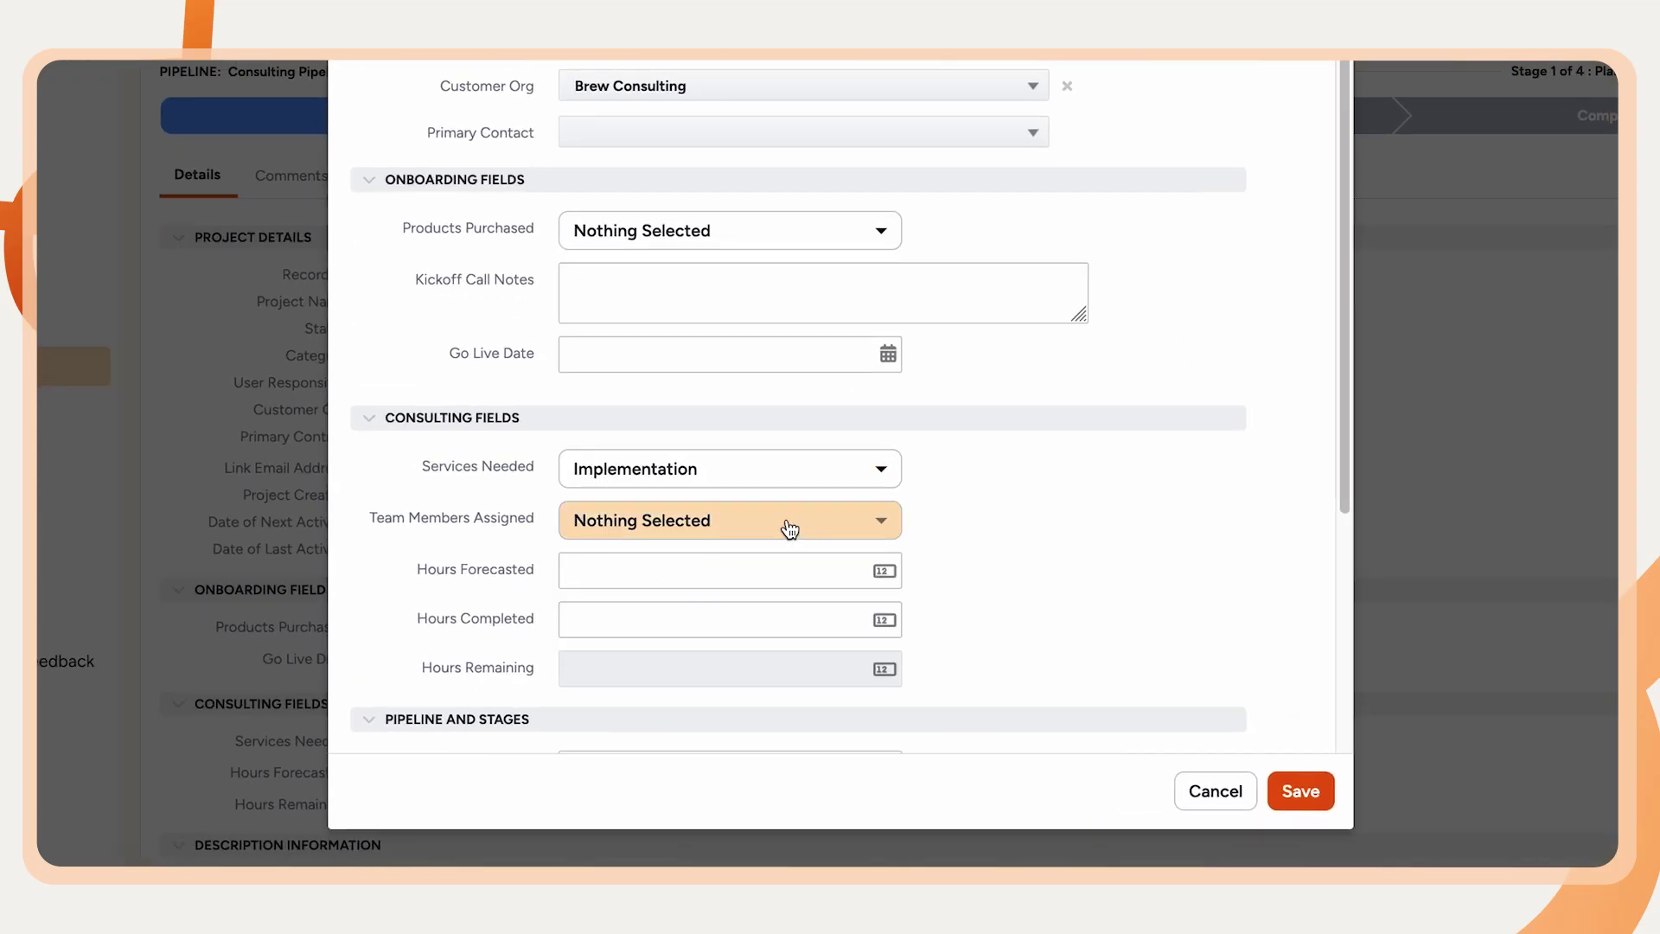
click(789, 523)
click(744, 637)
Step: Enter 100 hours forecasted and 80 hours completed for the project and save it
click(708, 574)
text(100)
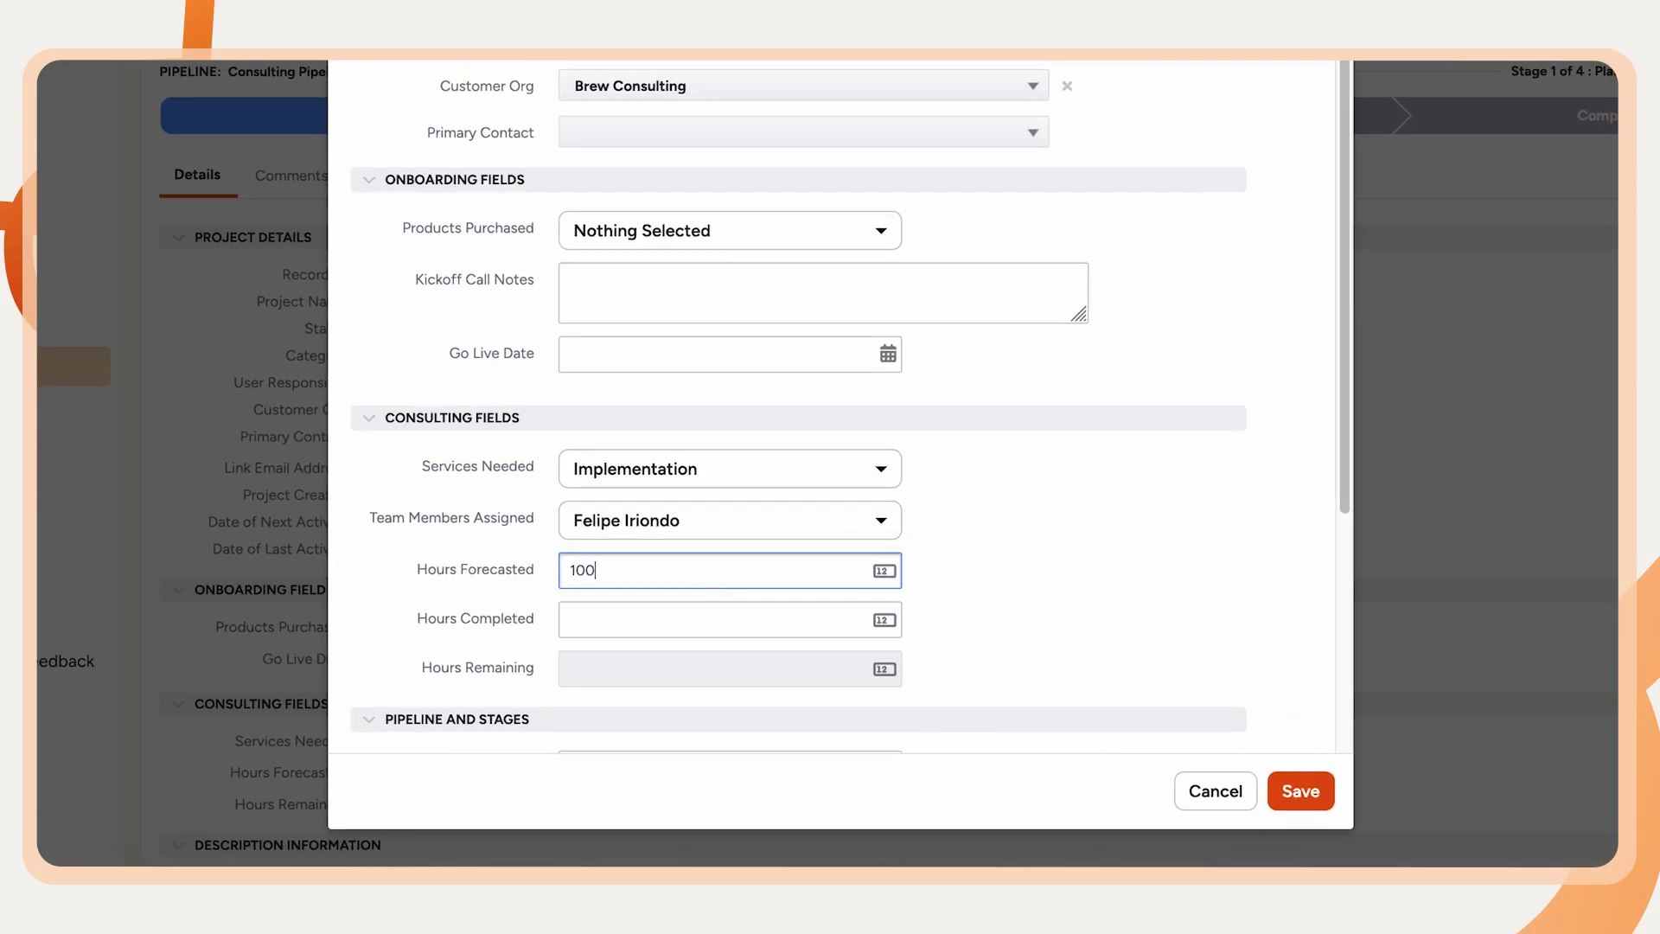
click(694, 619)
text(80)
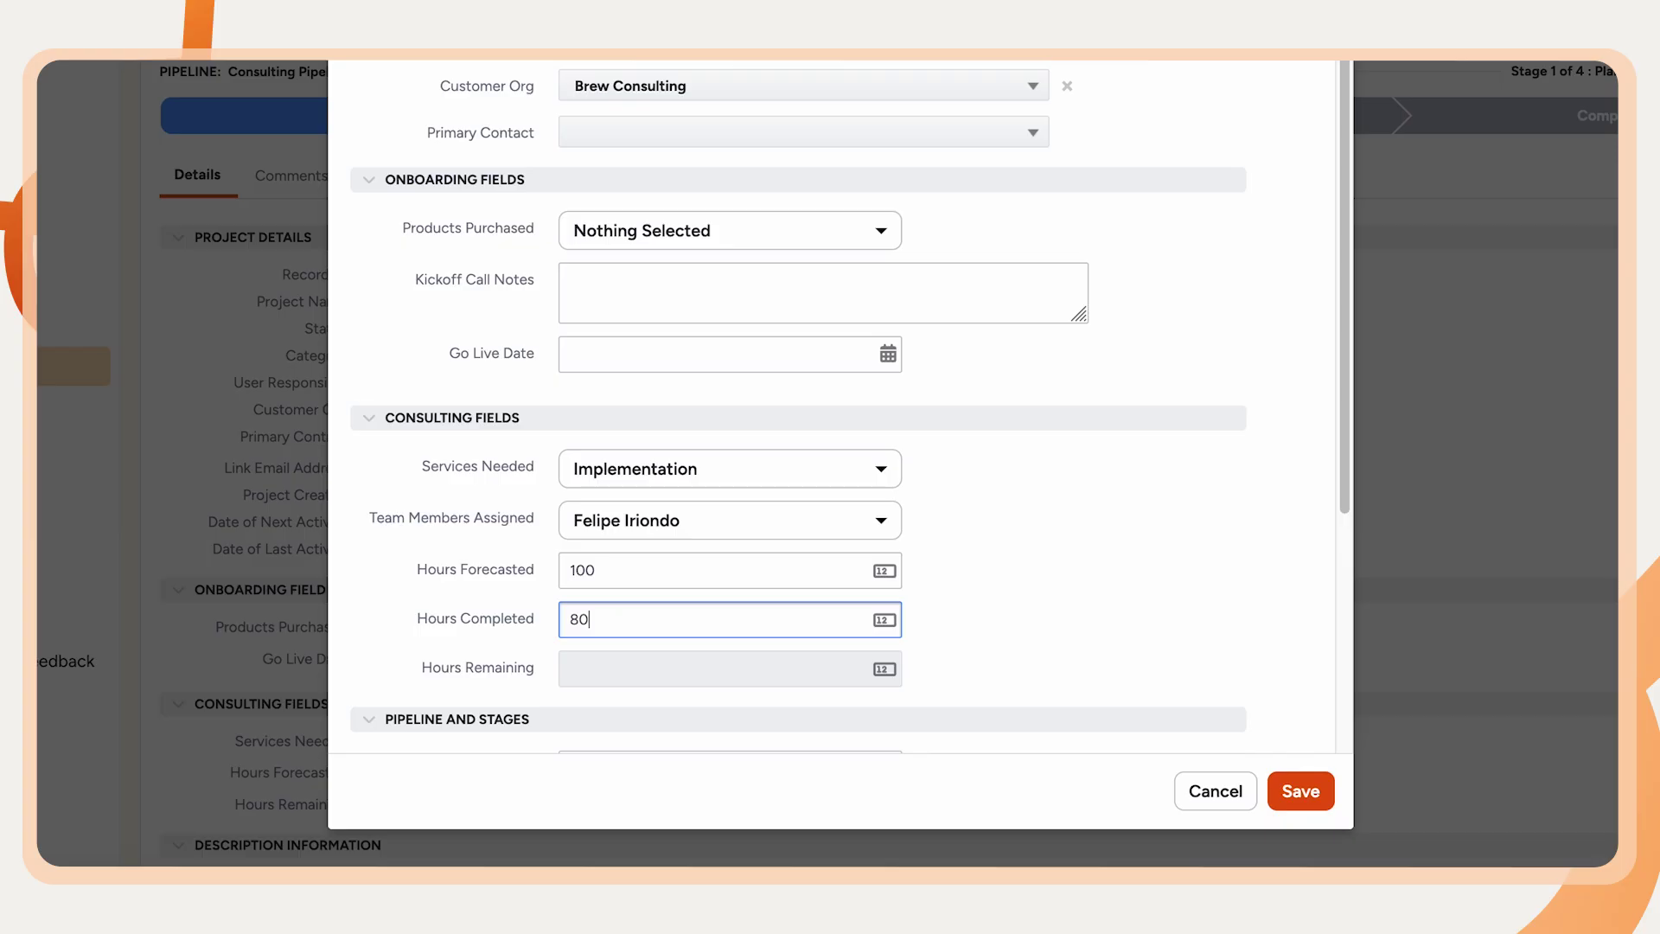
click(1113, 607)
click(1299, 788)
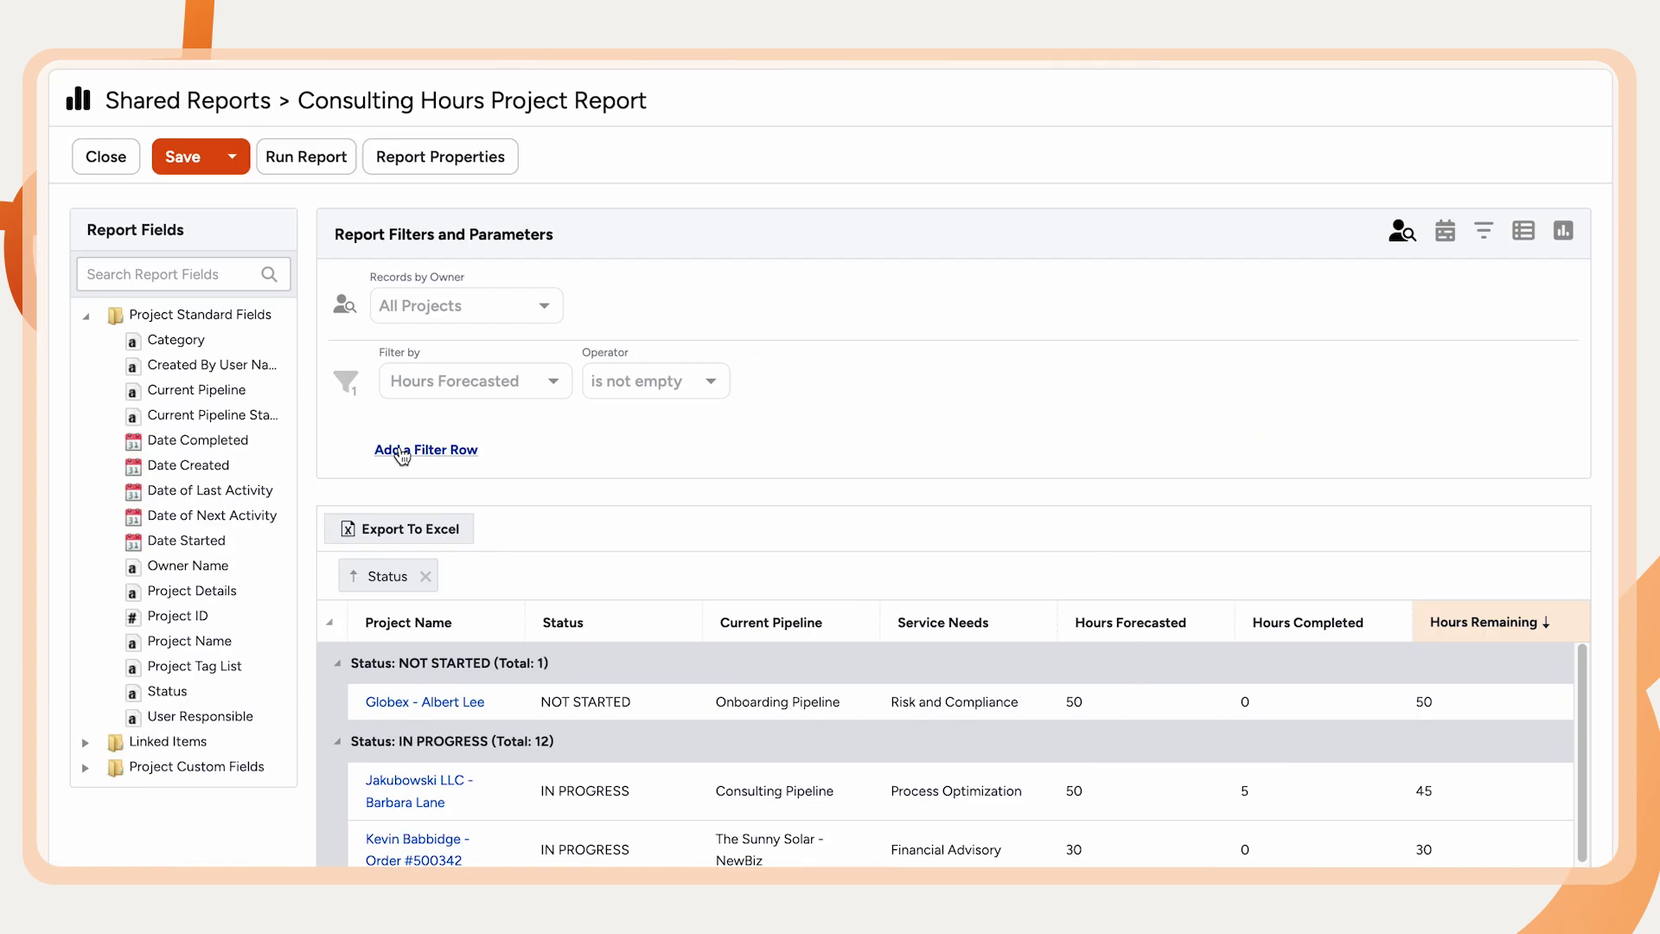
Step: Add a filter to the Consulting Hours Project Report for Hours Remaining less than the value 0
click(404, 449)
click(554, 468)
text(remai)
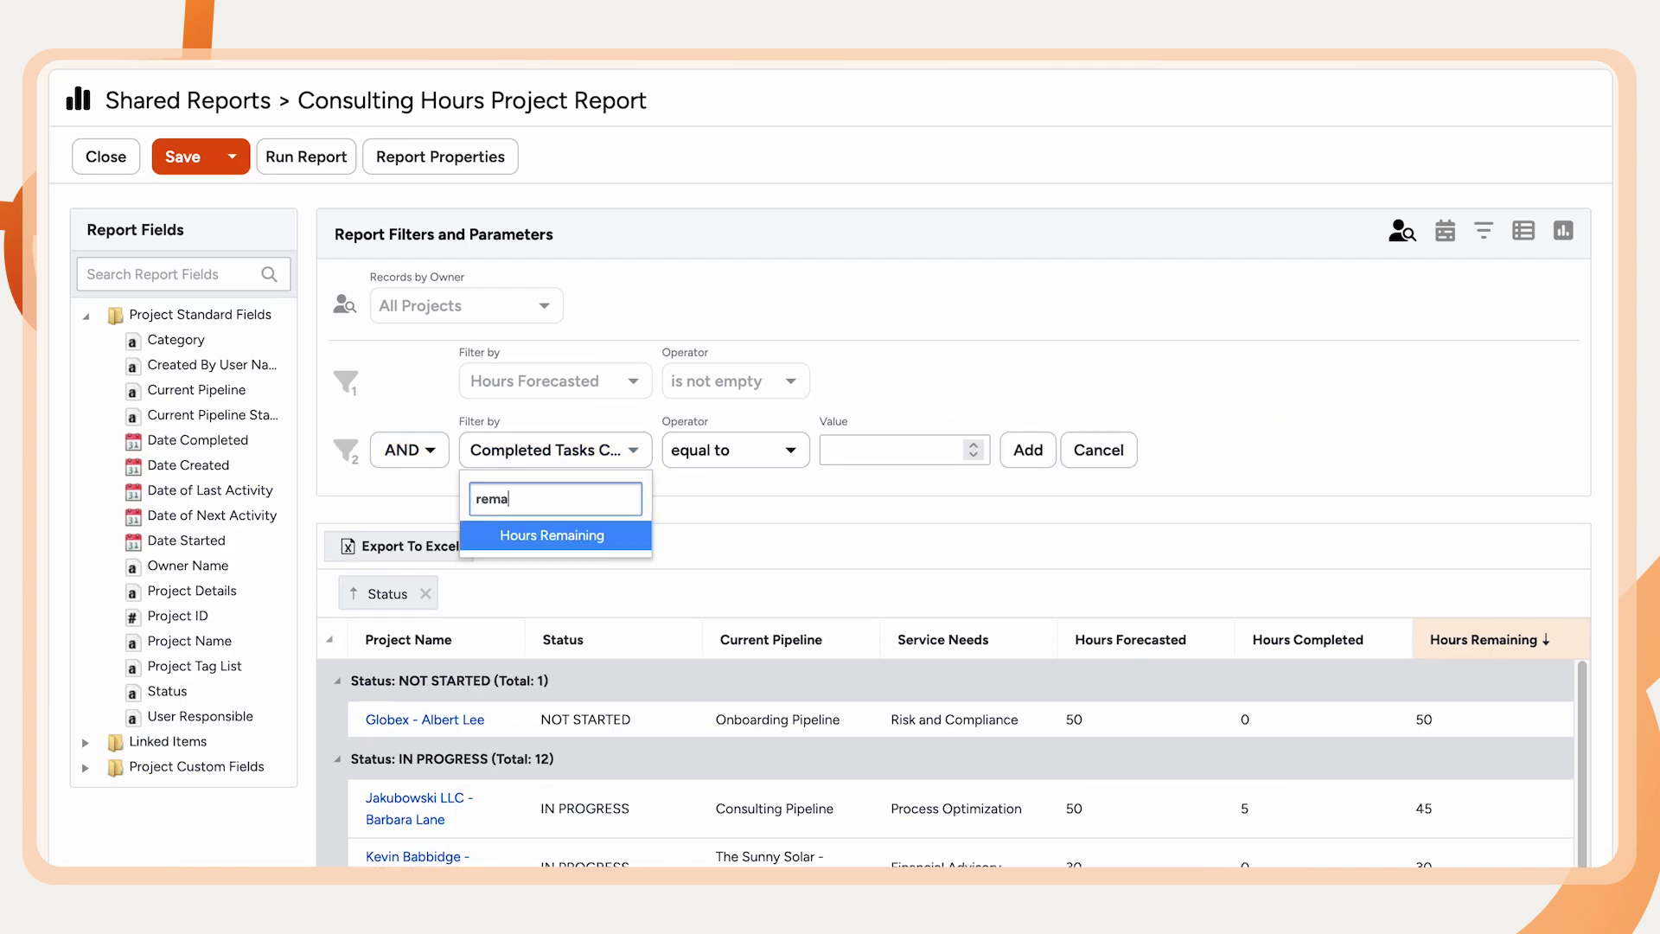
click(594, 534)
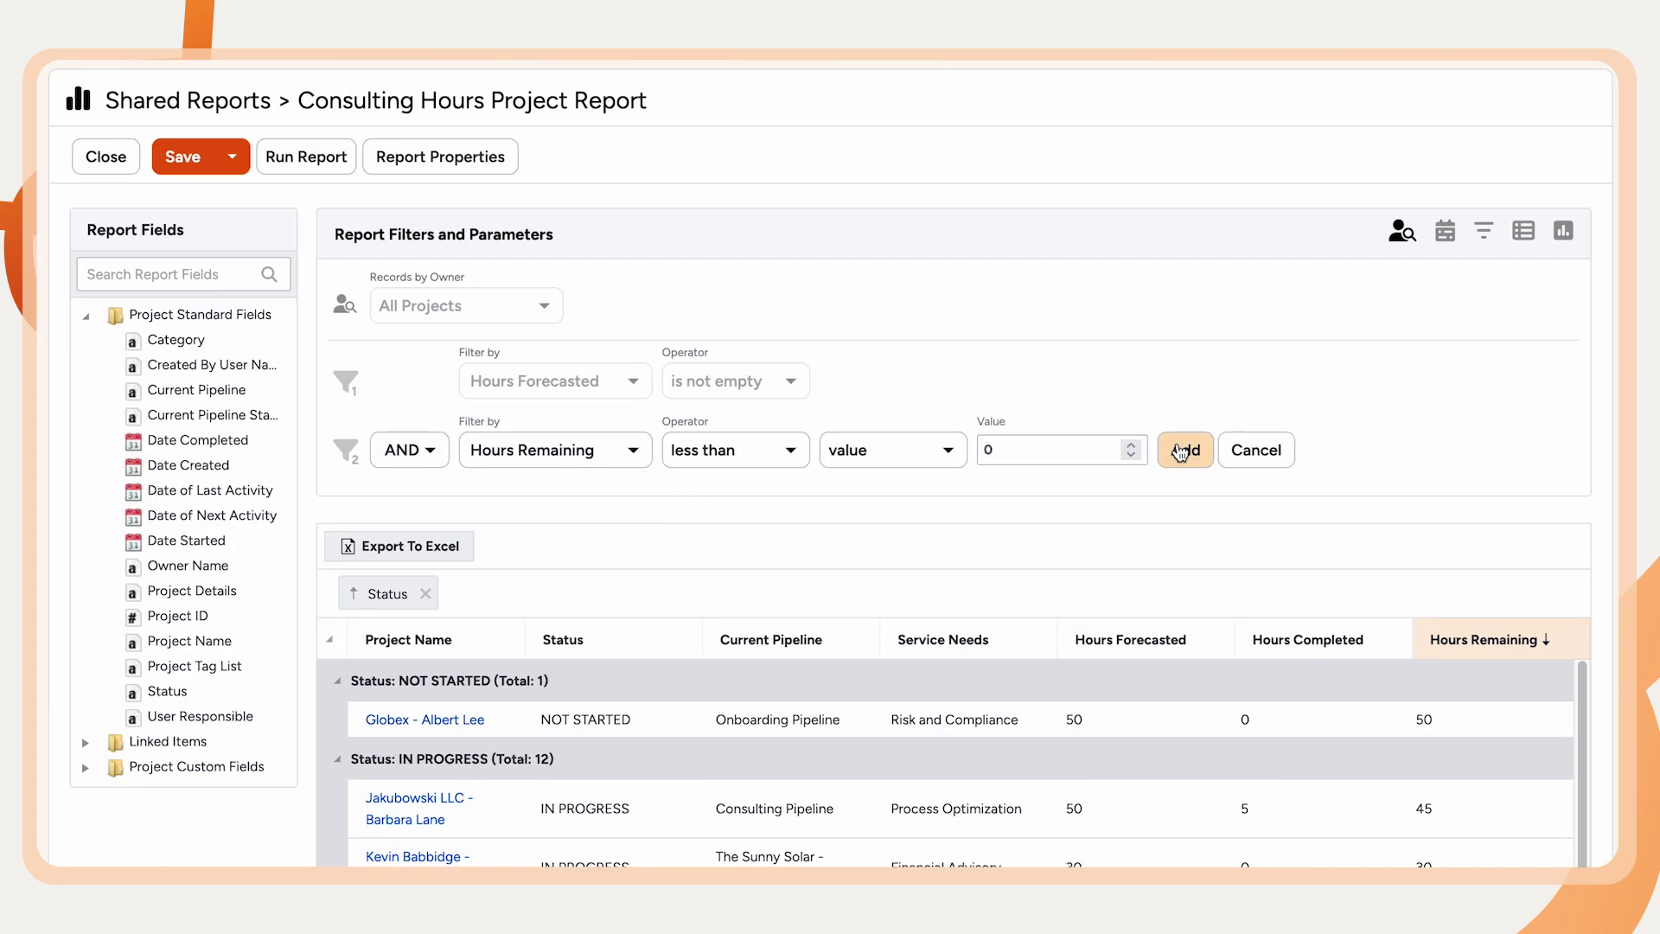
click(1184, 450)
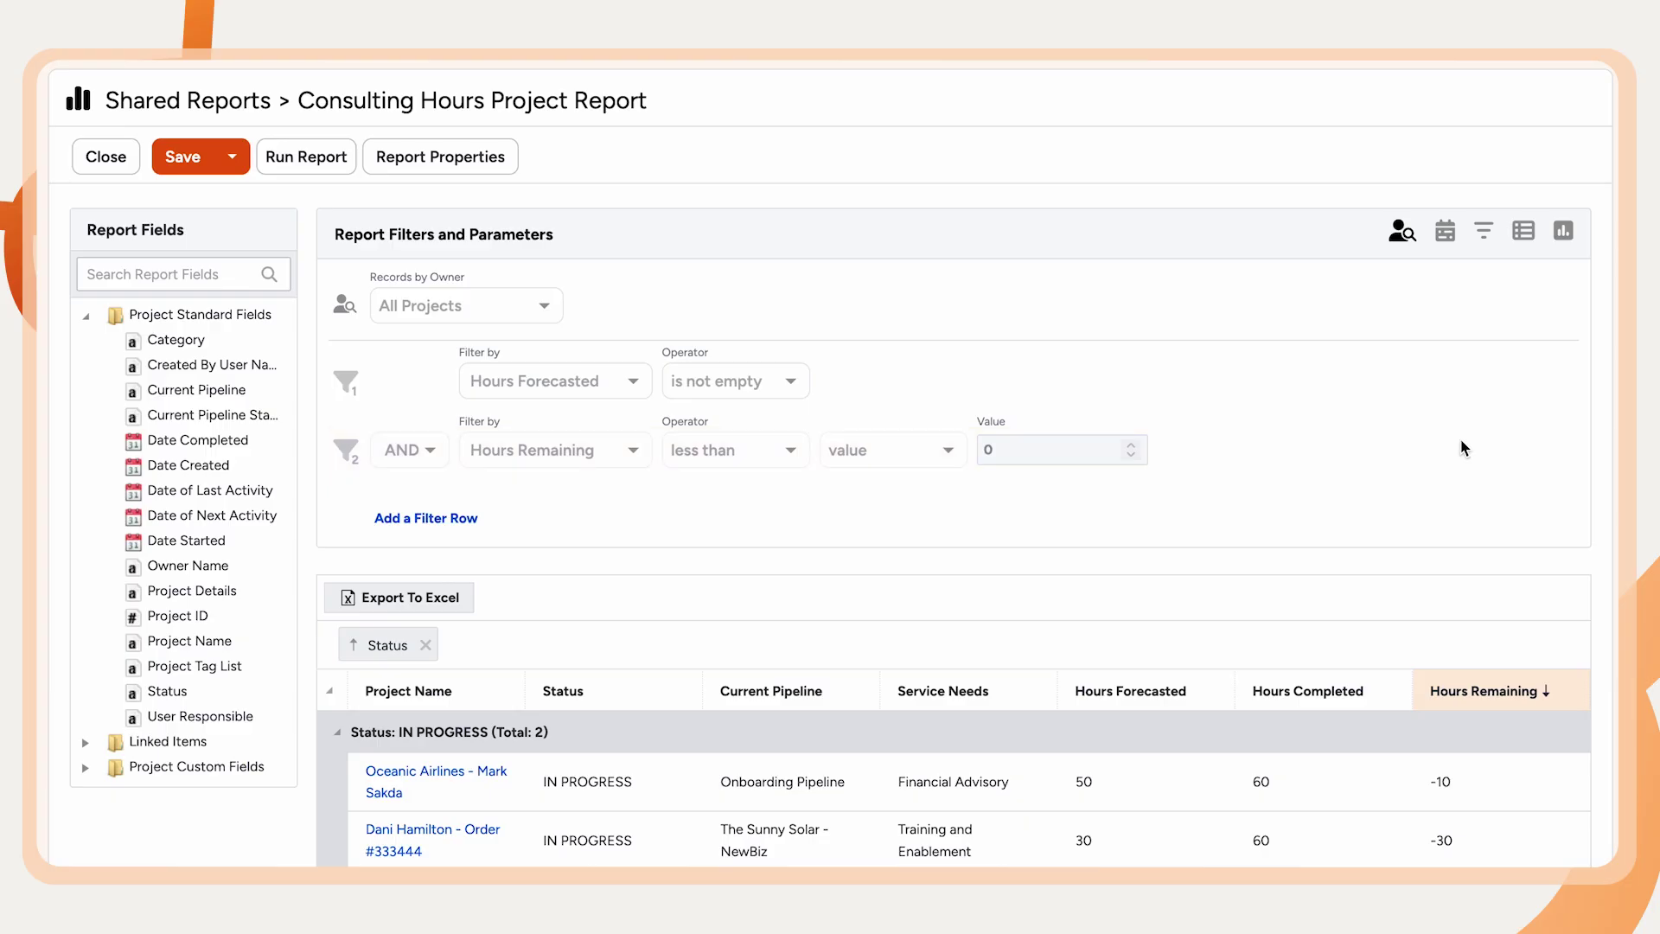
scroll(1469, 436, down, 2)
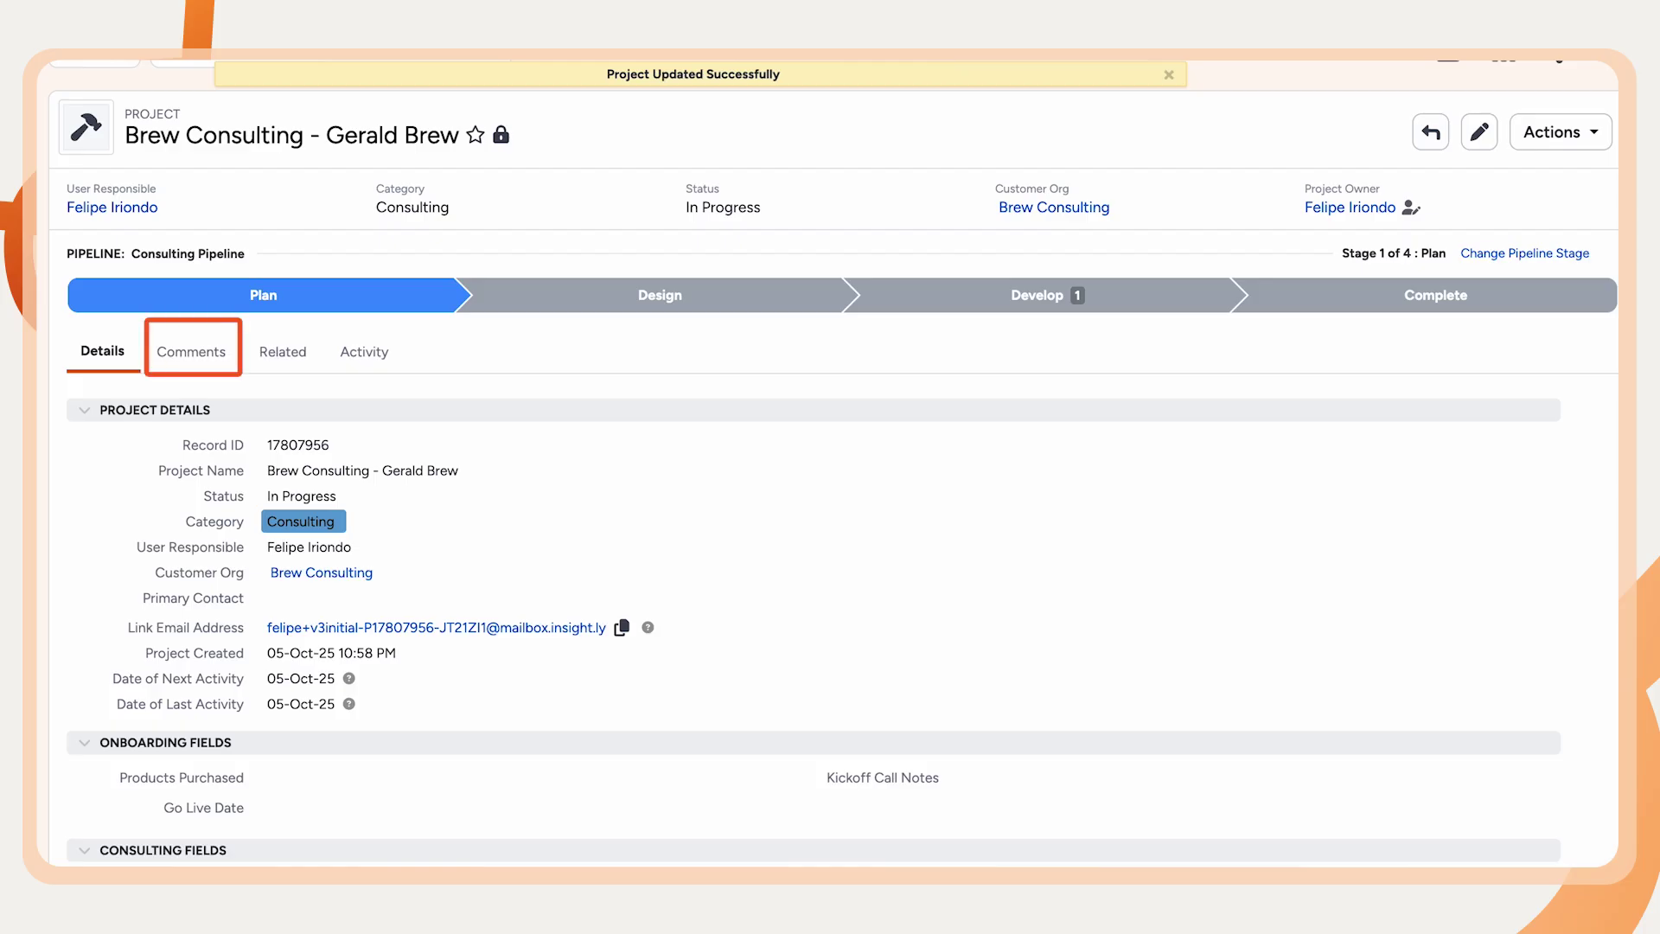
Step: Comment on the Brew Consulting project, mentioning a colleague: "Please review the implementation on this project, we only have another 20 hours on it"
click(196, 356)
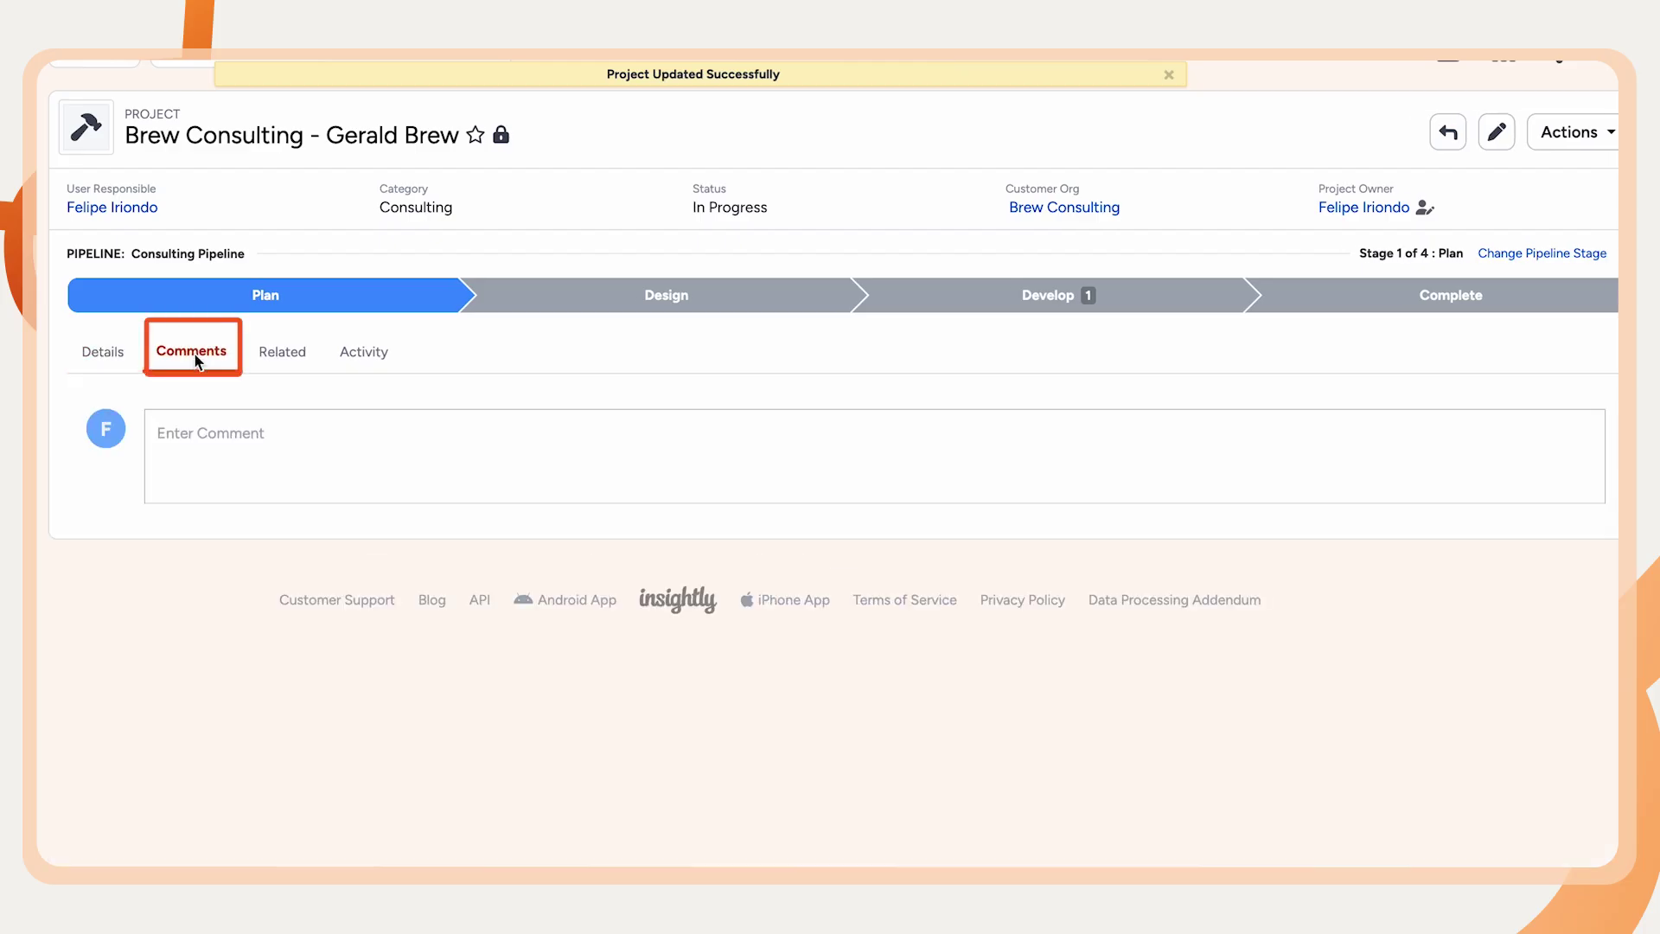
click(229, 435)
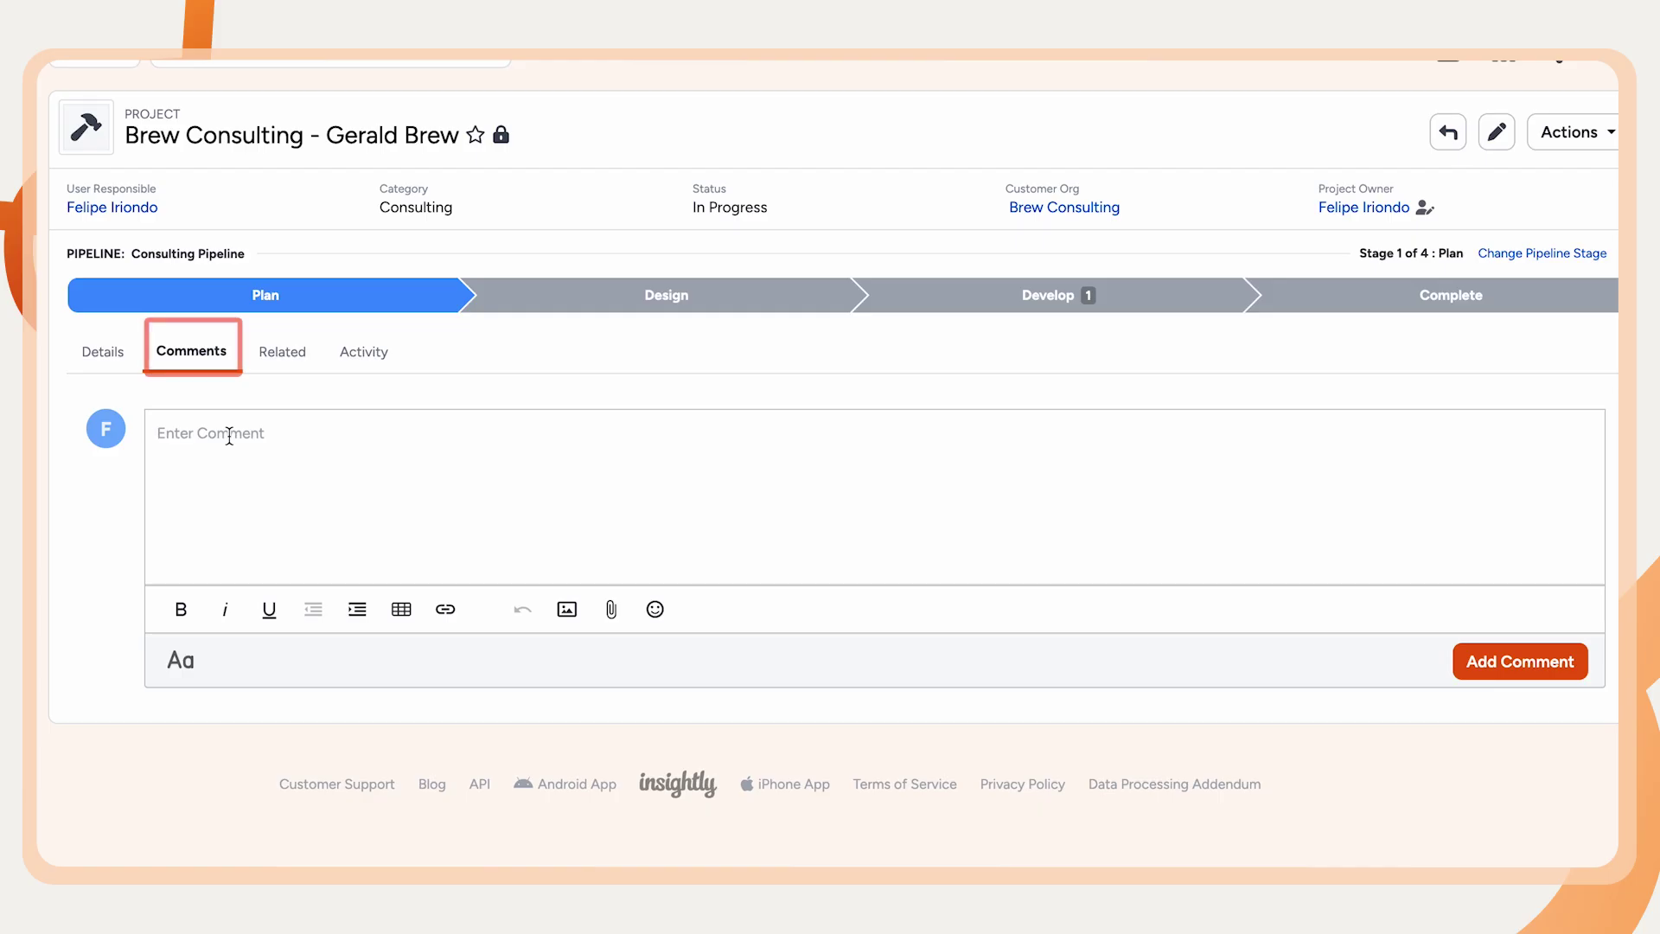
text(@)
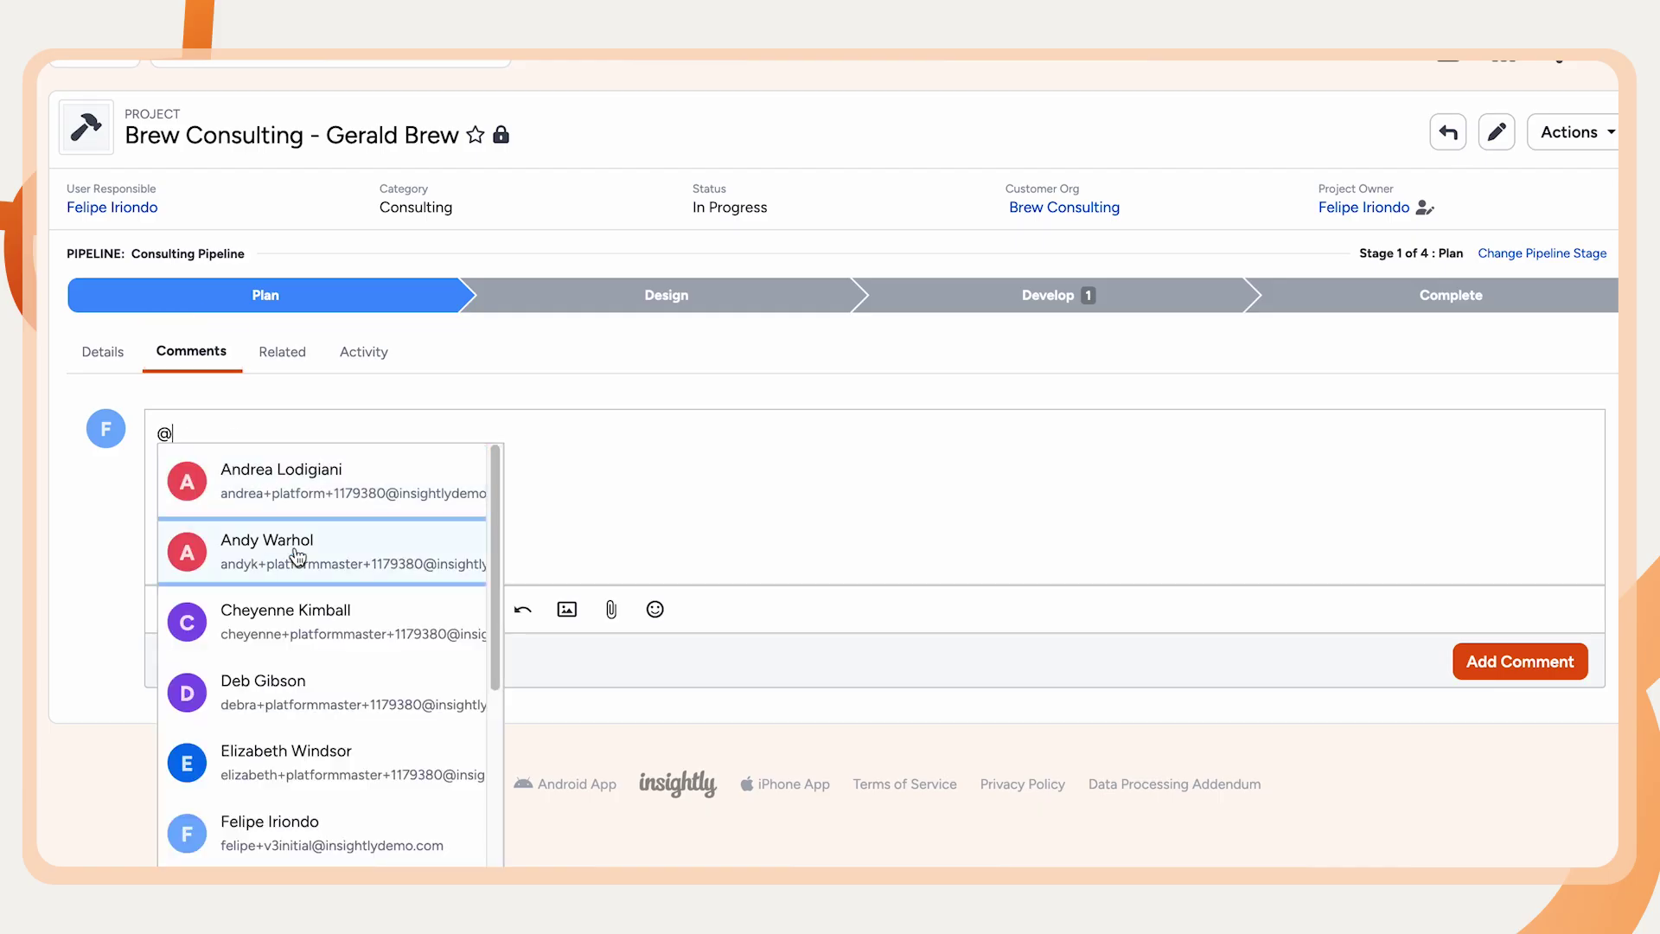
click(295, 548)
text(Please review the implementation on this project, we only have another 20 hours on it)
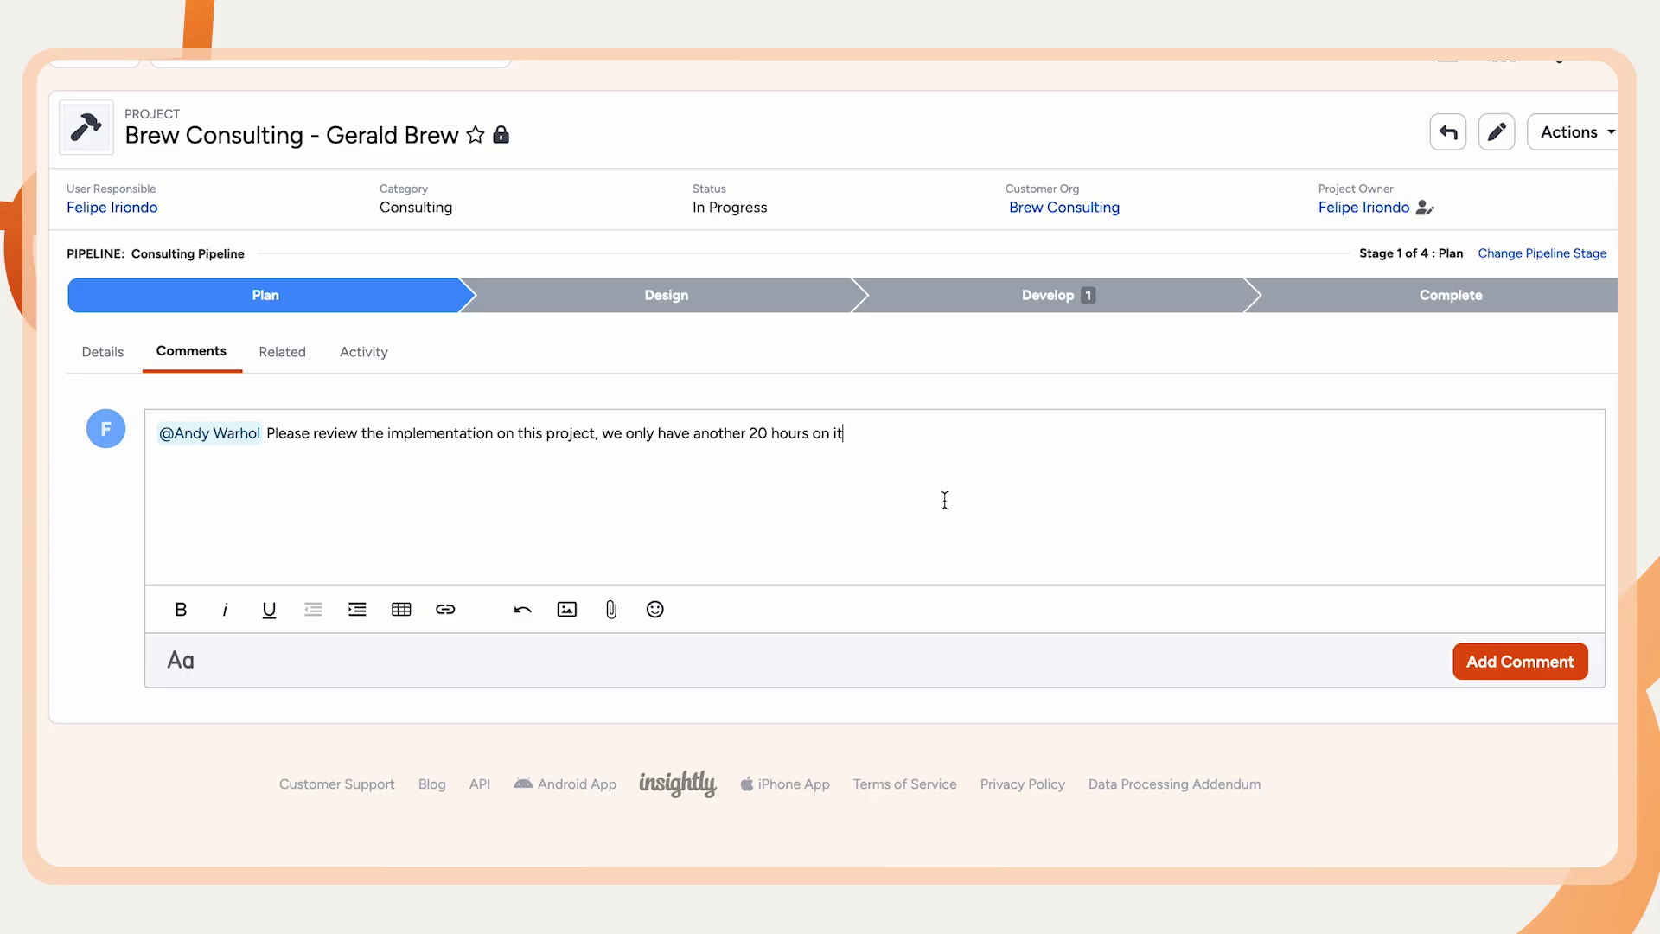
click(1459, 659)
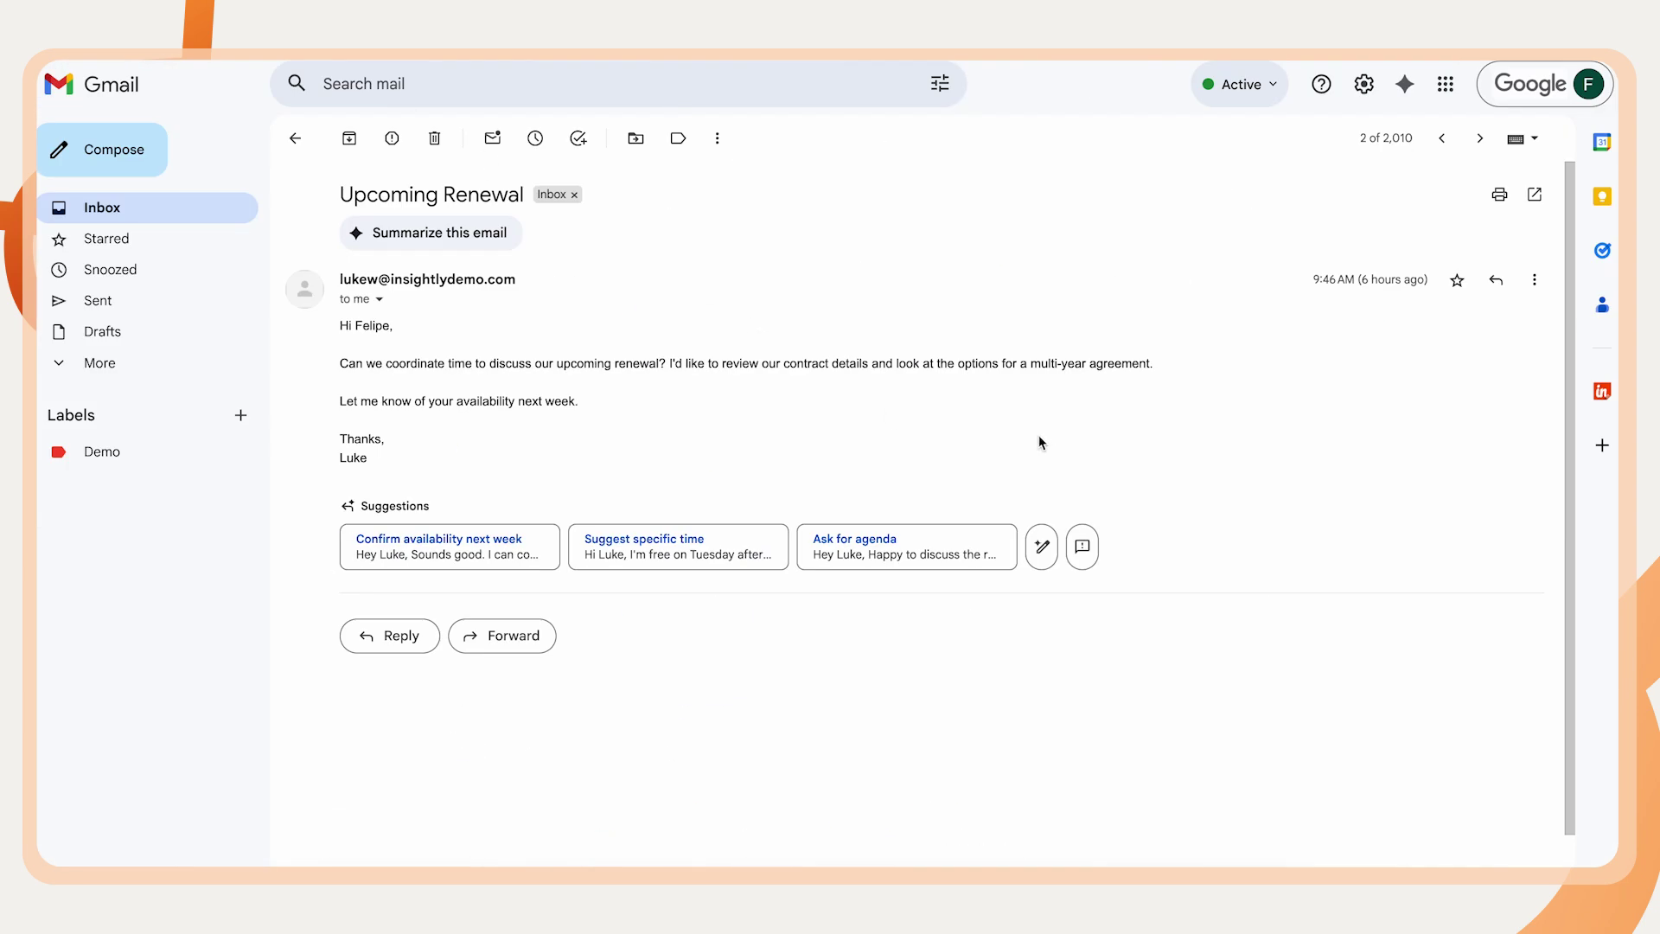
Step: In Gmail, open the Insightly sidebar for the Upcoming Renewal email and review the sender contact's related records
click(1580, 599)
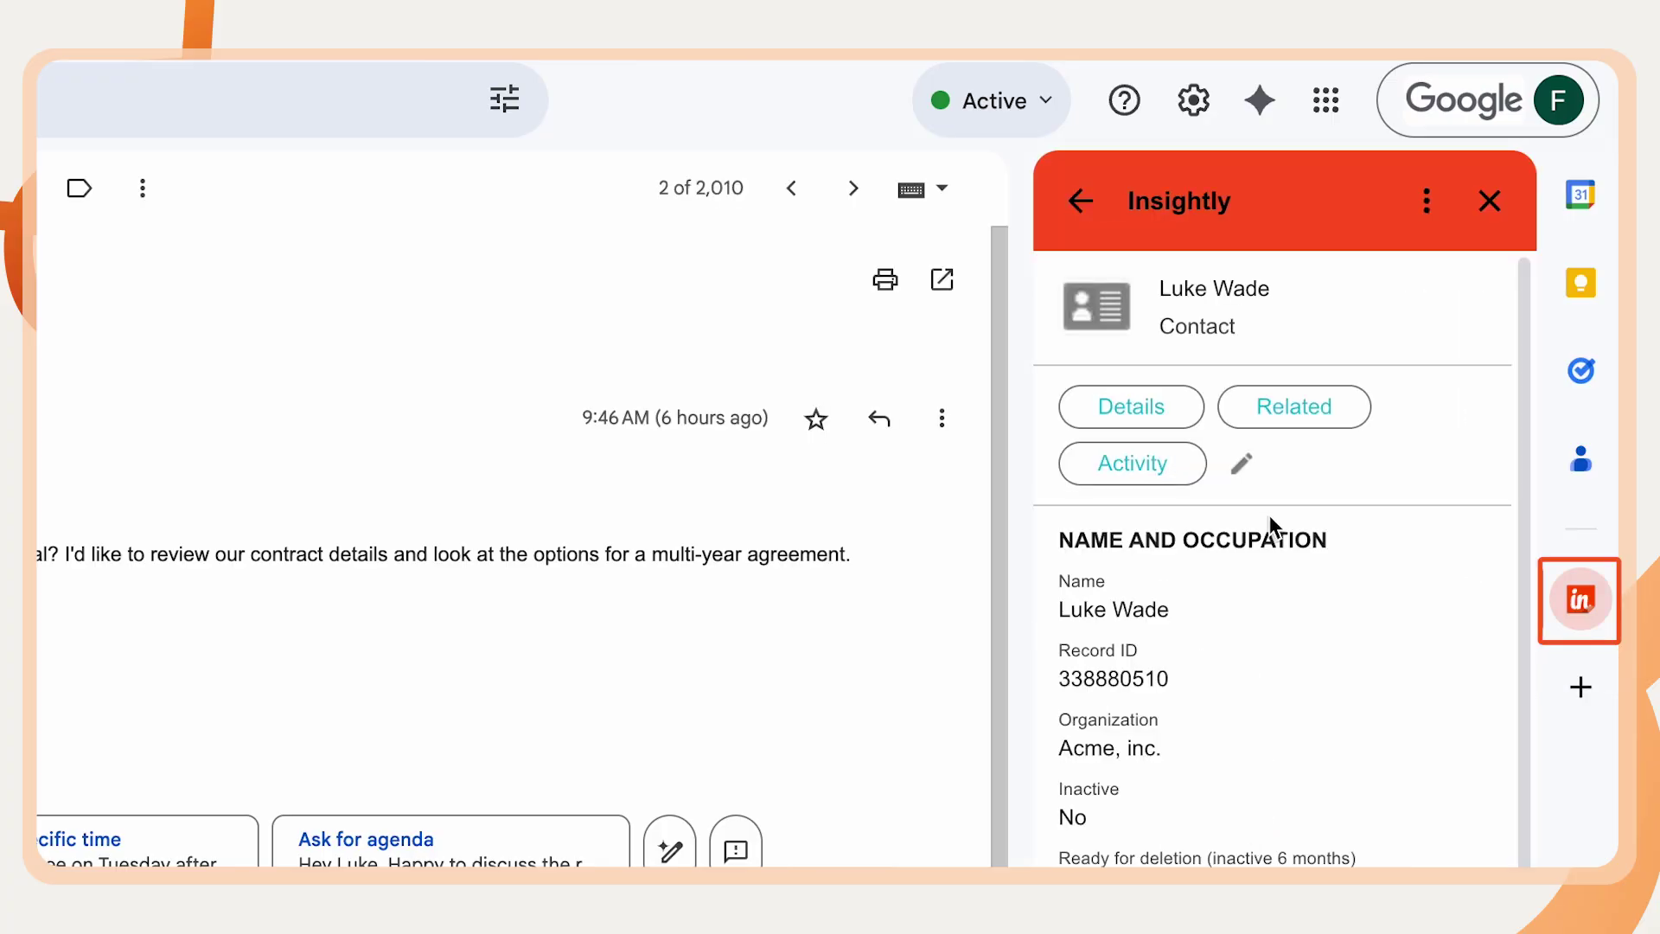
click(1307, 410)
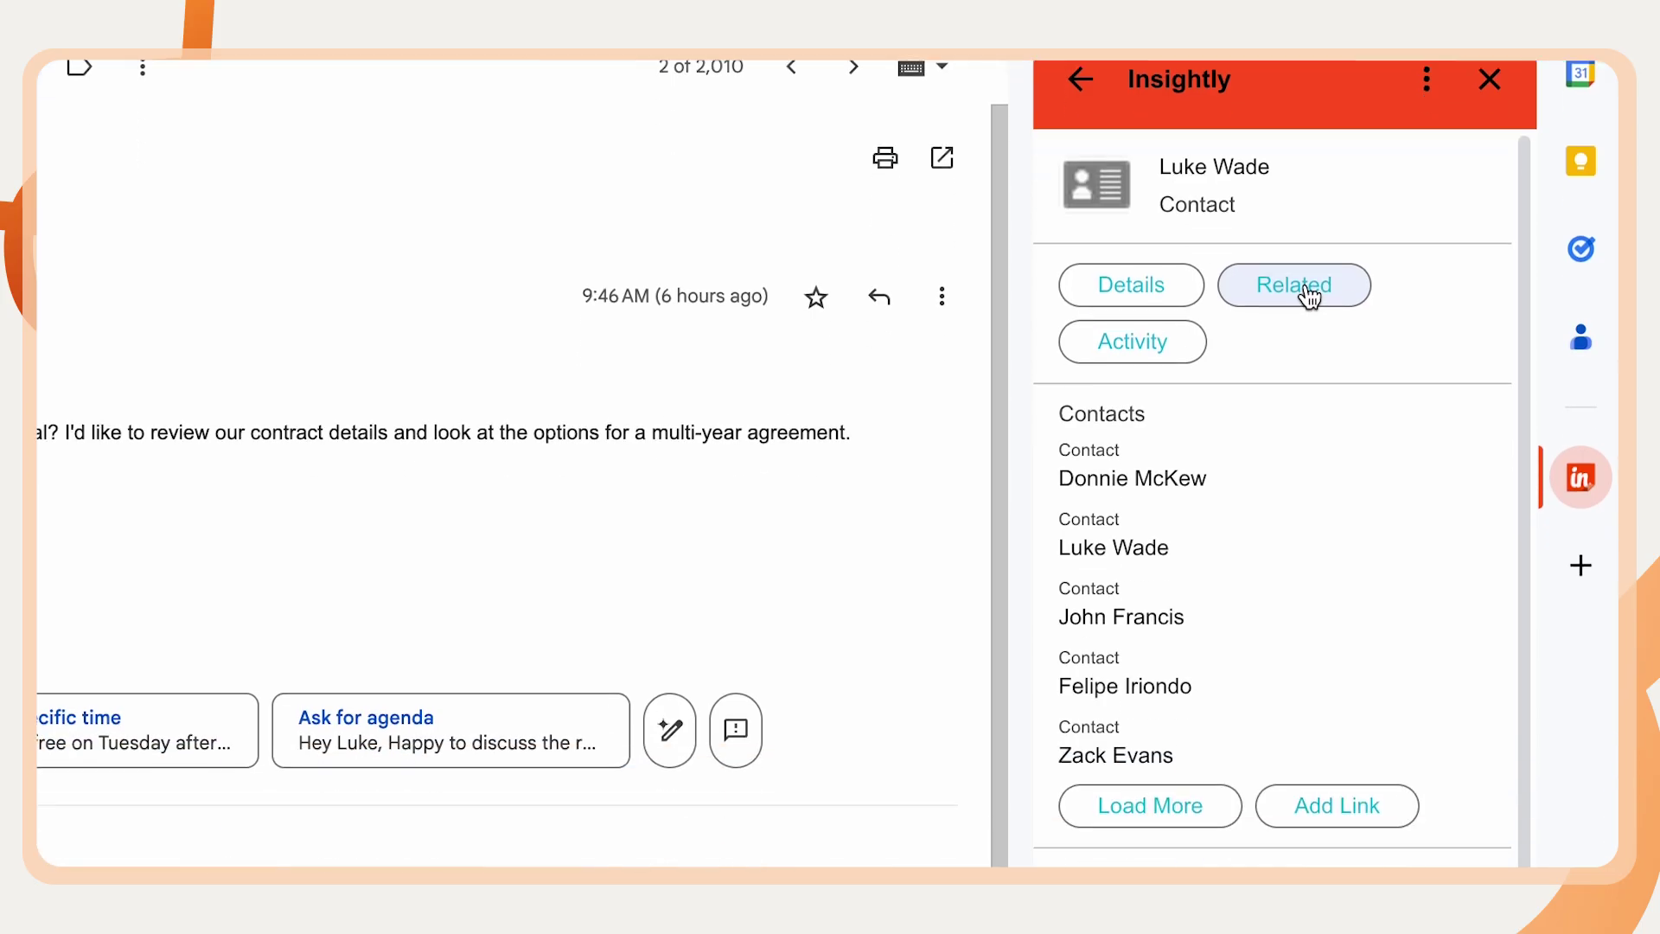
scroll(1308, 297, down, 2)
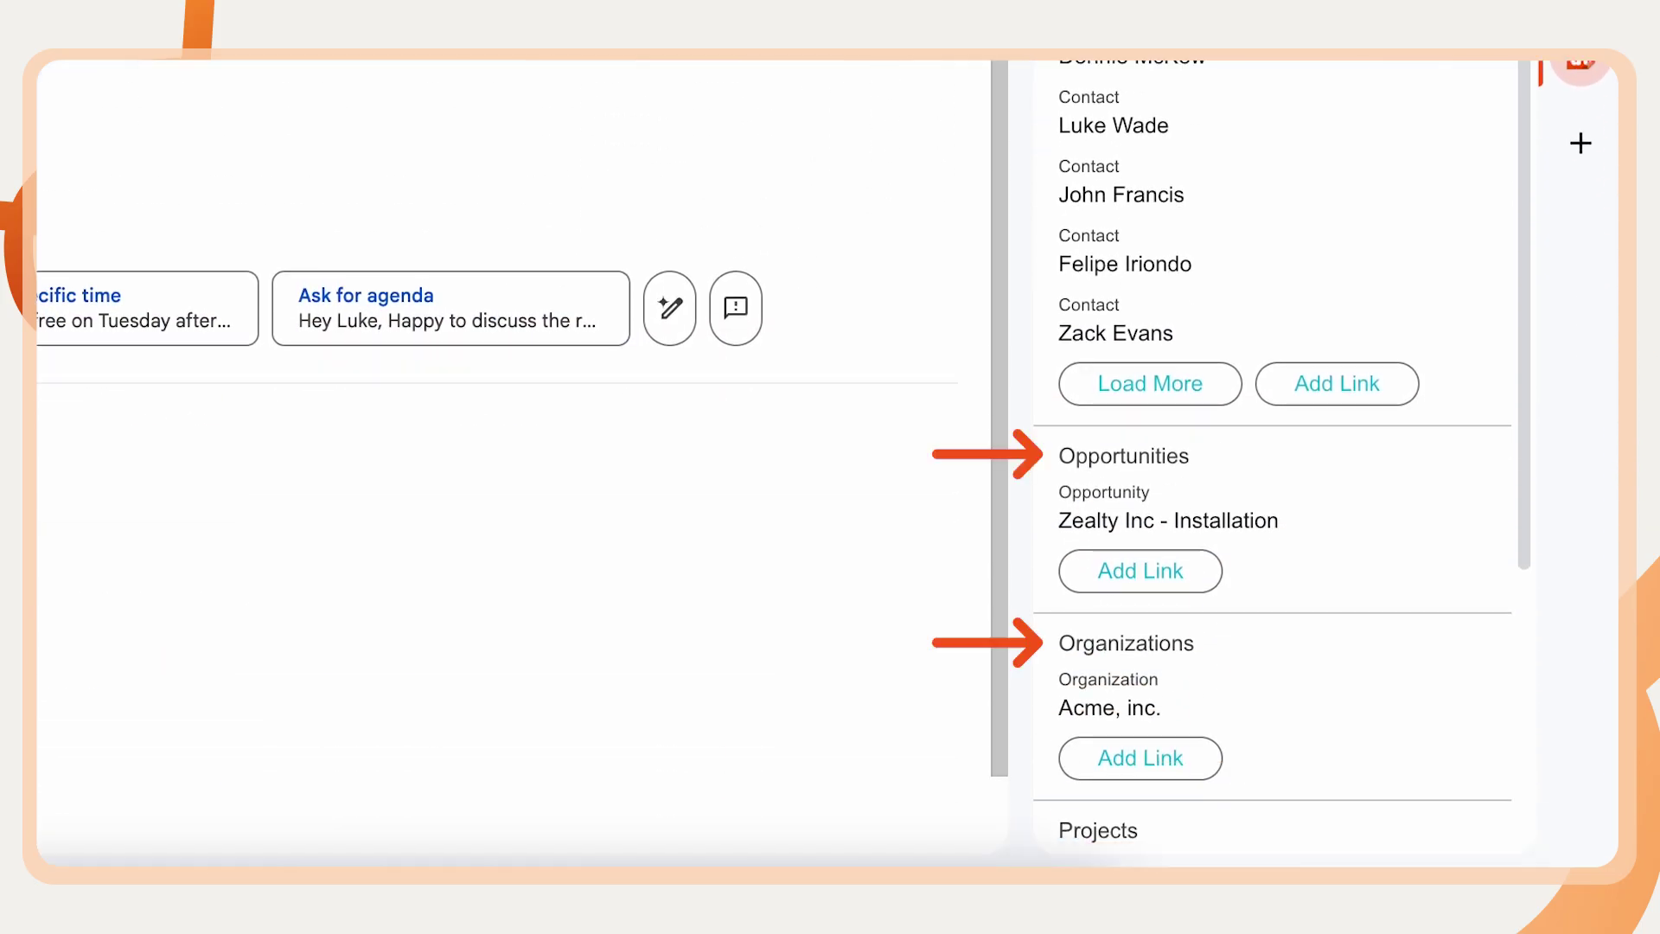
scroll(1279, 467, down, 3)
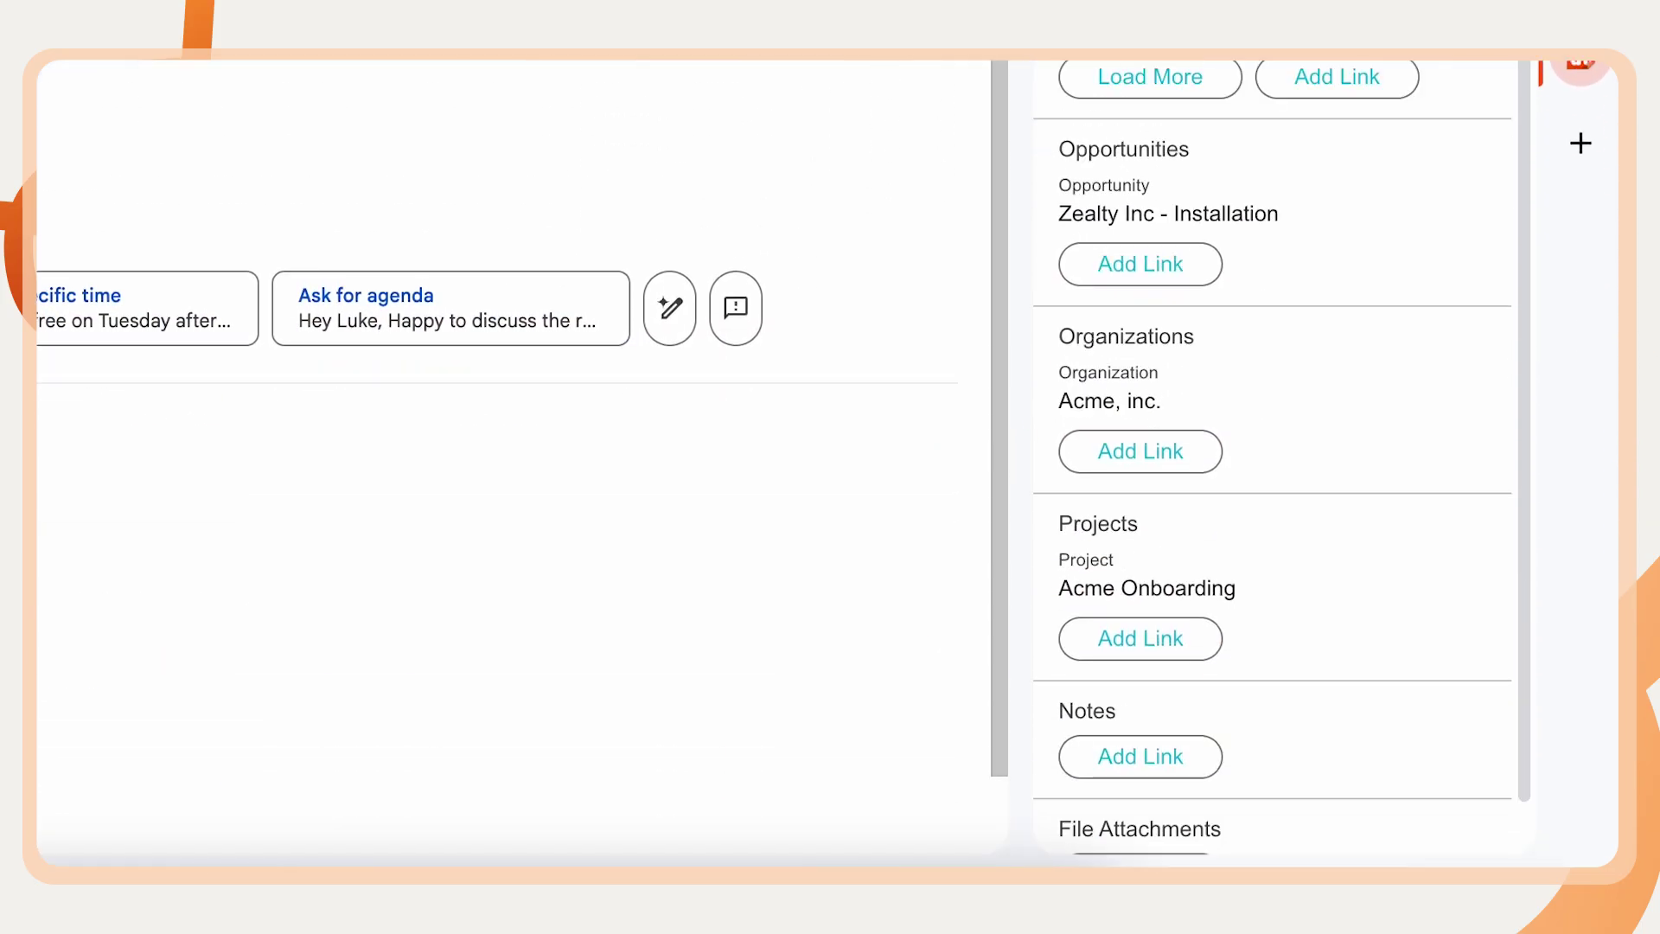
scroll(1437, 500, up, 3)
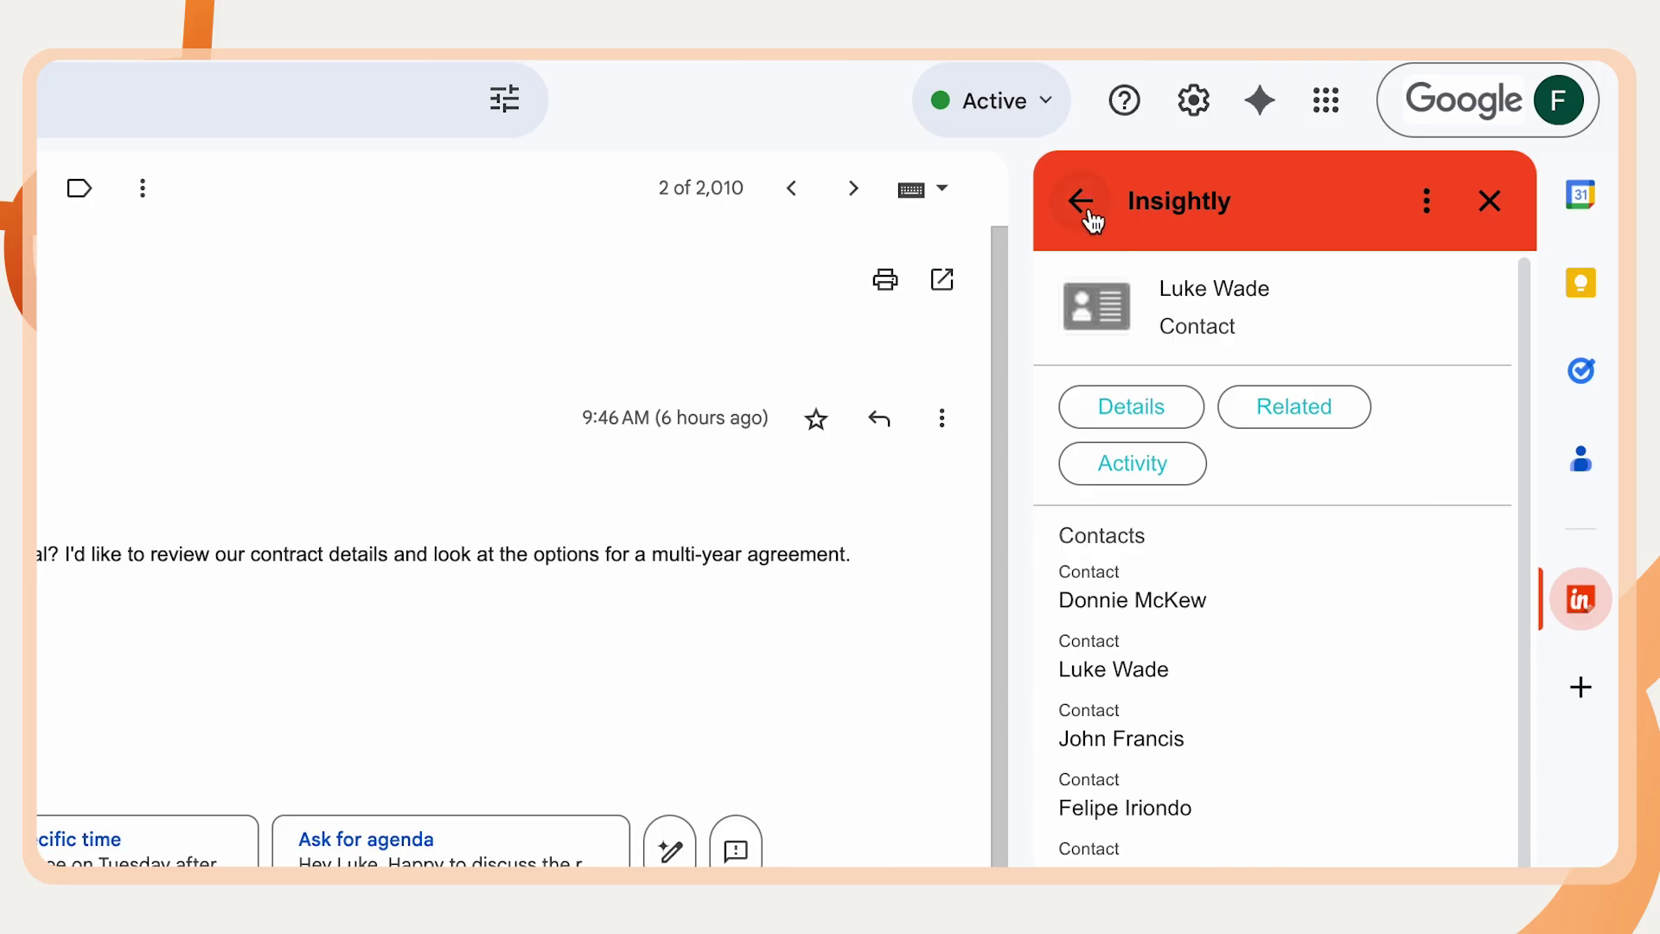
Step: Return to the email overview in the Insightly sidebar and view the record types the email can be saved as
click(1087, 216)
click(1086, 214)
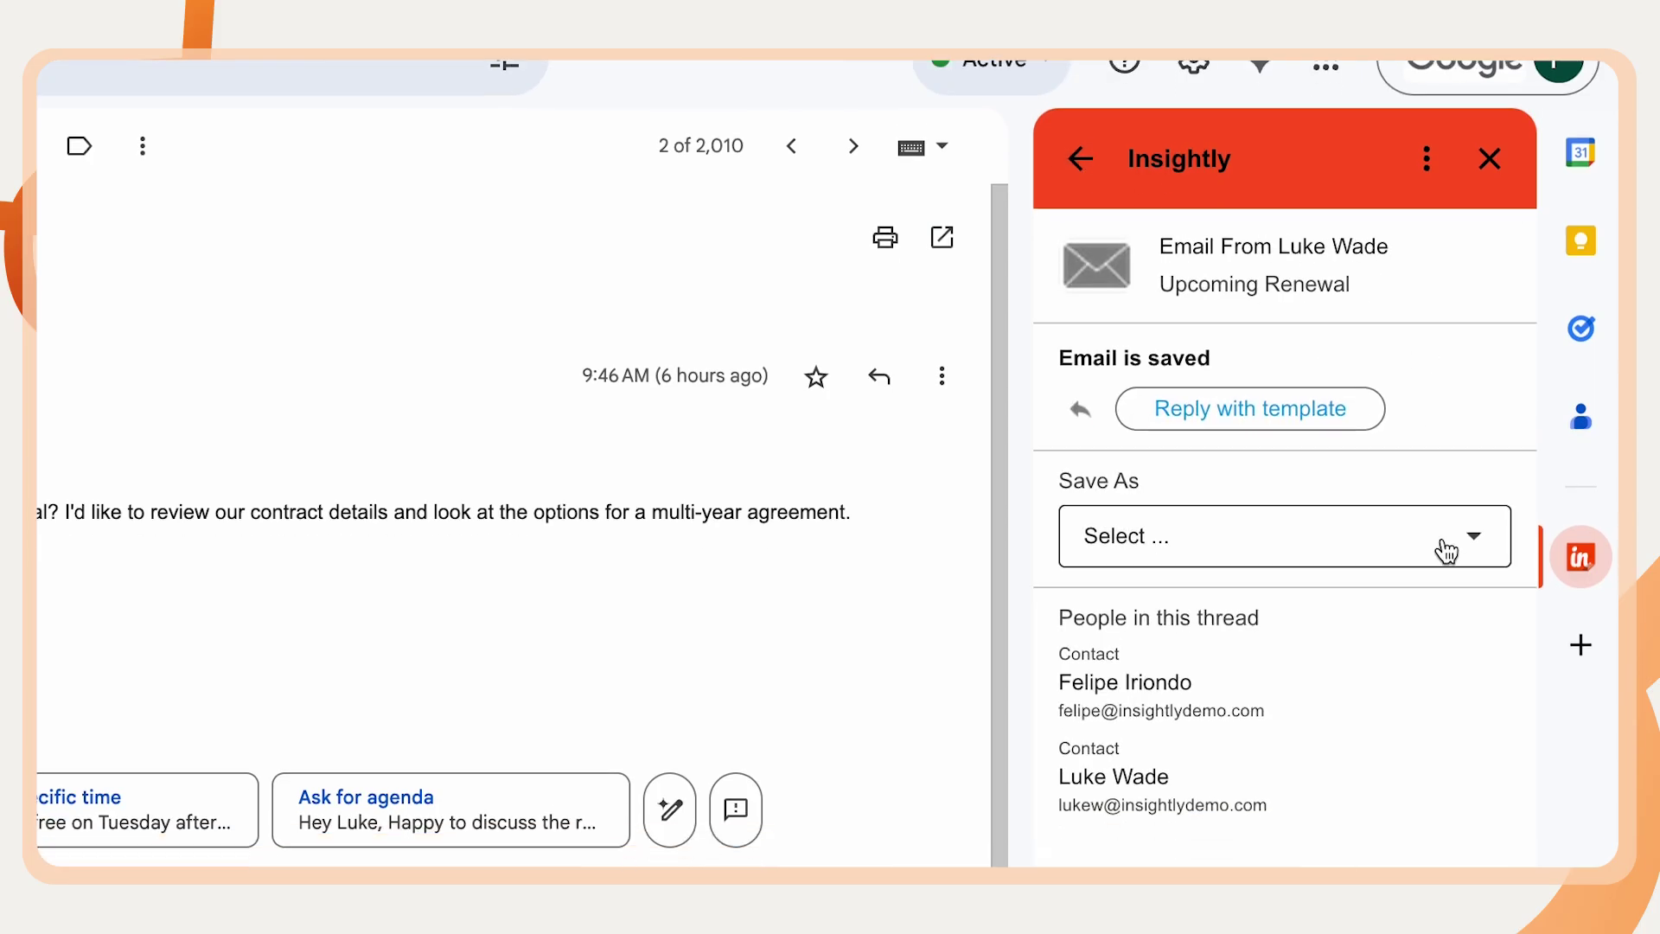
click(1446, 551)
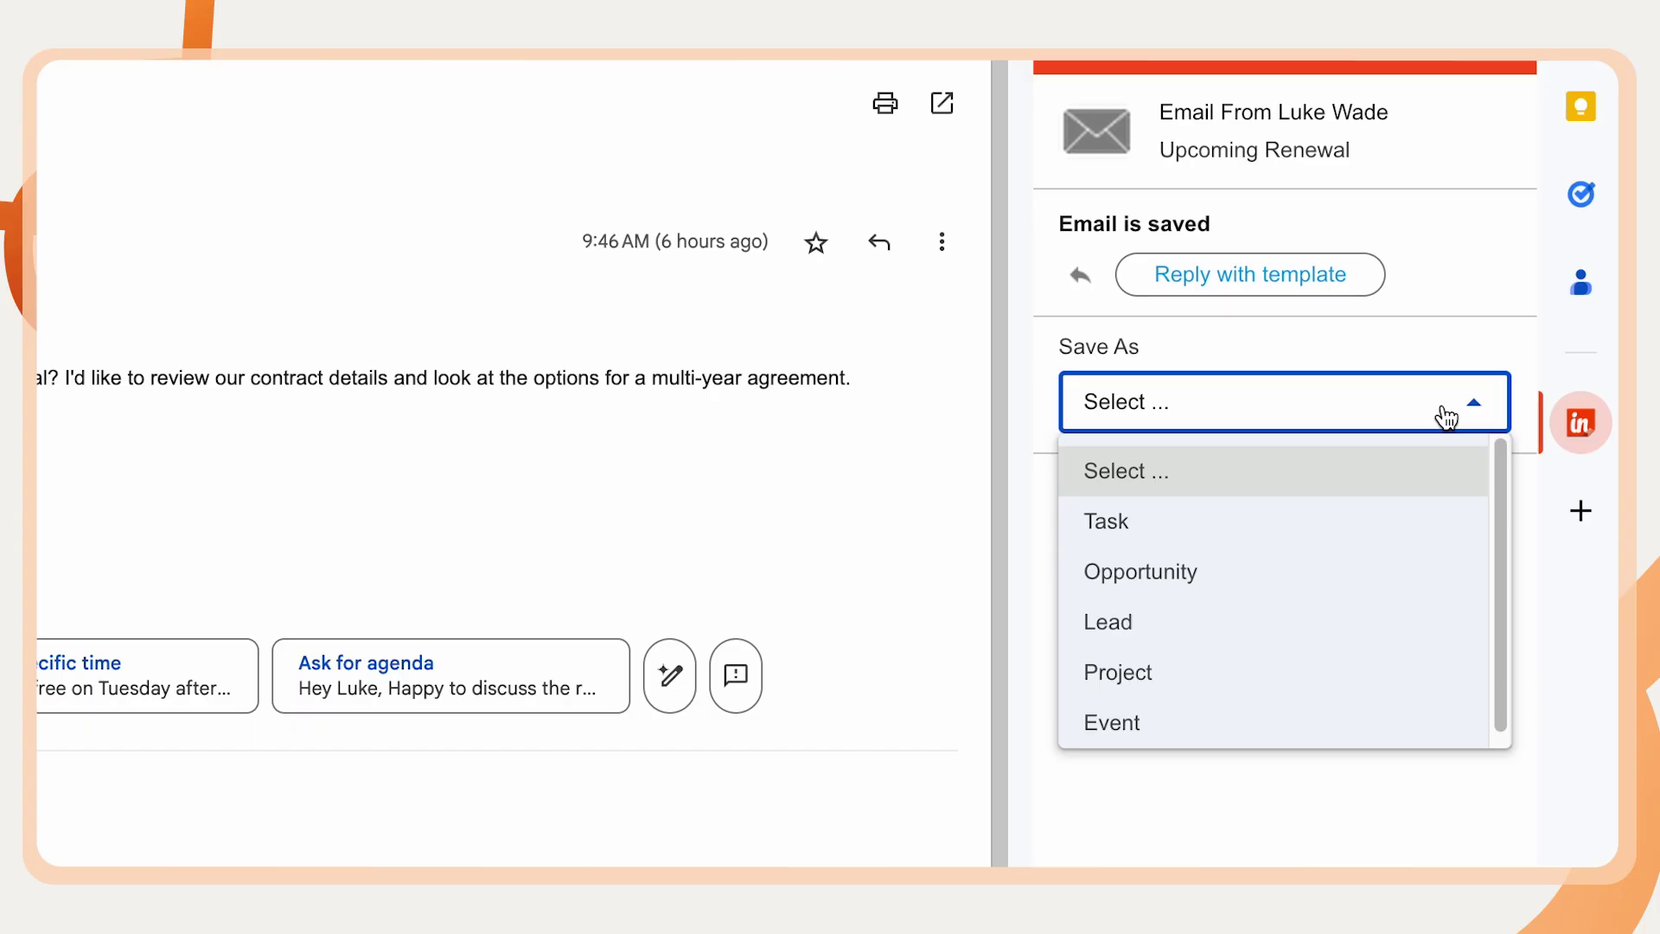
click(1441, 345)
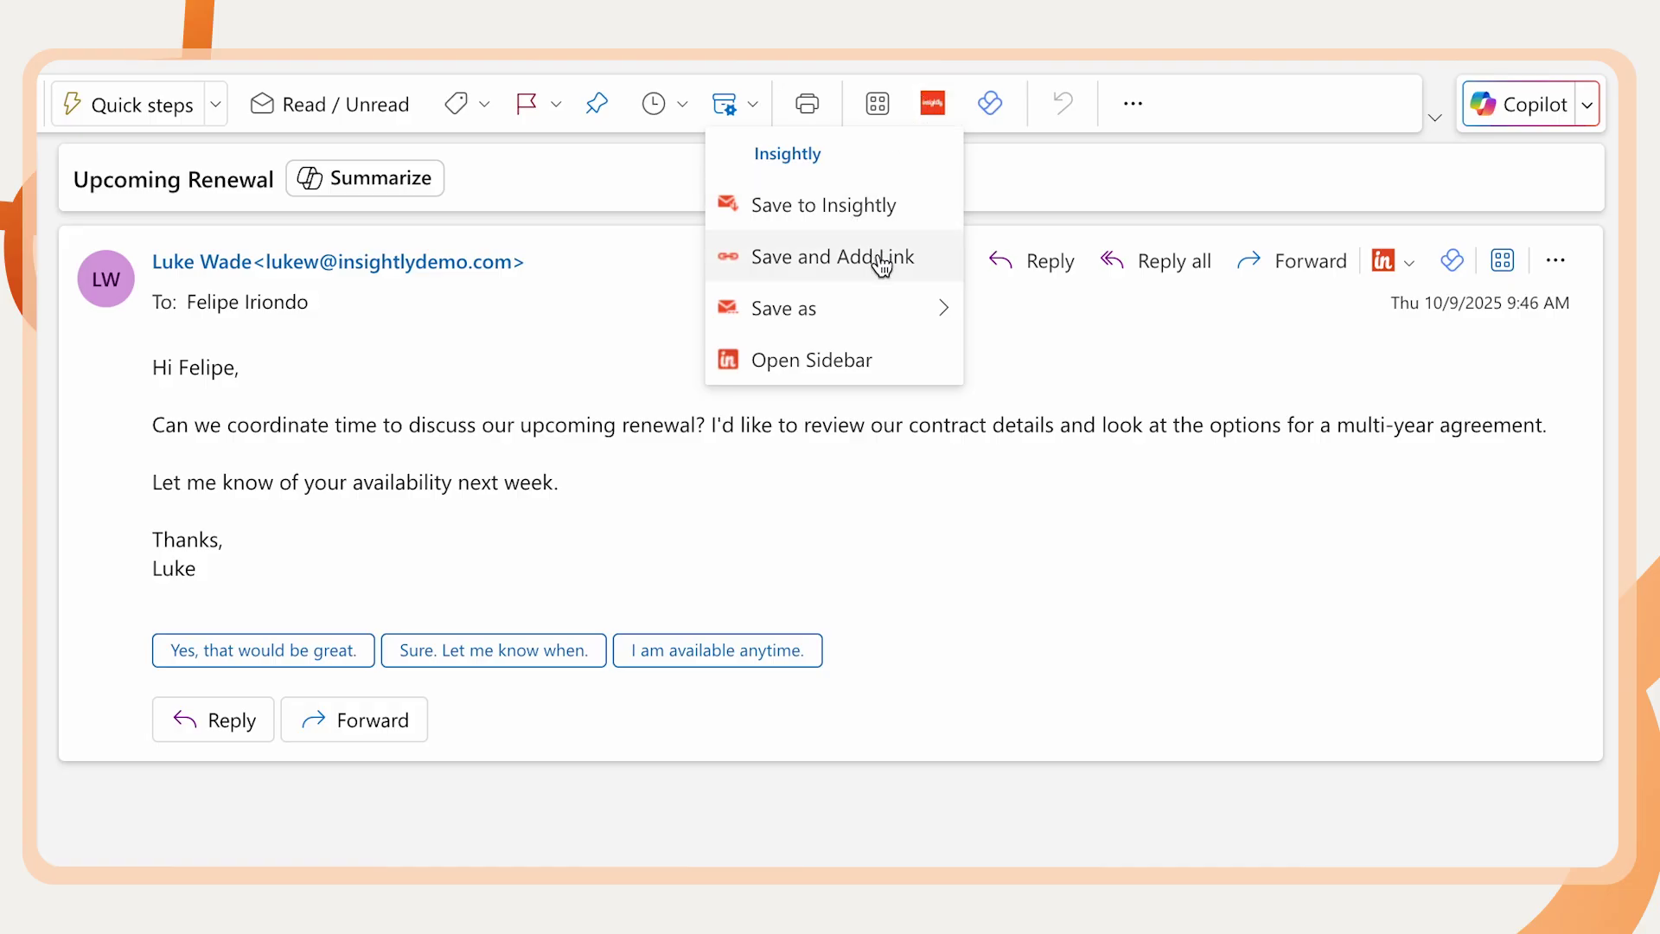
Step: In Outlook, view Insightly's Save as options for the Upcoming Renewal email, and open the sender's contact from the Insightly sidebar
mouse_move(914, 314)
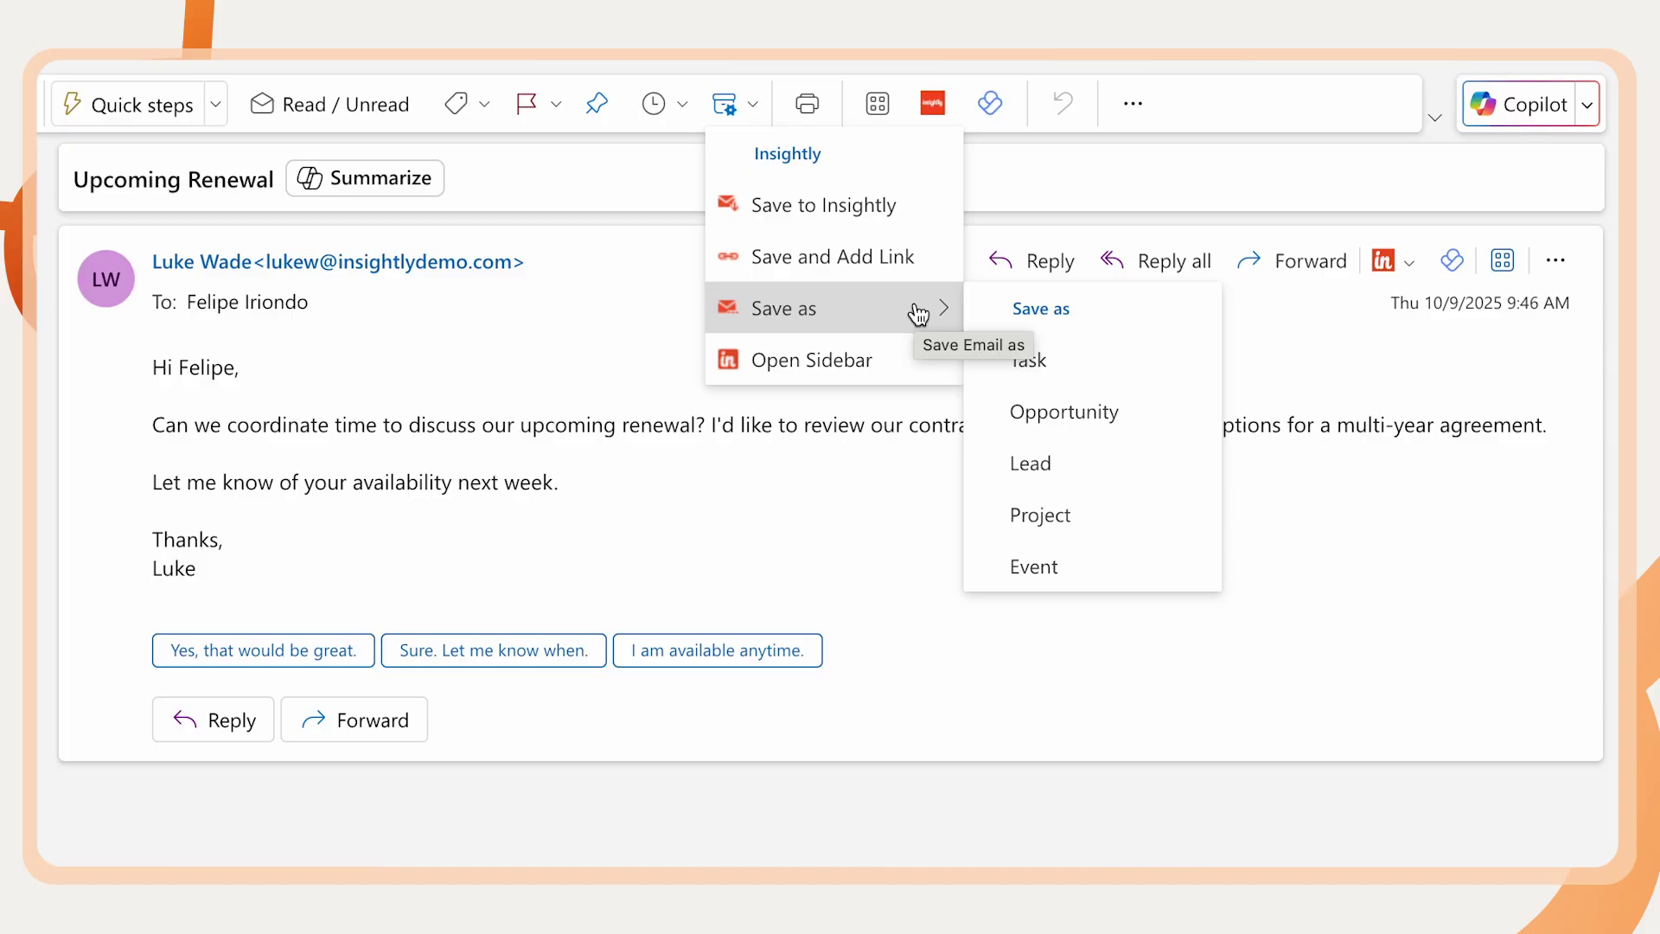
click(881, 359)
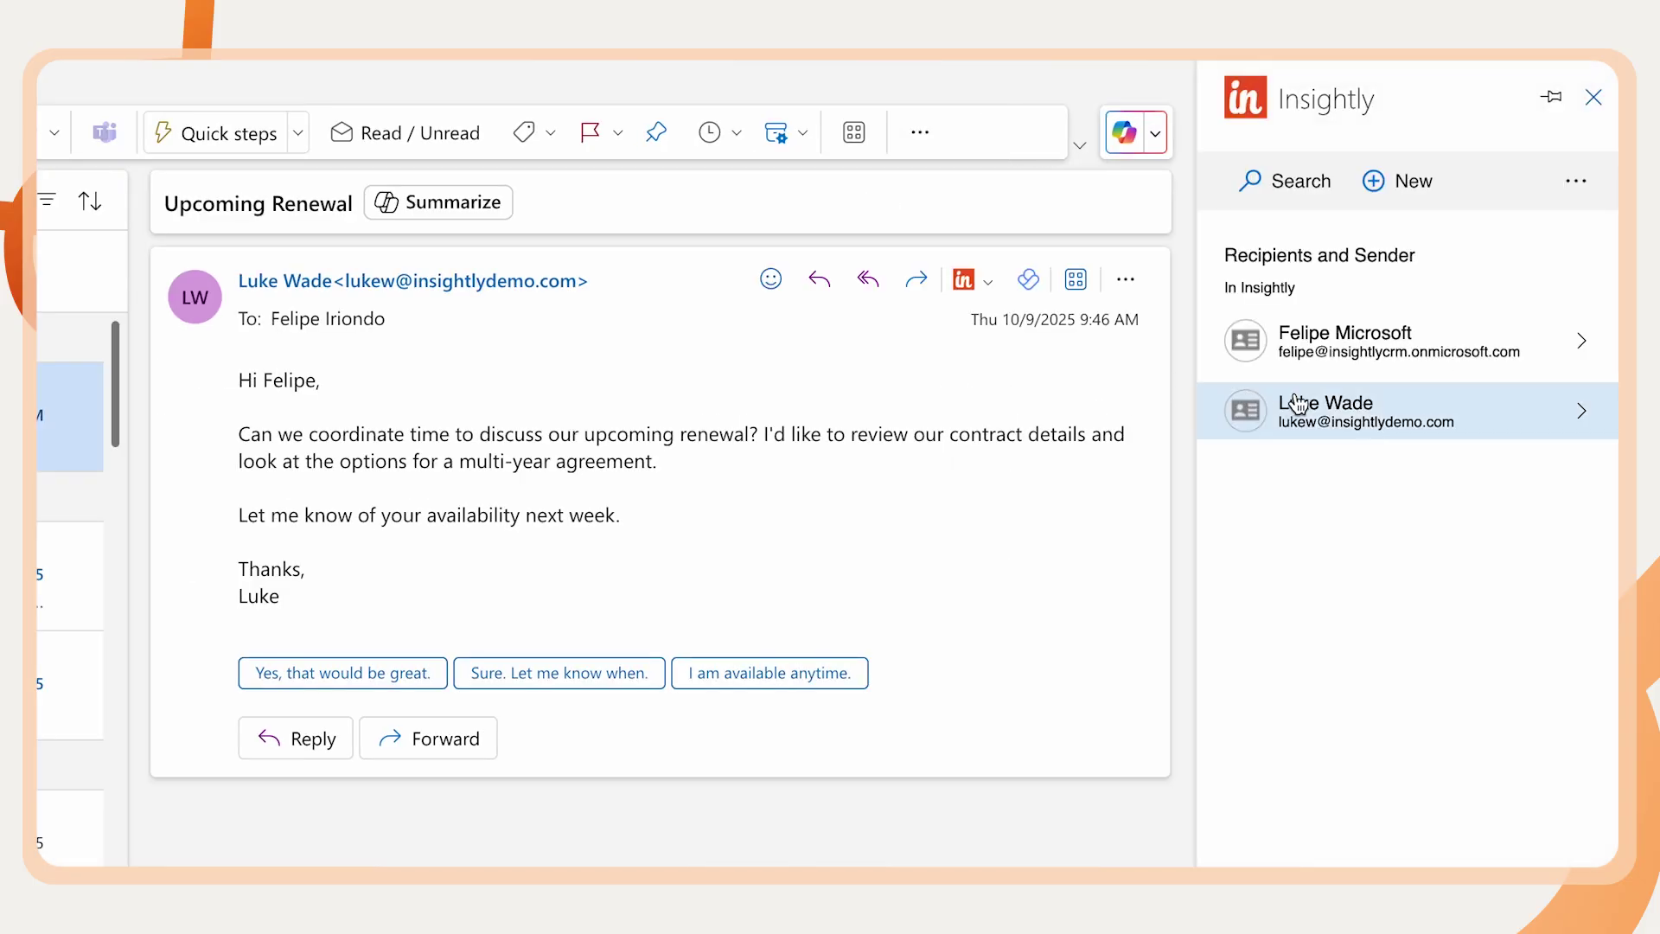
click(1296, 404)
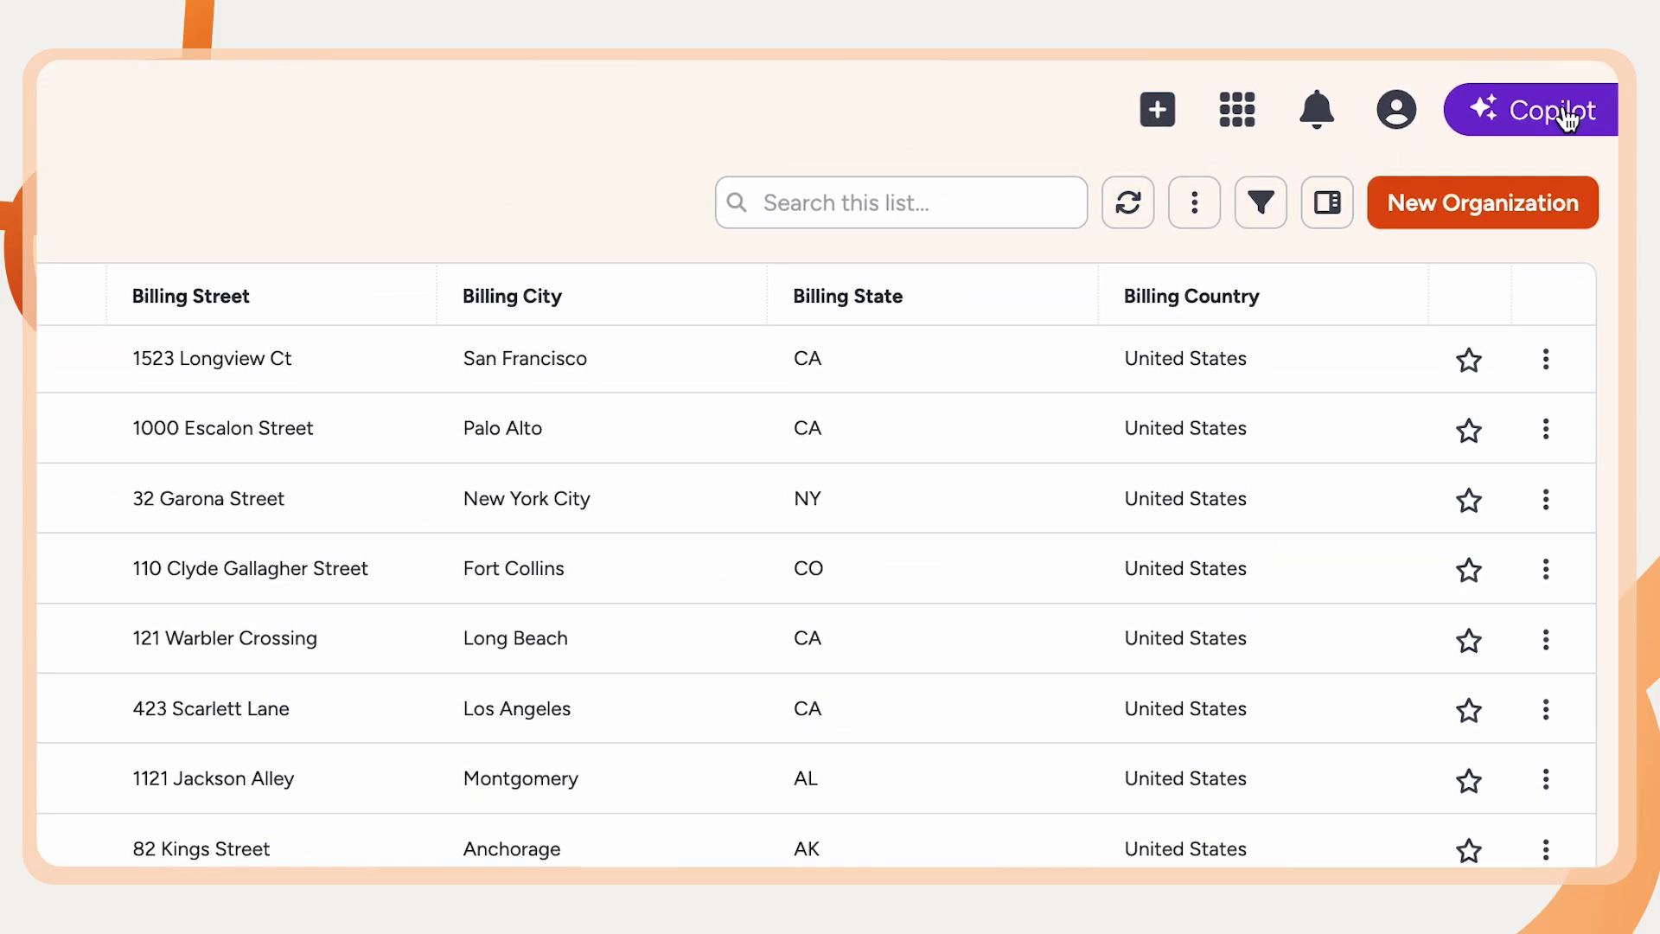
Step: In Insightly, ask Copilot "How much revenue do we have in quotes that have been presented but not accepted?"
click(1566, 119)
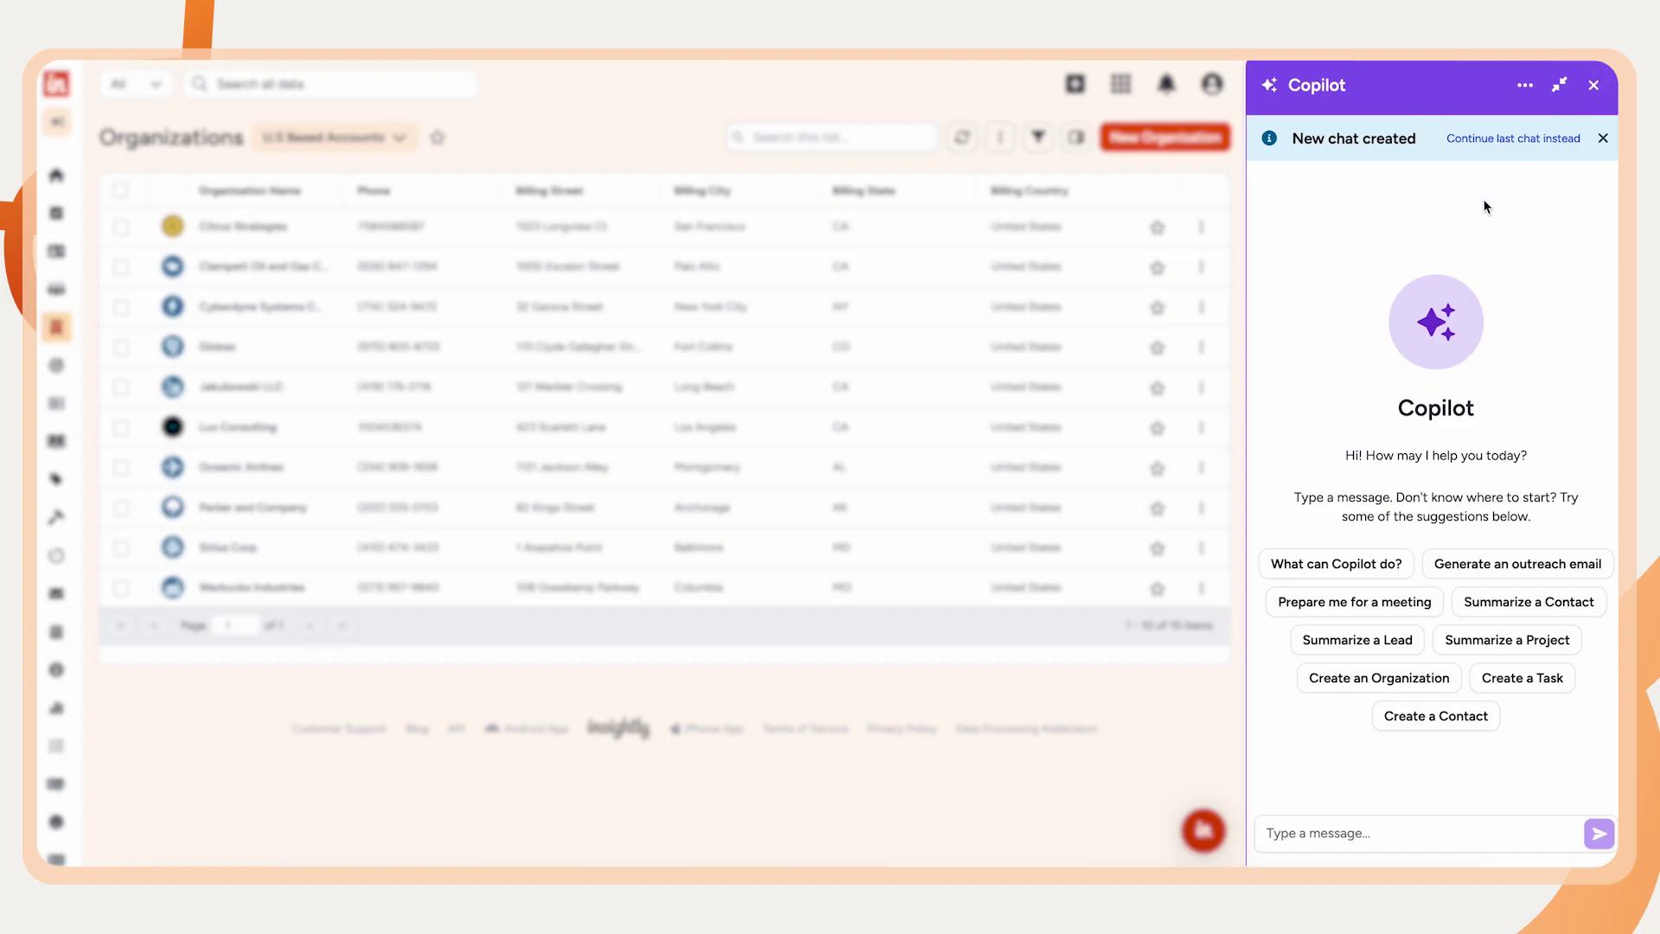
click(1425, 828)
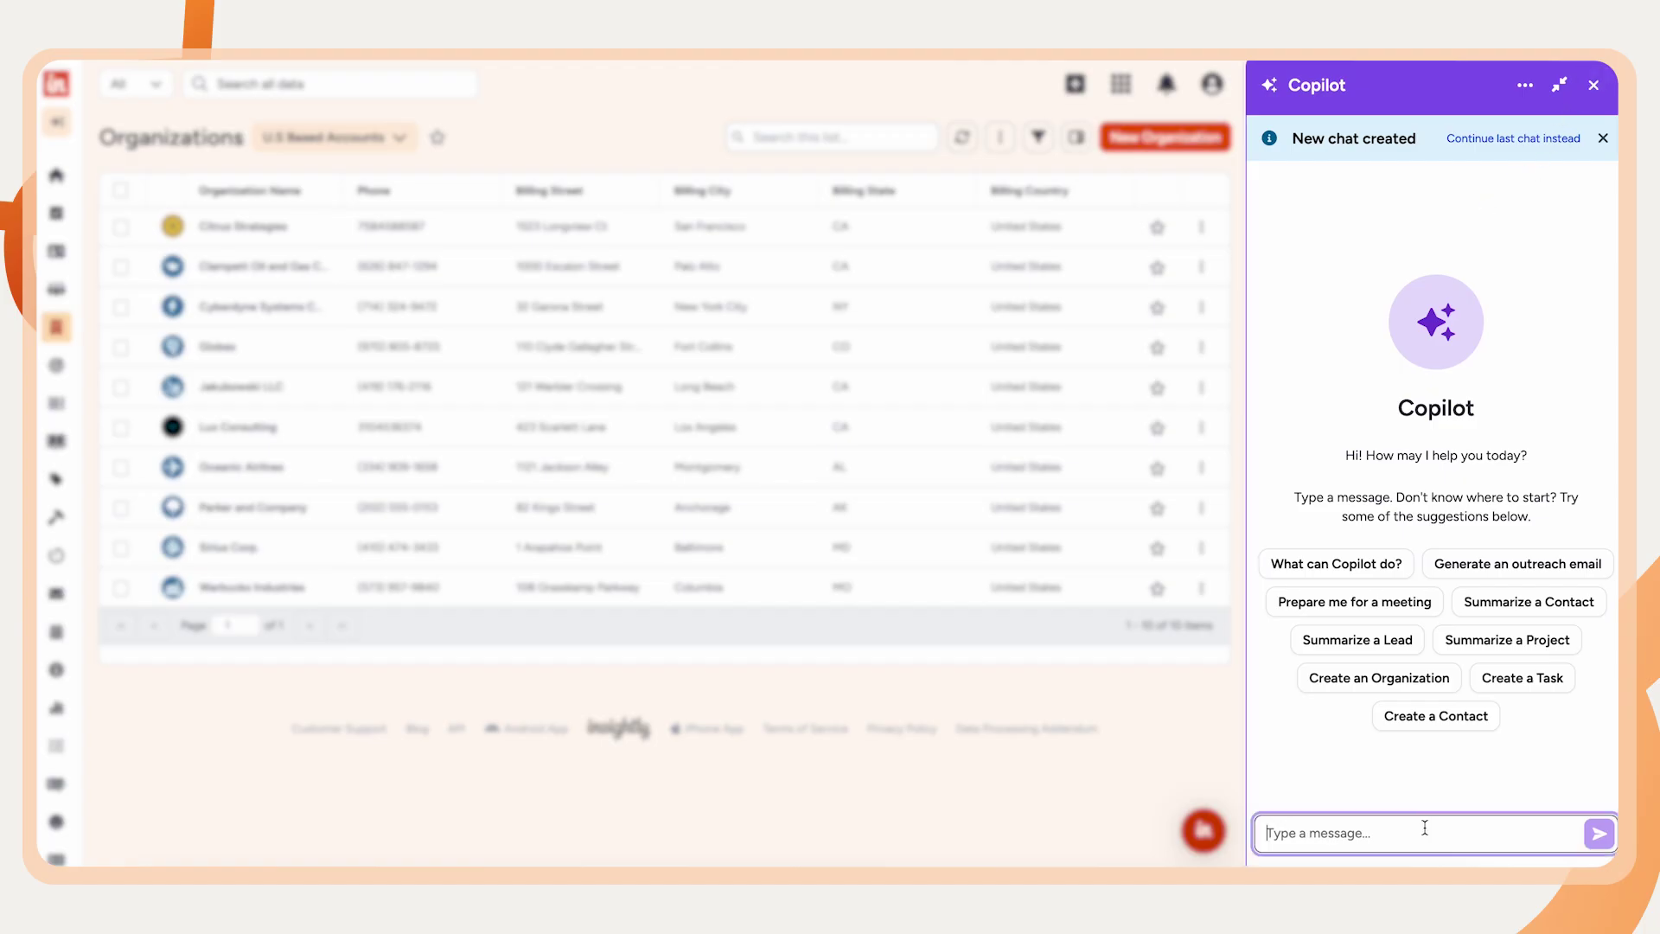
text(How much revenue do we have in quotes that have been presented but not accepted?)
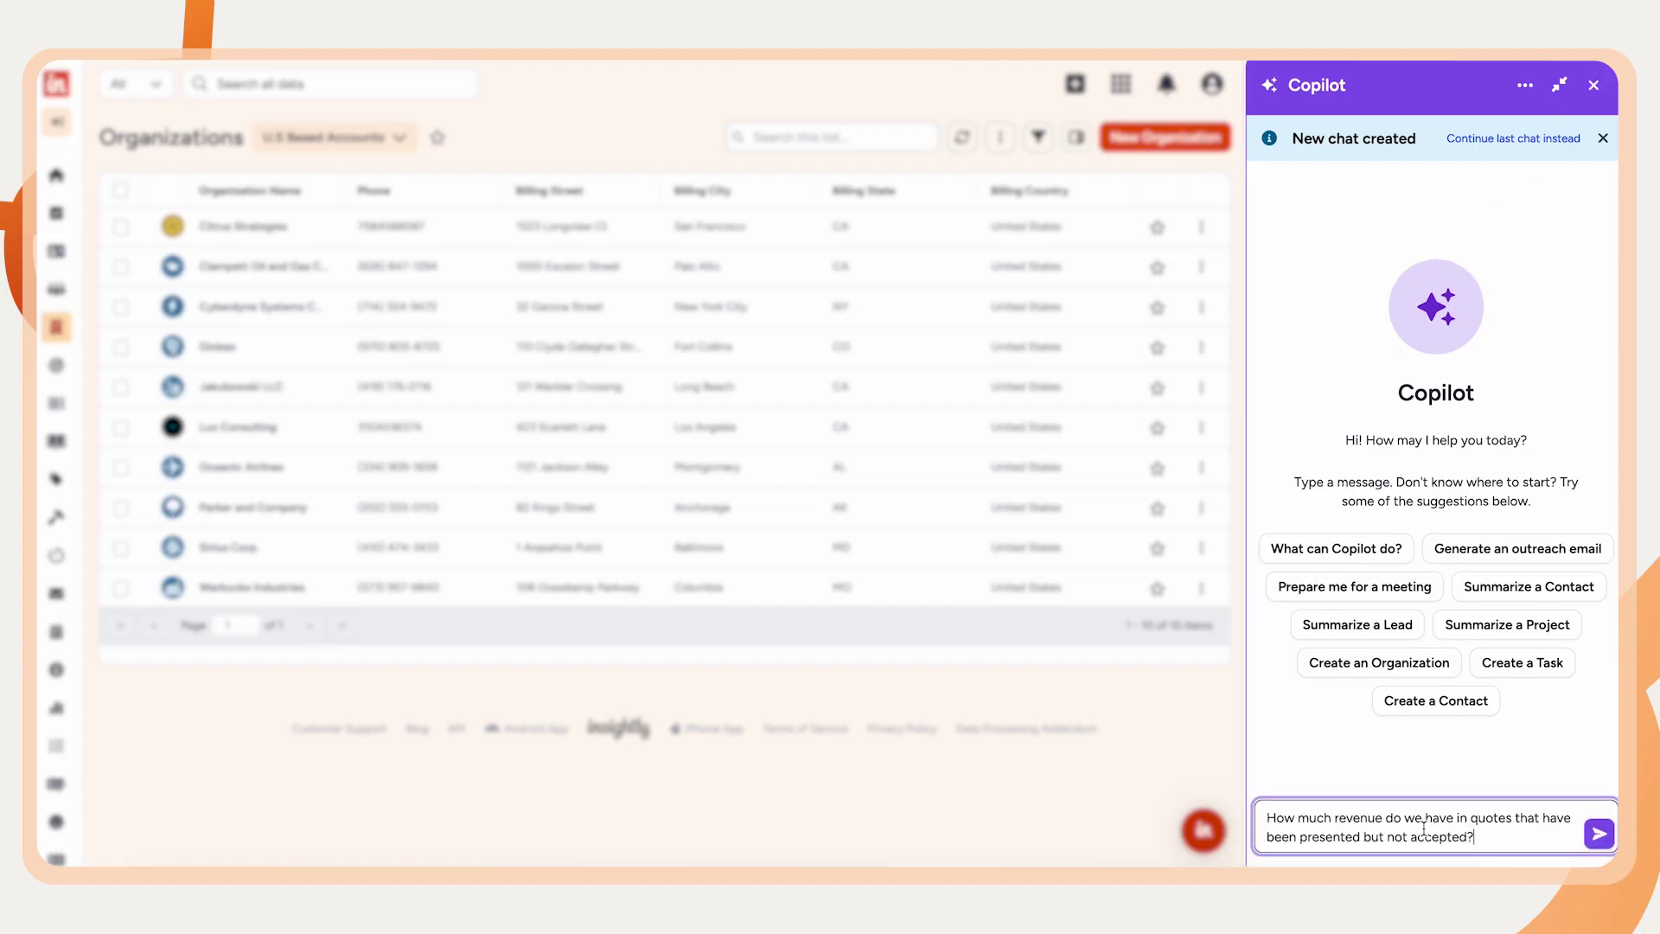
click(1599, 834)
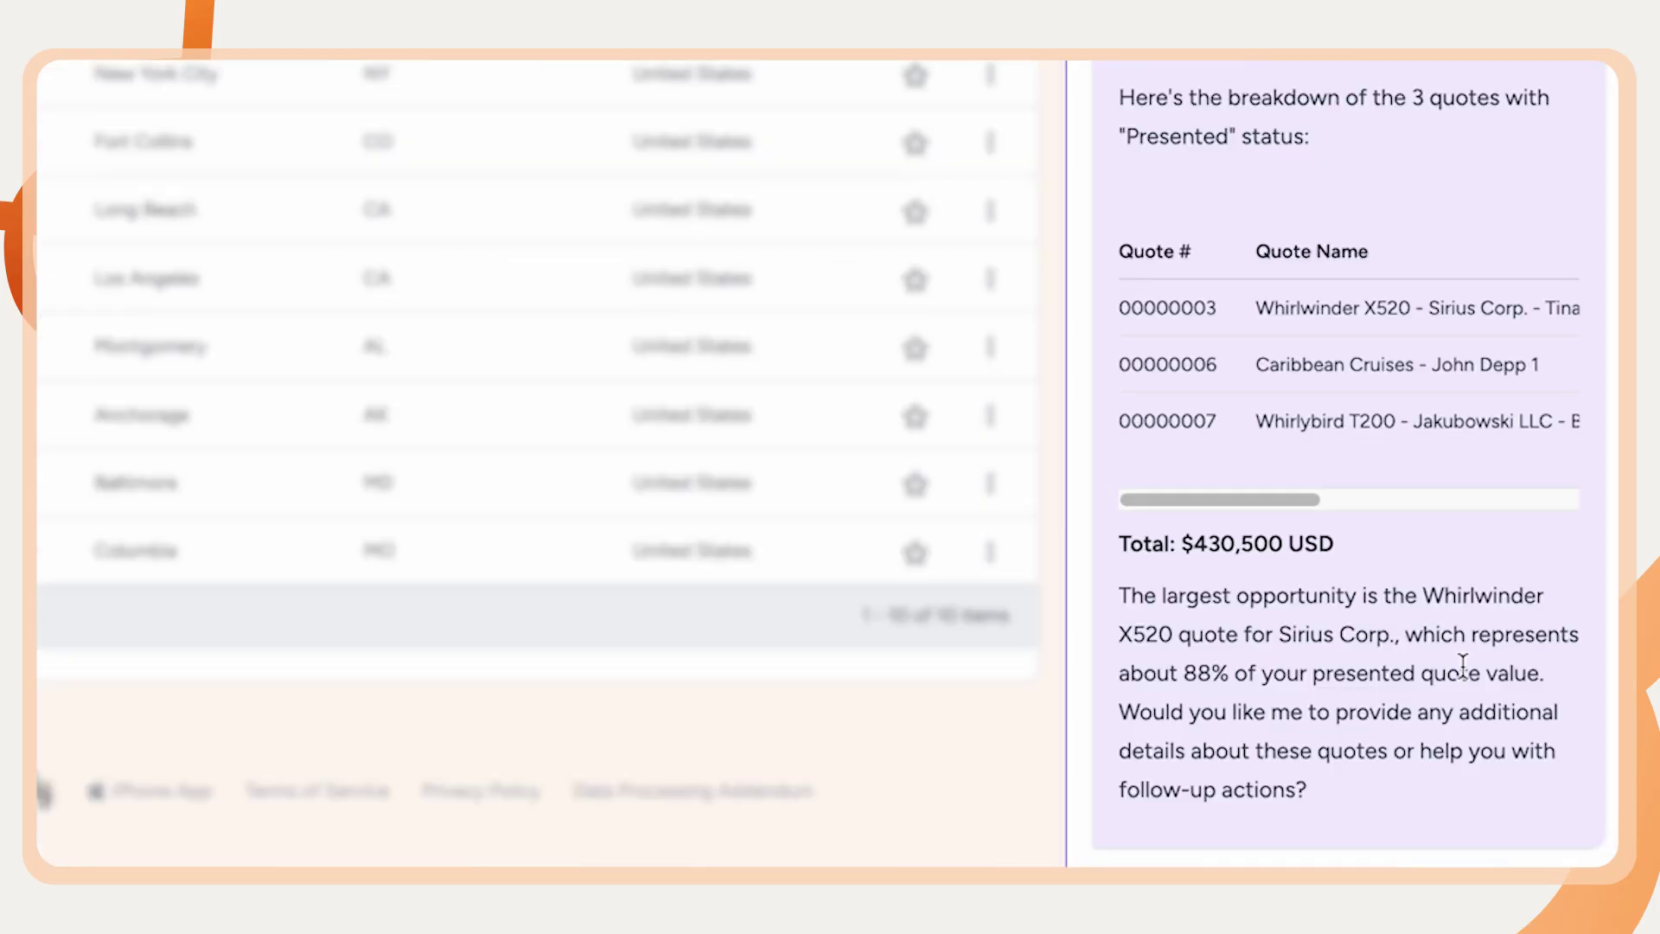
Step: View the remaining columns of the presented-quotes table, and ask Copilot "Show me information on Torchy's Tacos in the US."
drag(1259, 500, 1523, 525)
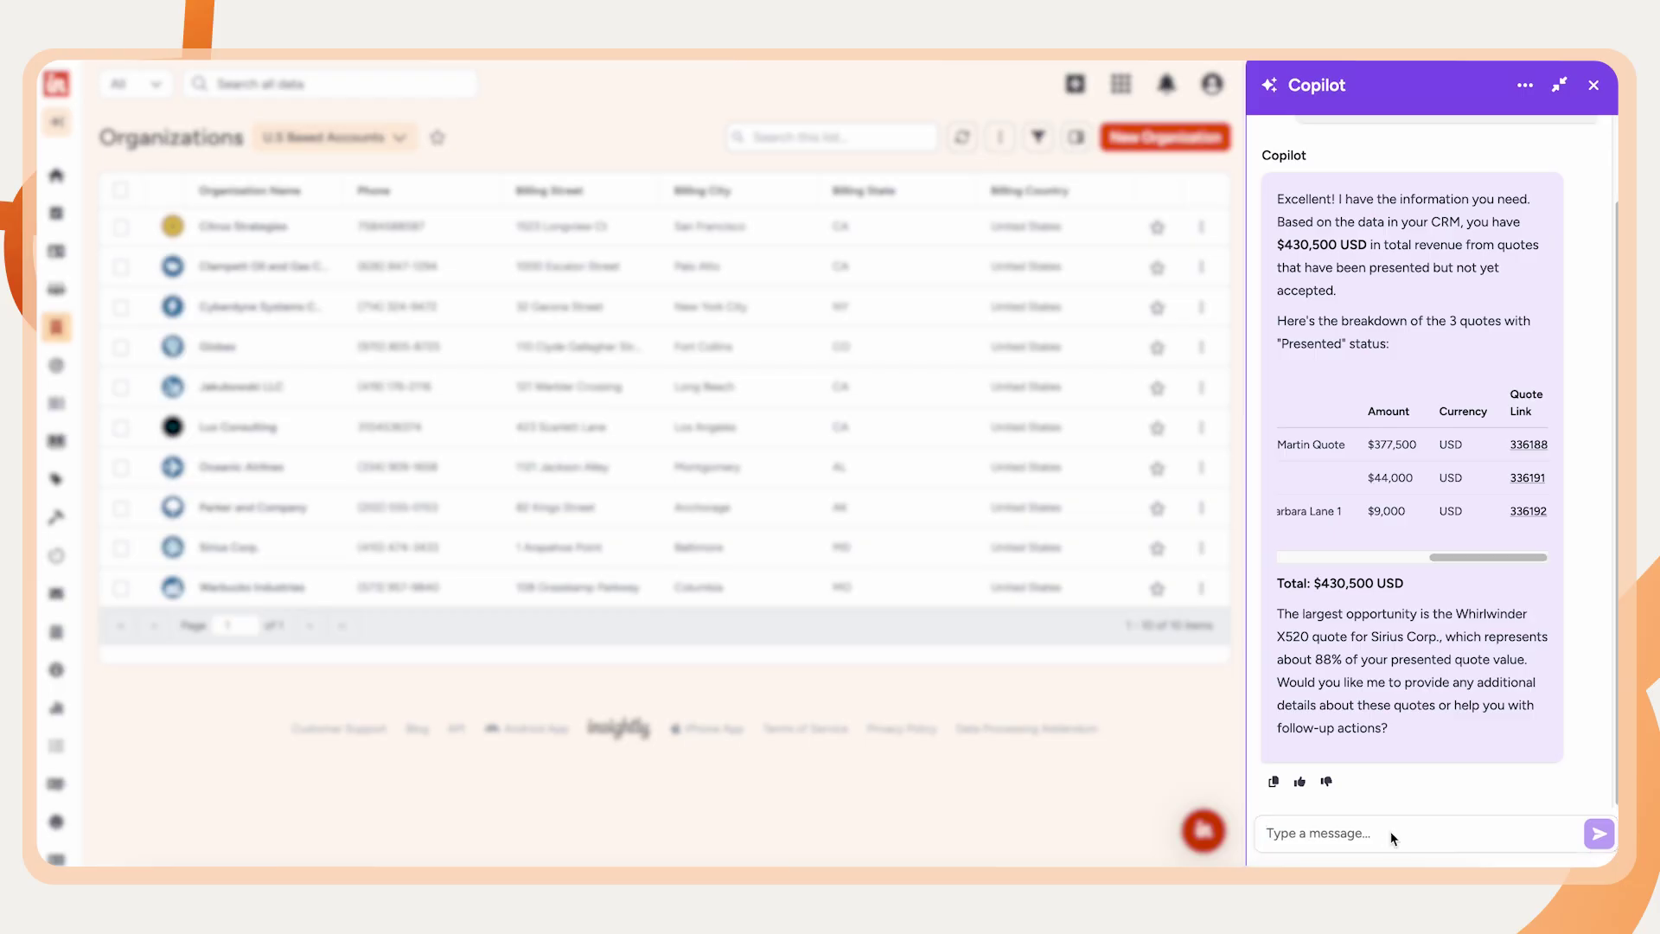
text(Show me information on Torchy’s Tacos in the US.)
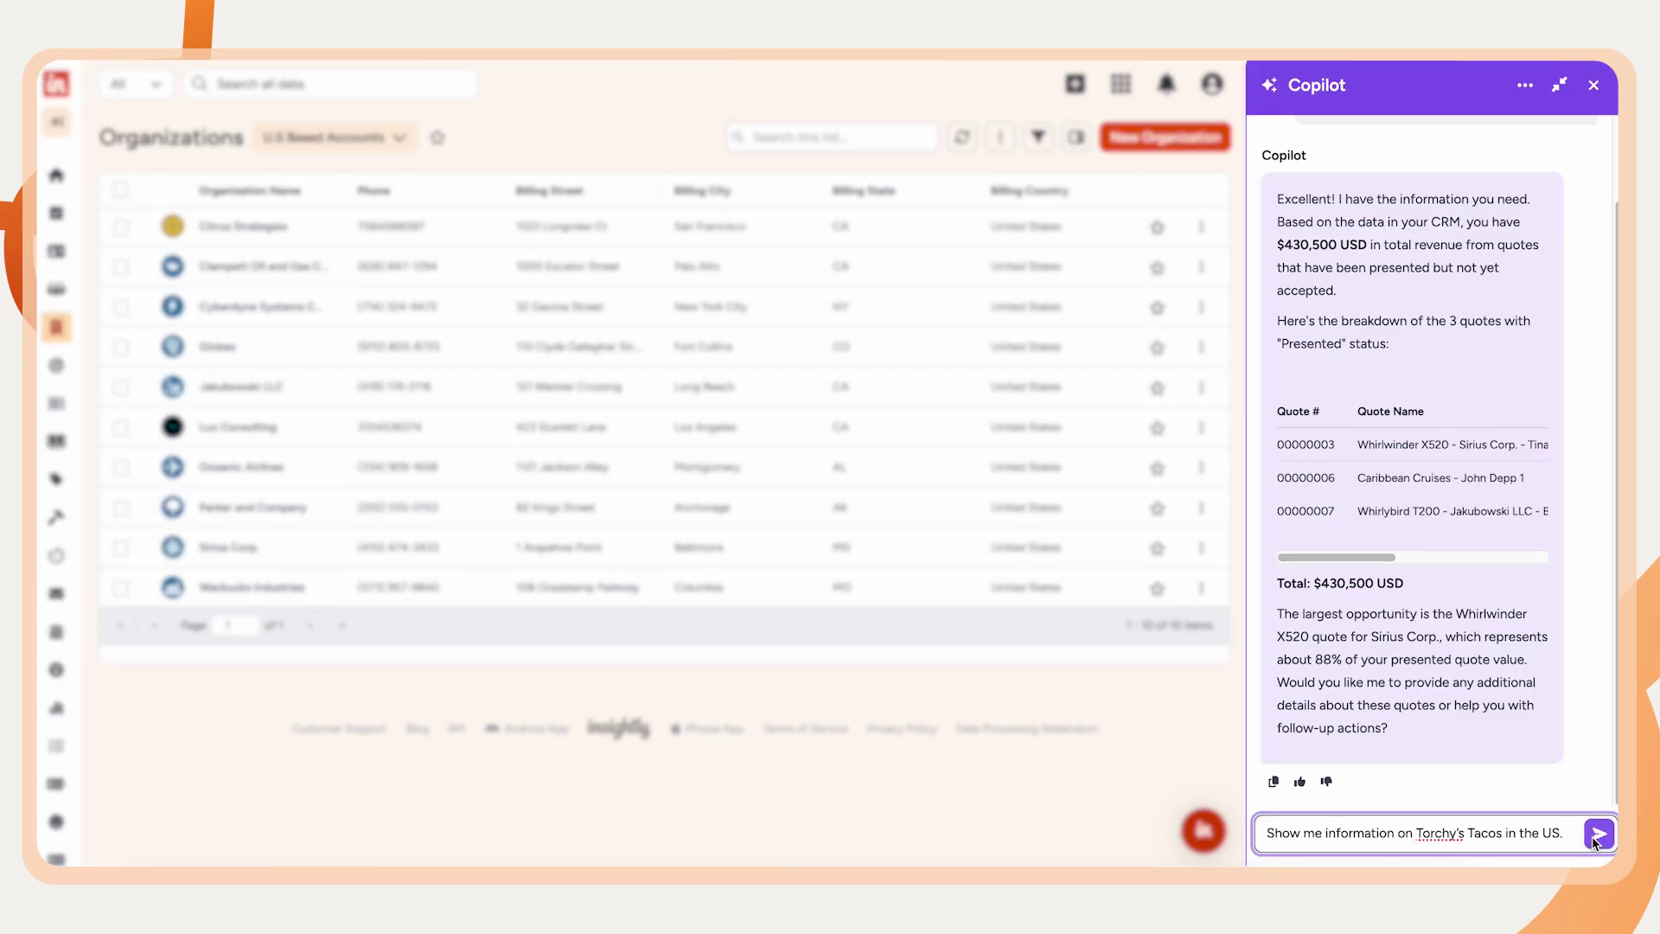
click(1598, 833)
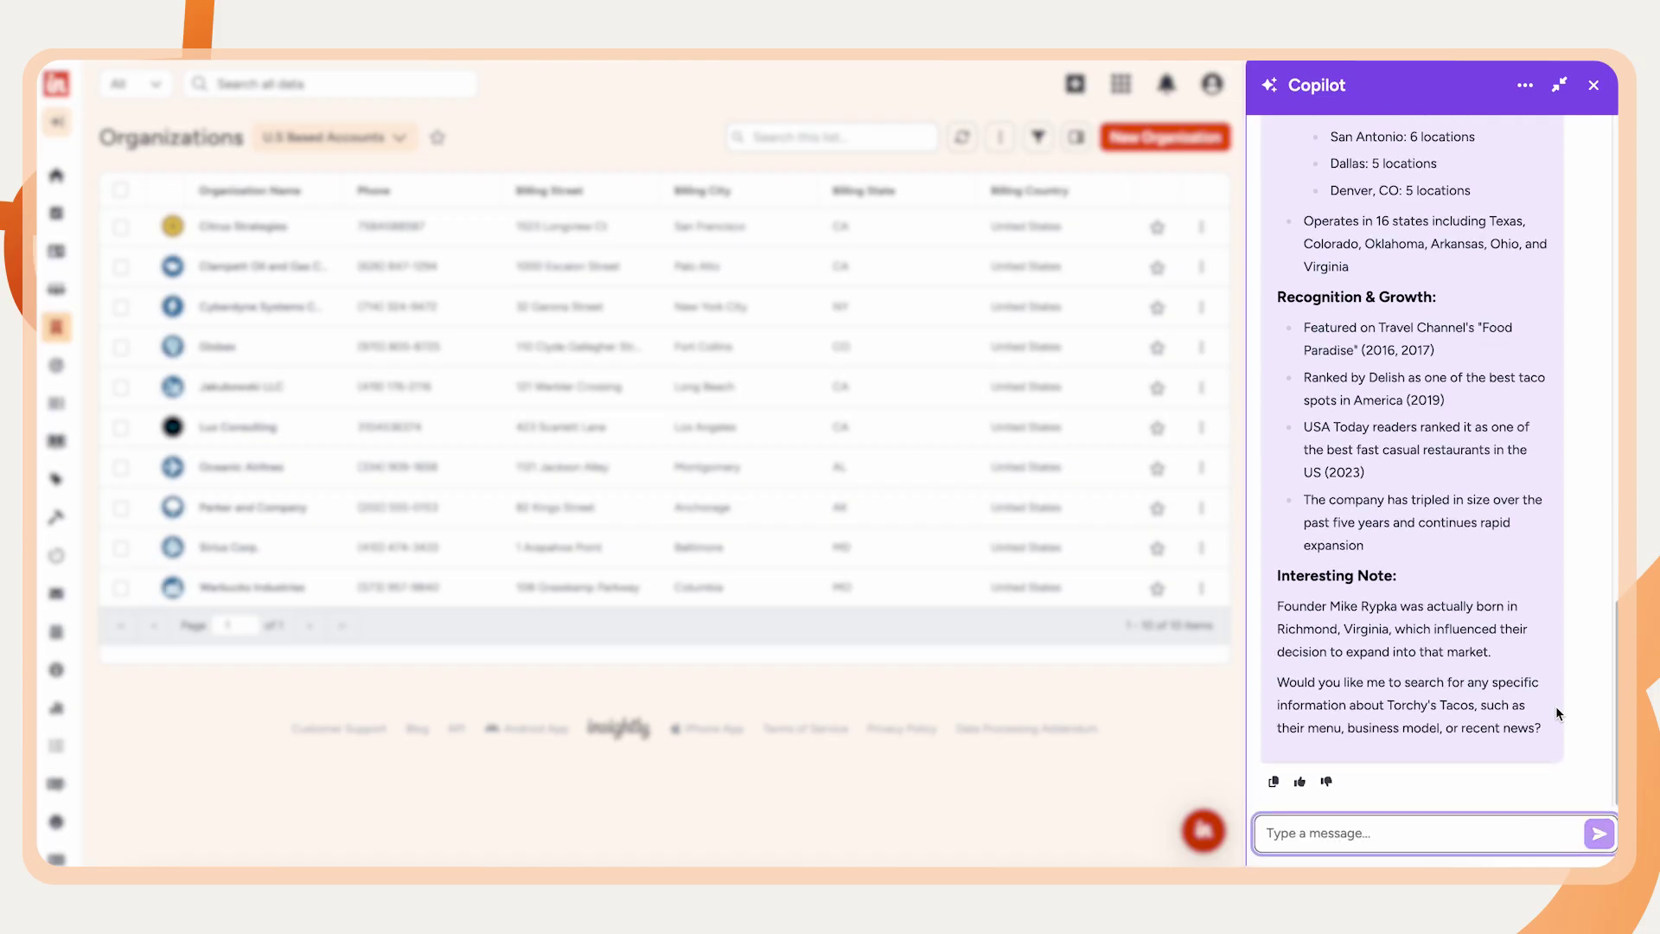
Step: Ask Copilot to "Create me a Torchys Tacos organization record with relevant information"
click(1472, 835)
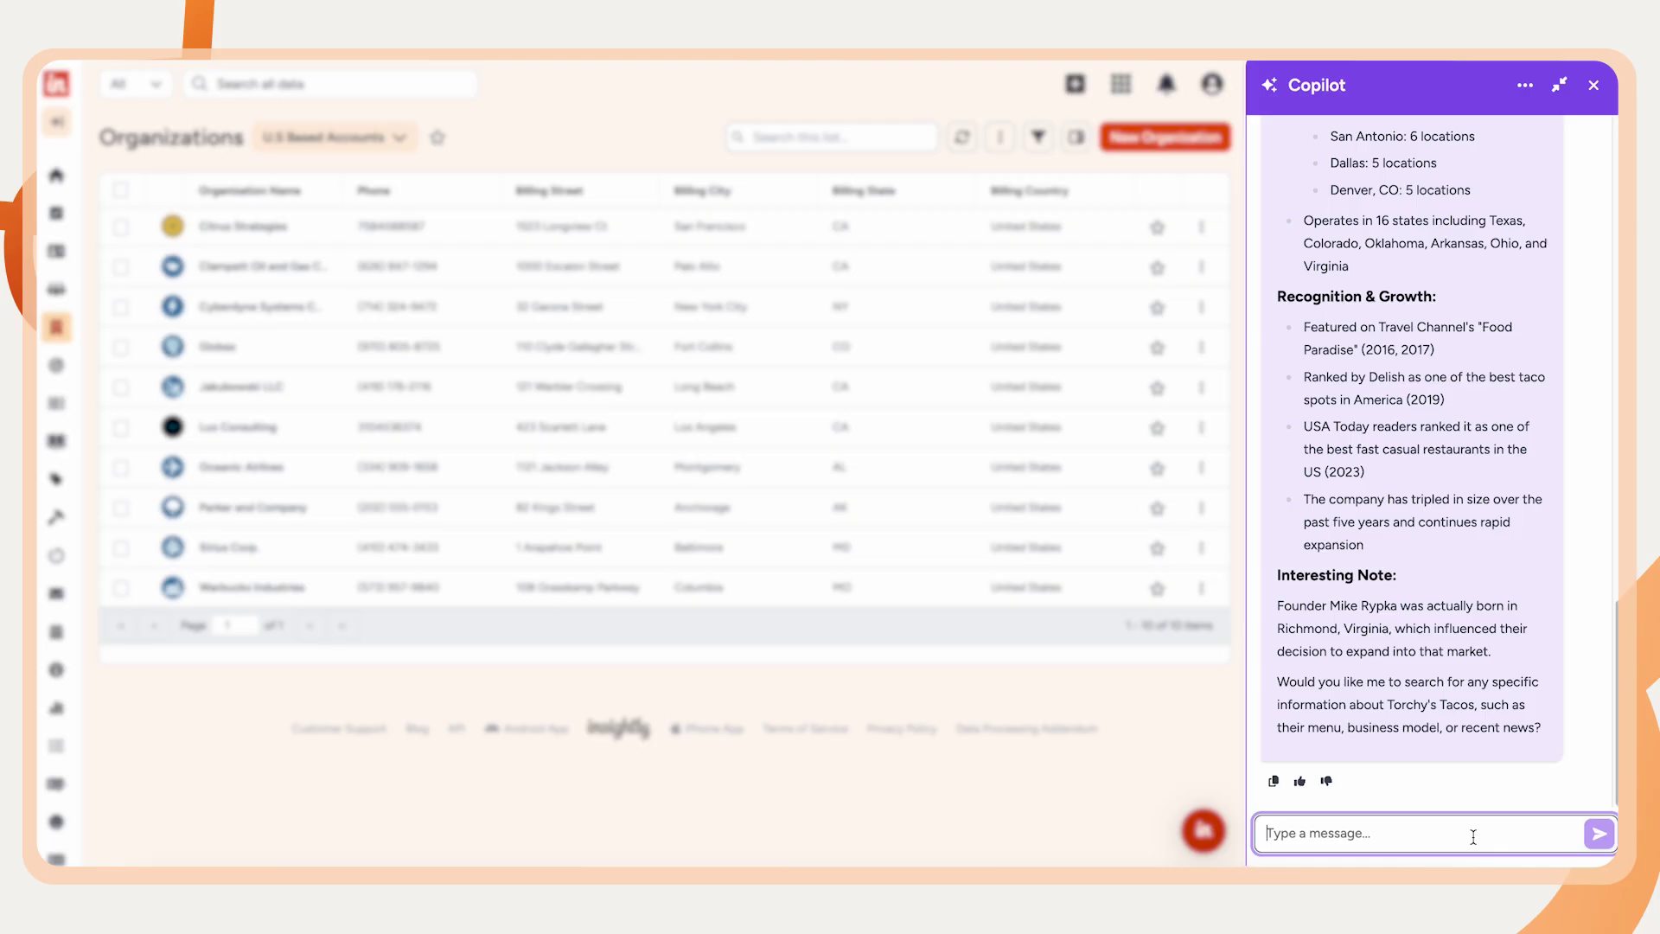
text(Create me a Torchys Tacos organization record with relevant information)
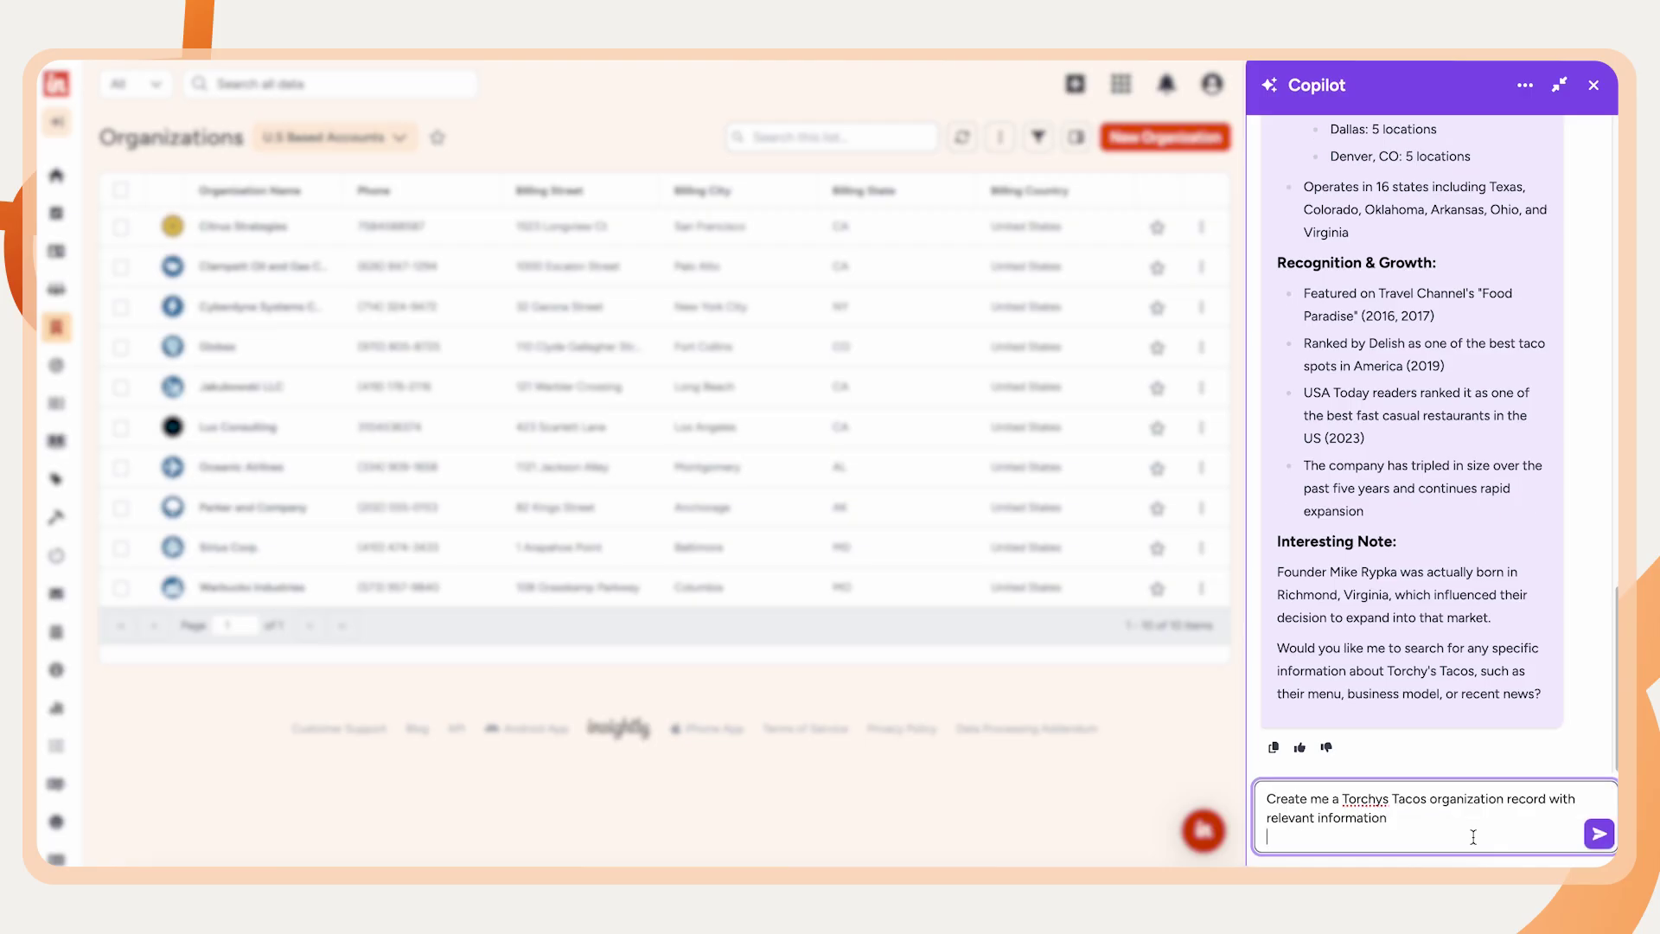
key(BackSpace)
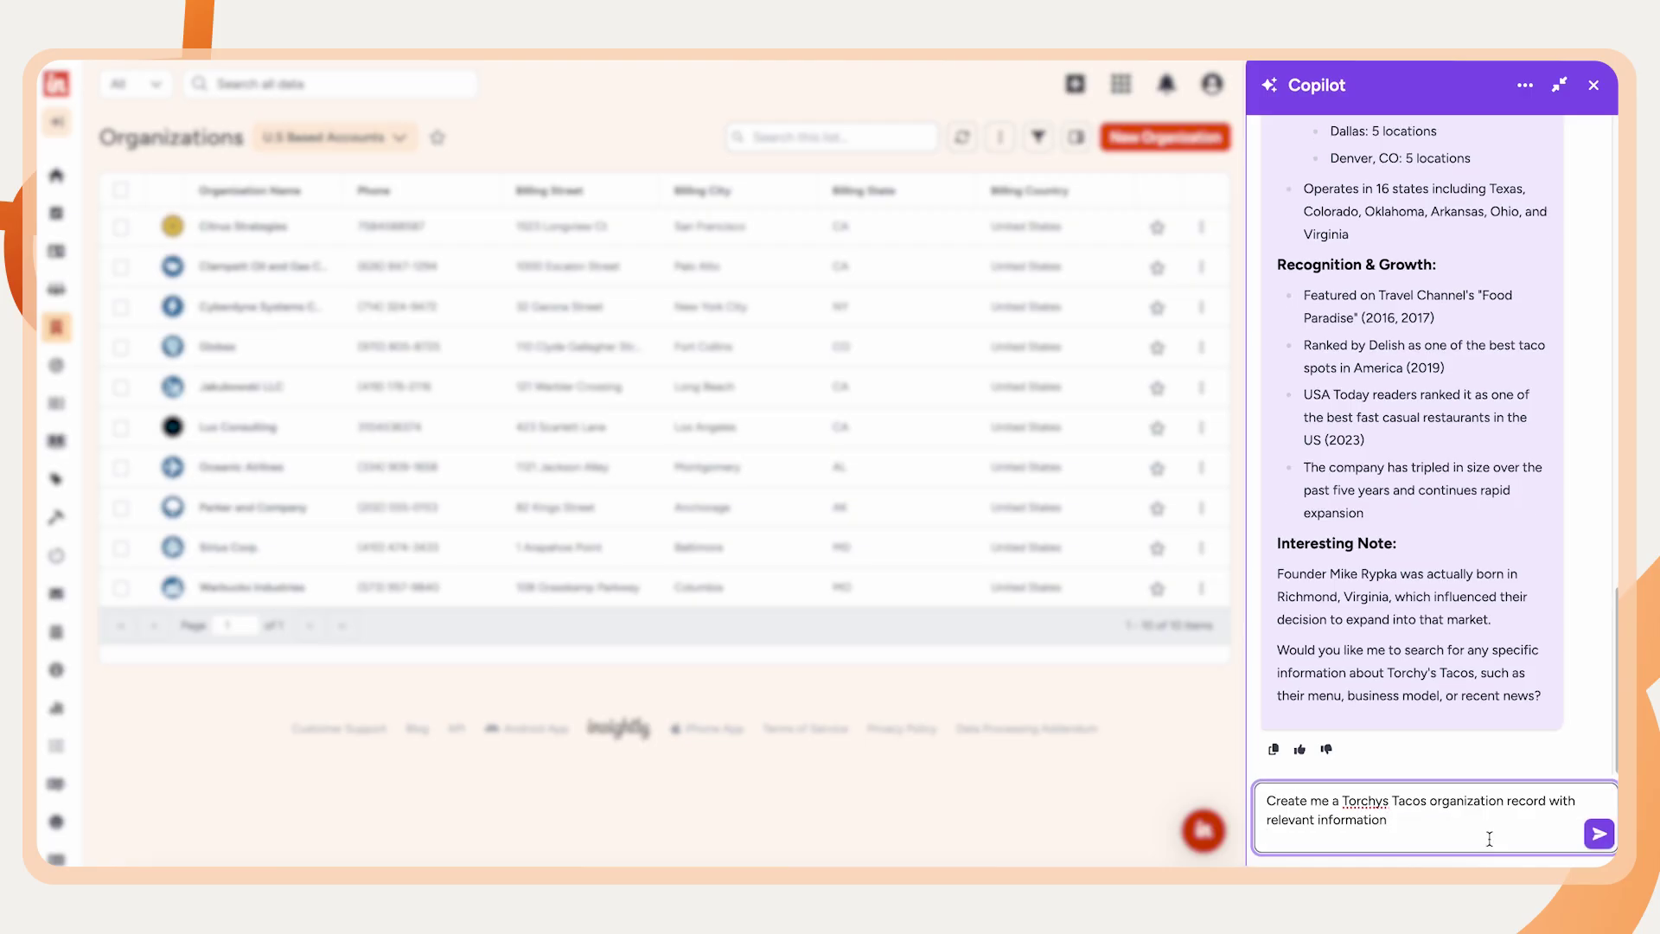
click(1598, 833)
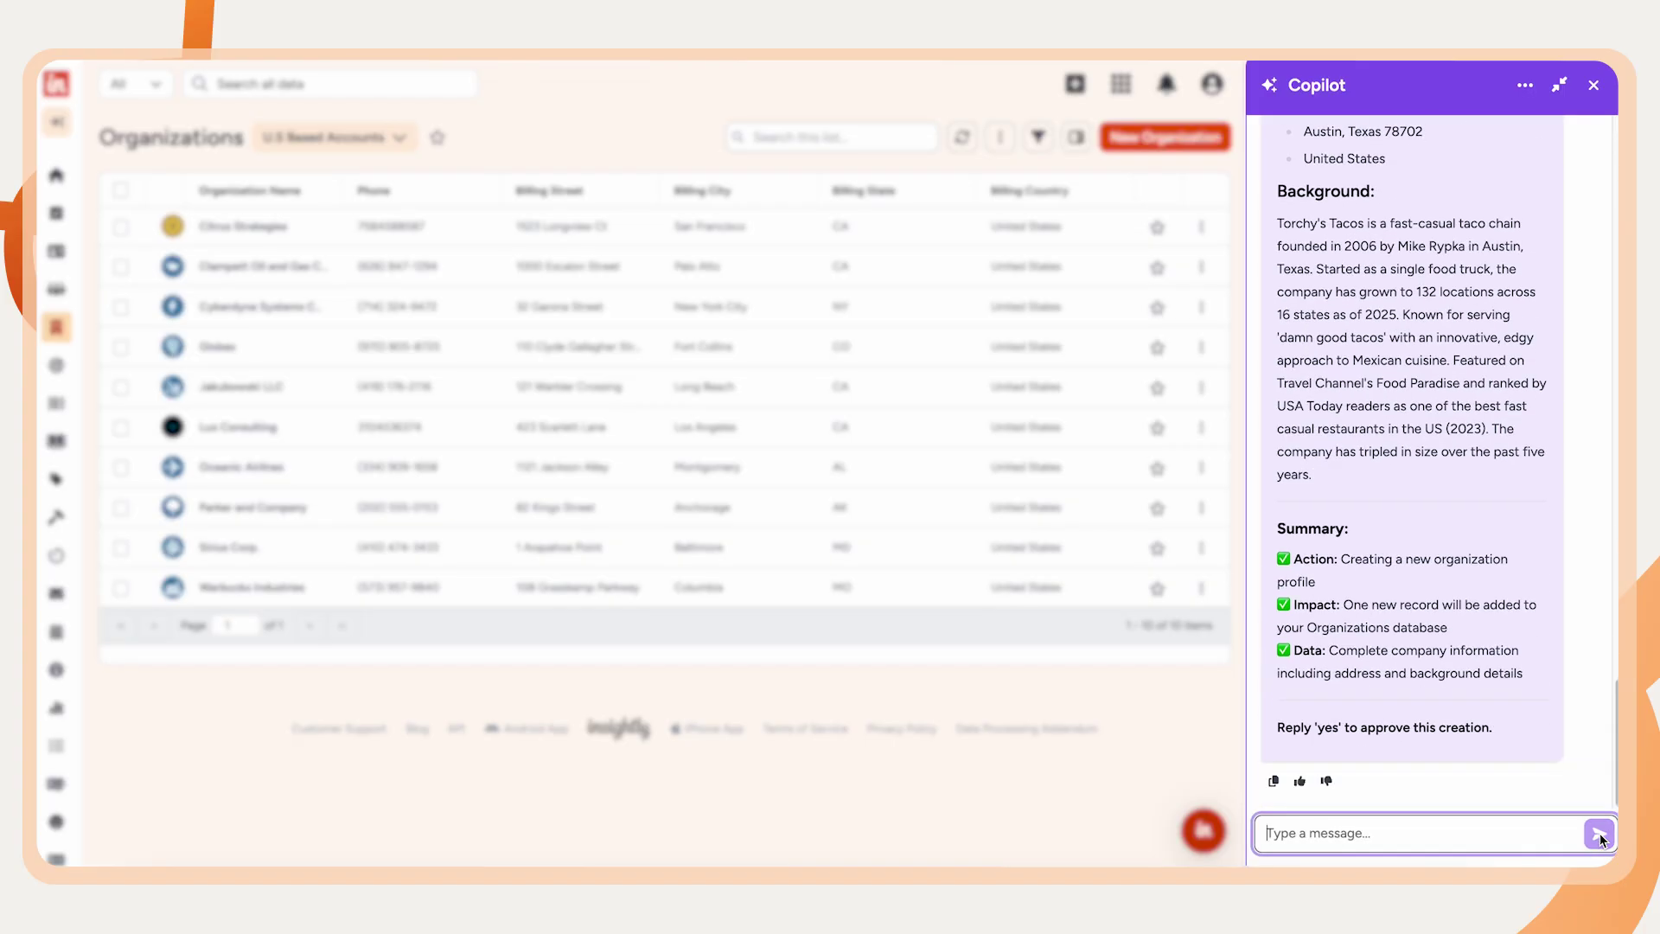
Step: Review Copilot's proposed Torchy's Tacos organization details and approve the creation by replying "yes"
scroll(1546, 716, up, 3)
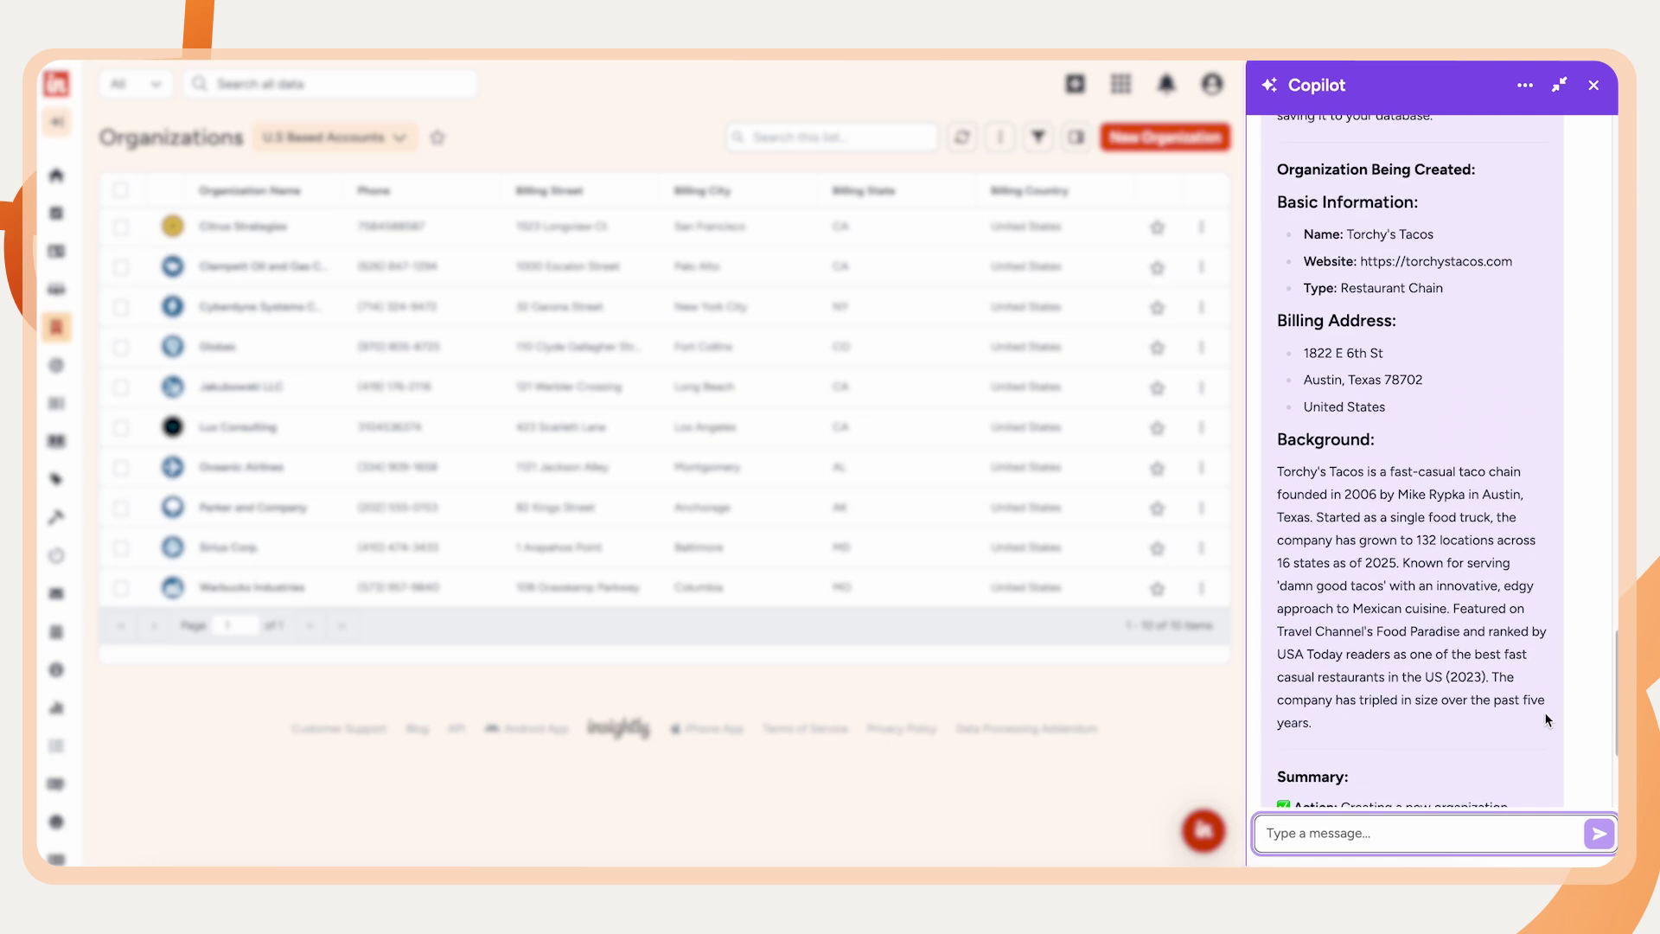
scroll(1544, 719, down, 3)
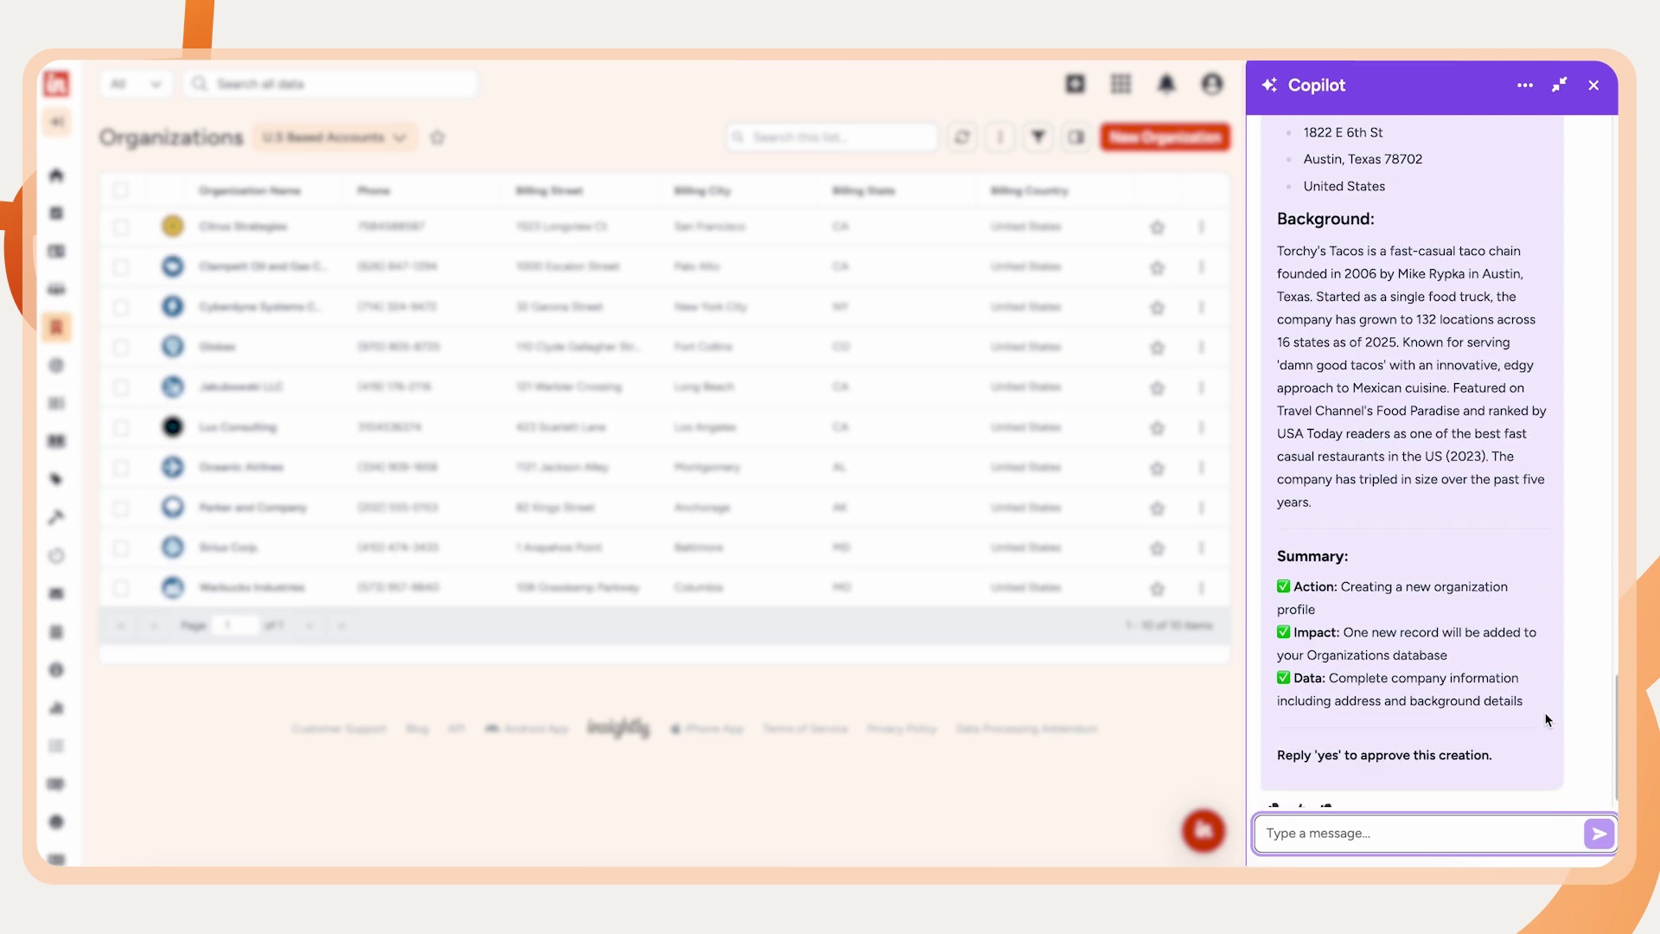
text(yes)
key(Return)
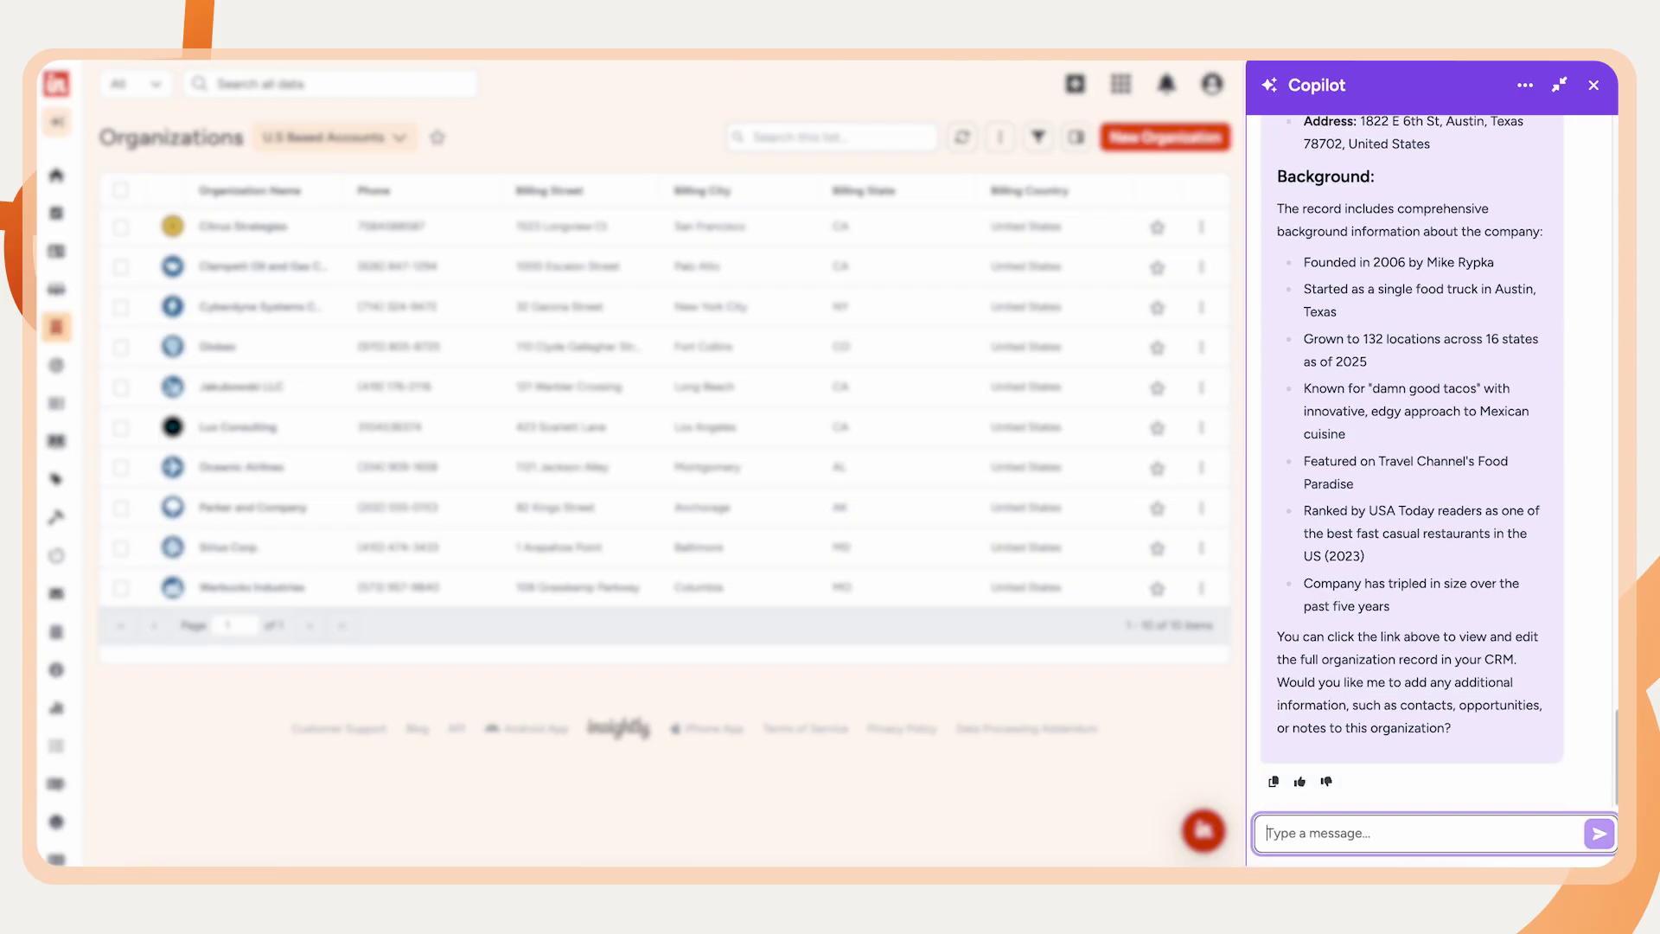
Step: Open the new Torchy's Tacos organization record from the link in Copilot's reply and view its news
scroll(1546, 707, up, 2)
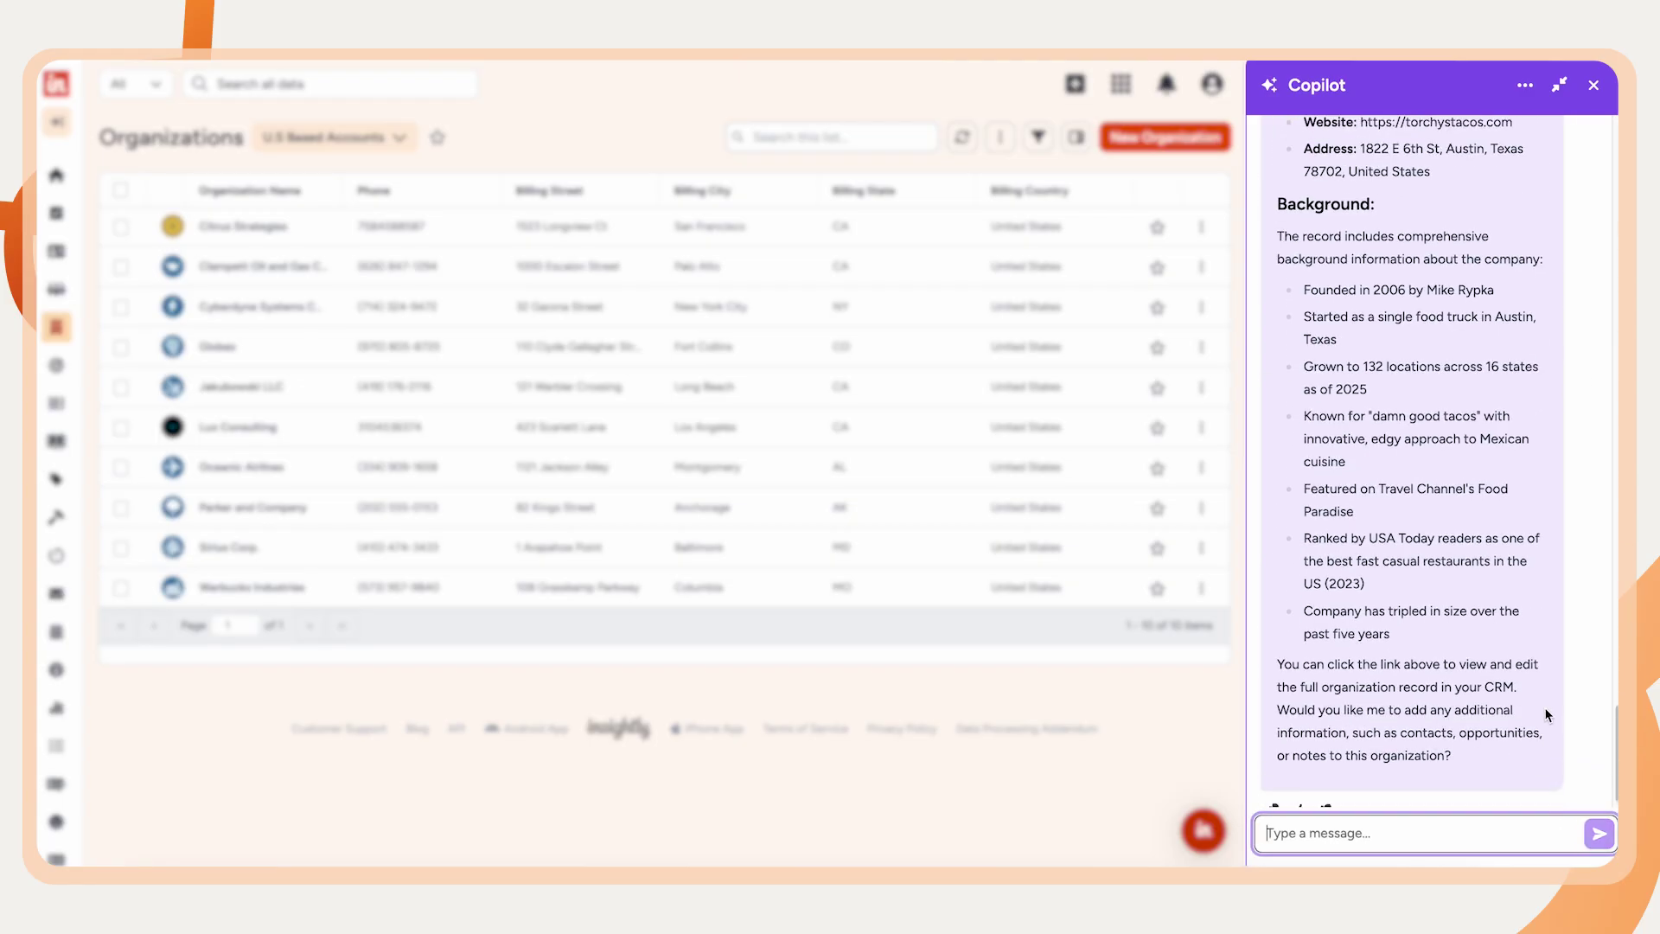
scroll(1547, 714, up, 4)
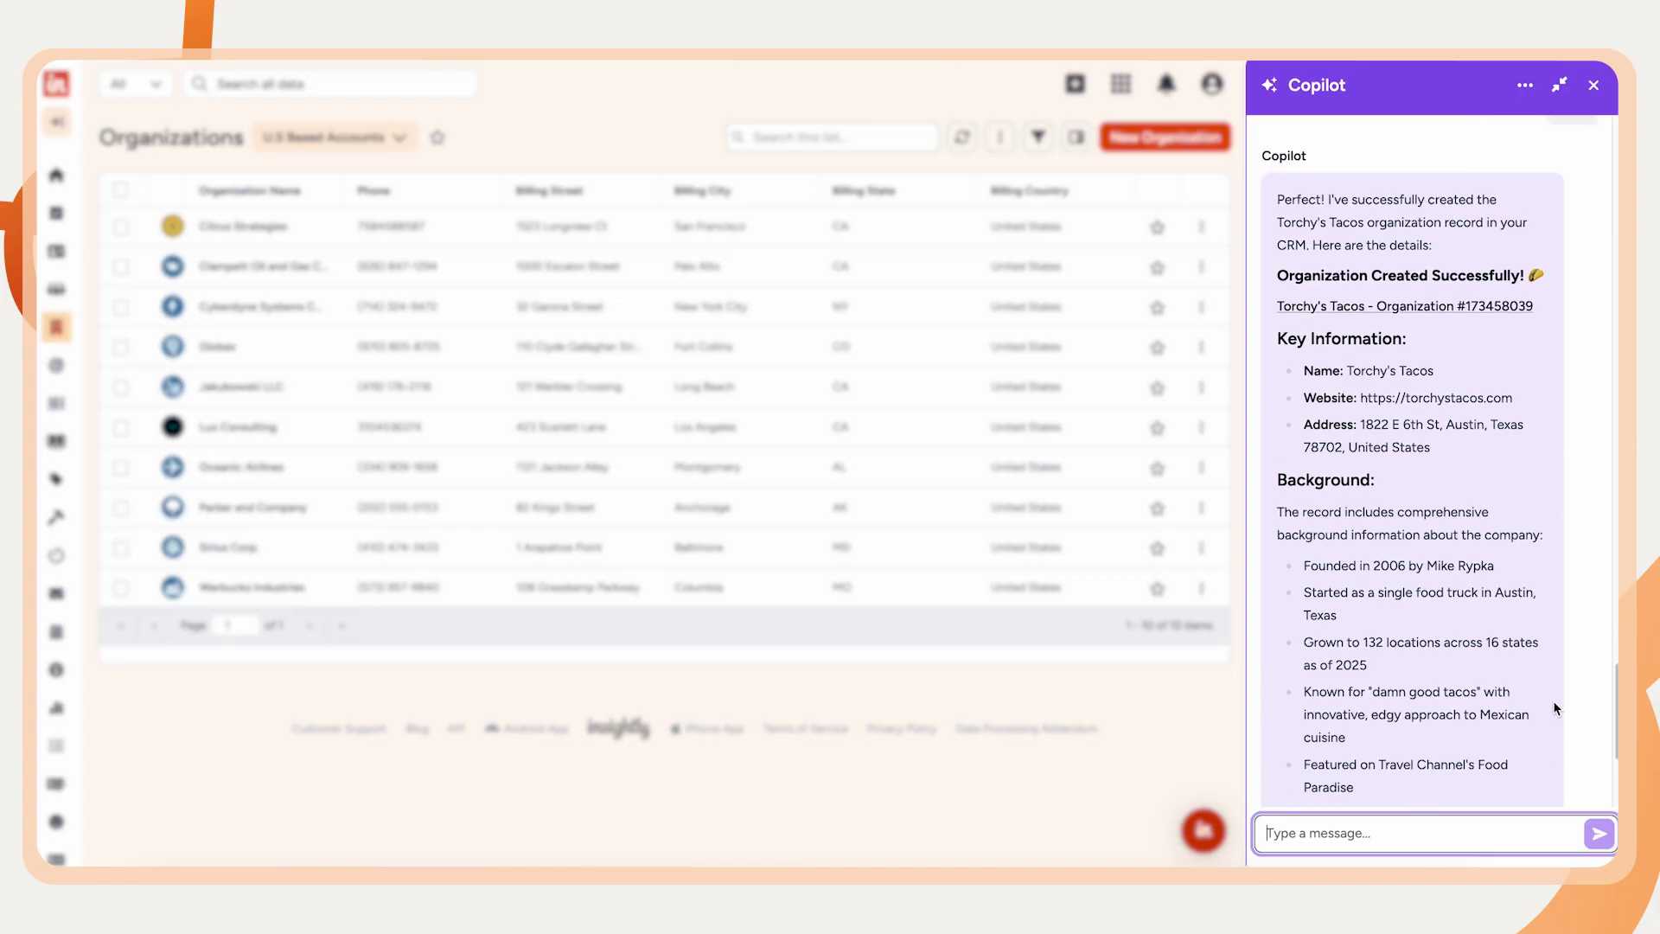
scroll(1553, 700, down, 1)
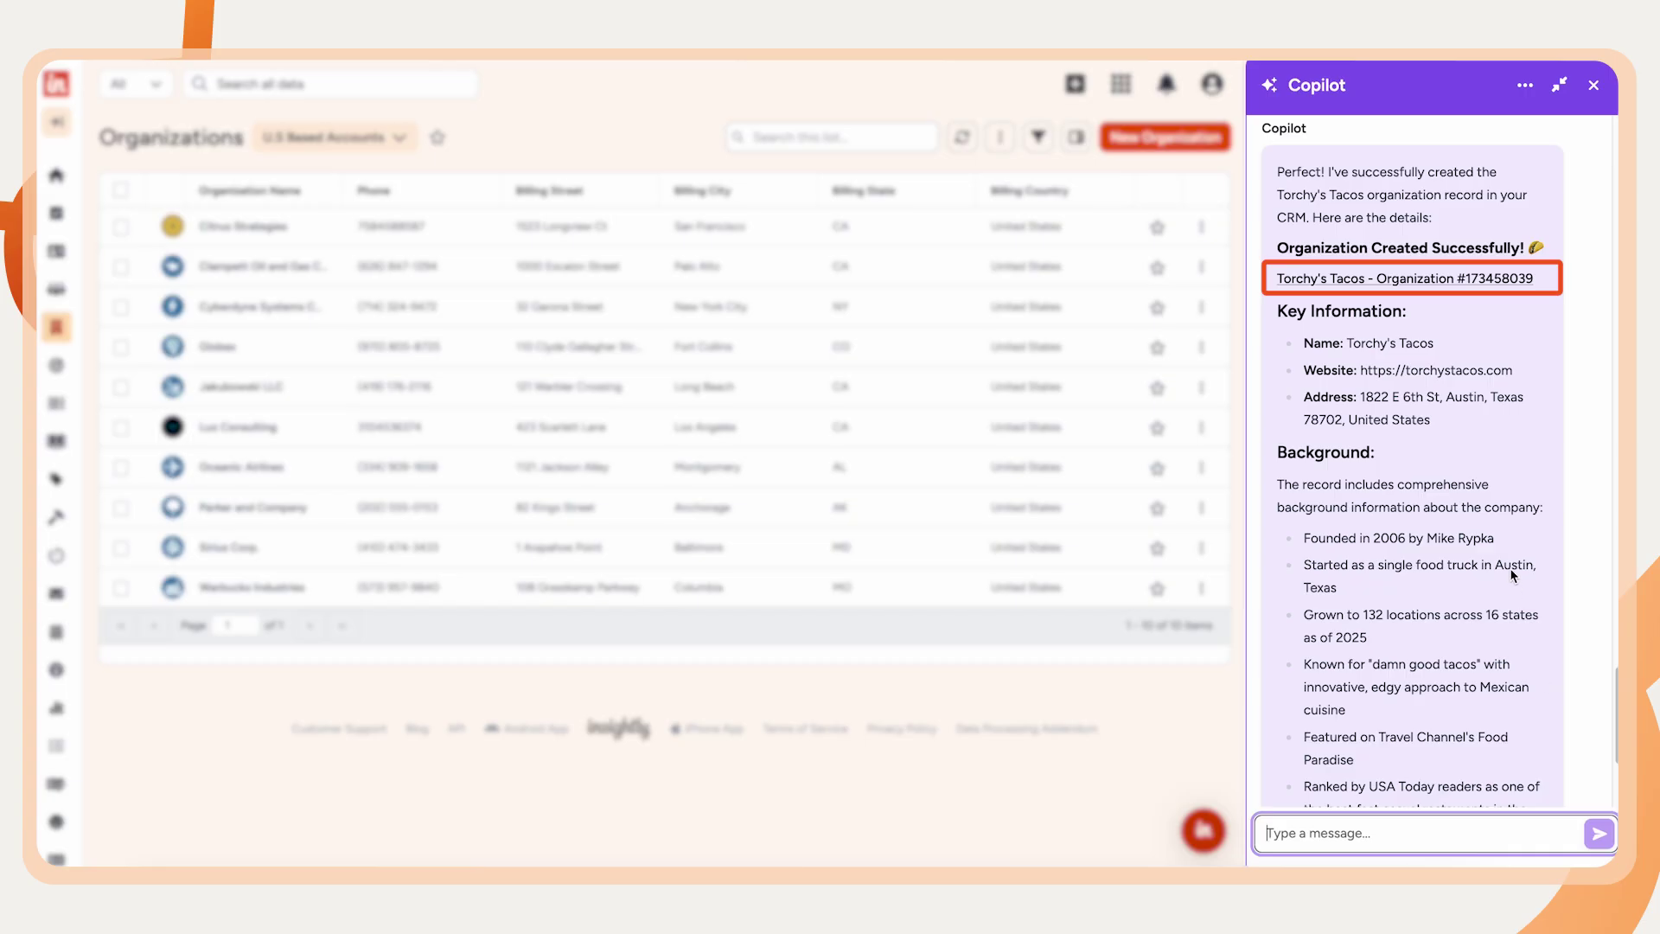
click(1463, 279)
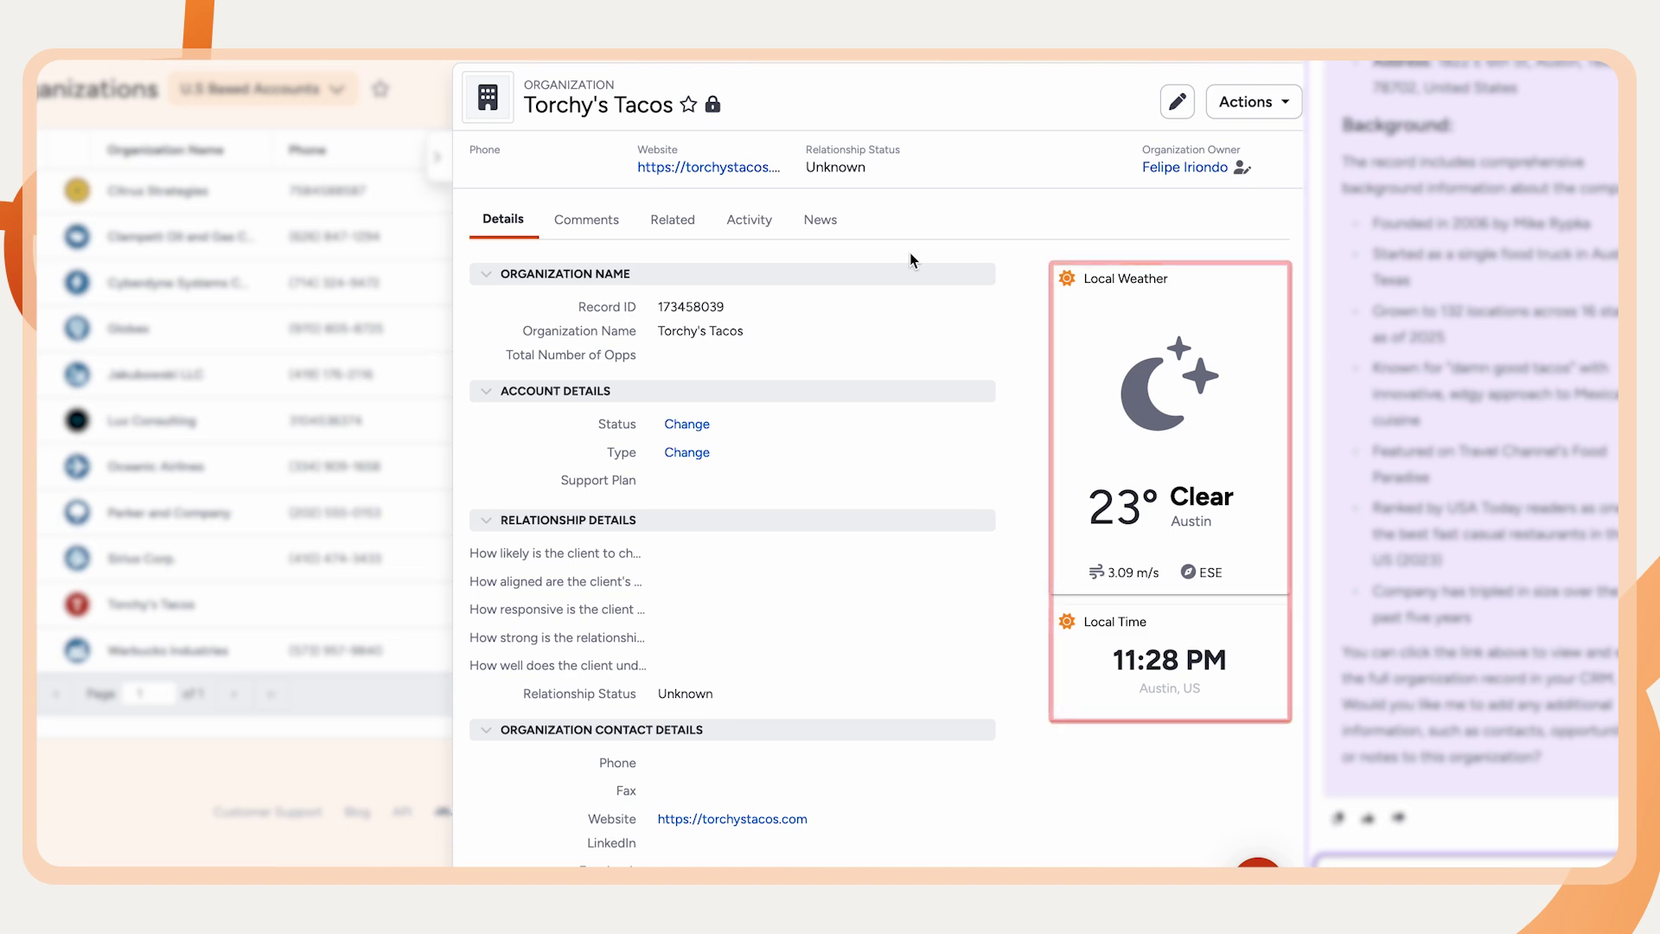
click(831, 223)
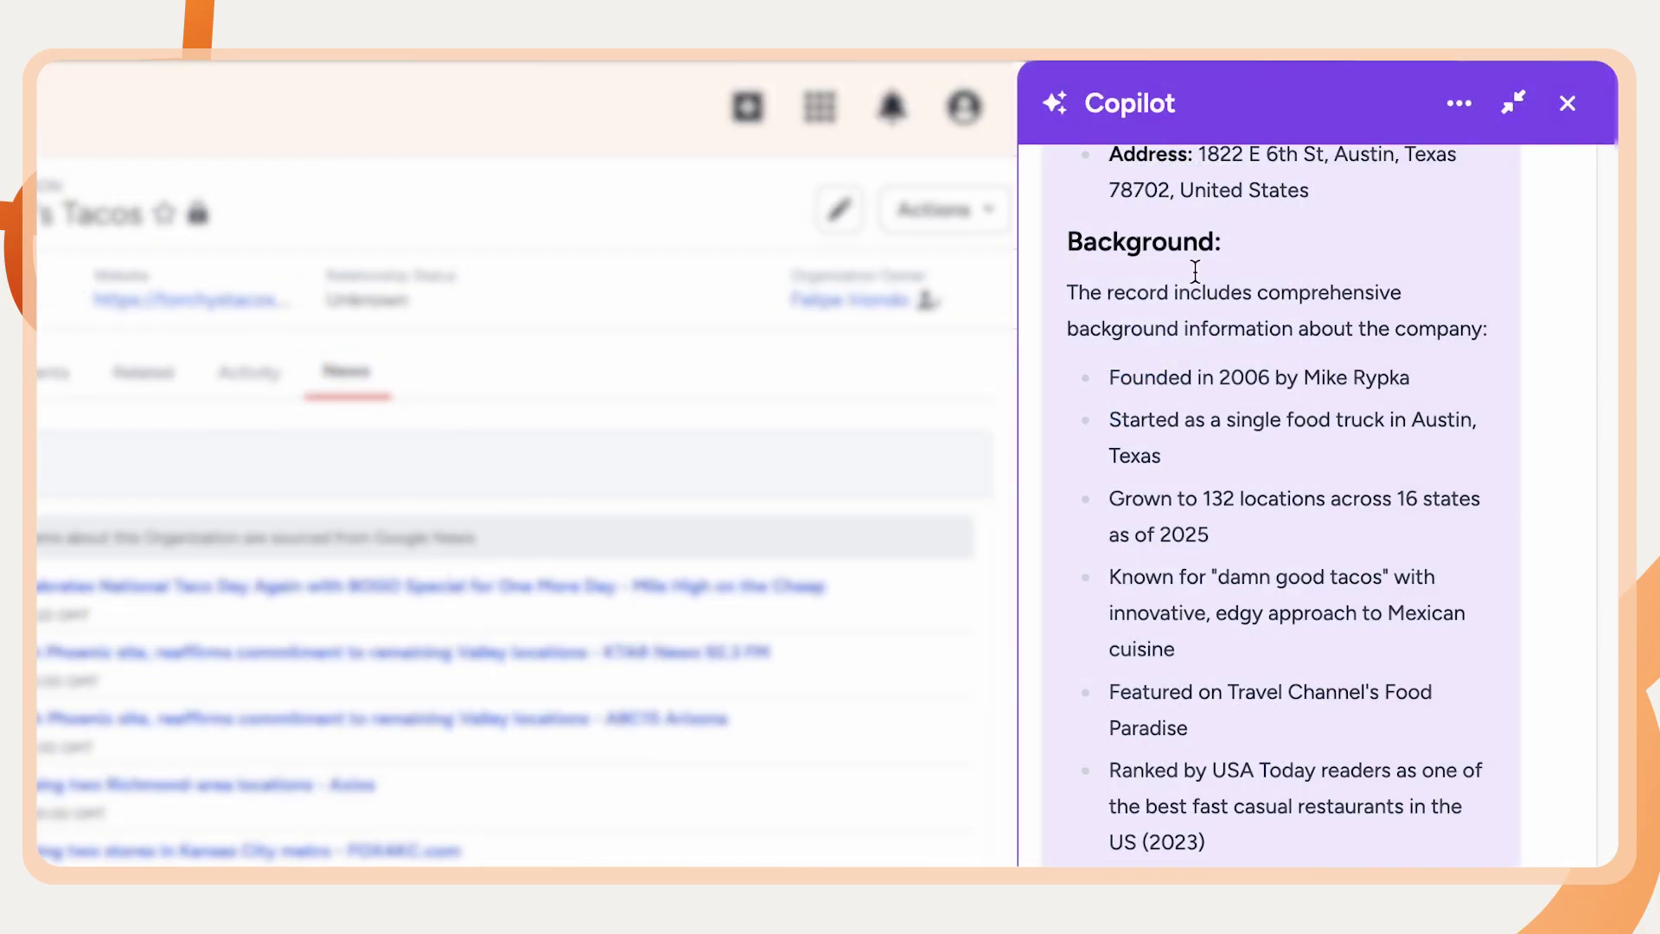
Step: View the additional options for the Copilot conversation
click(1459, 103)
click(1351, 169)
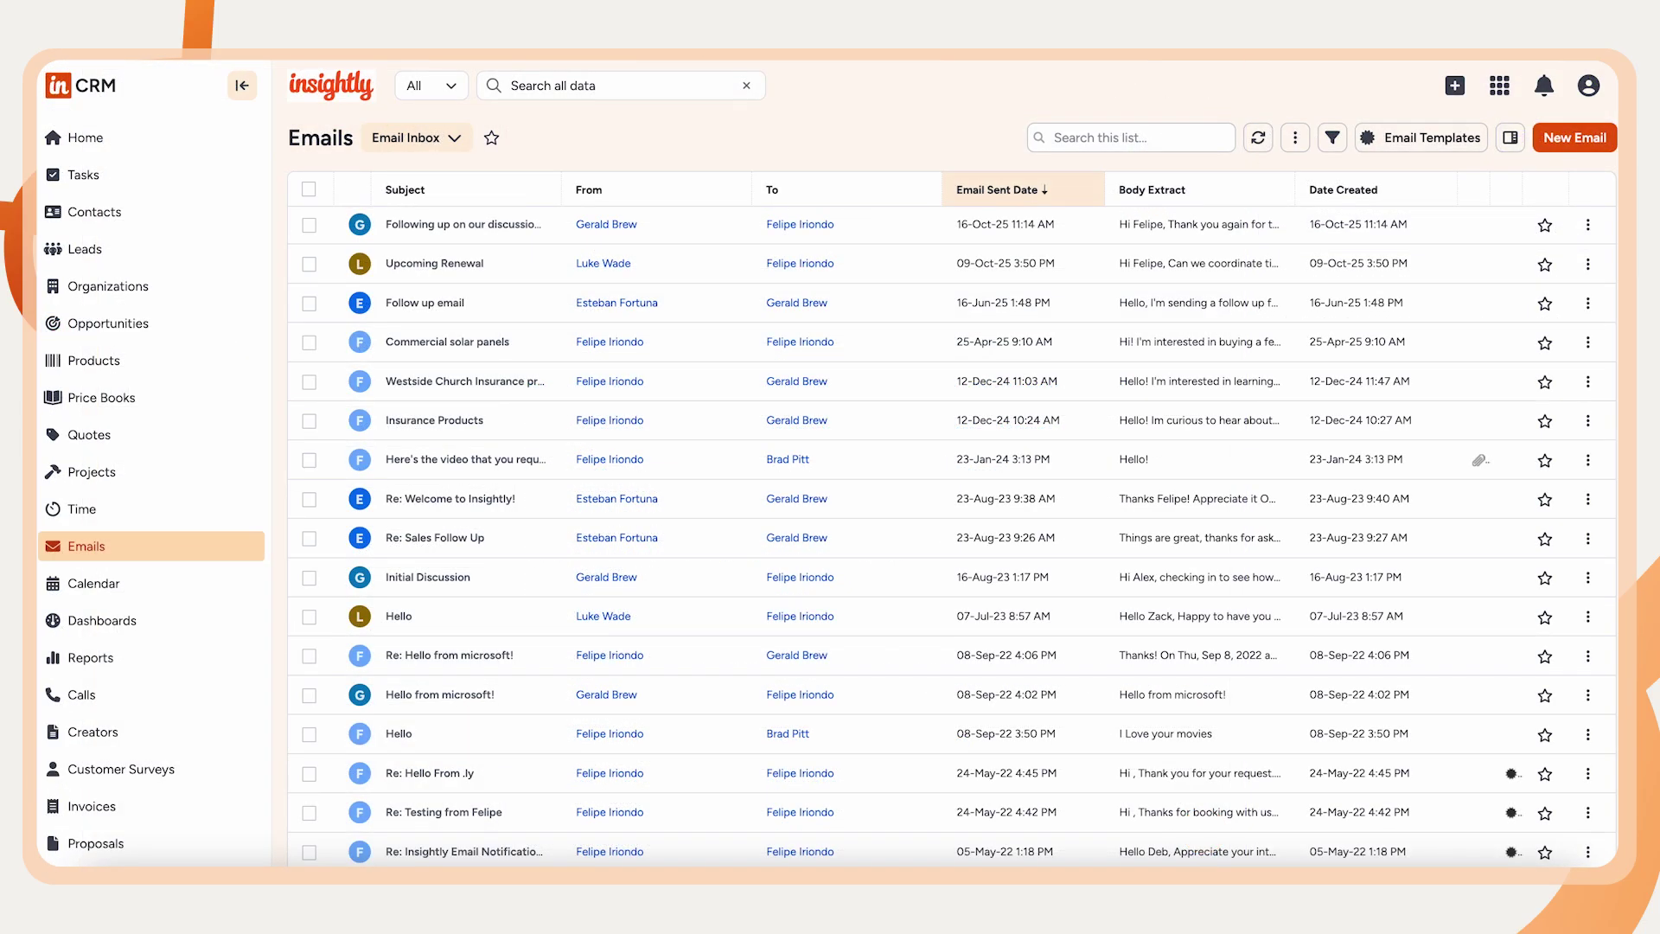
Step: Open the inbox email about following up on the Project Titan proposal and read through its body
click(470, 228)
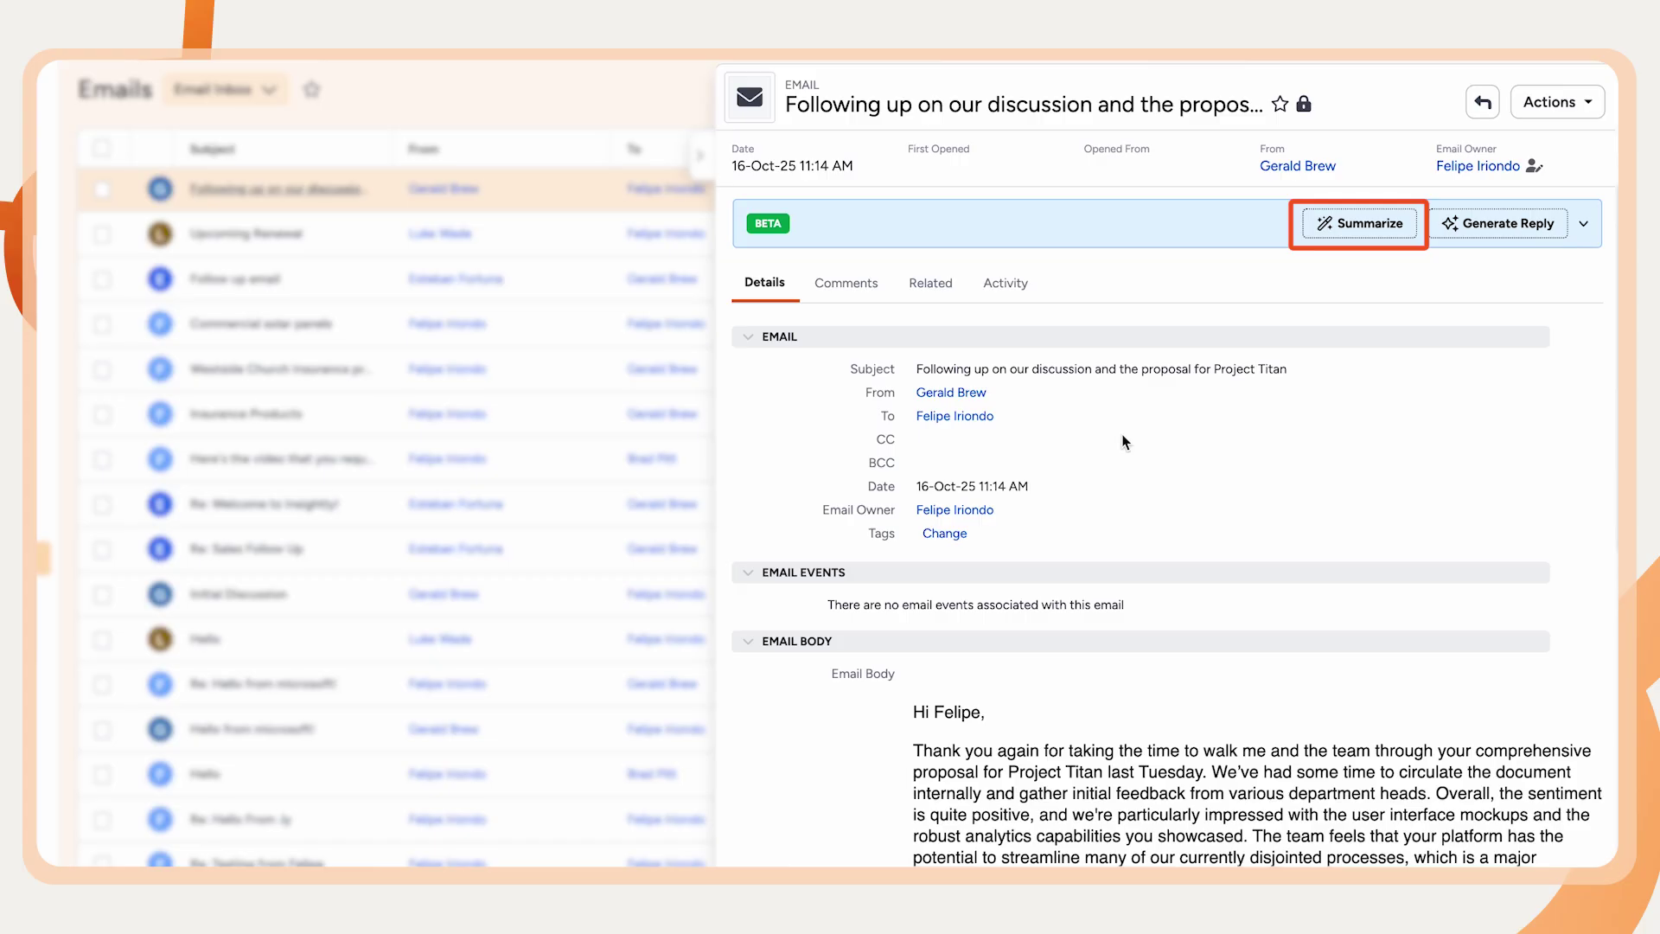
scroll(1124, 442, down, 2)
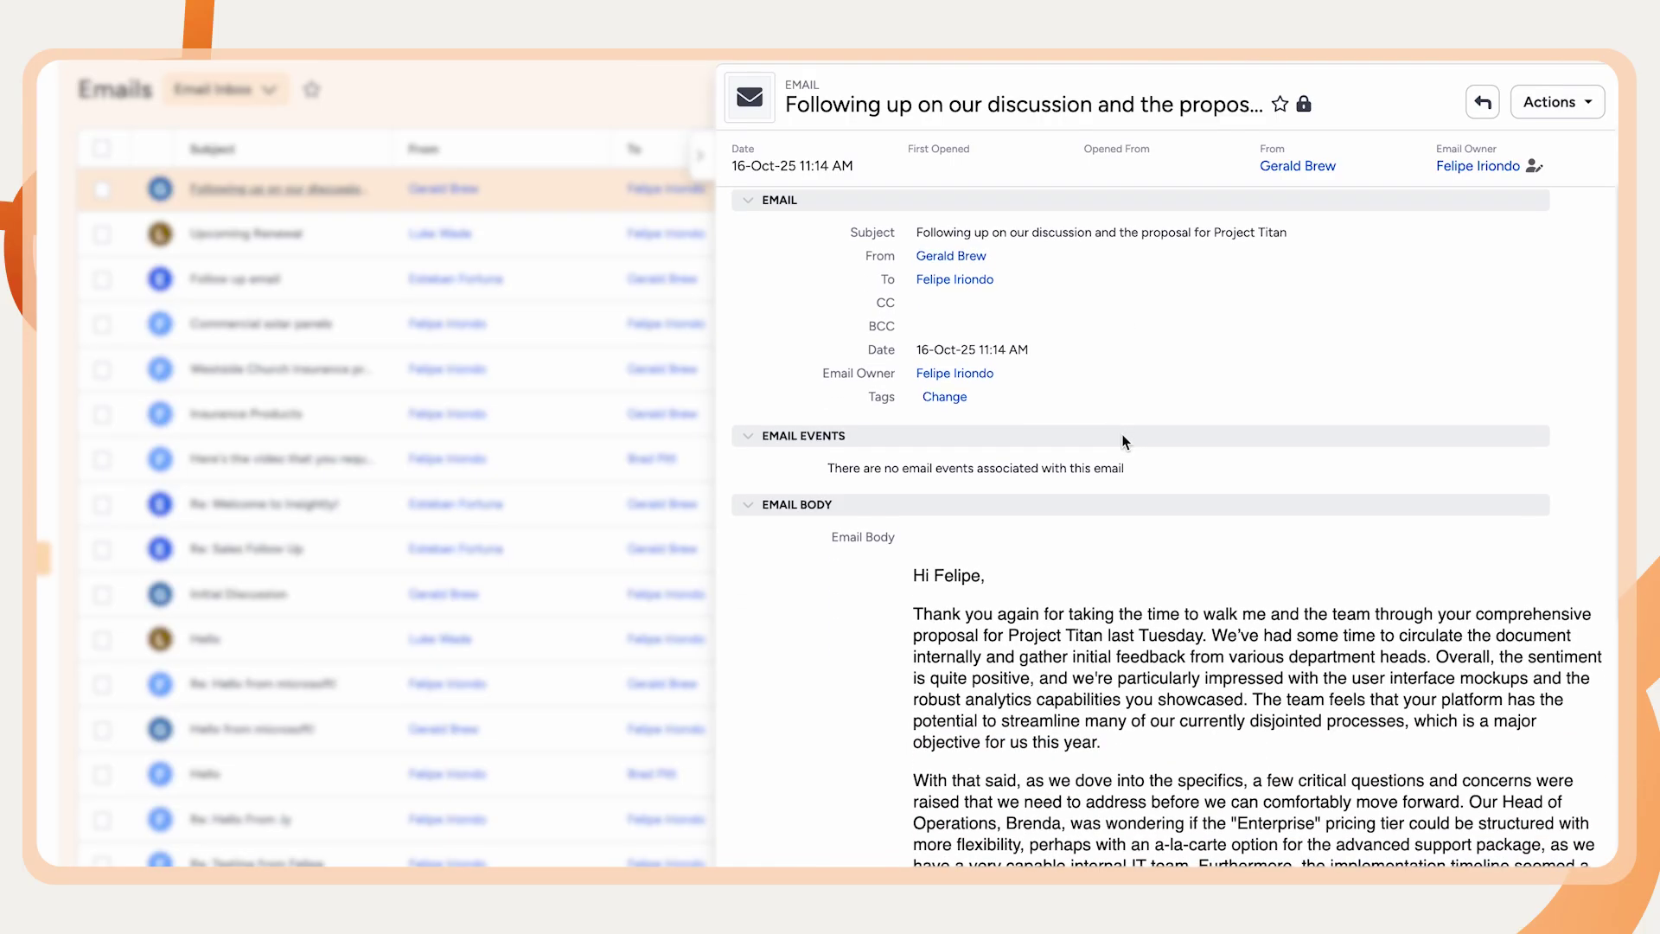
scroll(1124, 442, down, 6)
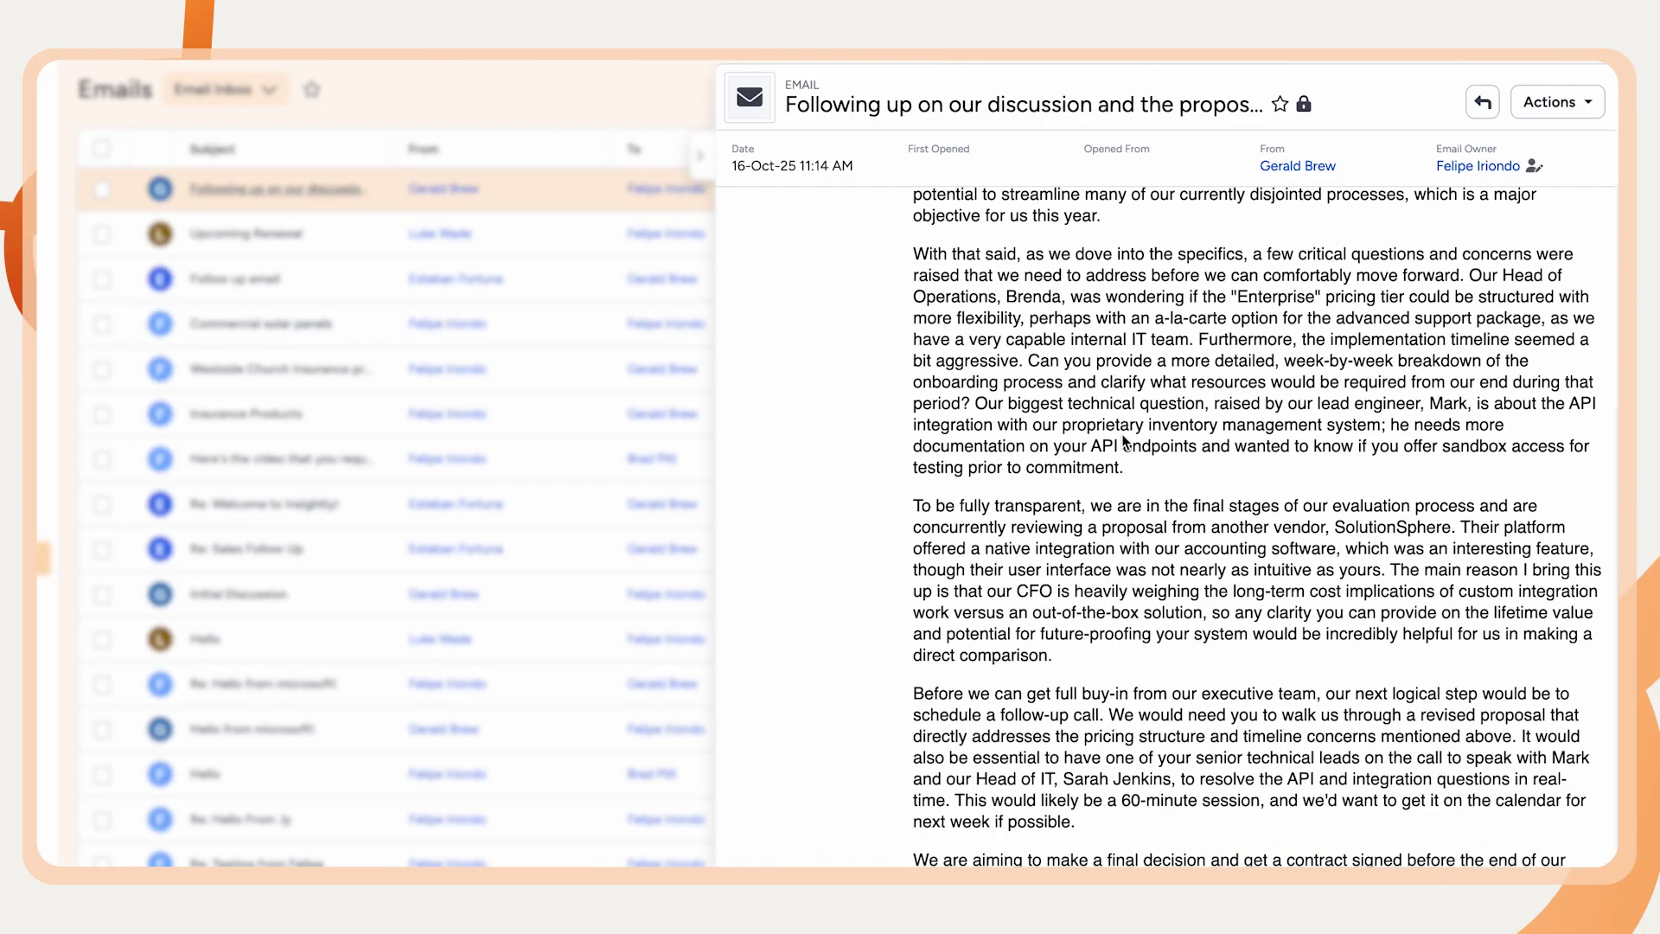
scroll(1124, 442, down, 3)
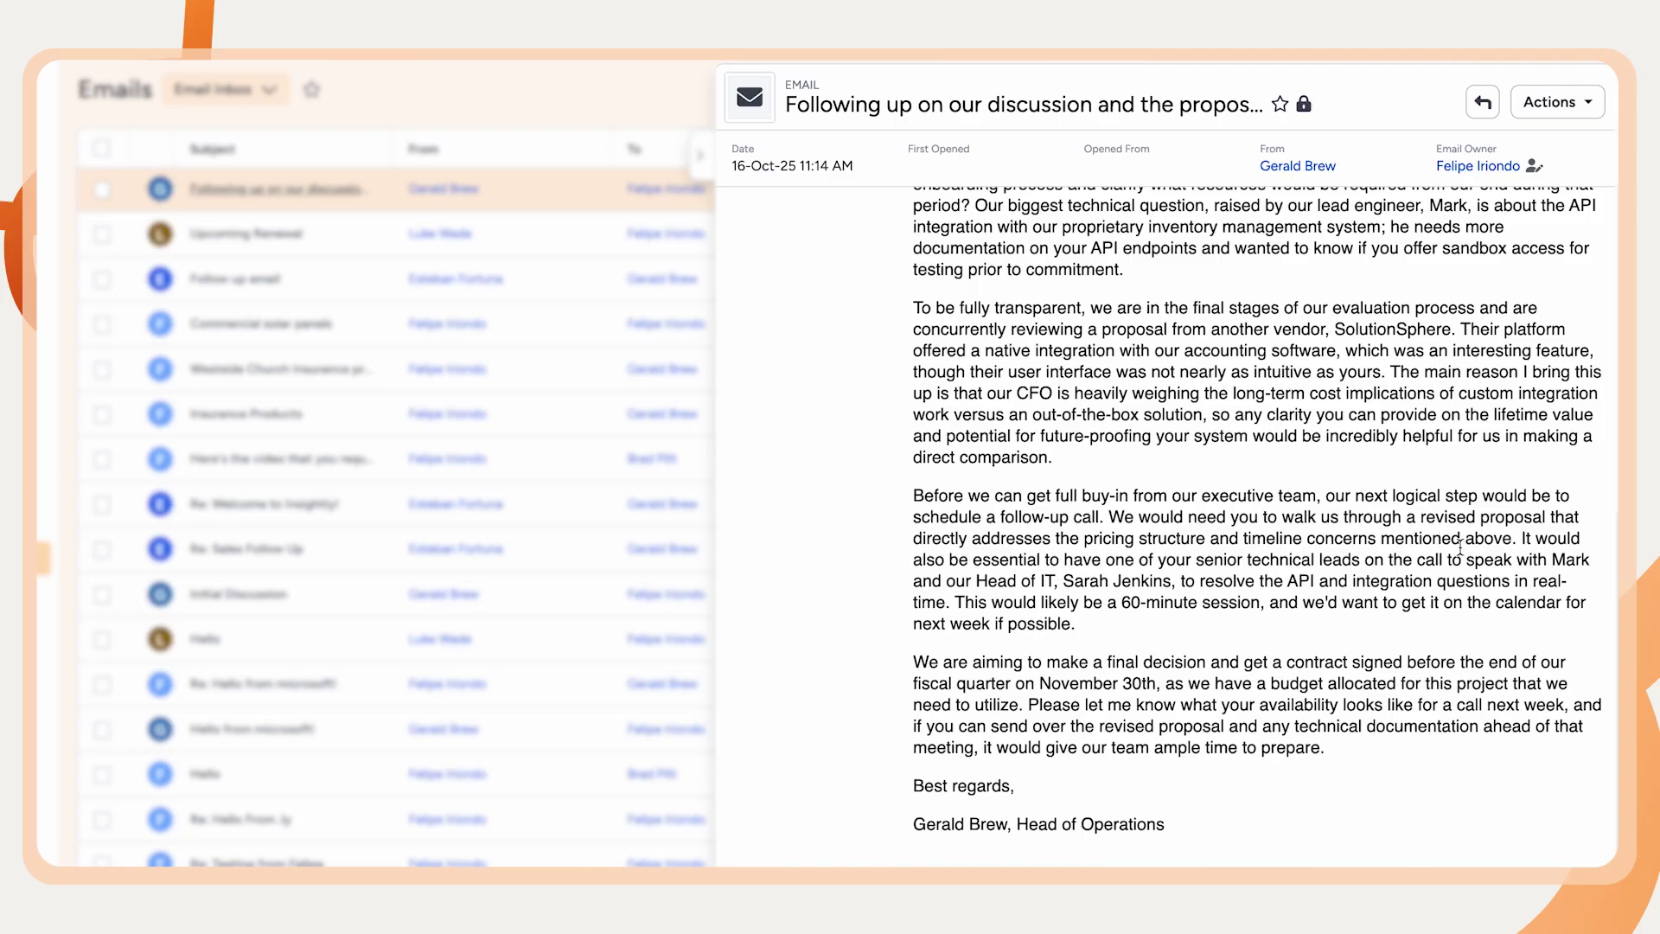
scroll(1460, 547, up, 10)
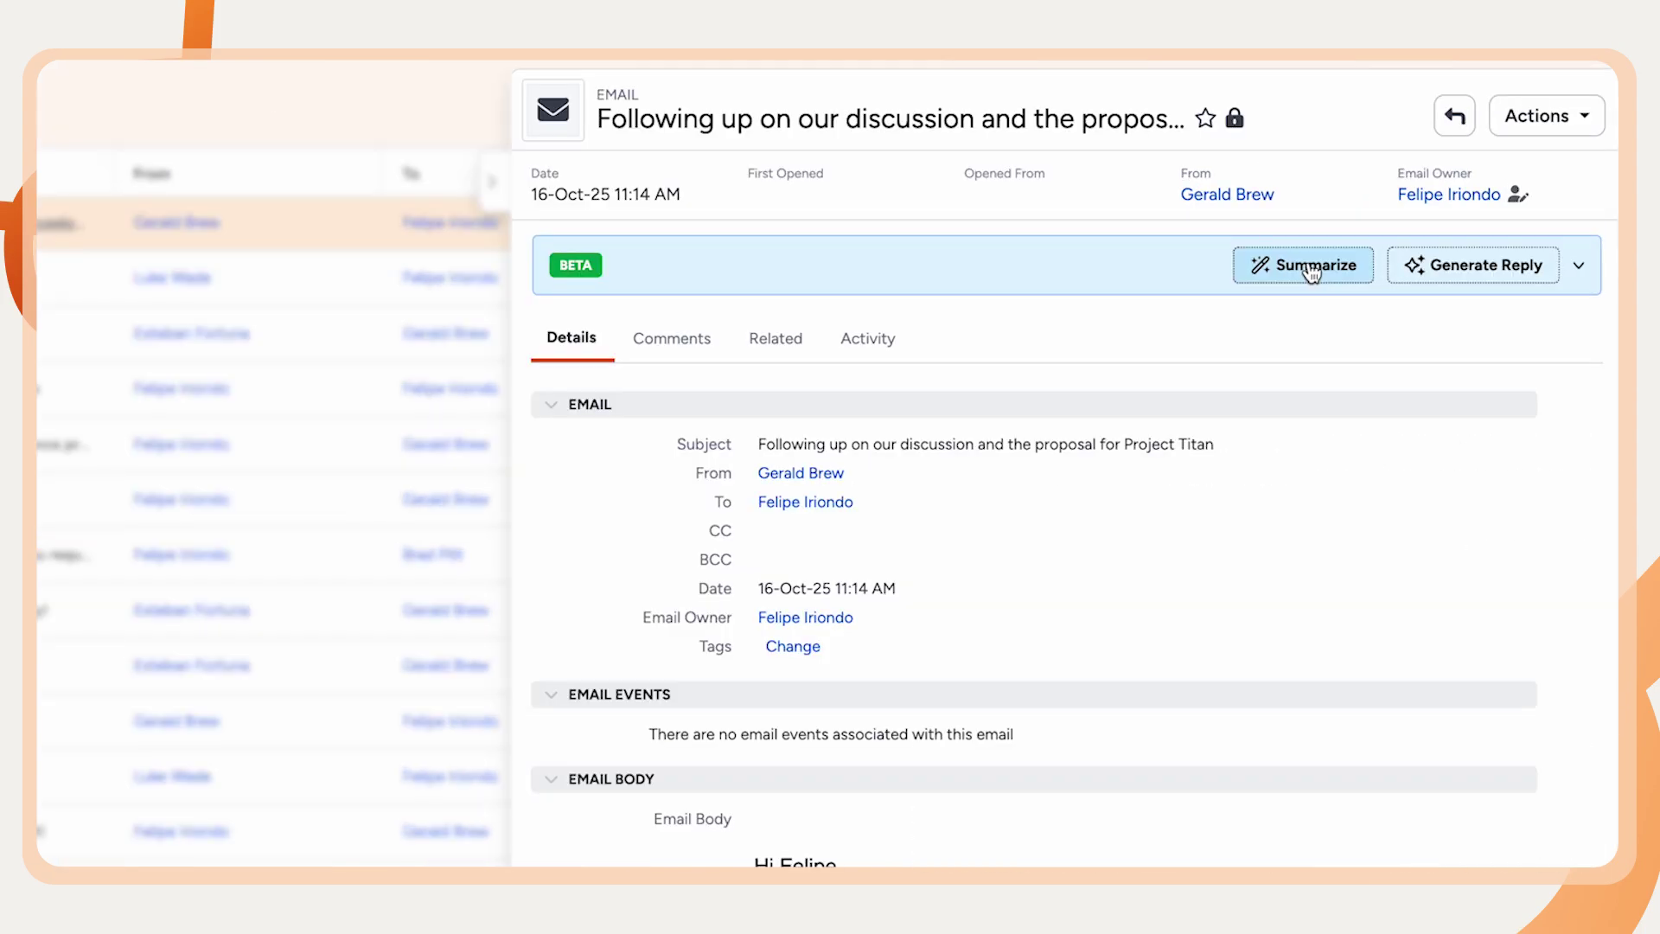
Step: Generate an AI summary and an AI reply for the Project Titan email, and review the drafted reply
click(1311, 268)
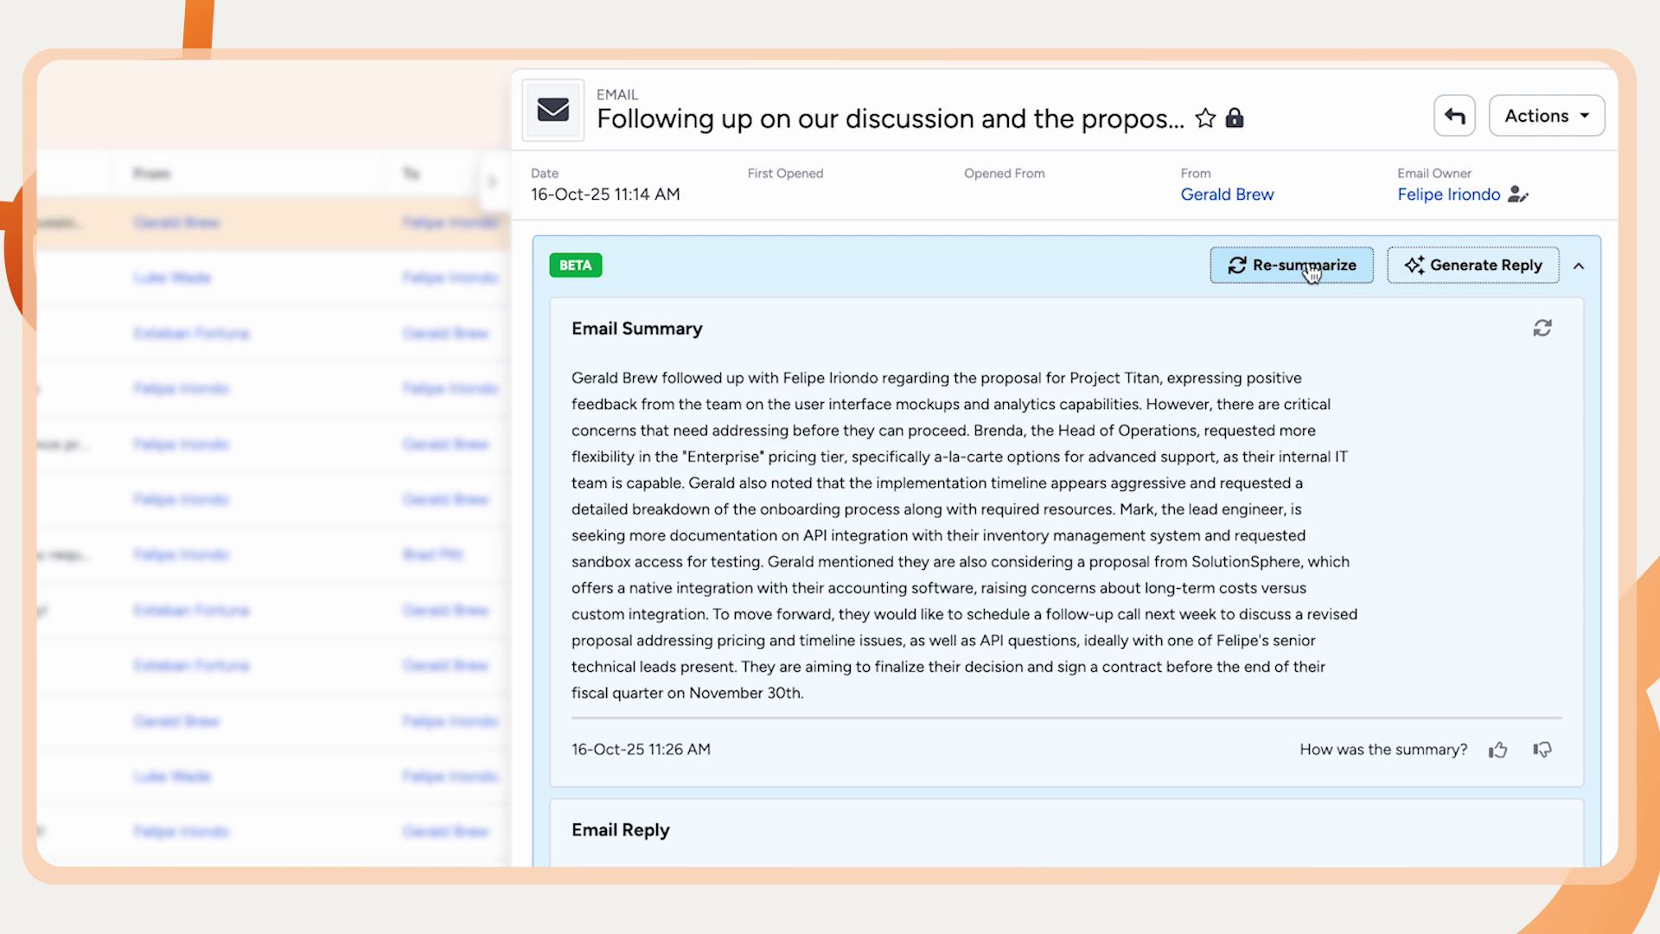
click(1454, 269)
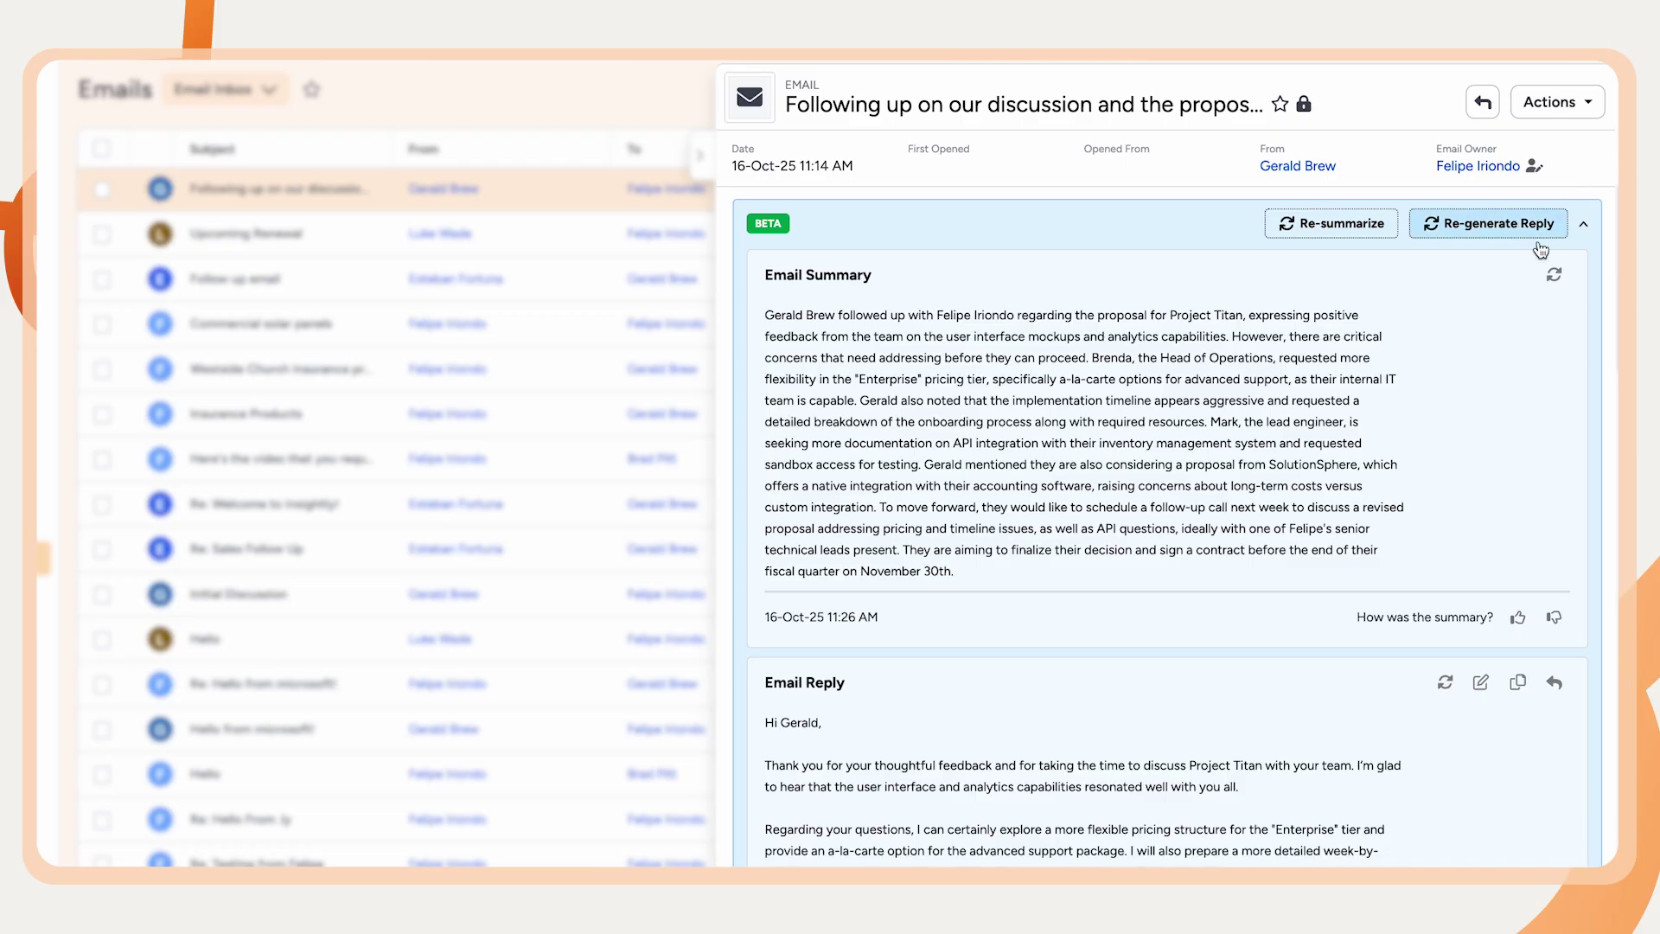
scroll(1513, 380, down, 2)
scroll(1513, 380, down, 4)
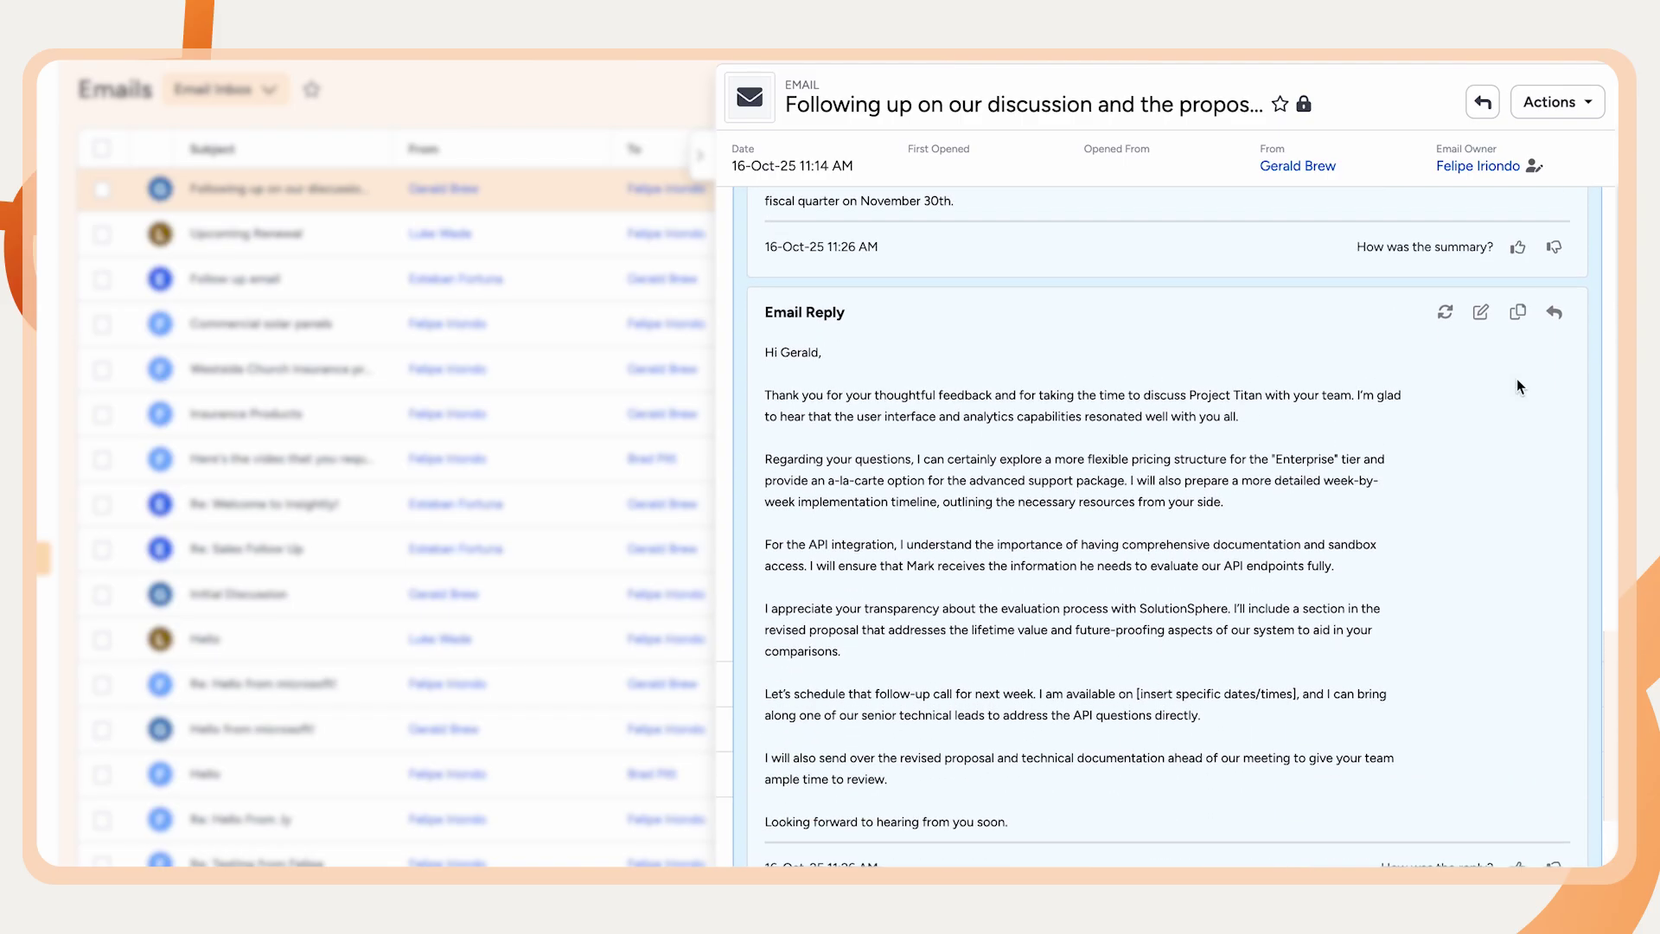
scroll(1516, 379, down, 1)
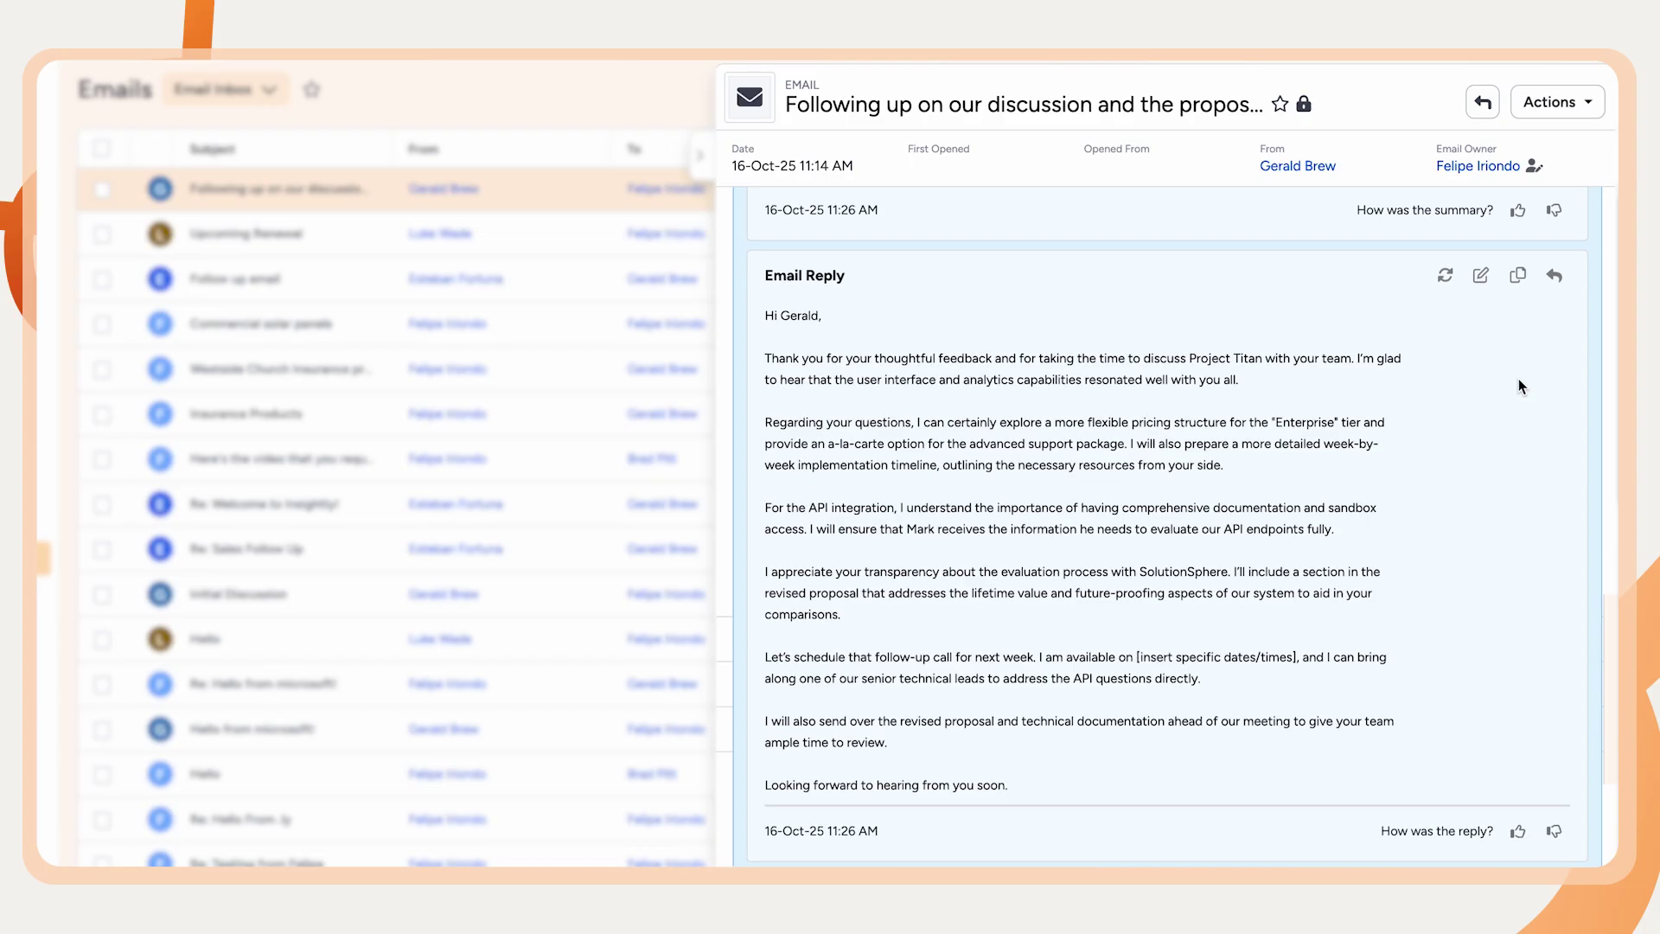
Step: Edit the generated reply, replacing the "[insert specific dates/times]" placeholder with "Sept 25th", and save it
click(1481, 273)
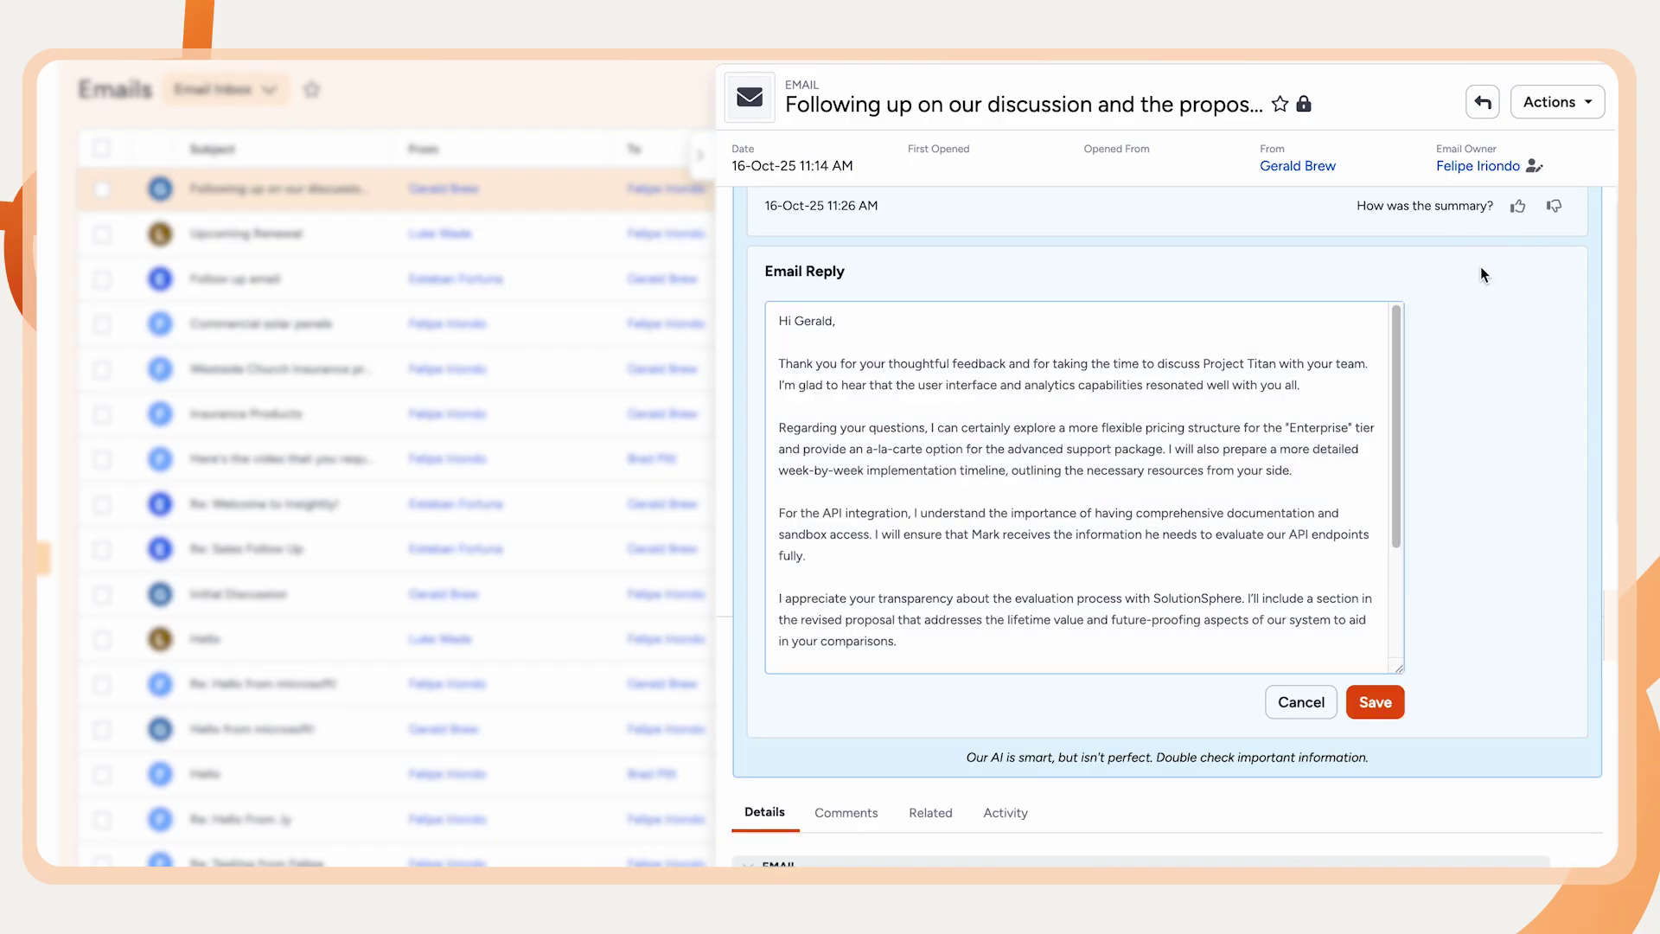
scroll(1346, 409, down, 3)
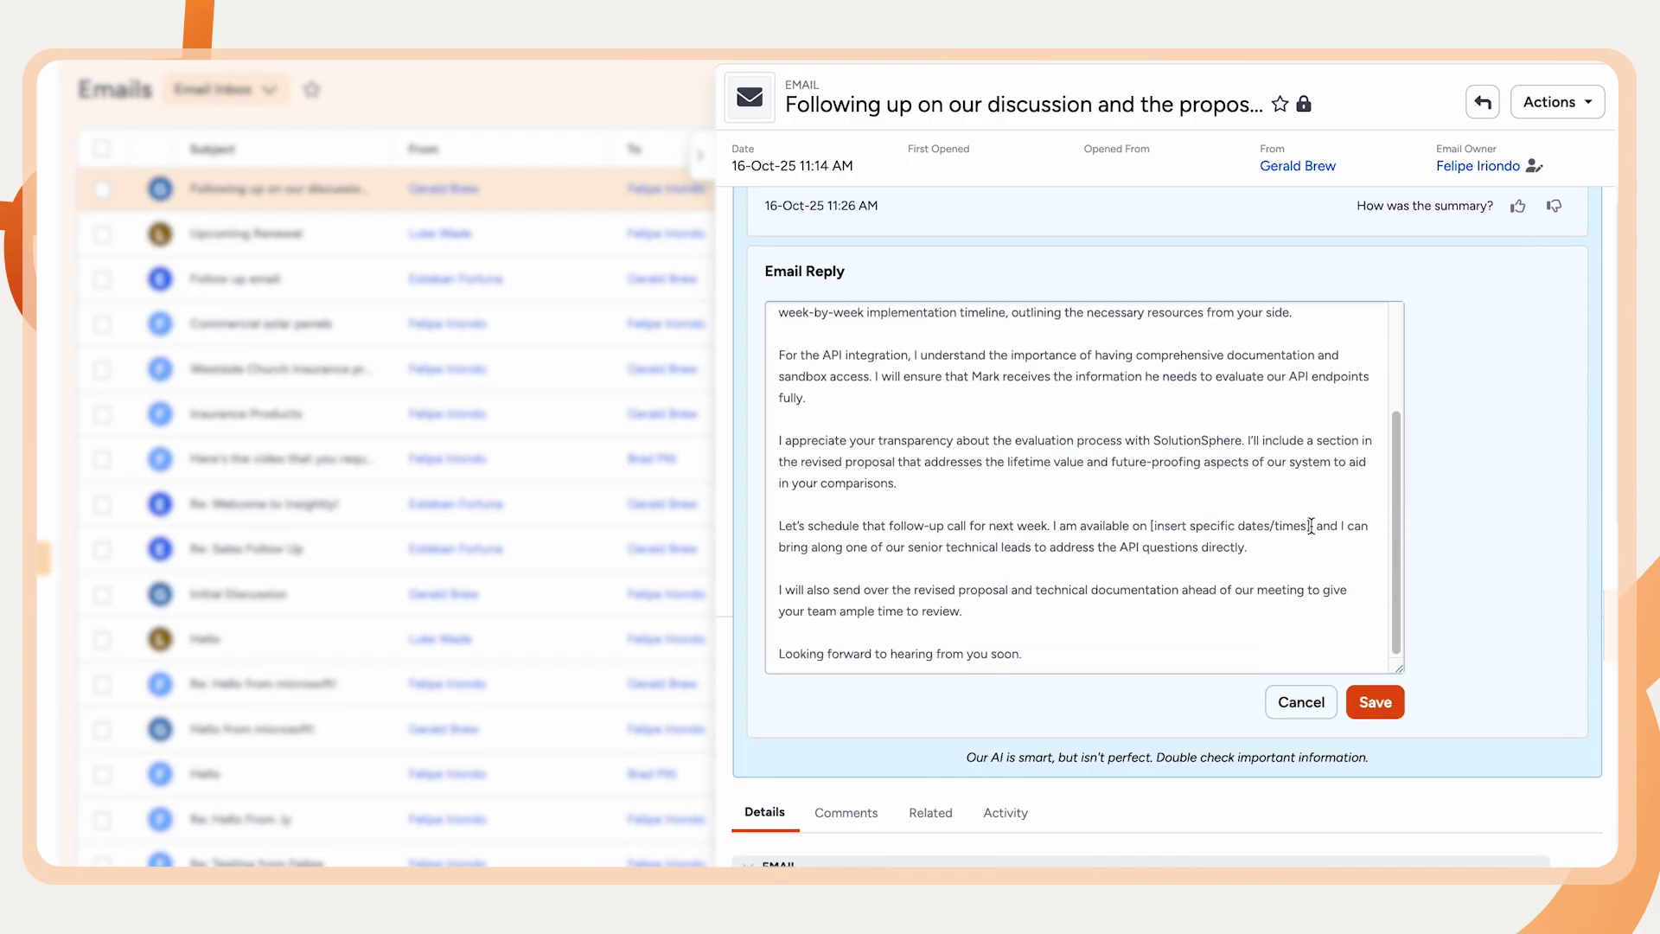
drag(1310, 525, 1149, 523)
text(Sept 25th,)
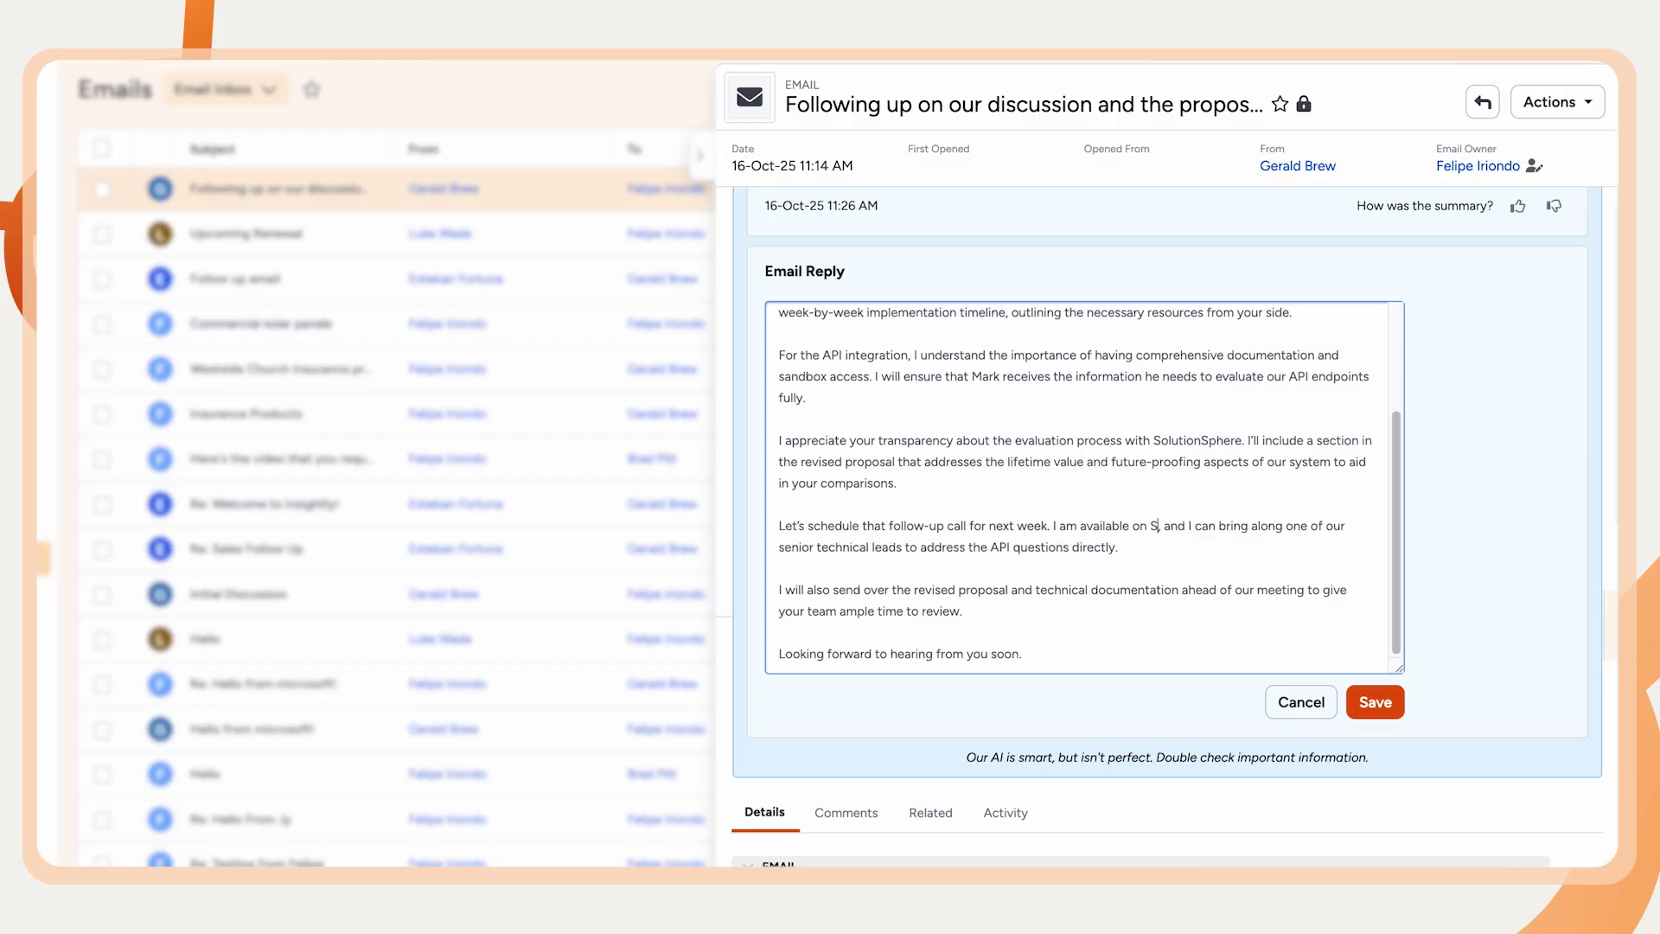
click(1374, 702)
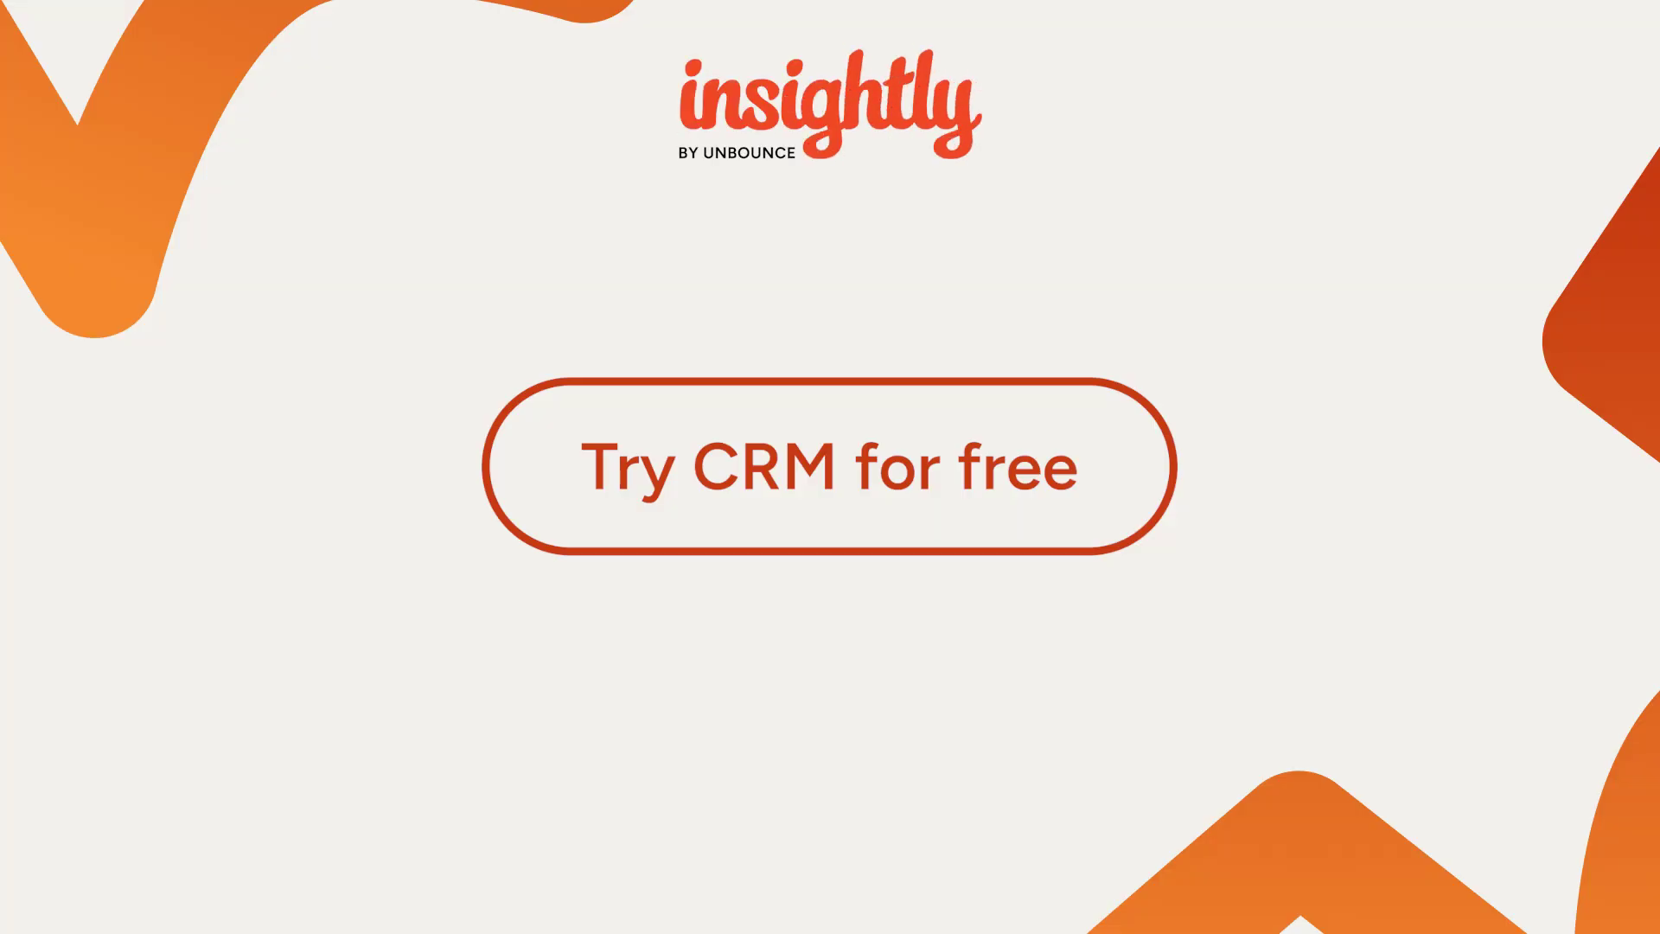
click(1038, 582)
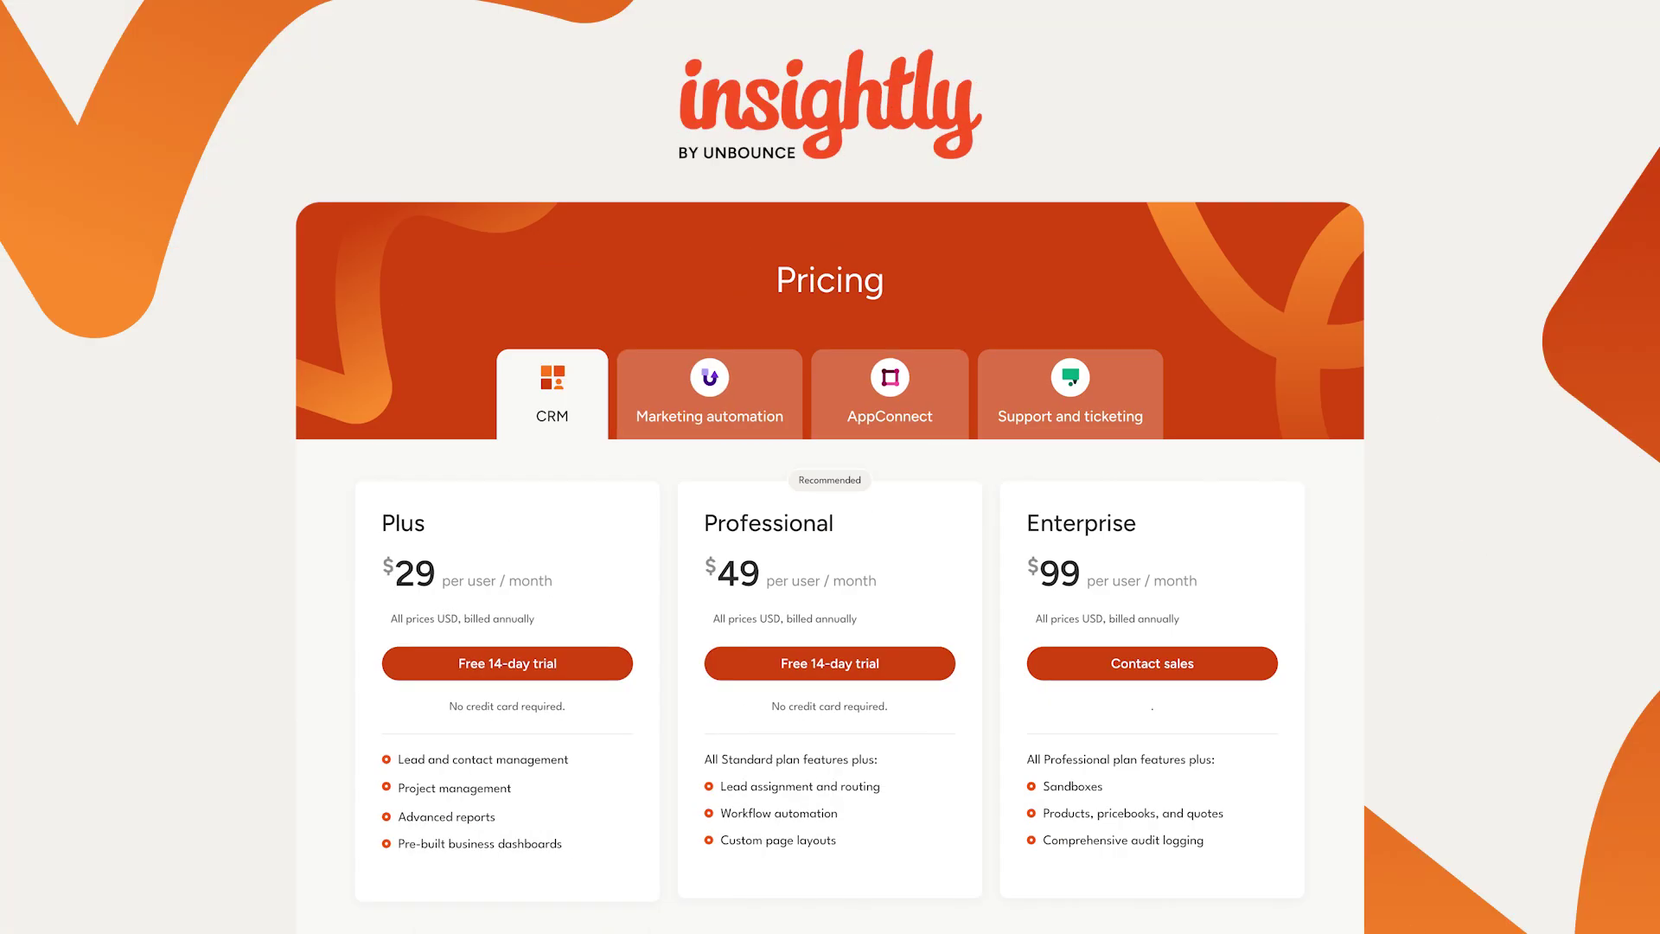